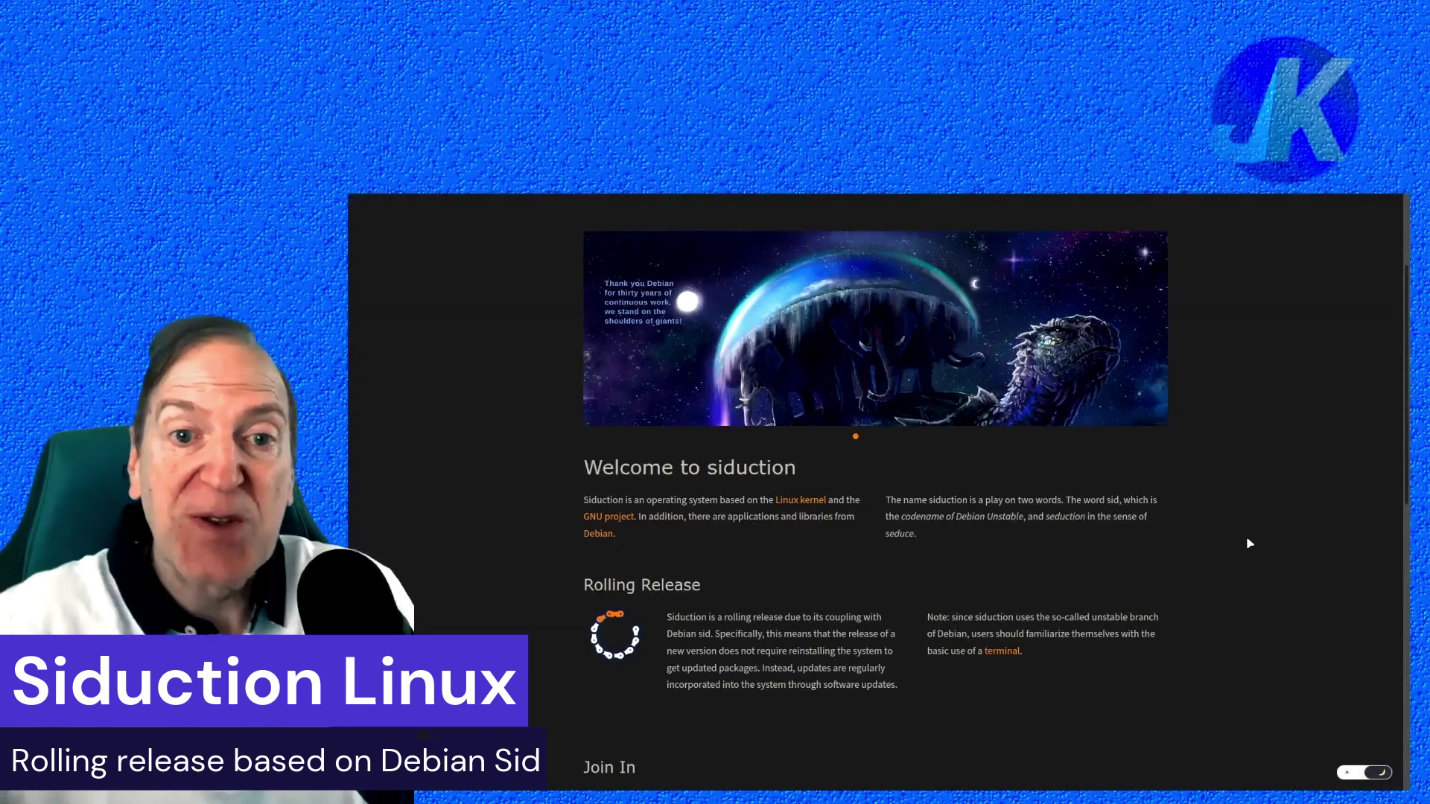
# Step: Look over the siduction homepage and the desktop editions offered on its Installation Media page
pyautogui.scroll(-10, 1249, 544)
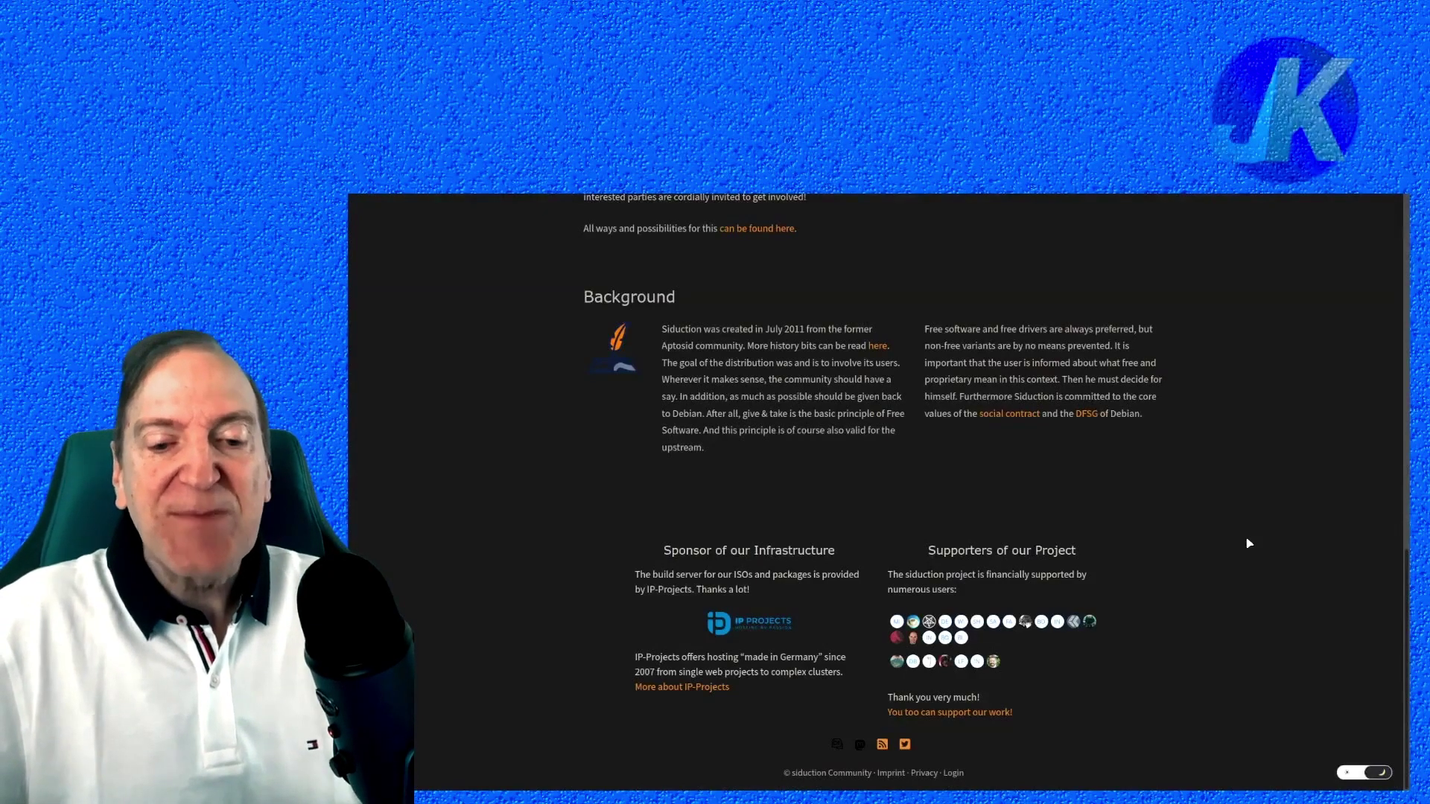
pyautogui.press('Home')
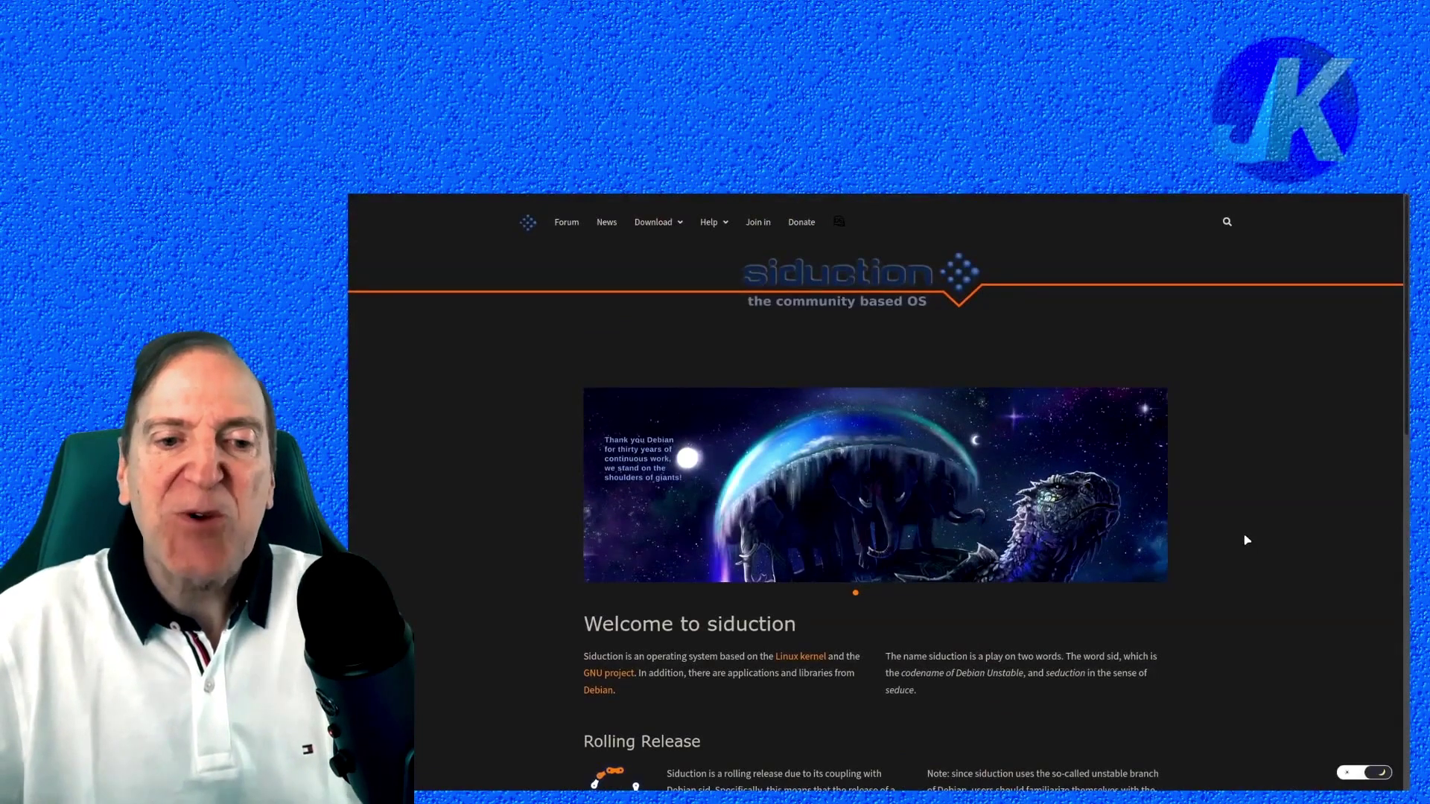
pyautogui.moveTo(650, 225)
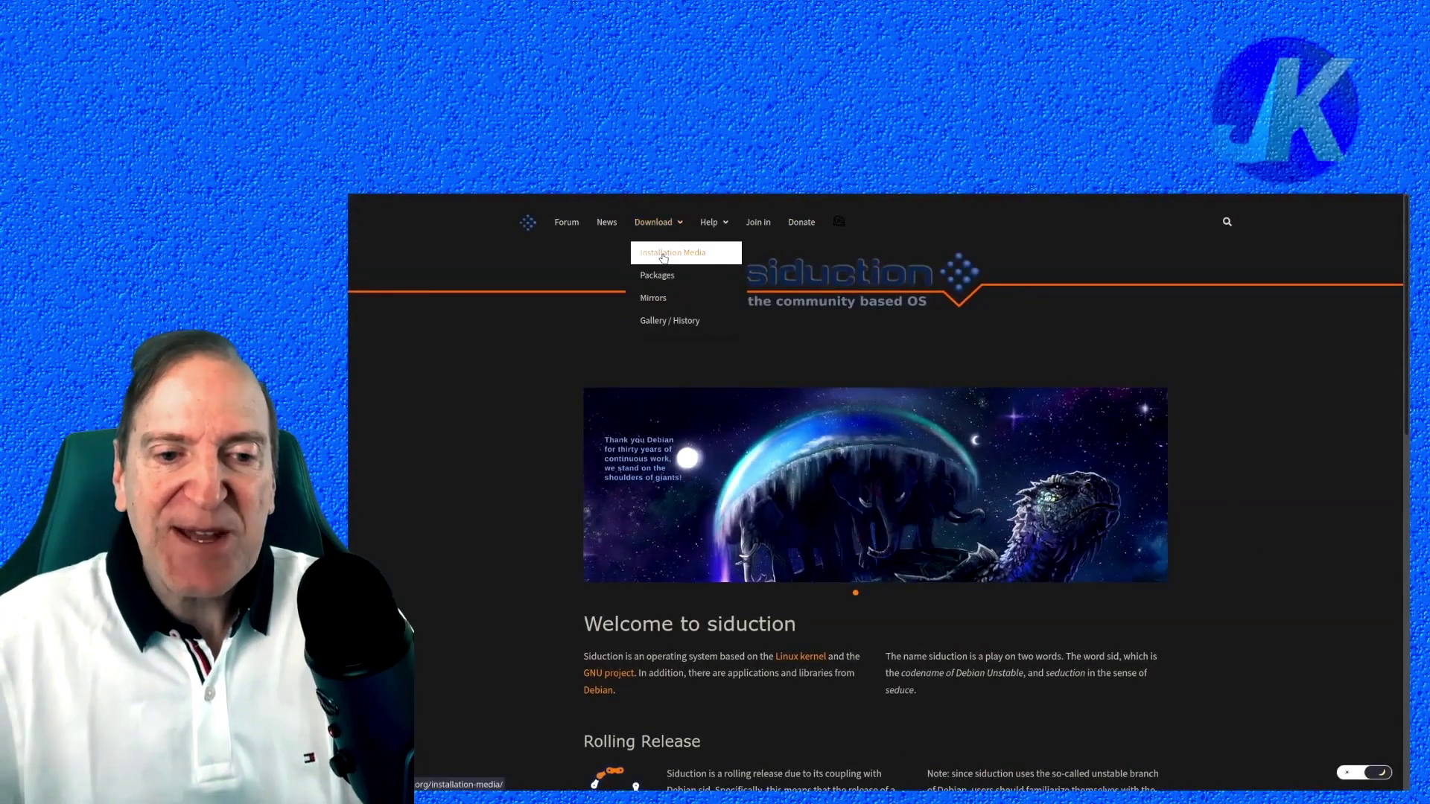
pyautogui.click(664, 254)
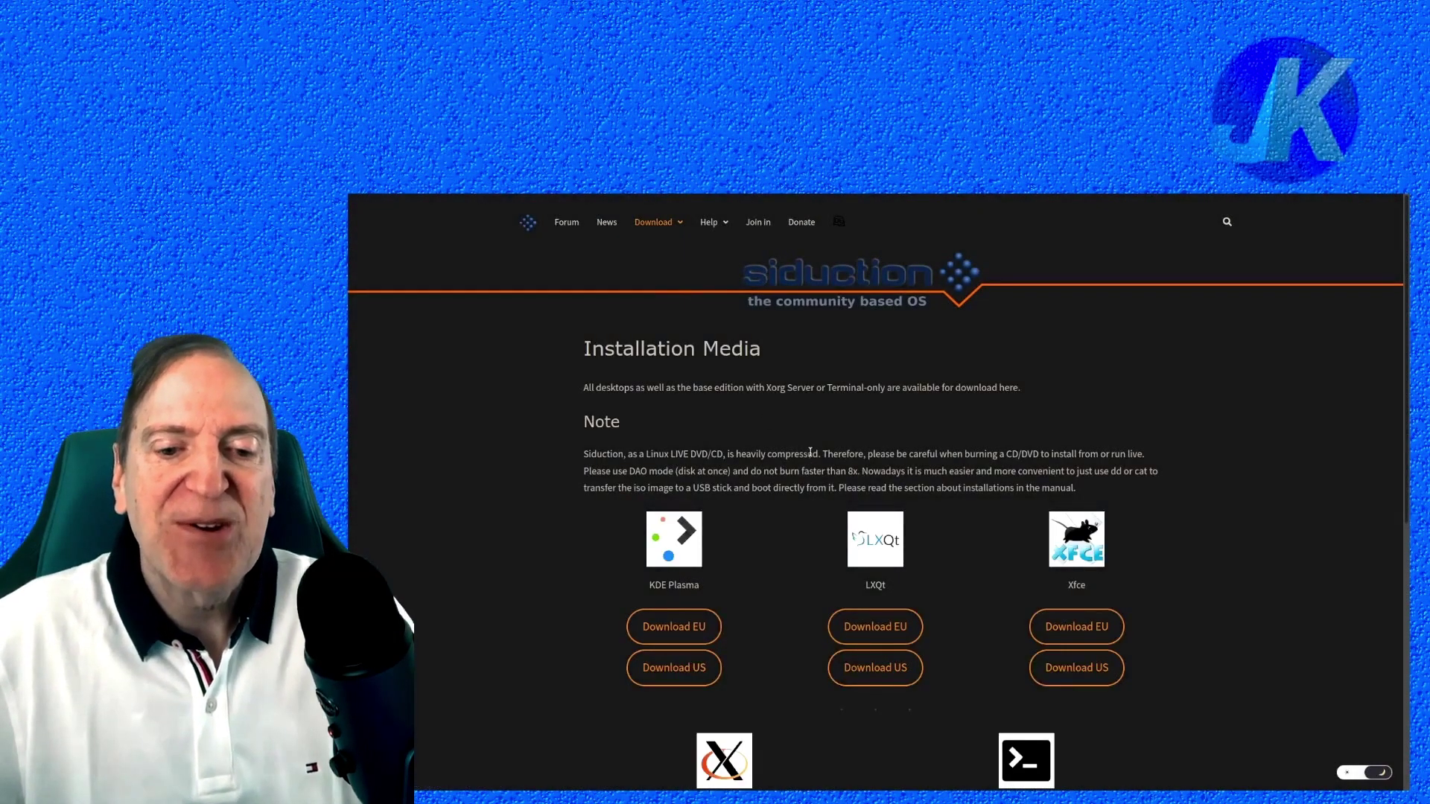
pyautogui.scroll(-2, 1250, 517)
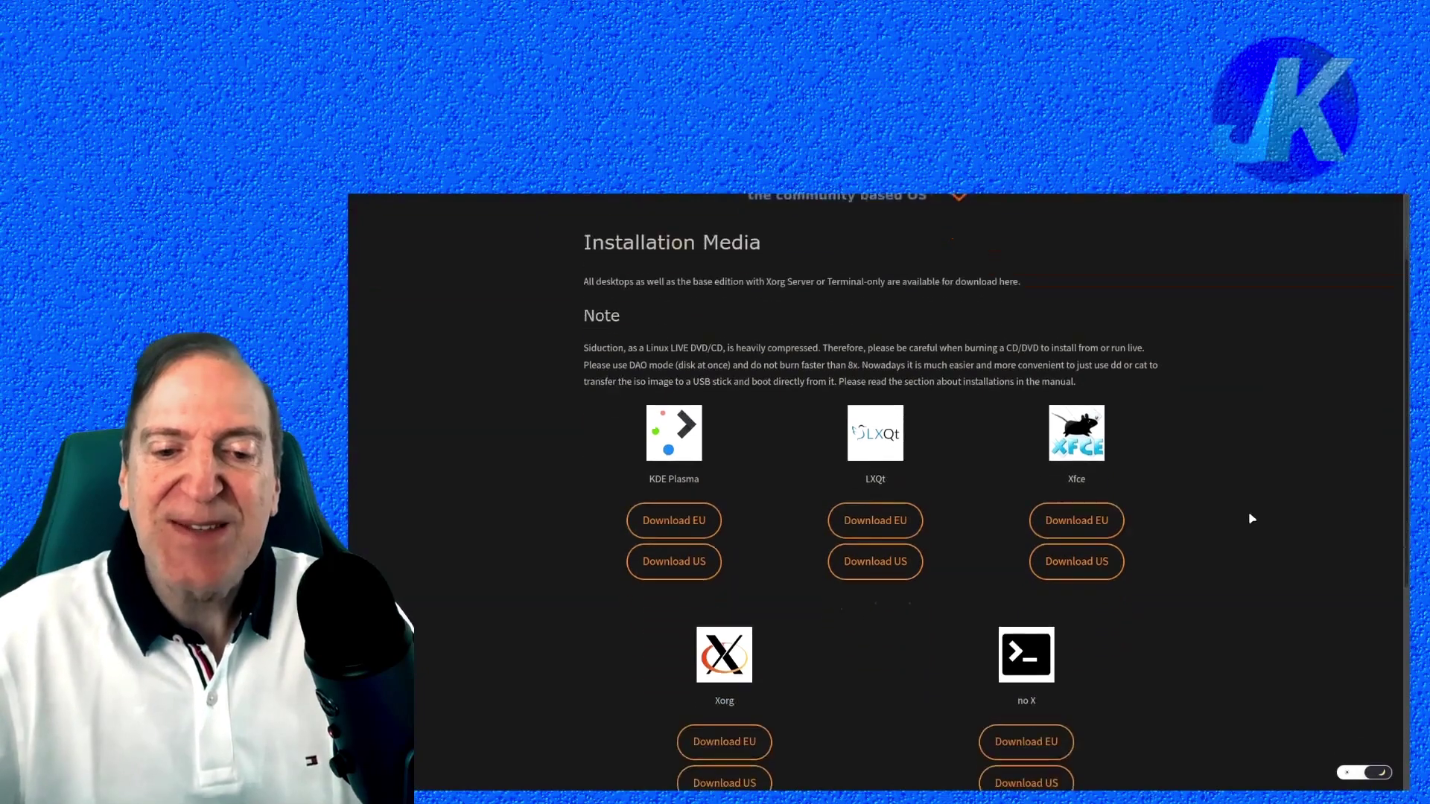
pyautogui.scroll(-2, 1250, 517)
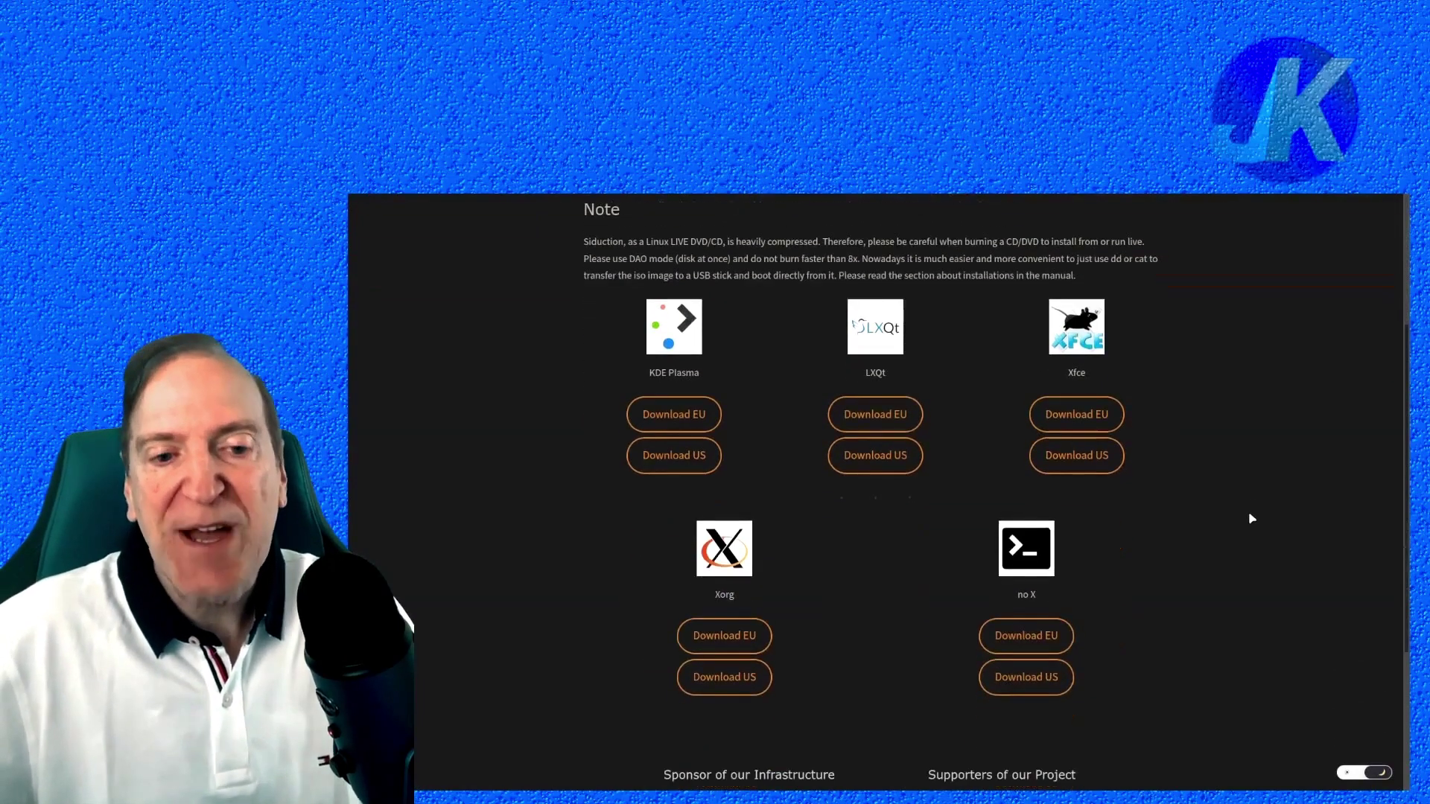
pyautogui.scroll(4, 1251, 517)
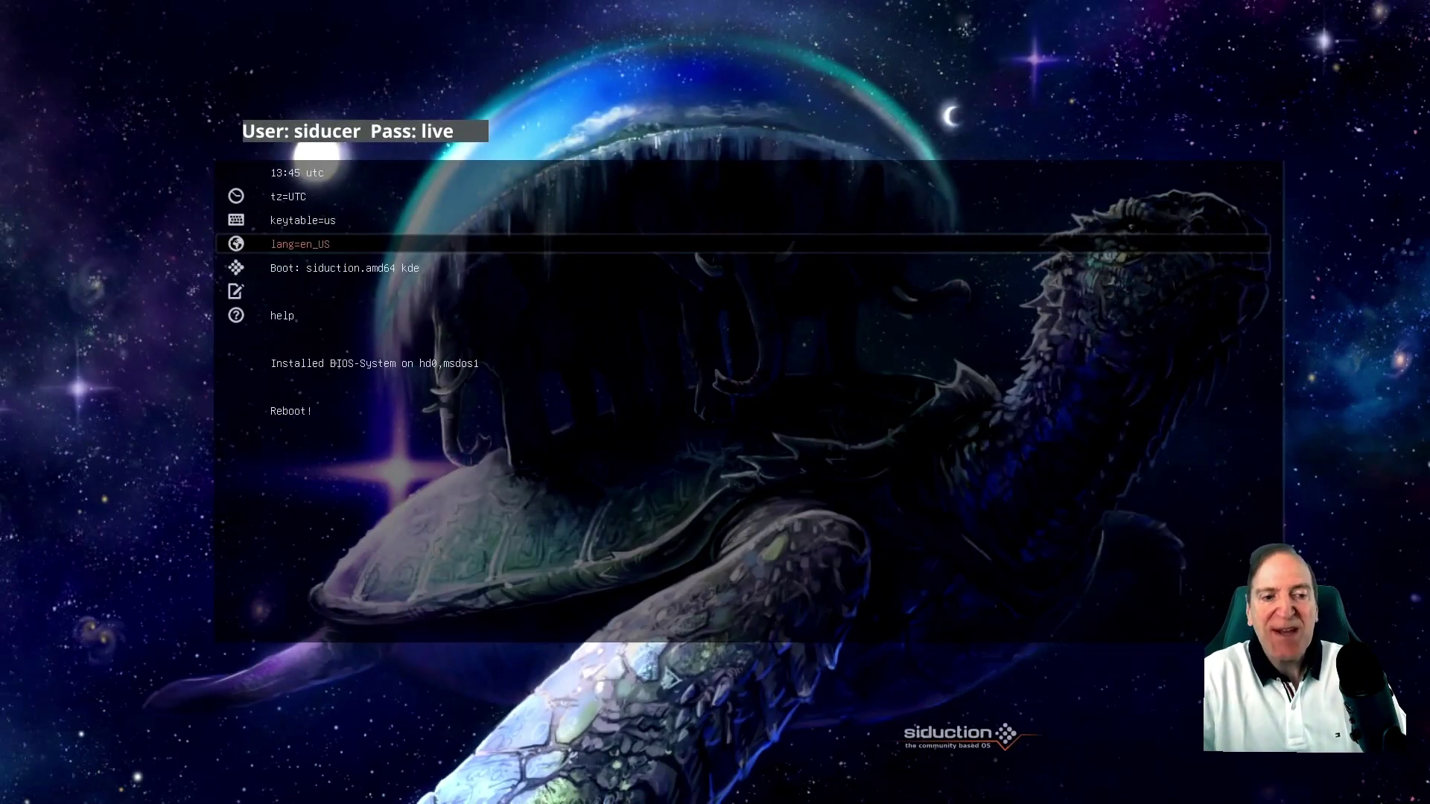
# Step: Boot the live system from the siduction.amd64 kde entry
pyautogui.press('Down')
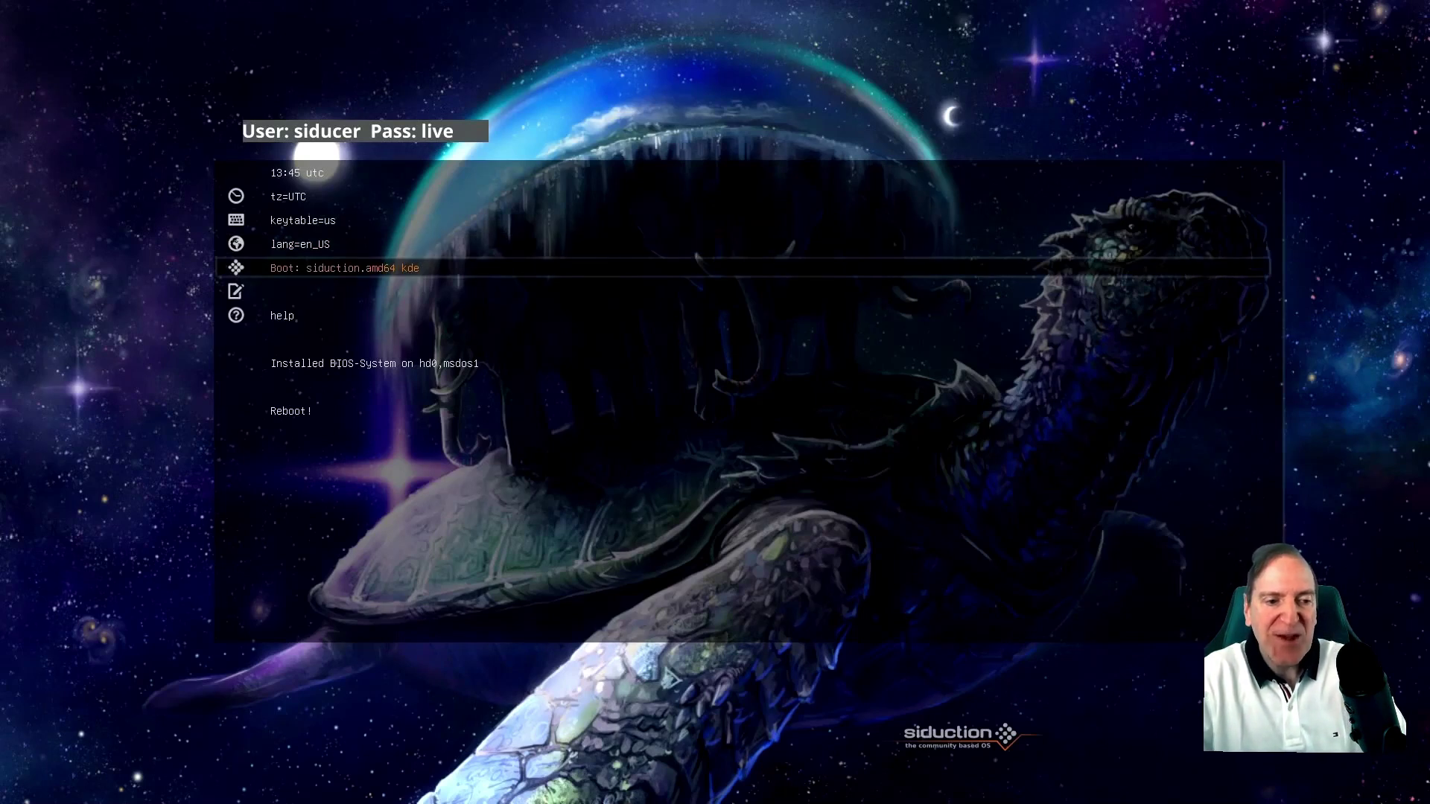
pyautogui.press('Return')
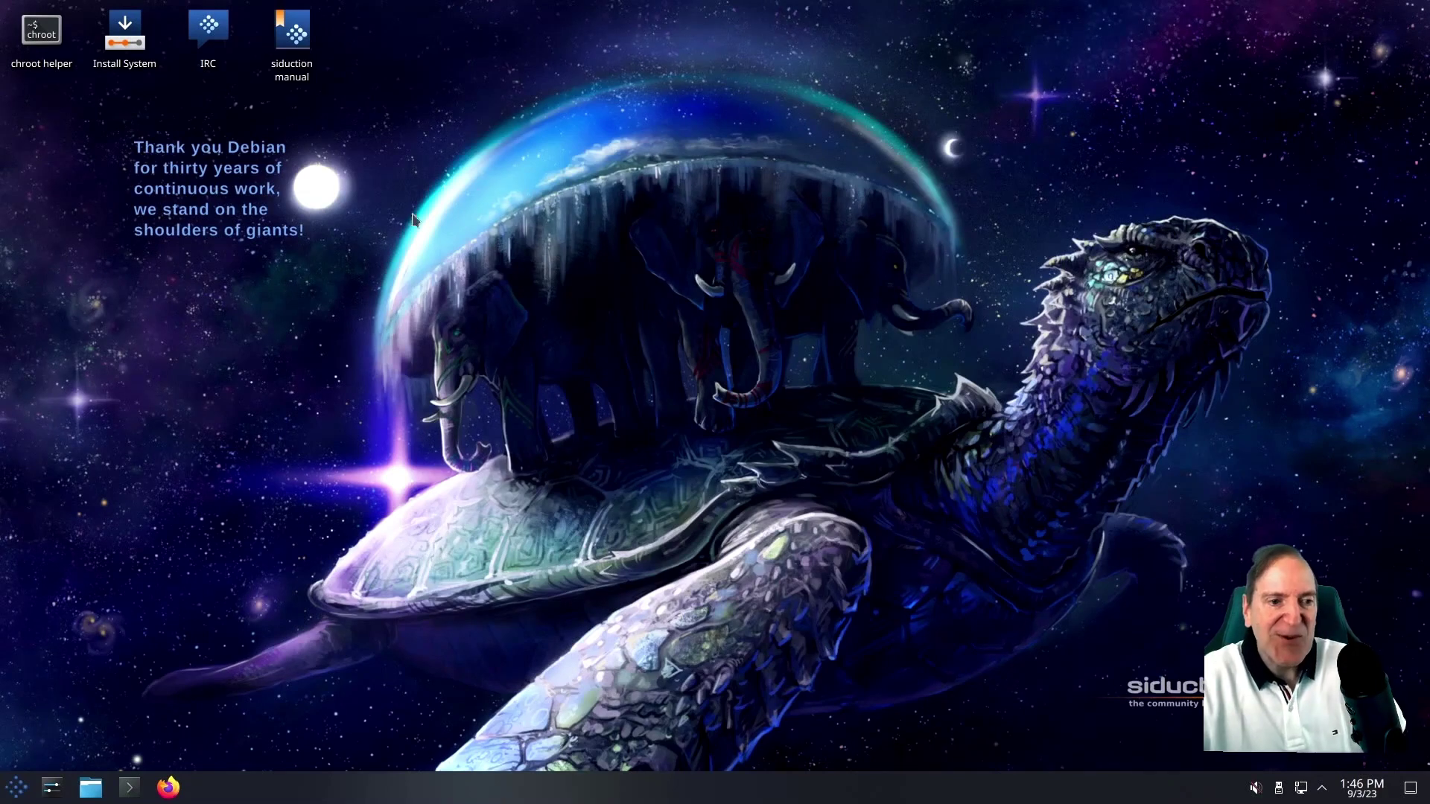
pyautogui.click(15, 792)
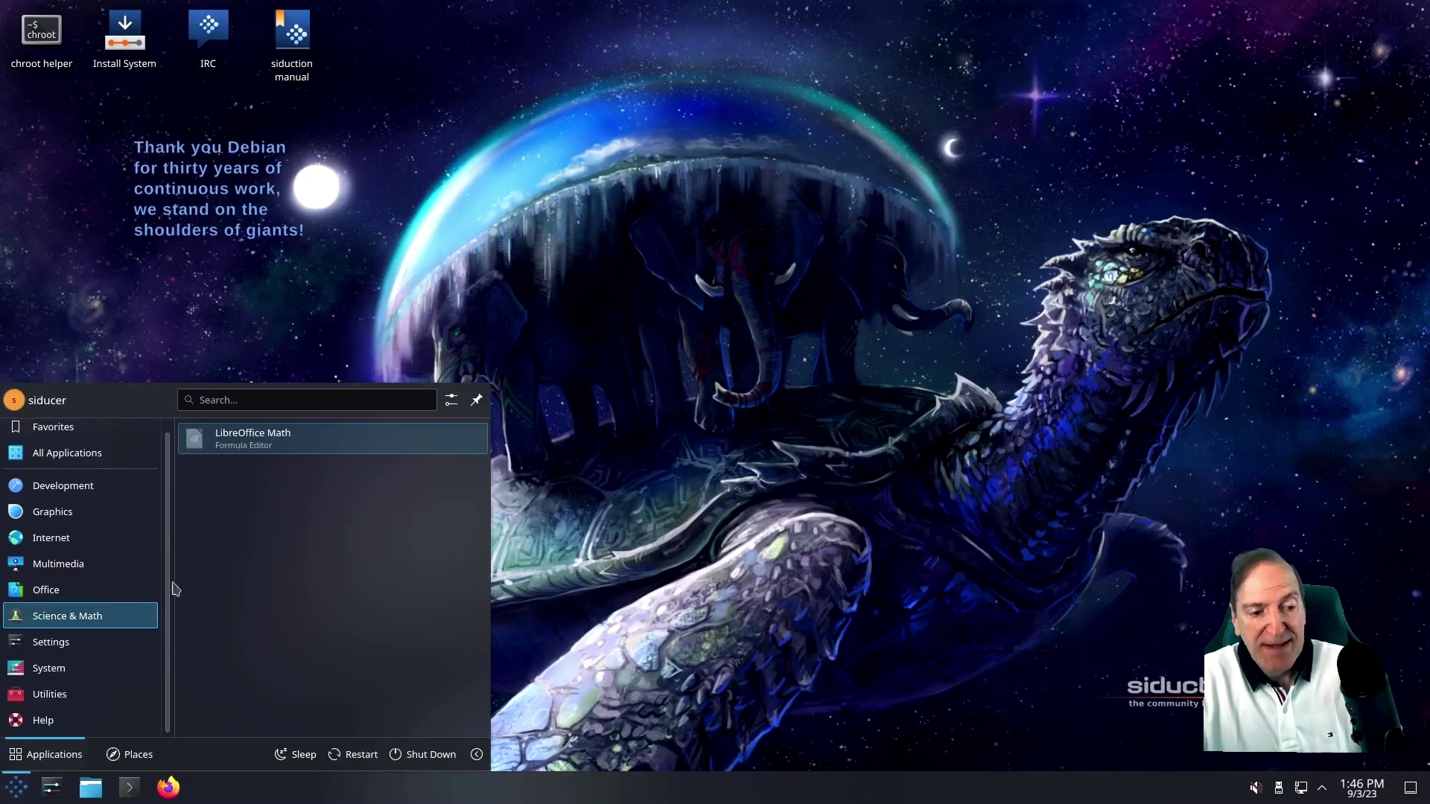
pyautogui.click(634, 496)
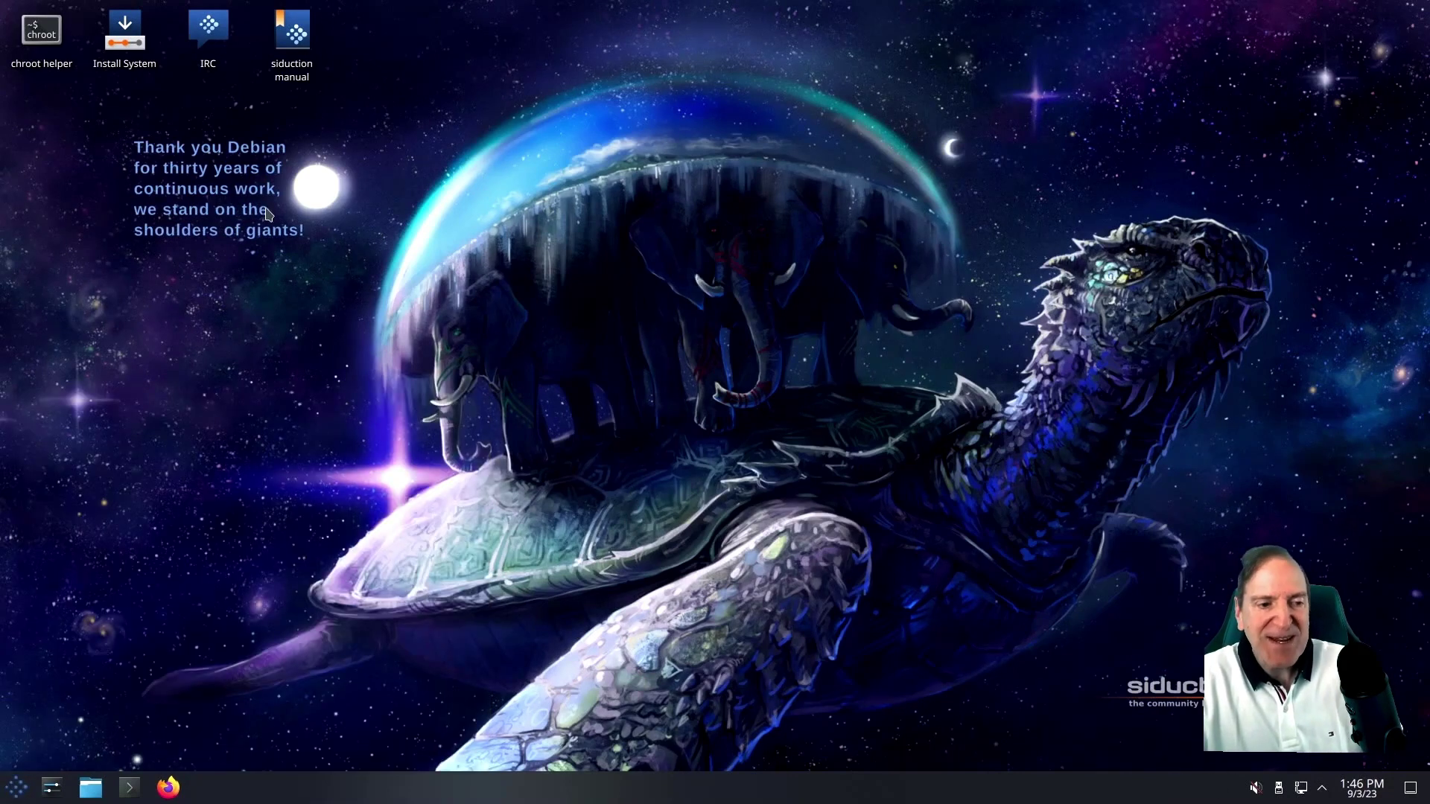
# Step: Start the system installer and accept American English, the New York time zone and the default English (US) keyboard layout
pyautogui.click(127, 41)
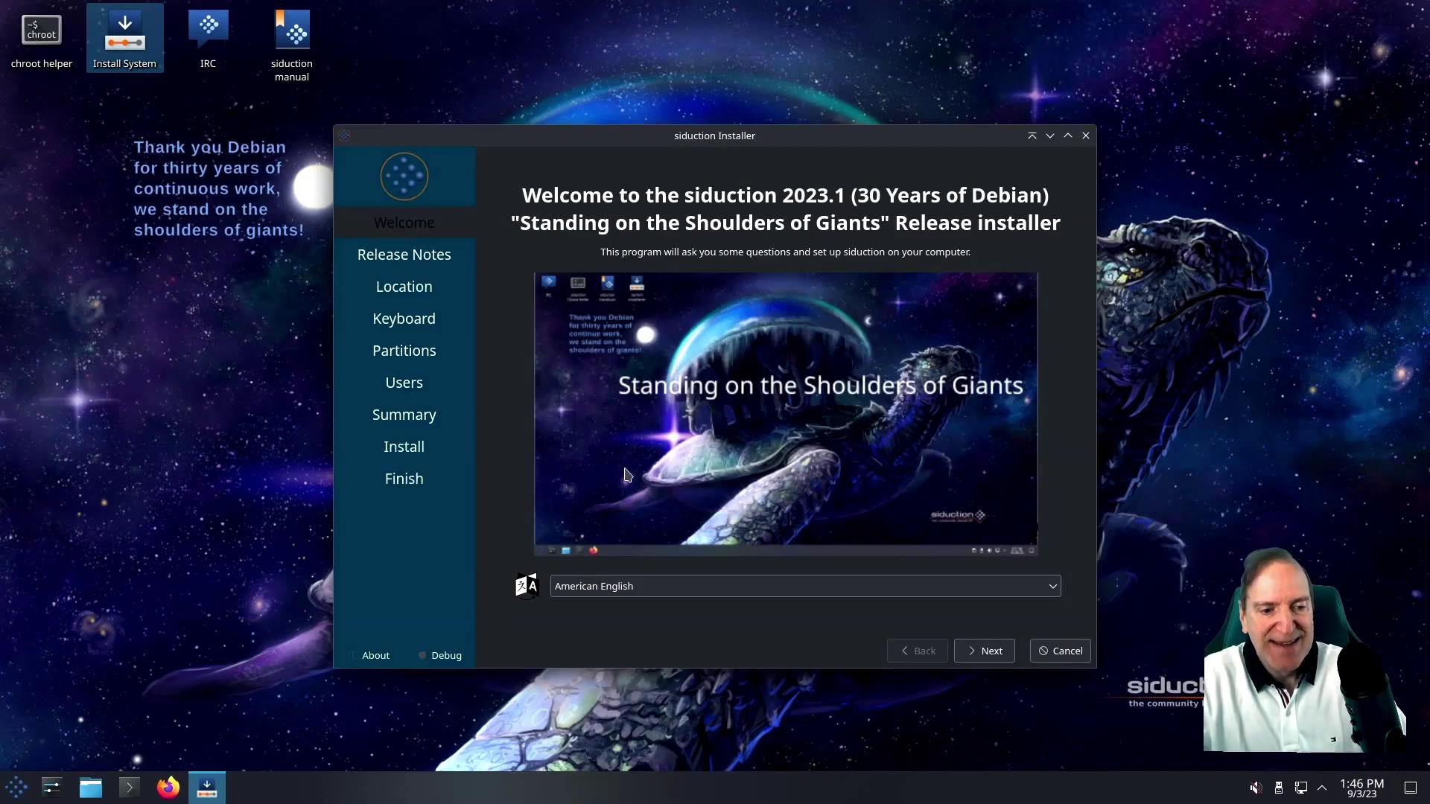
pyautogui.click(989, 653)
pyautogui.click(989, 653)
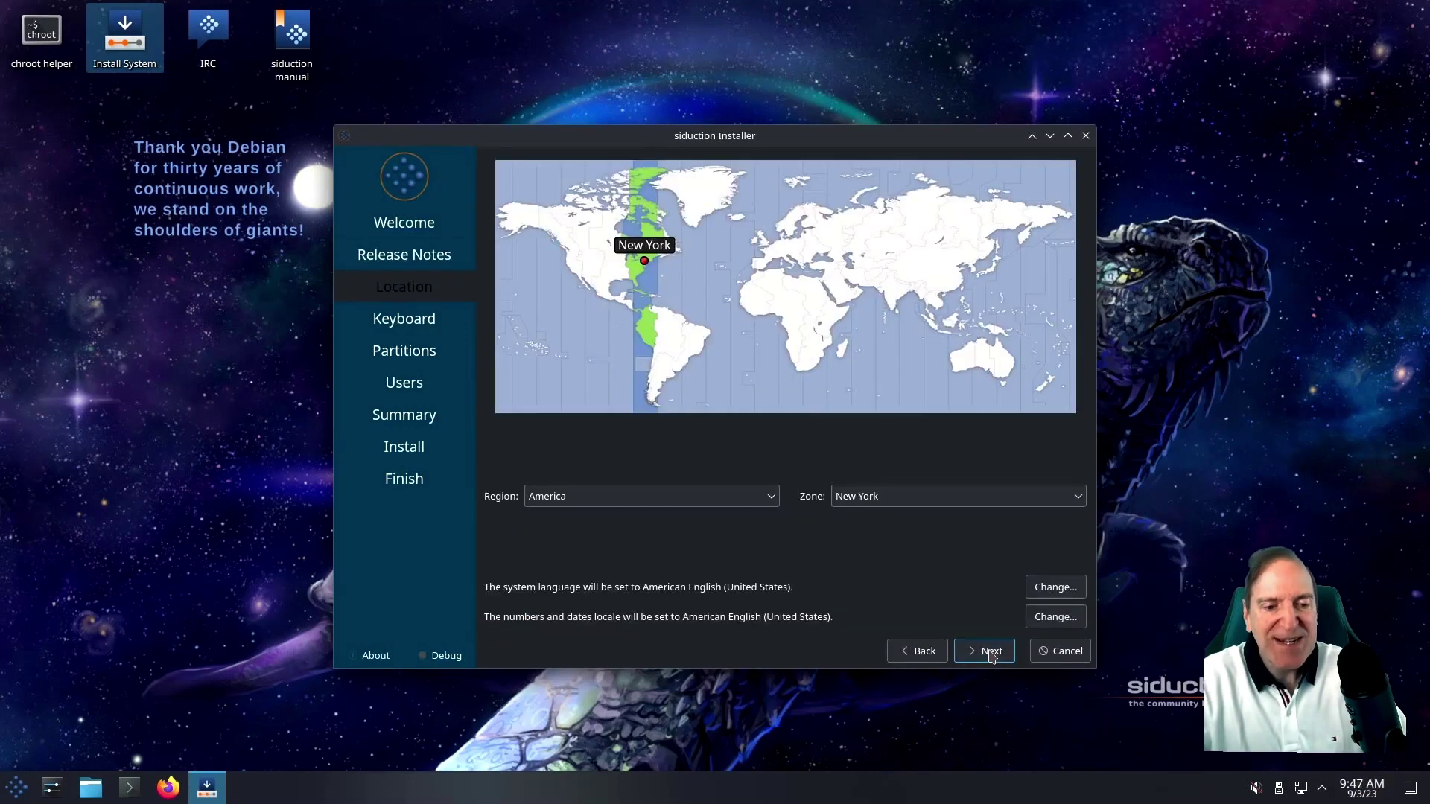
pyautogui.click(992, 653)
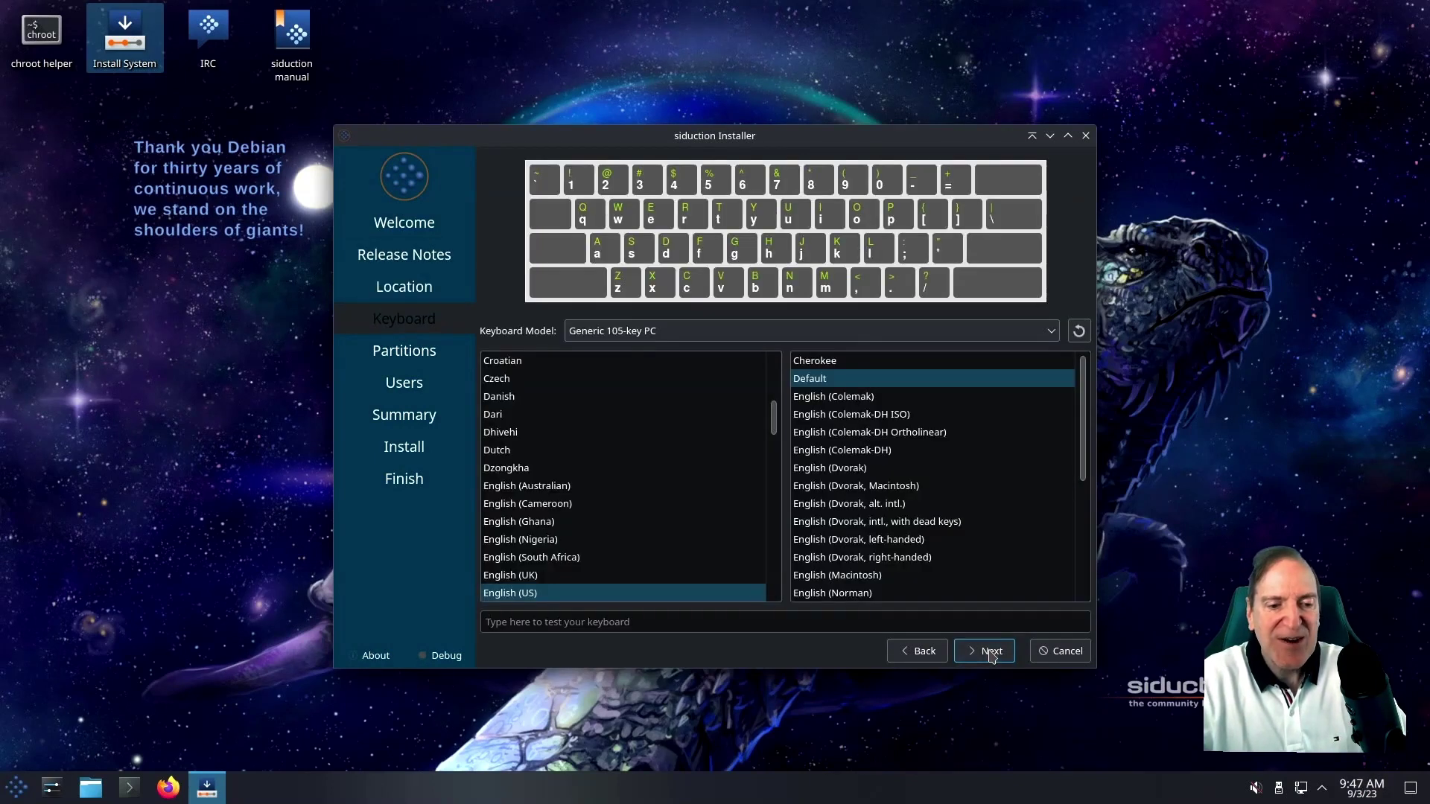
pyautogui.click(992, 653)
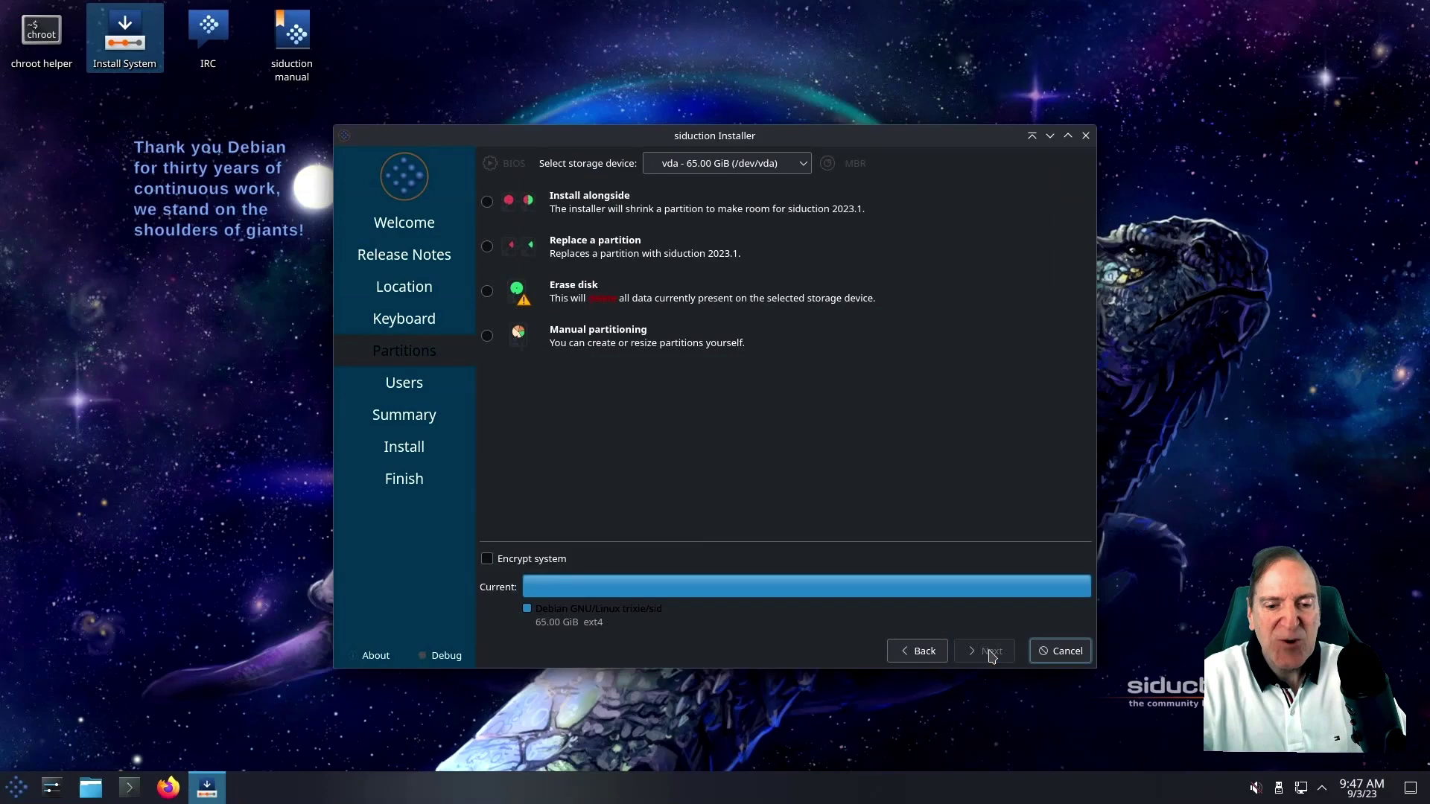
# Step: Set the partitioning to erase the vda disk, using Swap to file and the Btrfs file system, and continue
pyautogui.click(487, 292)
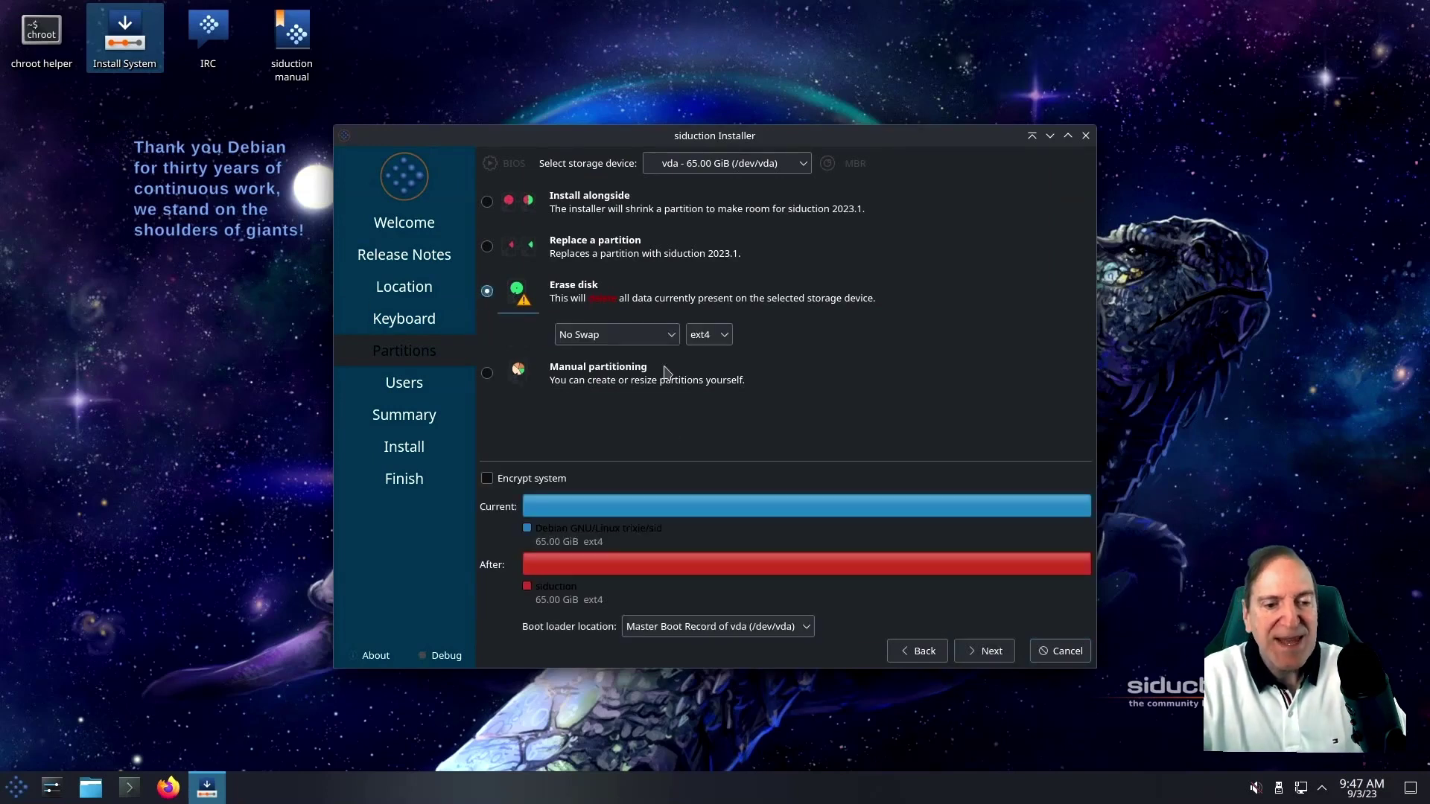
pyautogui.click(648, 335)
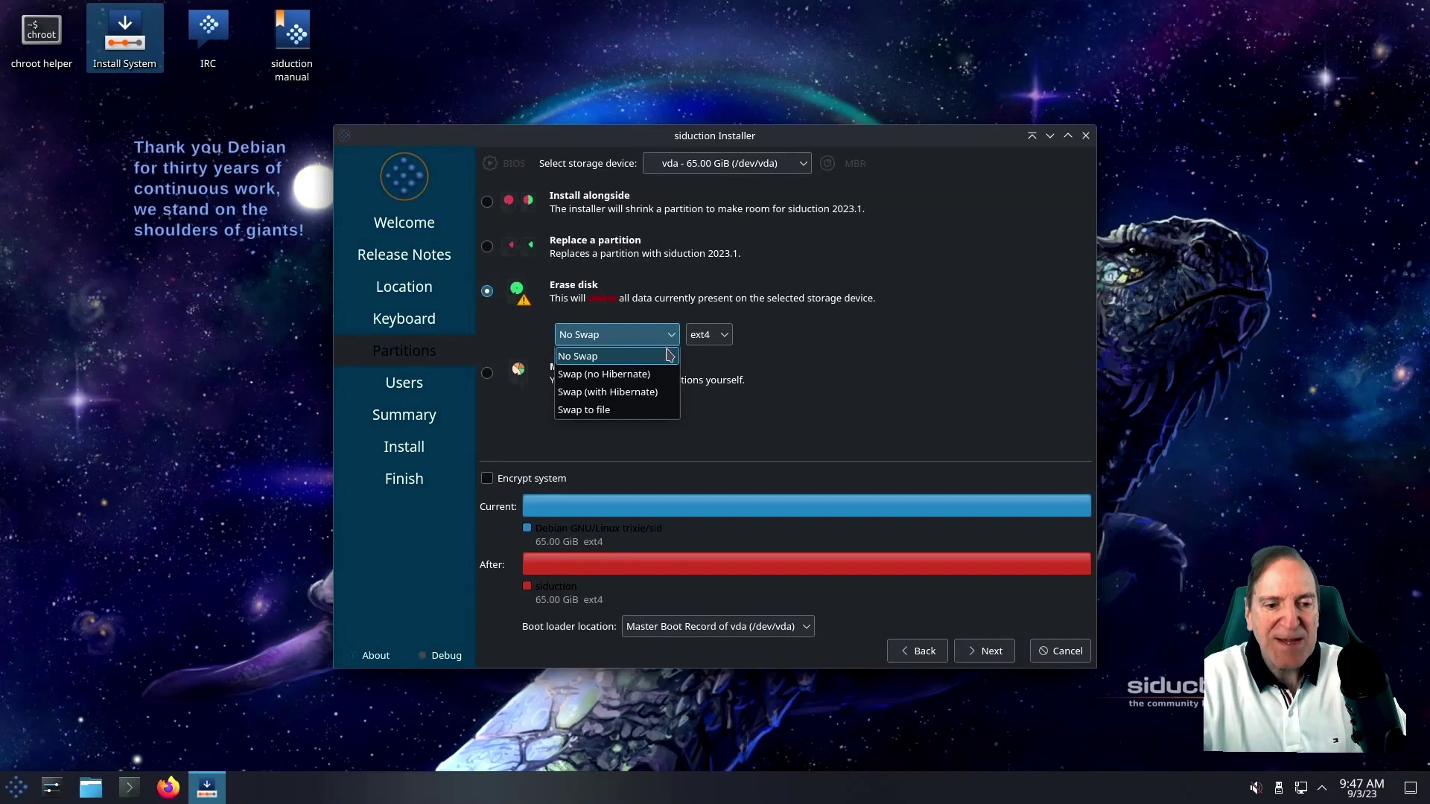
pyautogui.click(632, 411)
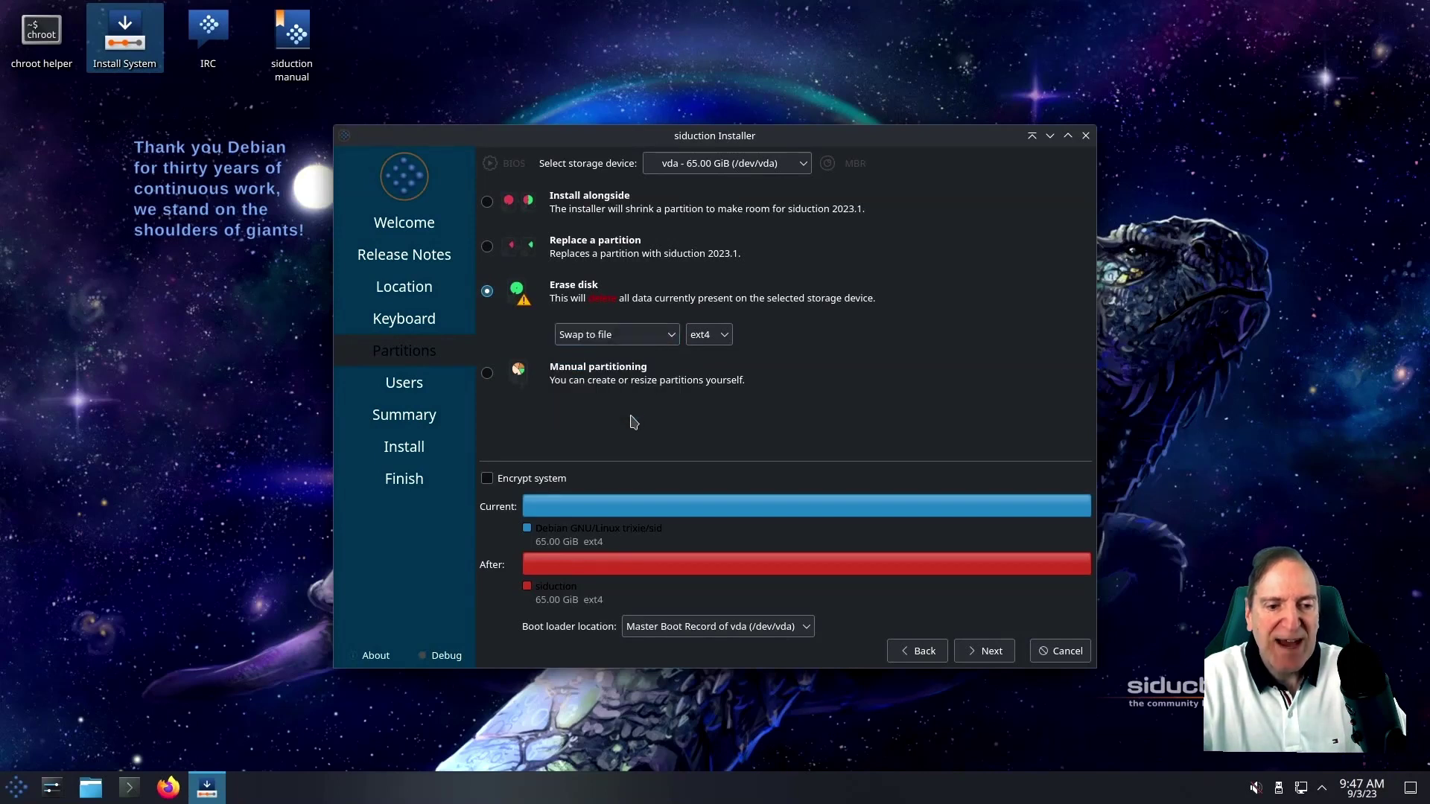
pyautogui.click(729, 336)
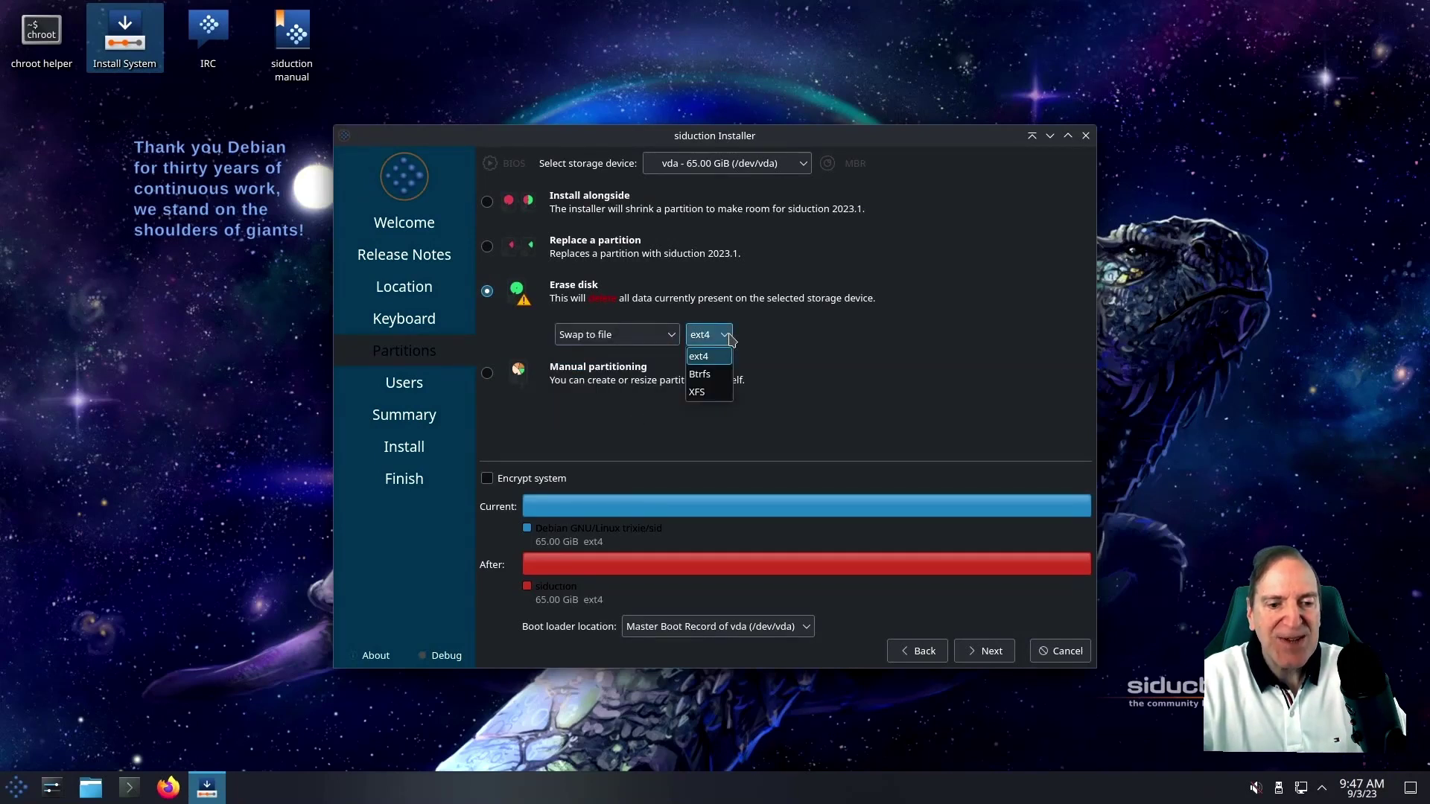
pyautogui.click(714, 375)
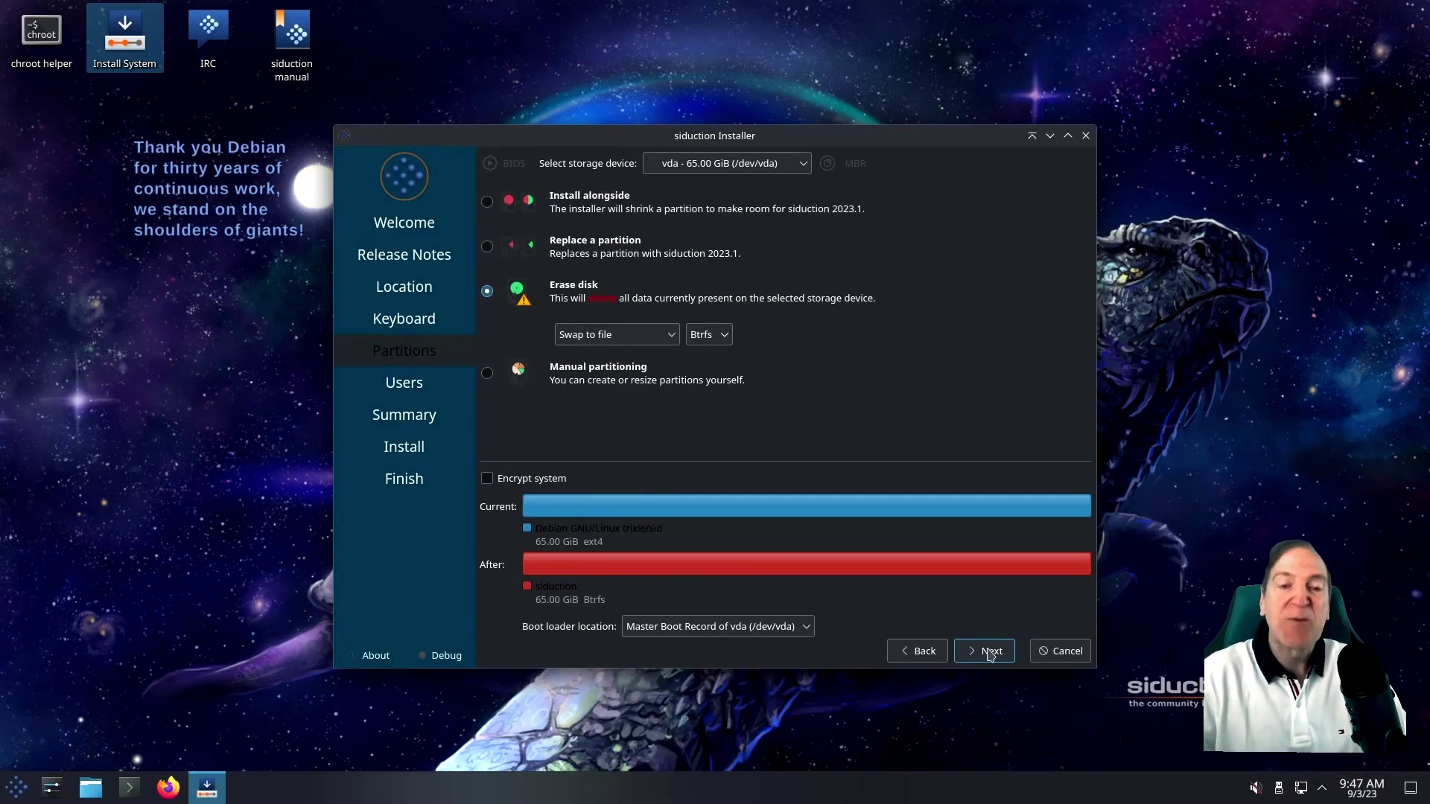
pyautogui.click(990, 652)
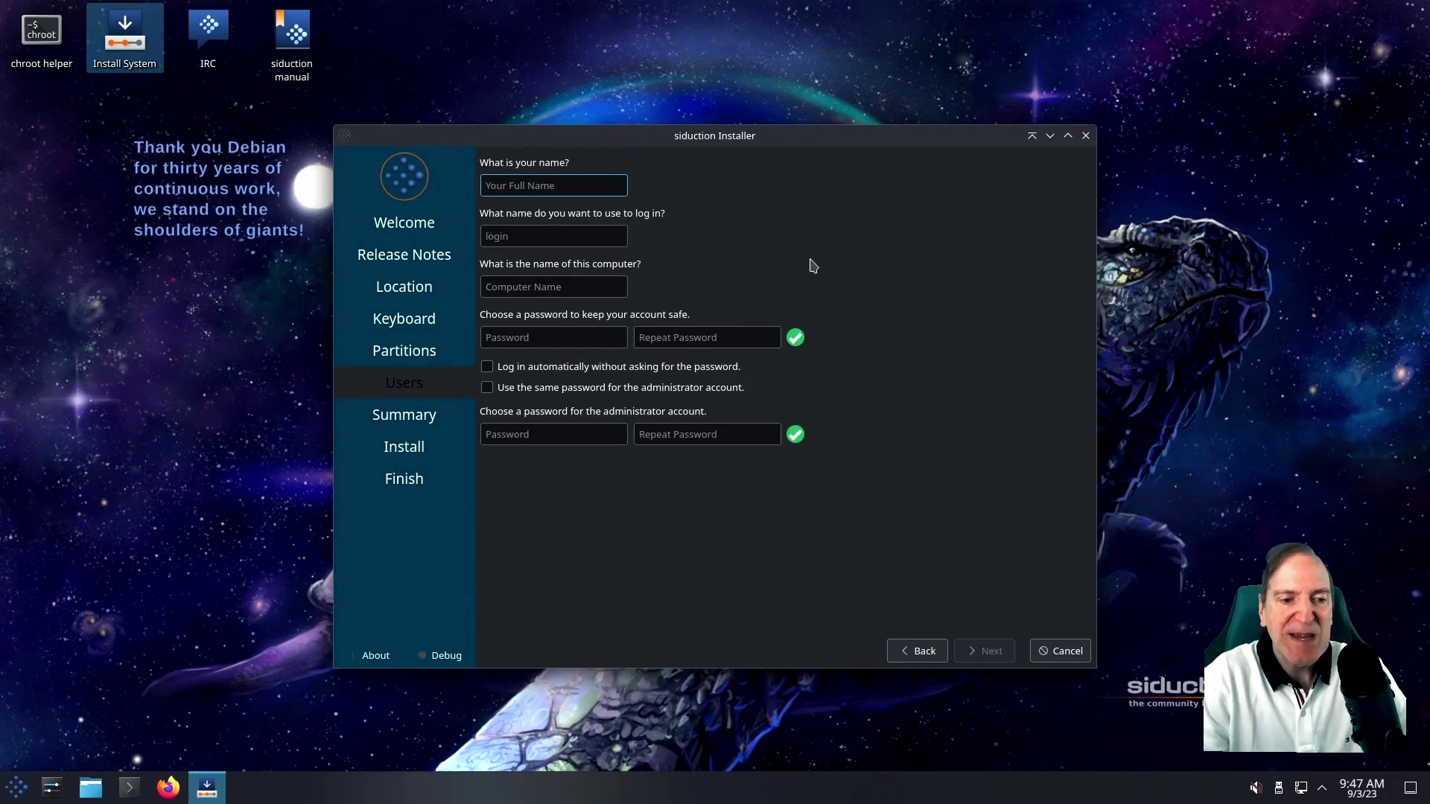
# Step: Enter the user's full name and the account password twice, reuse that password for the administrator account, and continue to the summary
pyautogui.write('Toa')
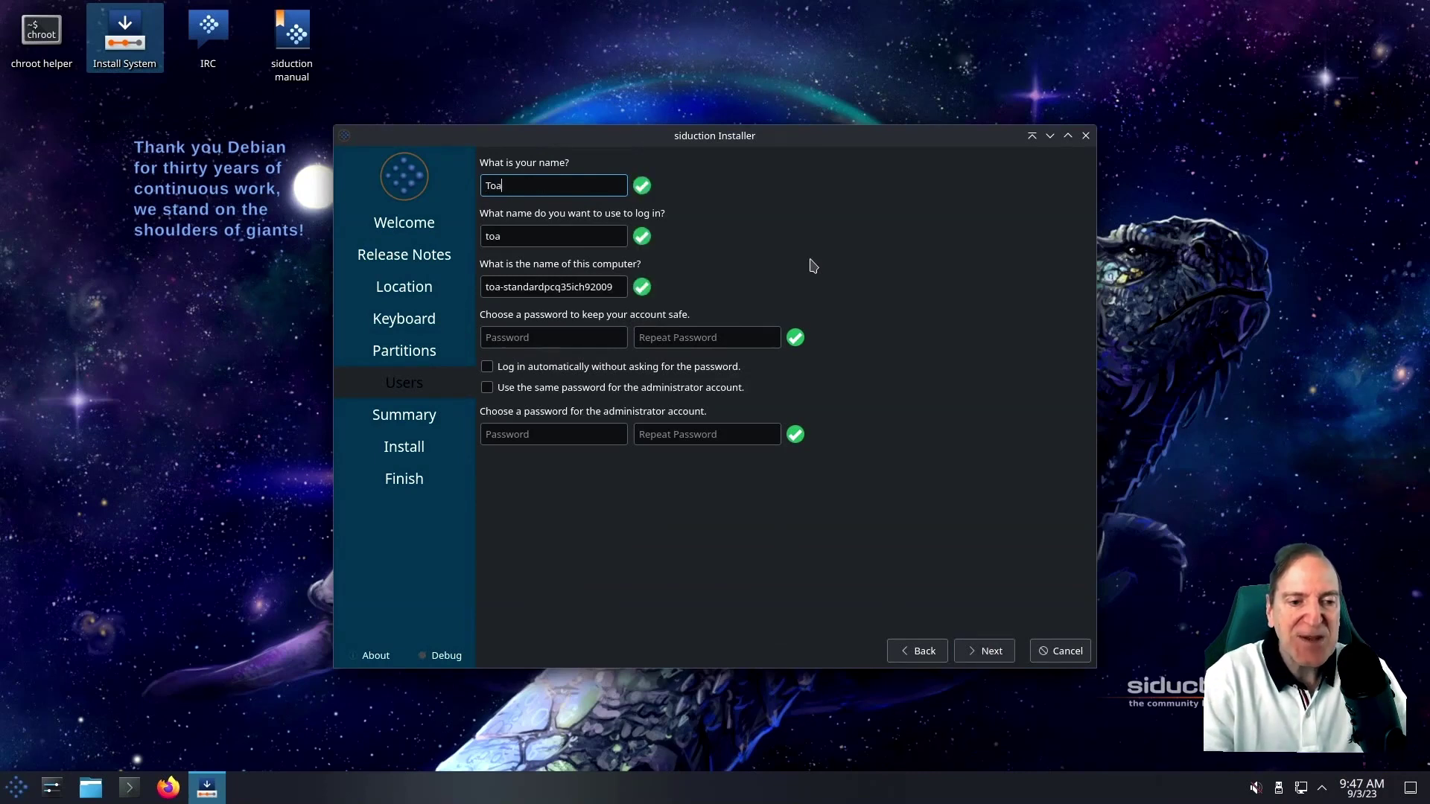
pyautogui.write('dwick')
pyautogui.click(558, 339)
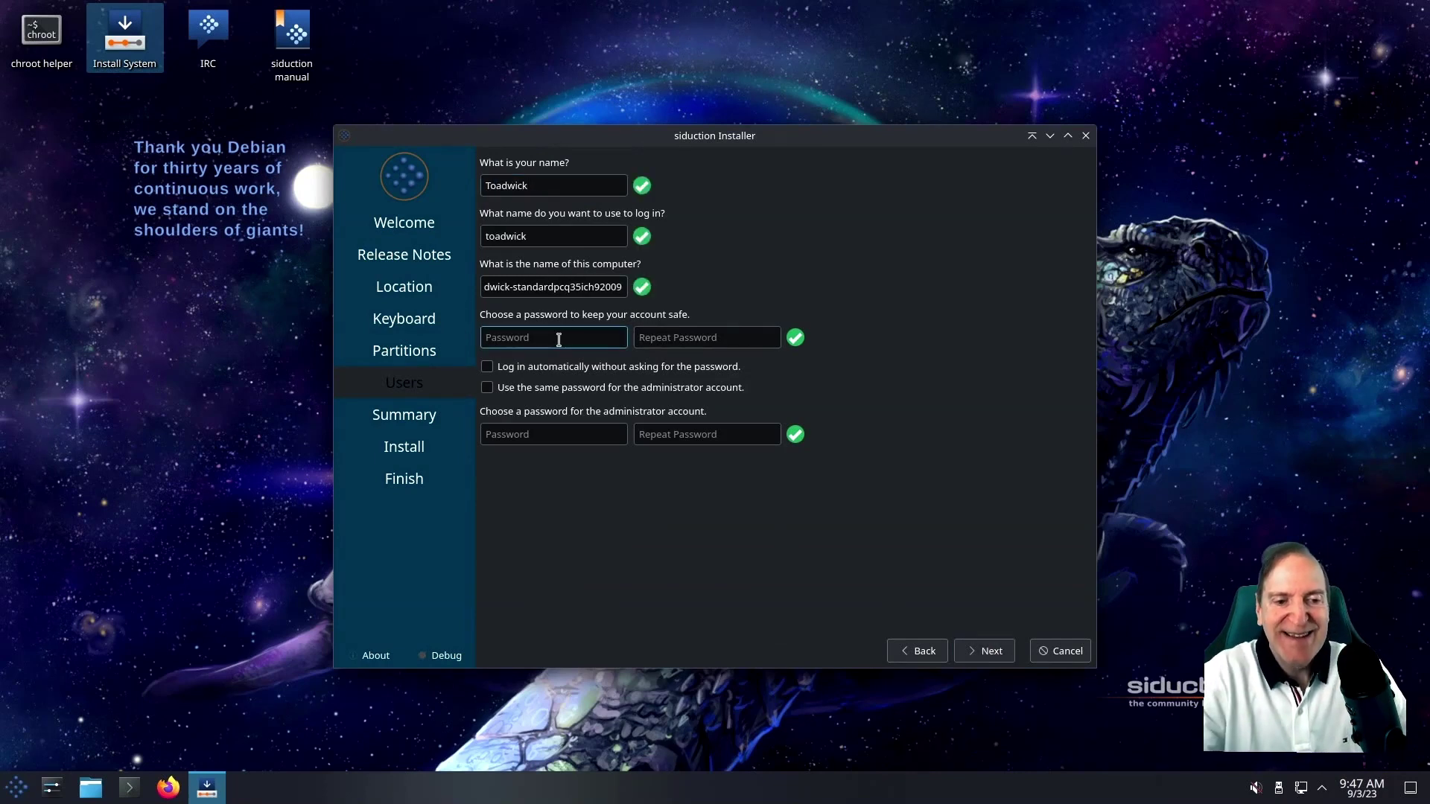
pyautogui.write('•••••••')
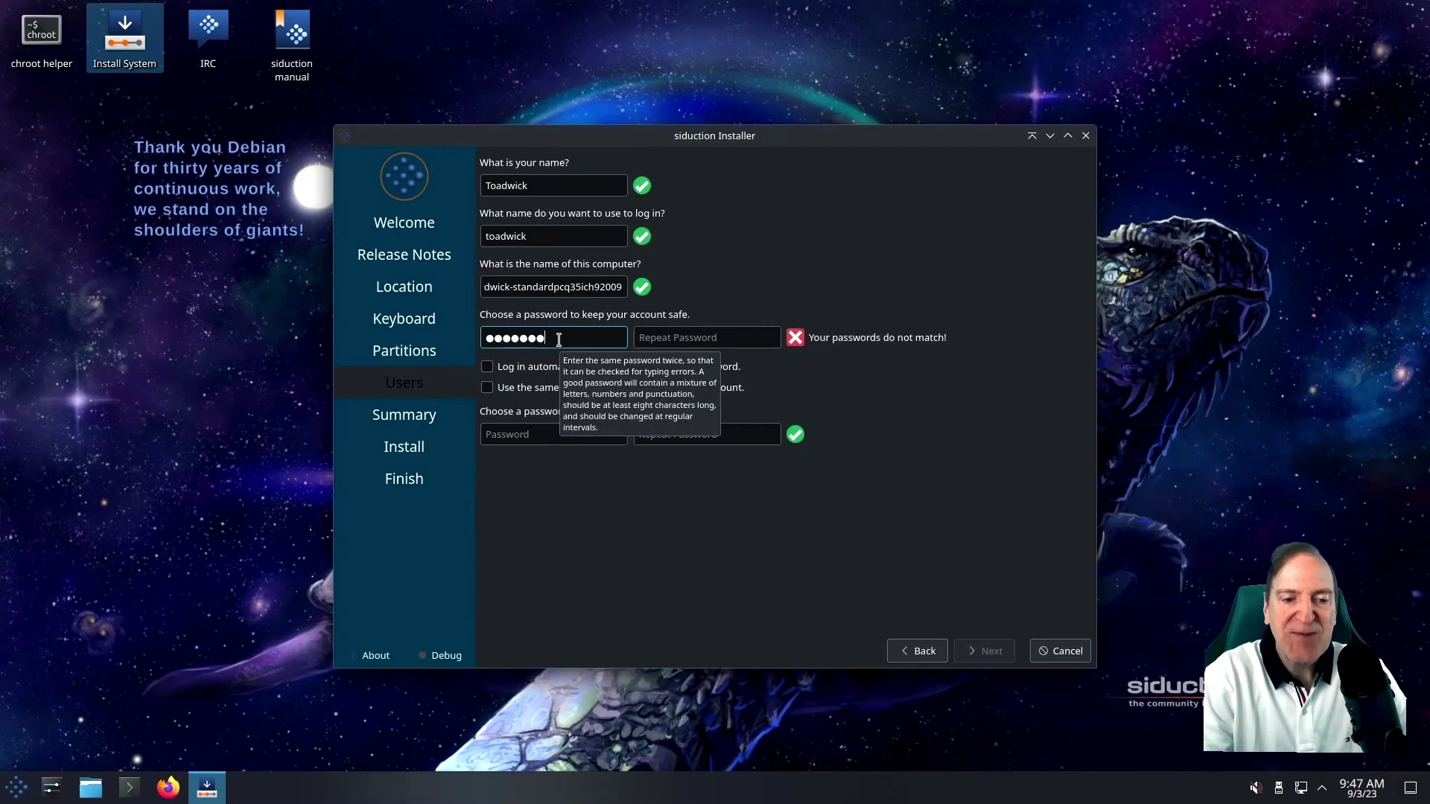
pyautogui.press('Tab')
pyautogui.write('•••••••')
pyautogui.click(487, 388)
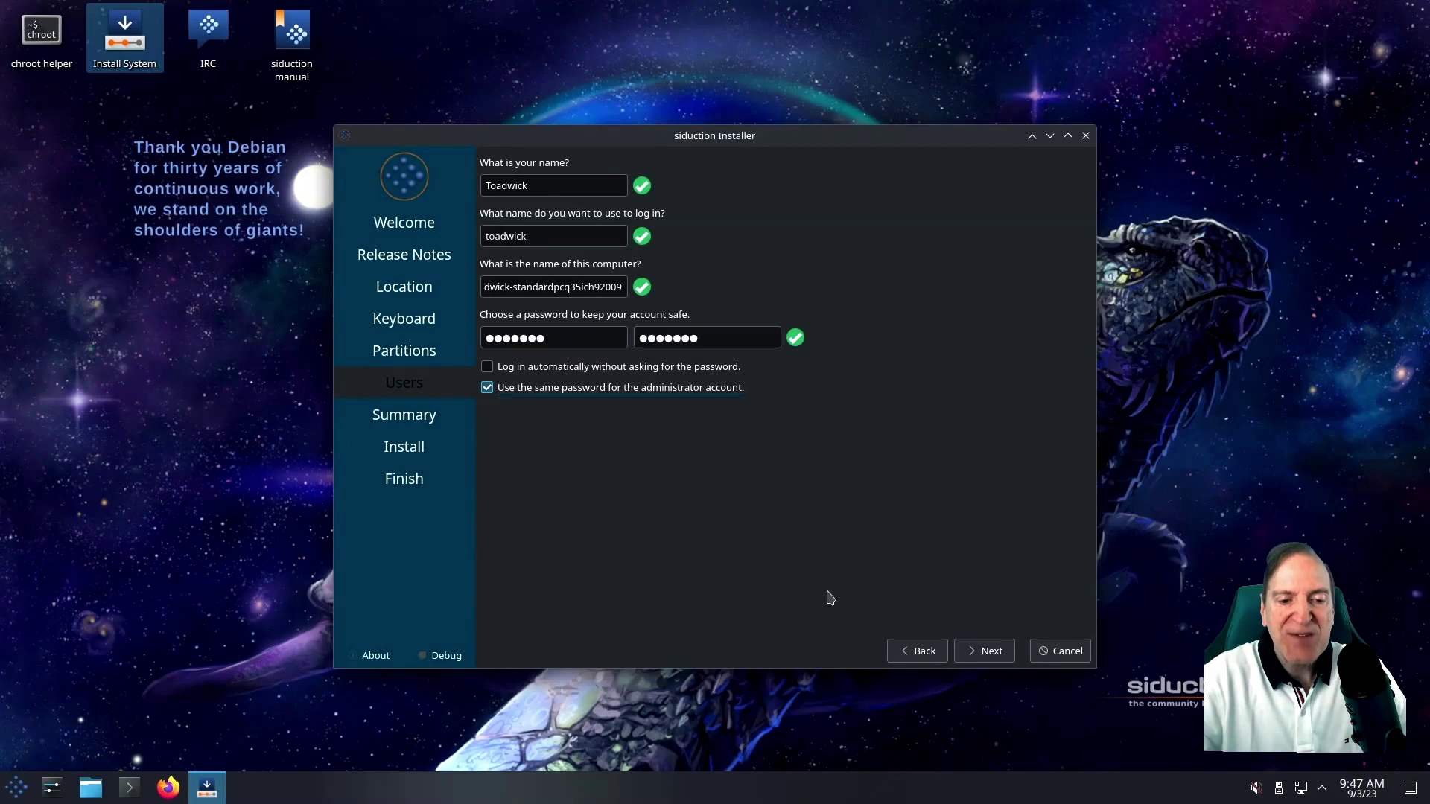
pyautogui.click(981, 653)
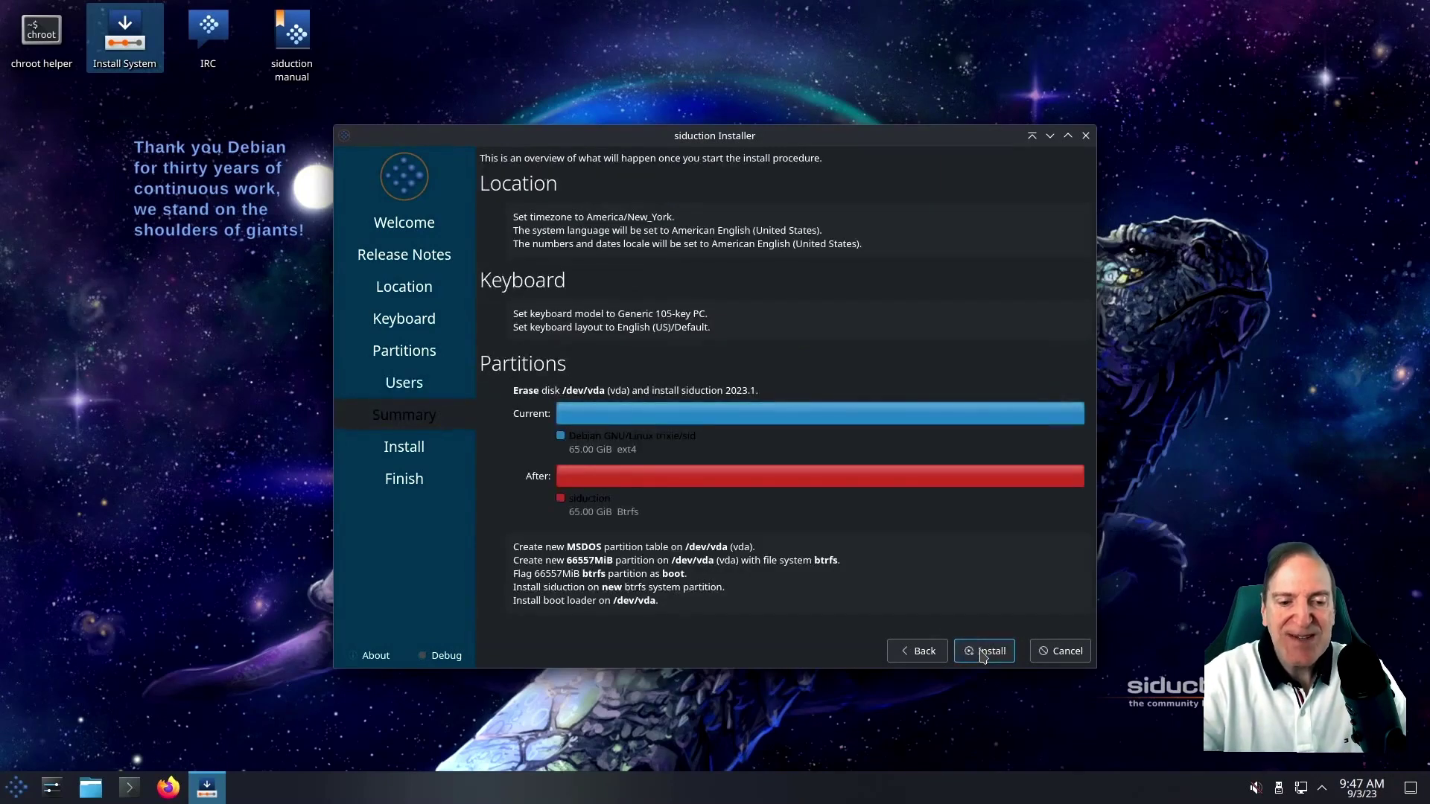
# Step: Install siduction 2023.1 to the disk and restart into the installed system
pyautogui.click(982, 652)
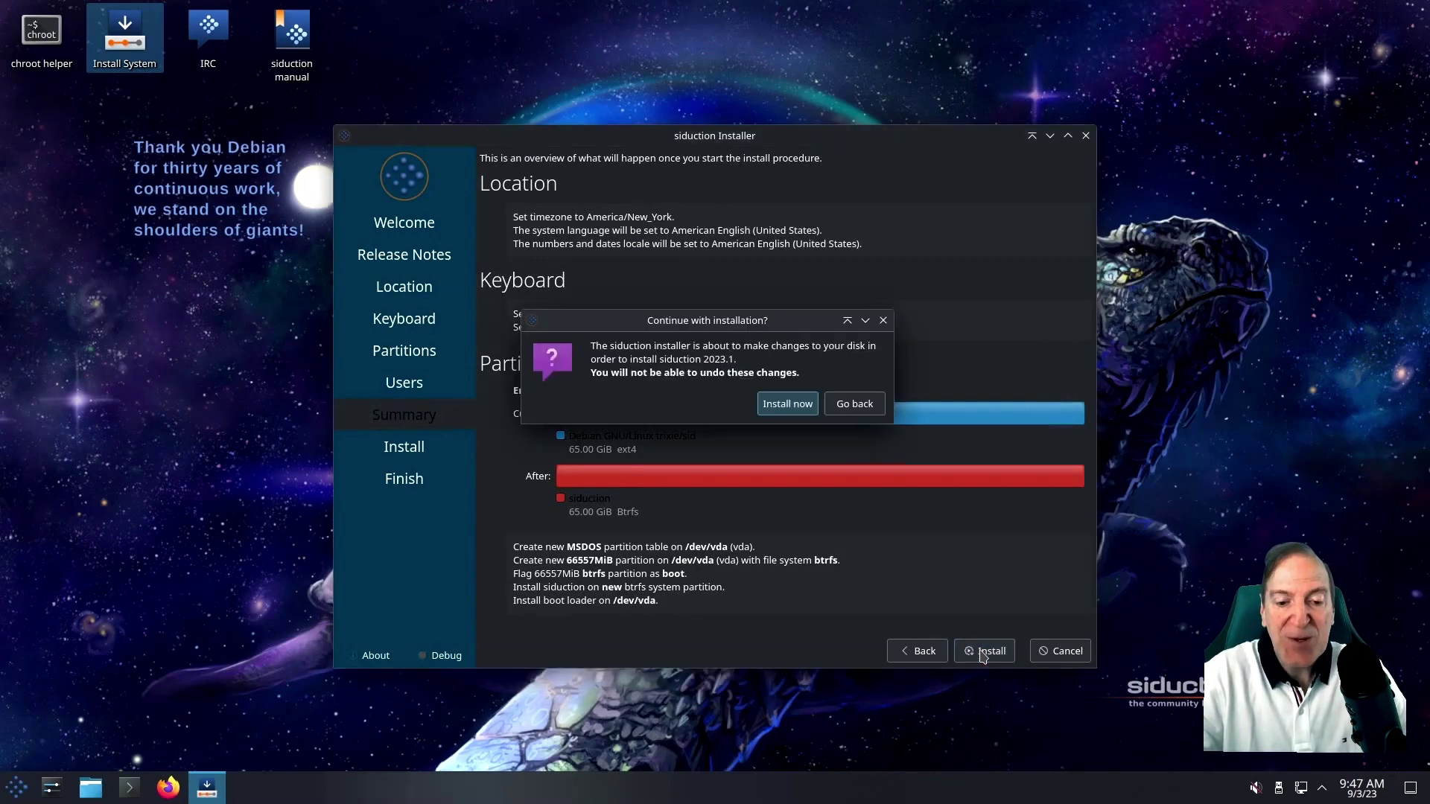
pyautogui.click(789, 411)
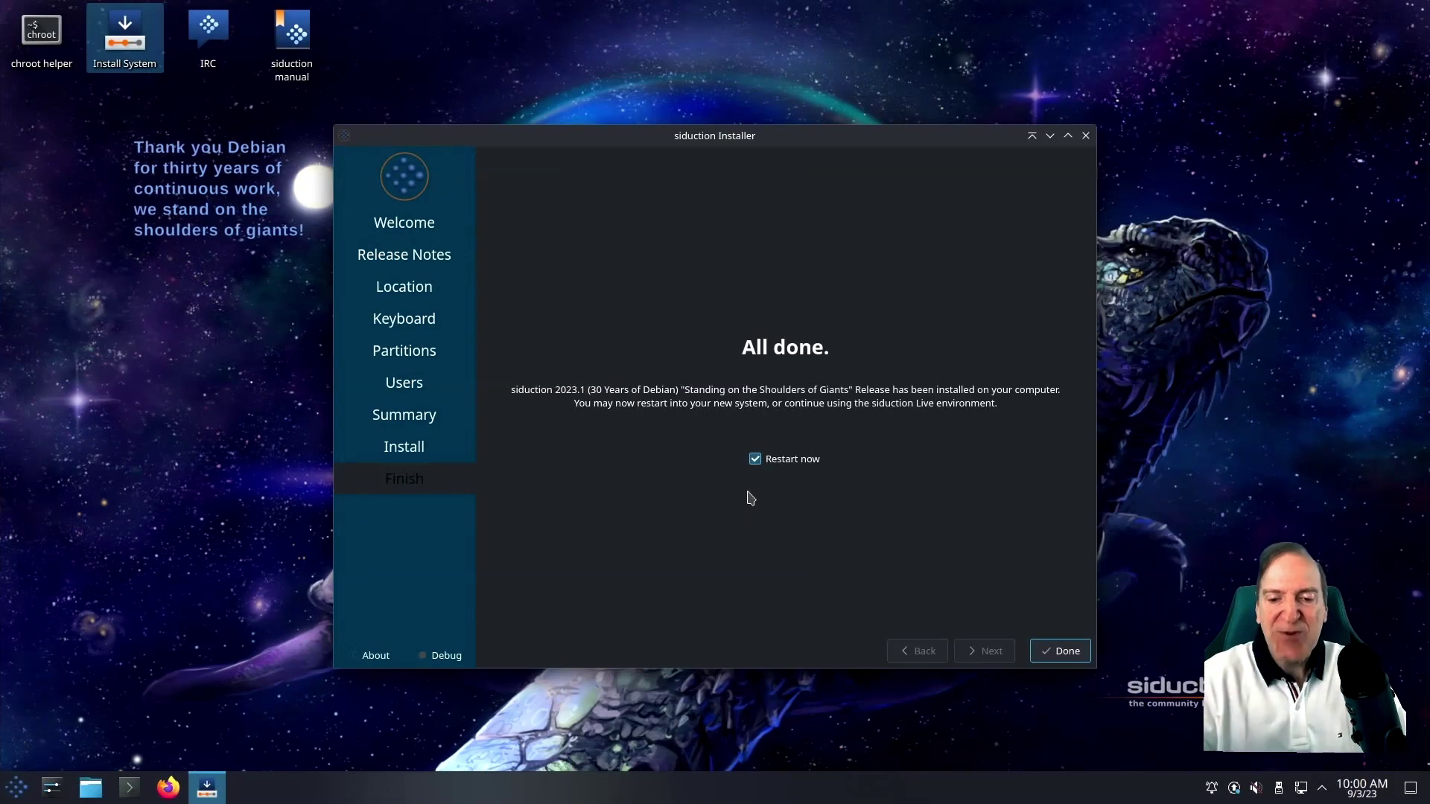
pyautogui.click(1068, 659)
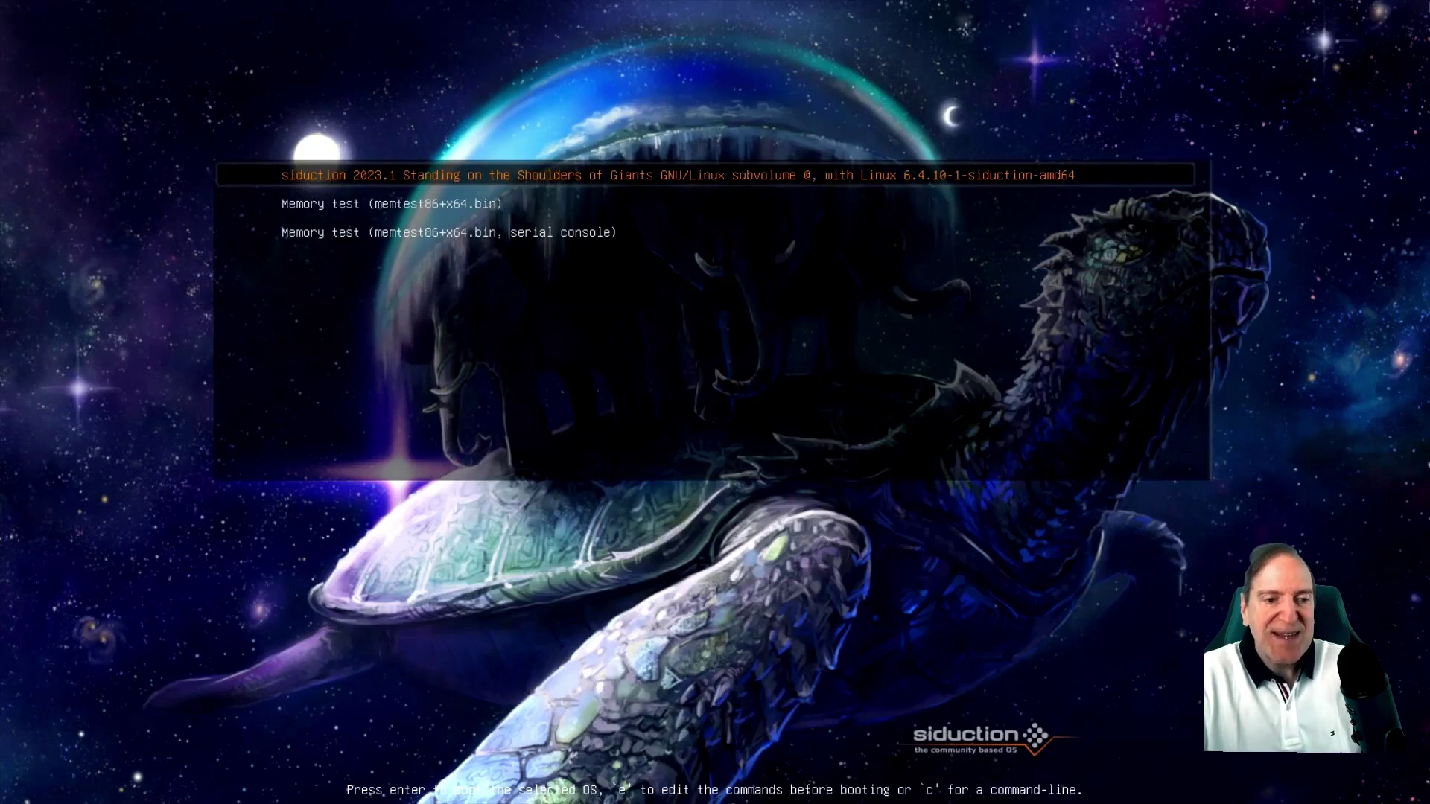
pyautogui.press('Return')
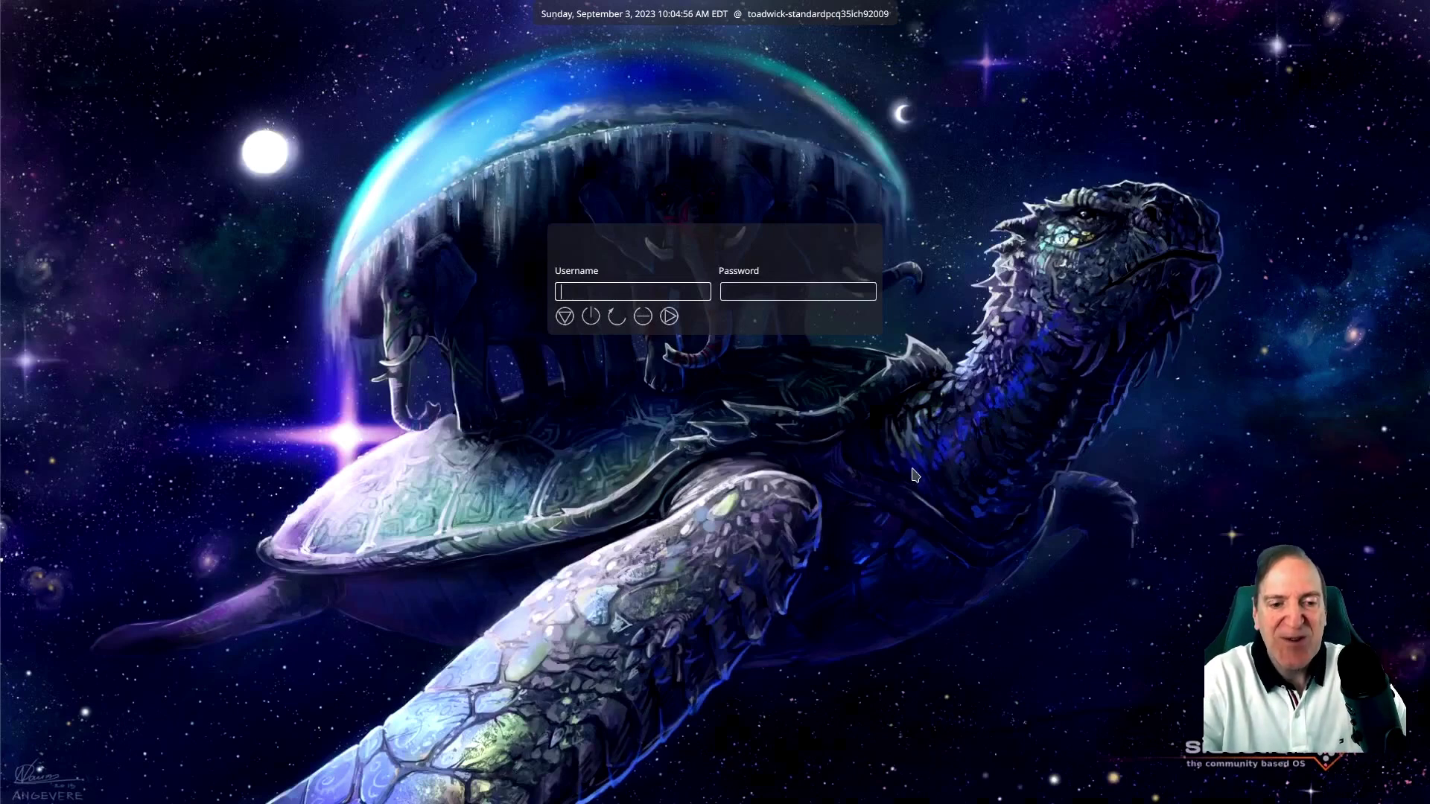
# Step: Try to log in with the capitalized username and the account password
pyautogui.write('Toadwick')
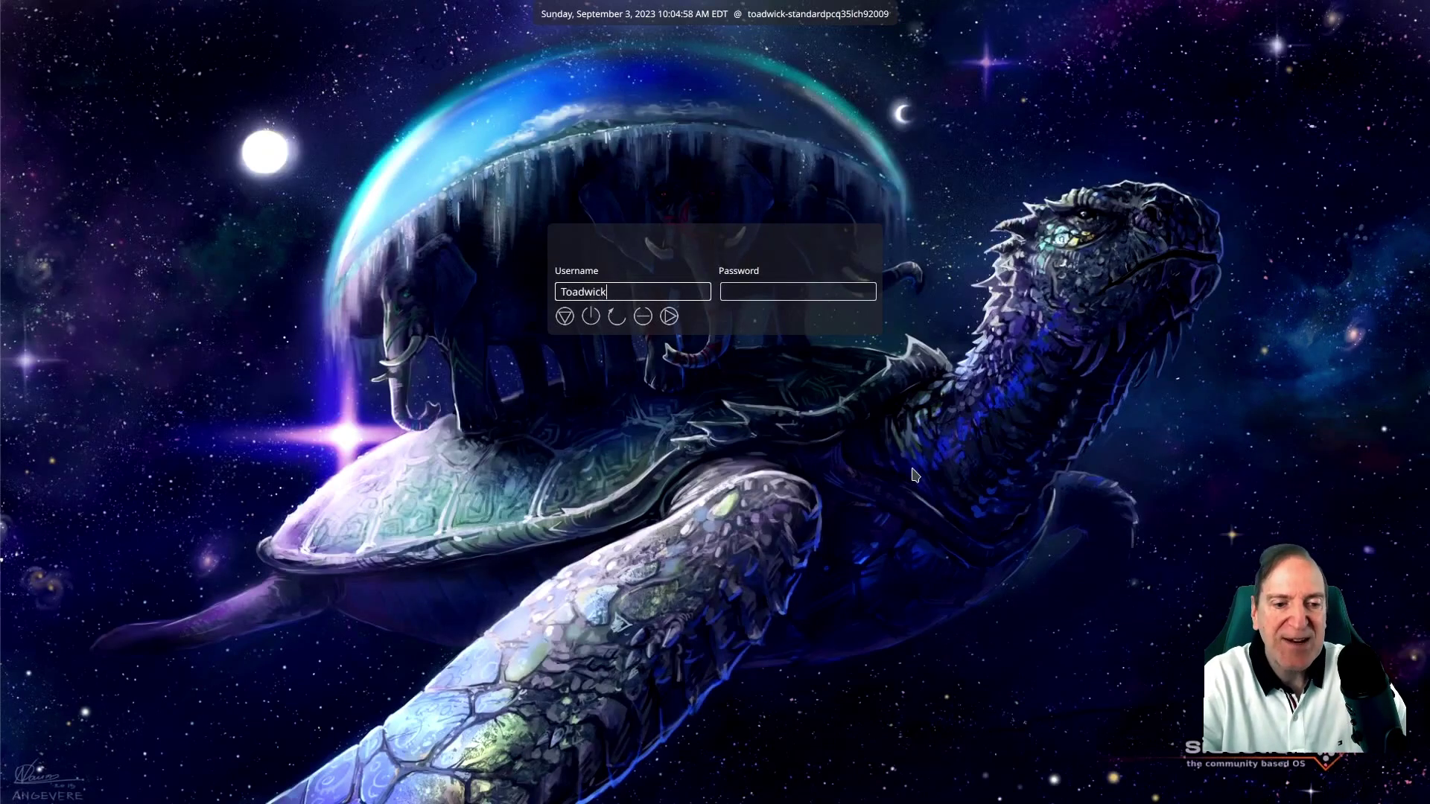
pyautogui.press('Tab')
pyautogui.write('•••••••')
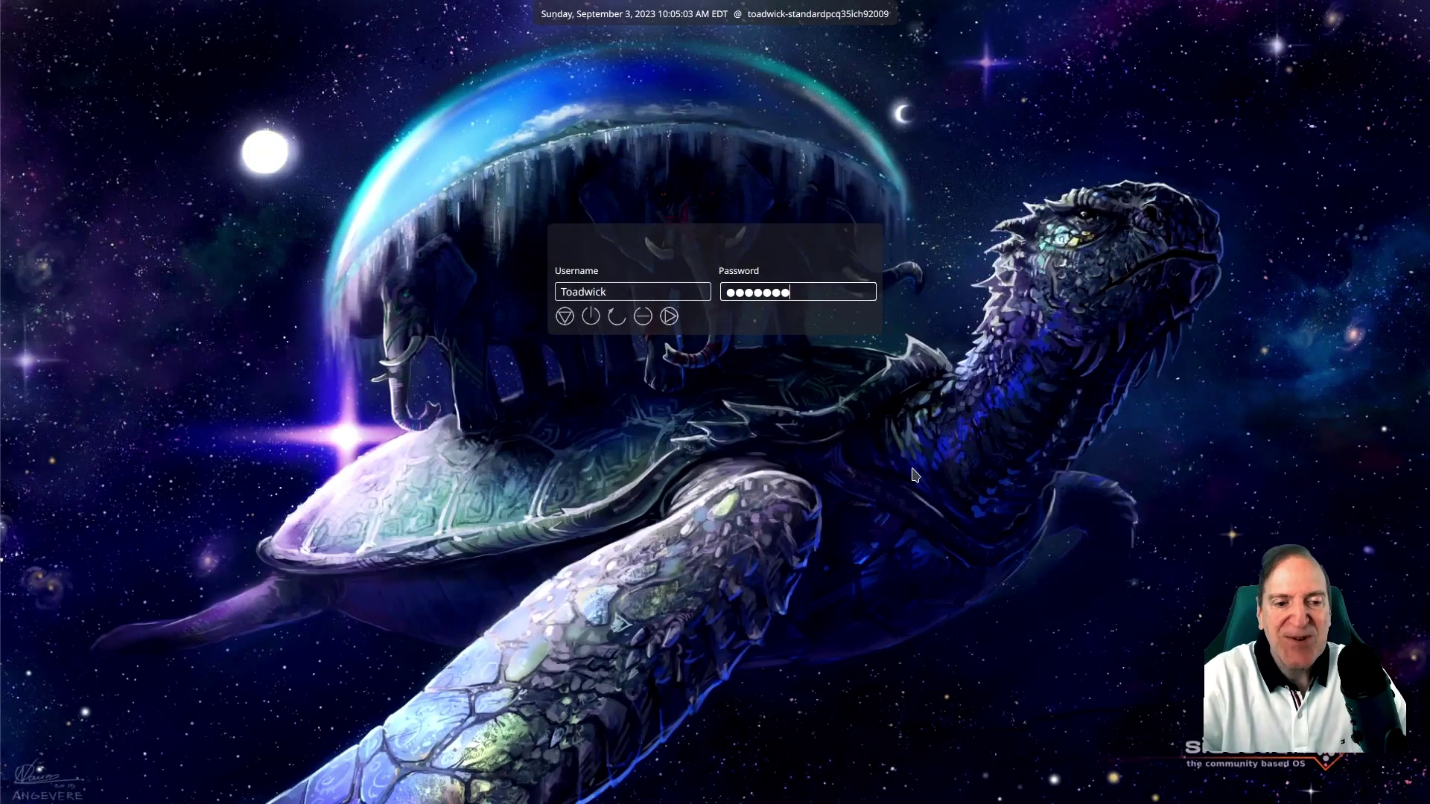
pyautogui.press('Return')
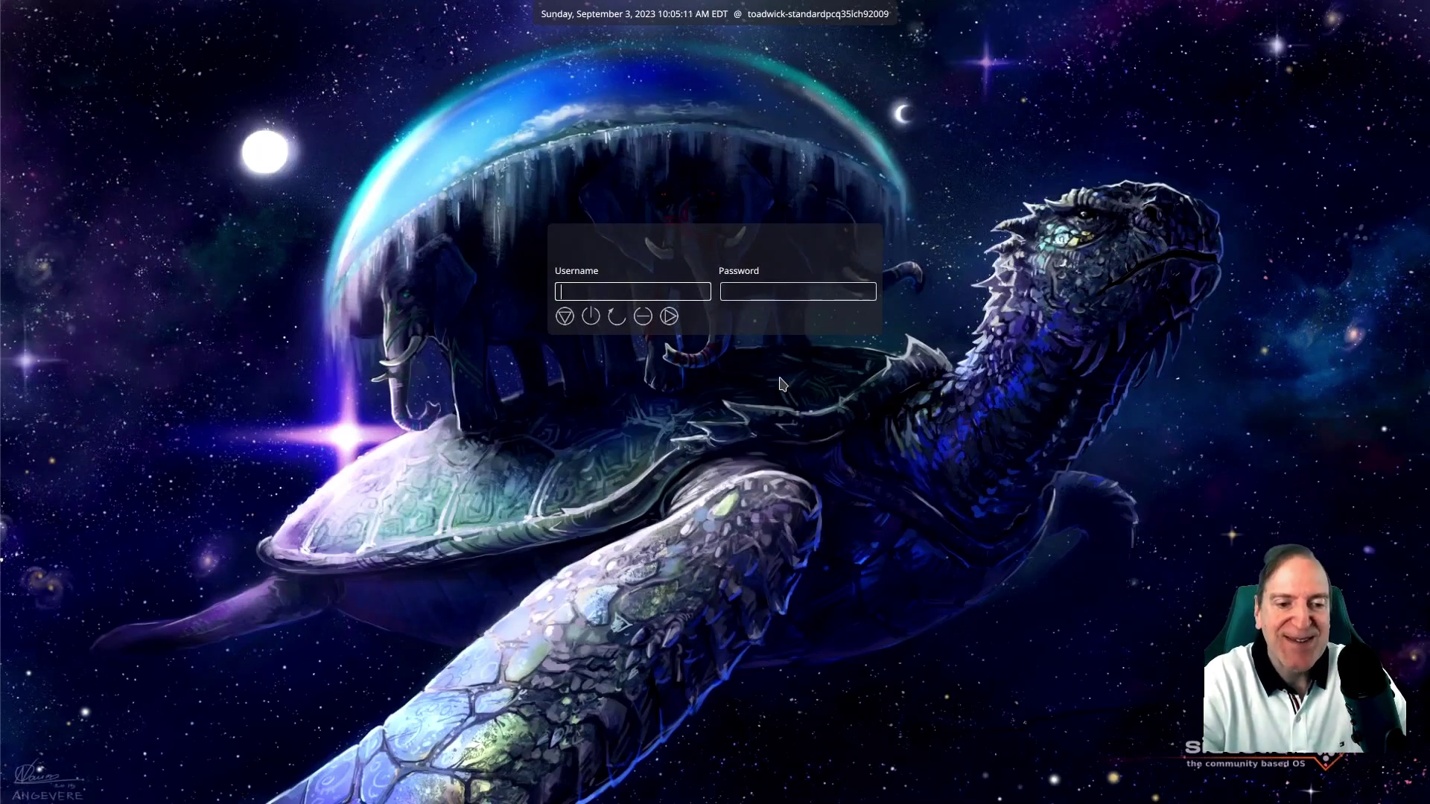
# Step: Log in to the desktop with the all-lowercase username and the account password
pyautogui.write('toadwick')
pyautogui.press('Tab')
pyautogui.write('•••••••')
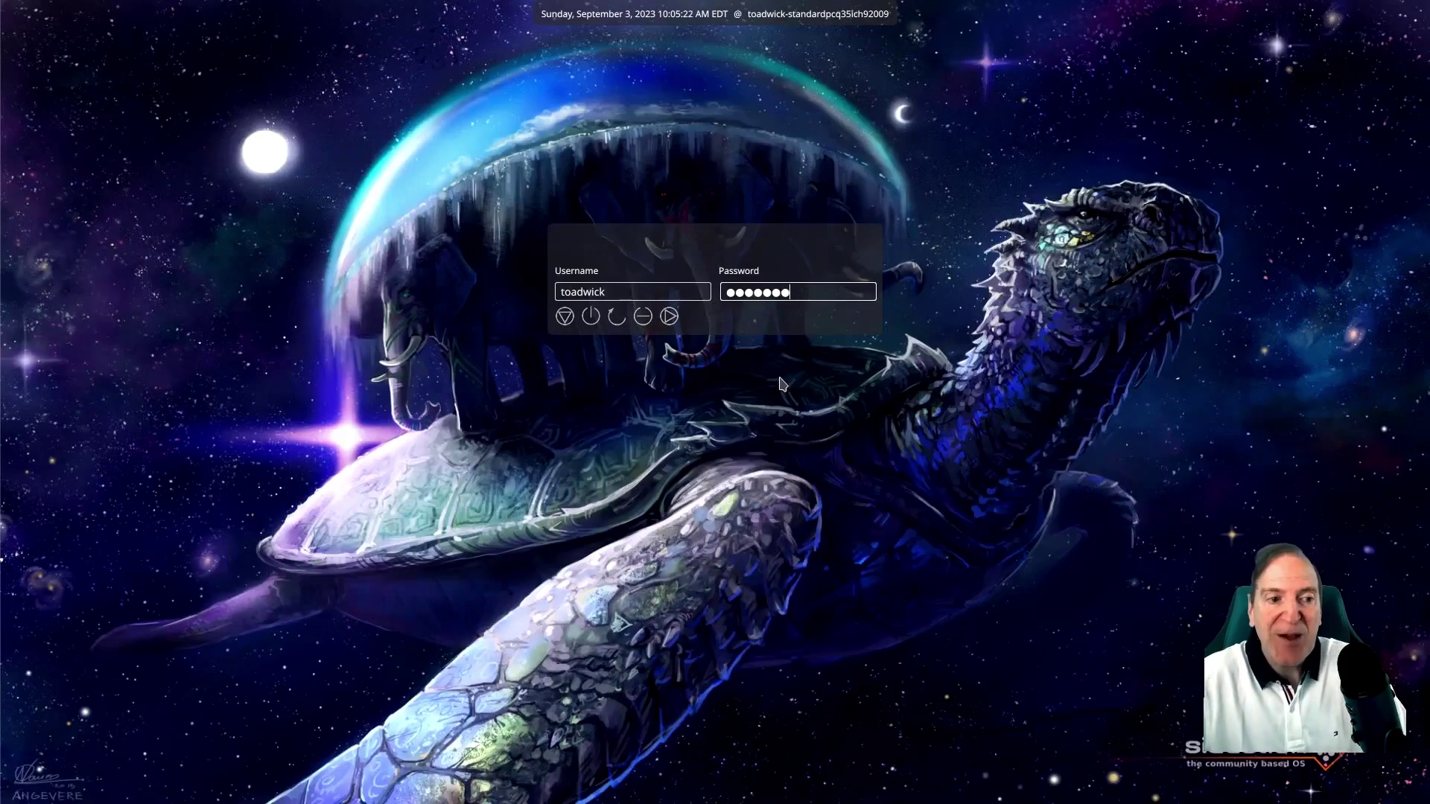
pyautogui.press('Return')
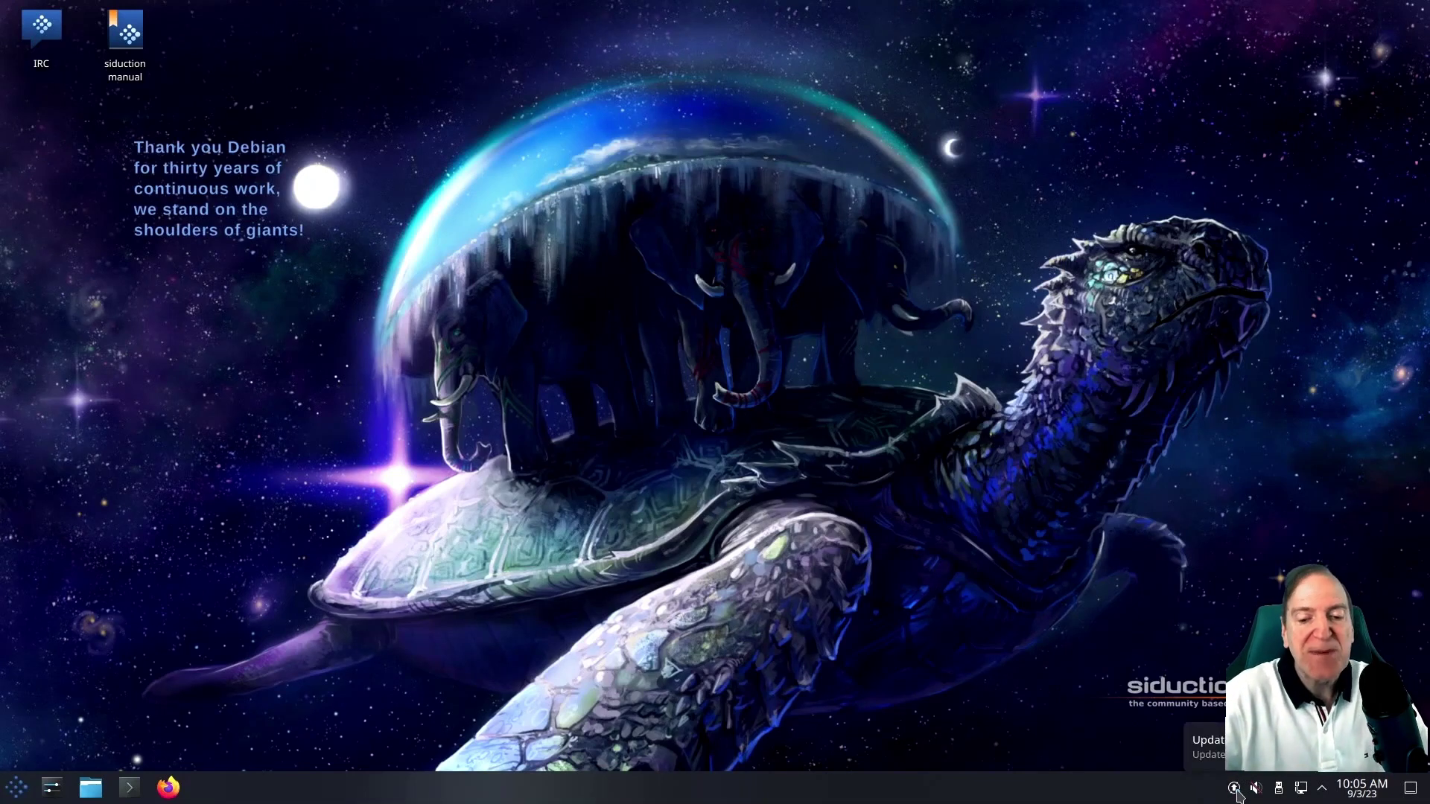
# Step: Open the pending software updates in Discover and start updating all packages
pyautogui.click(1234, 791)
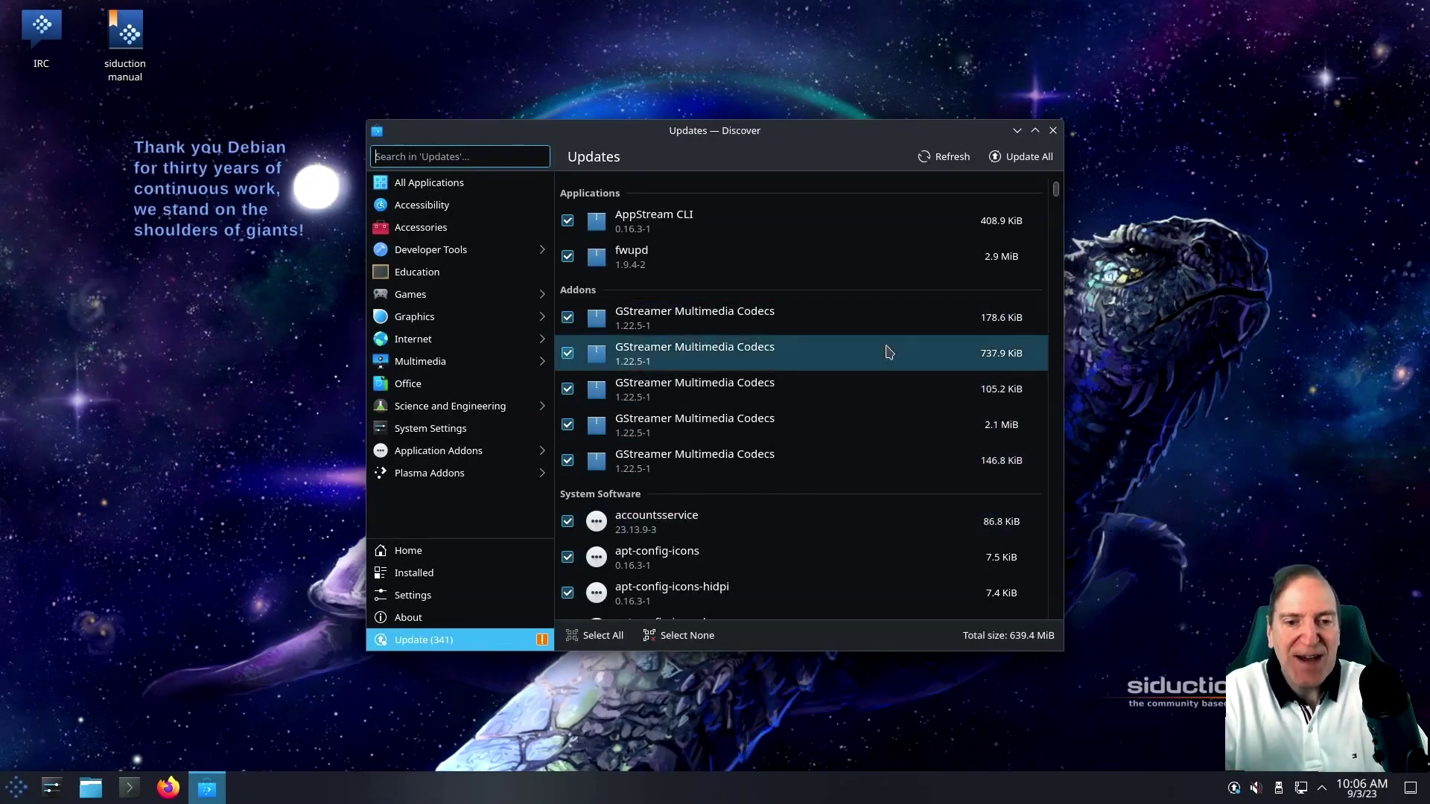
pyautogui.click(1025, 160)
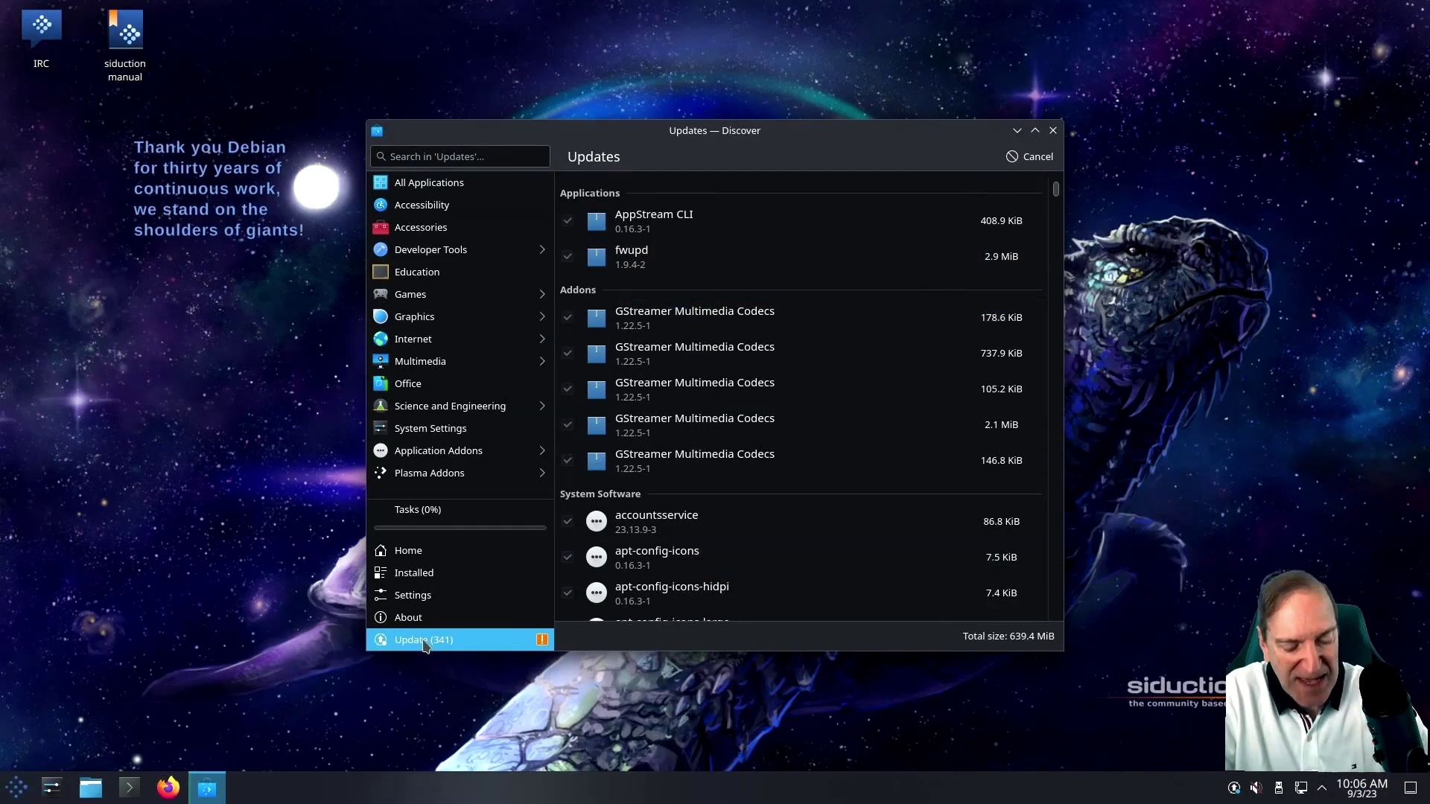
pyautogui.click(477, 640)
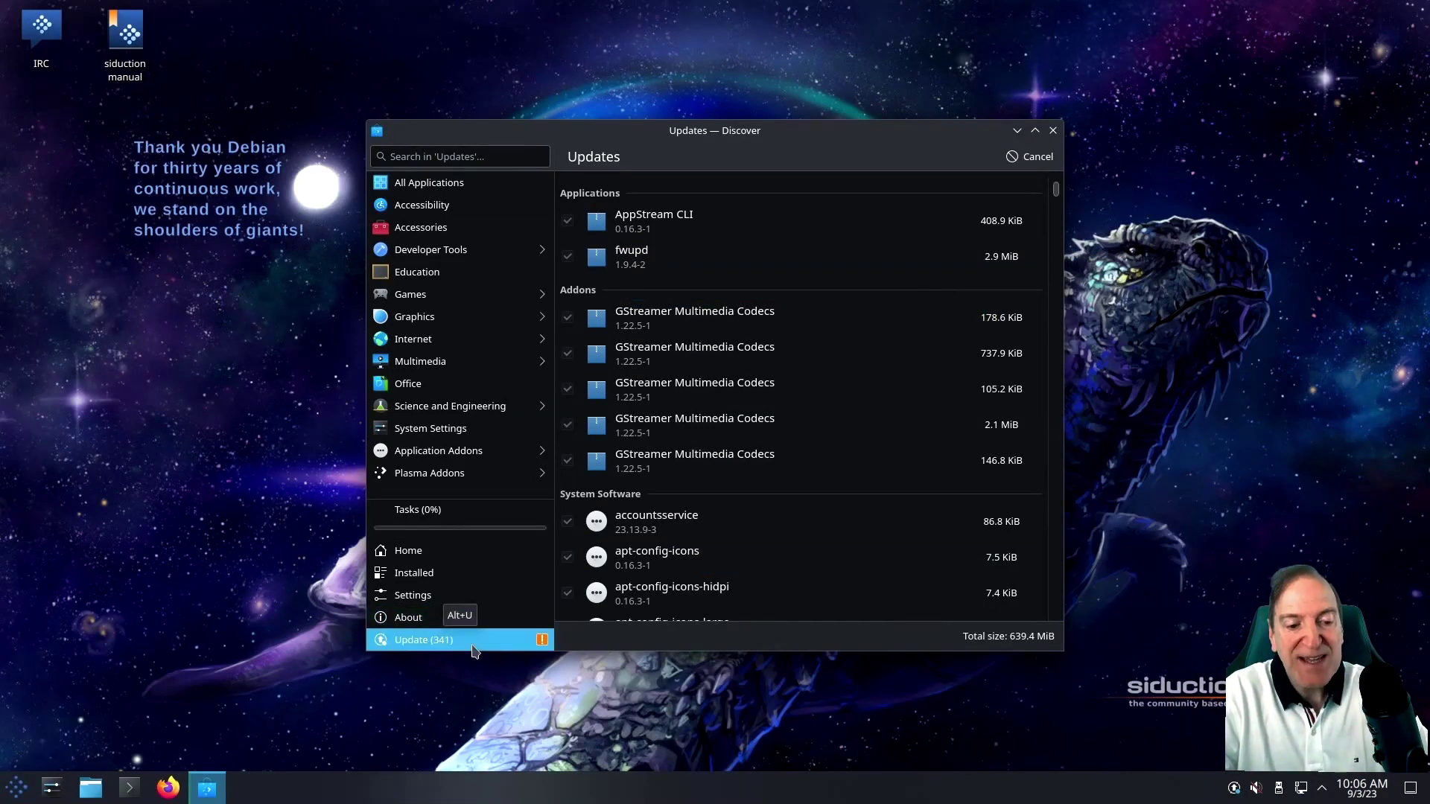
pyautogui.moveTo(1056, 190)
pyautogui.mouseDown()
pyautogui.moveTo(1056, 645)
pyautogui.moveTo(1056, 188)
pyautogui.mouseUp()
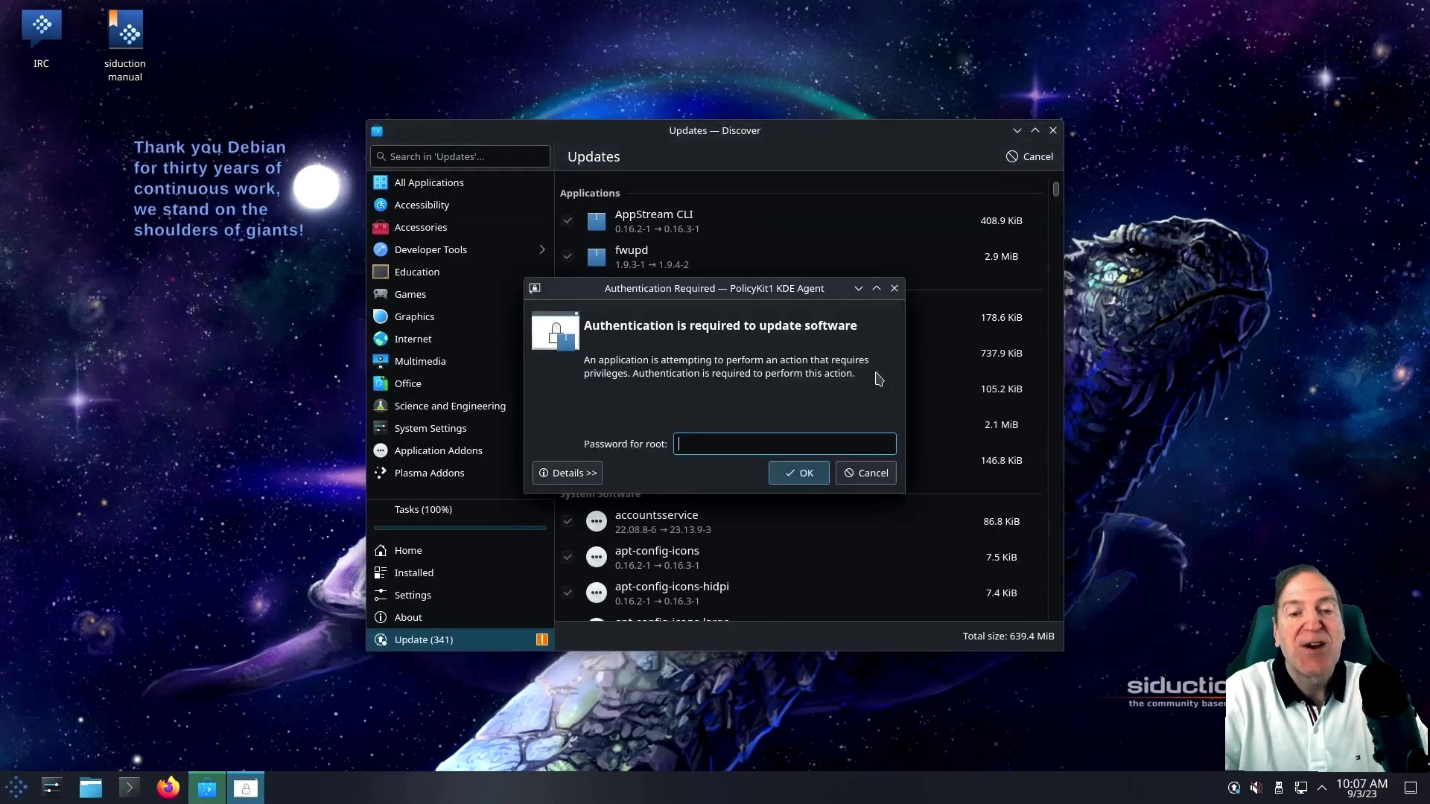
# Step: Authenticate the software update with the root password and restart the system to complete it
pyautogui.write('**********')
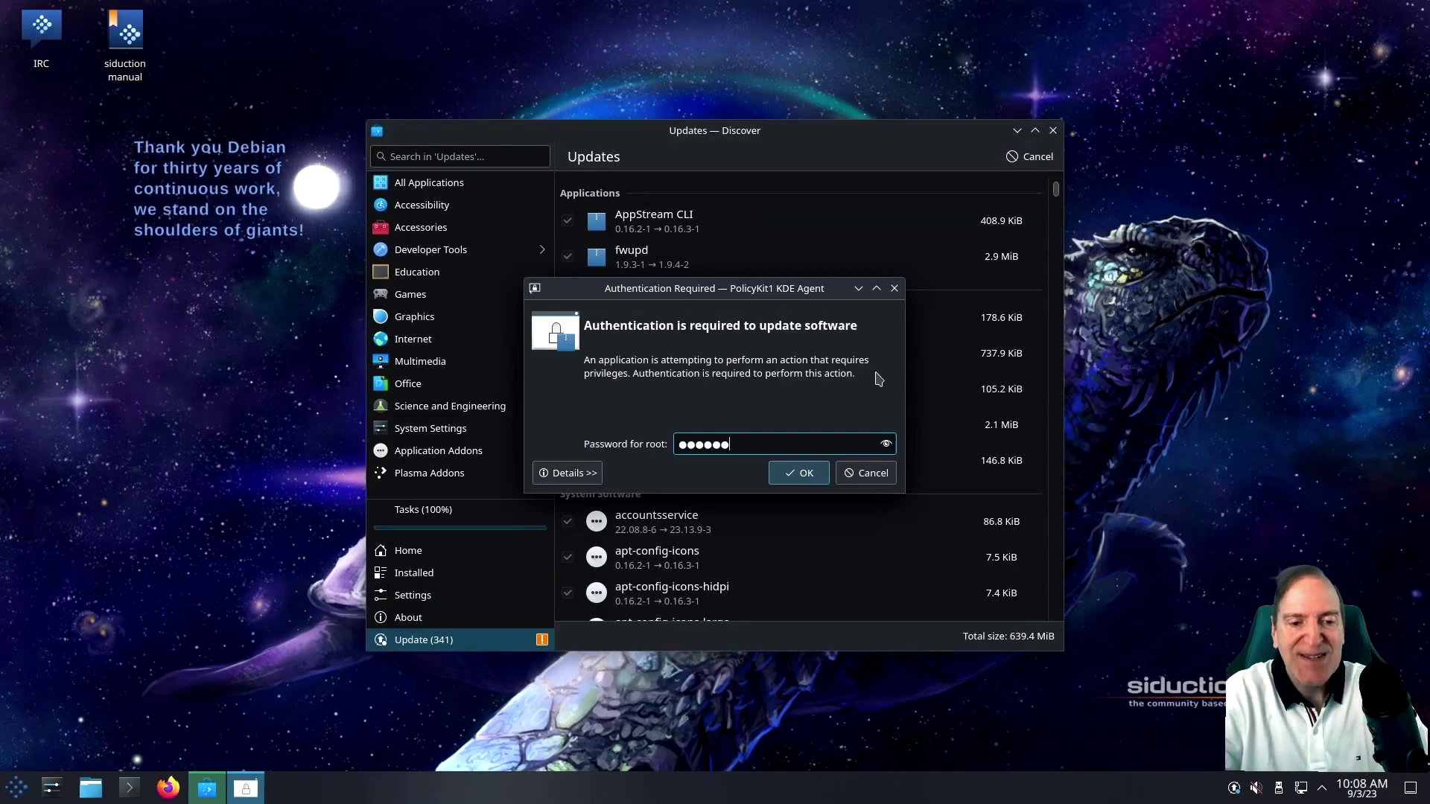
pyautogui.press('Return')
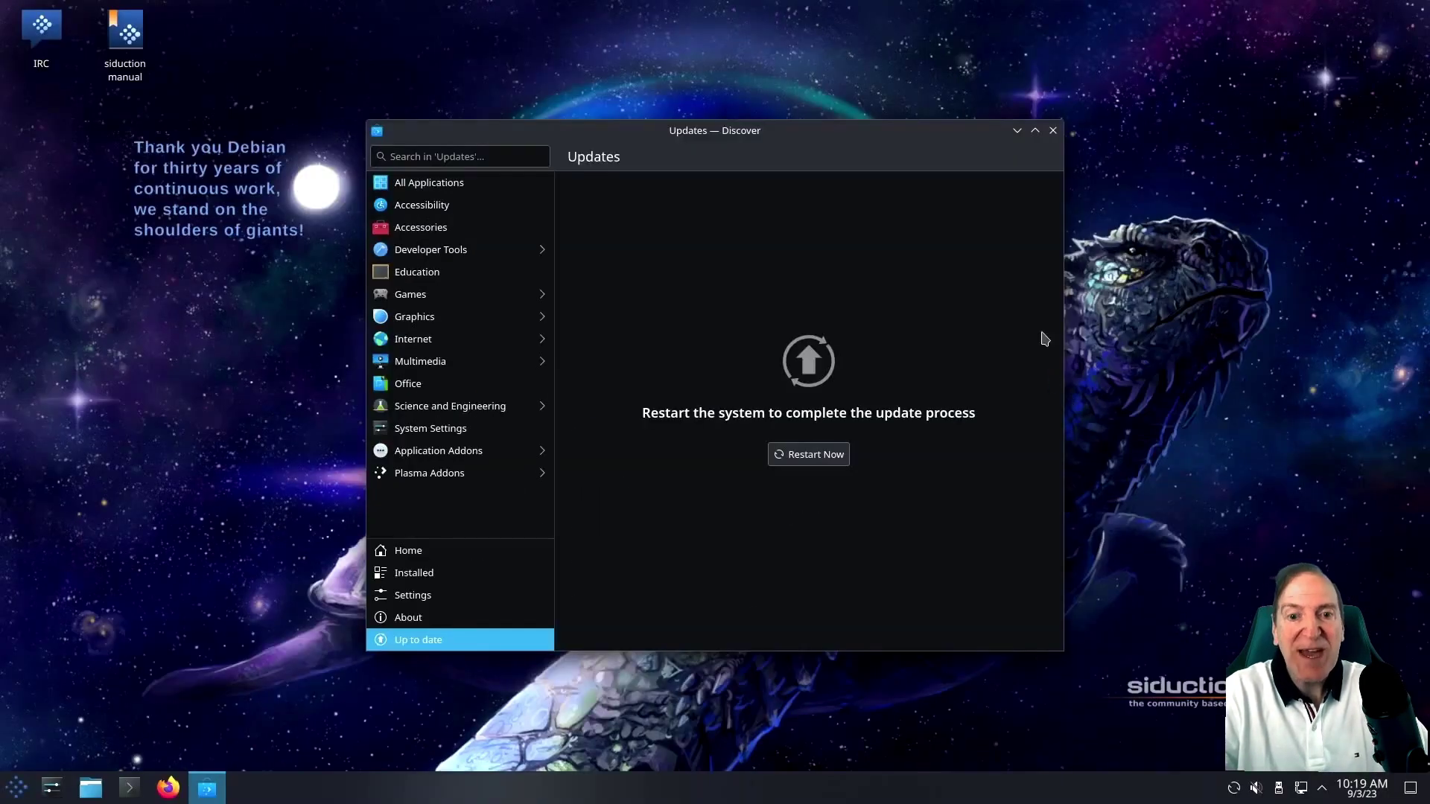
pyautogui.click(807, 457)
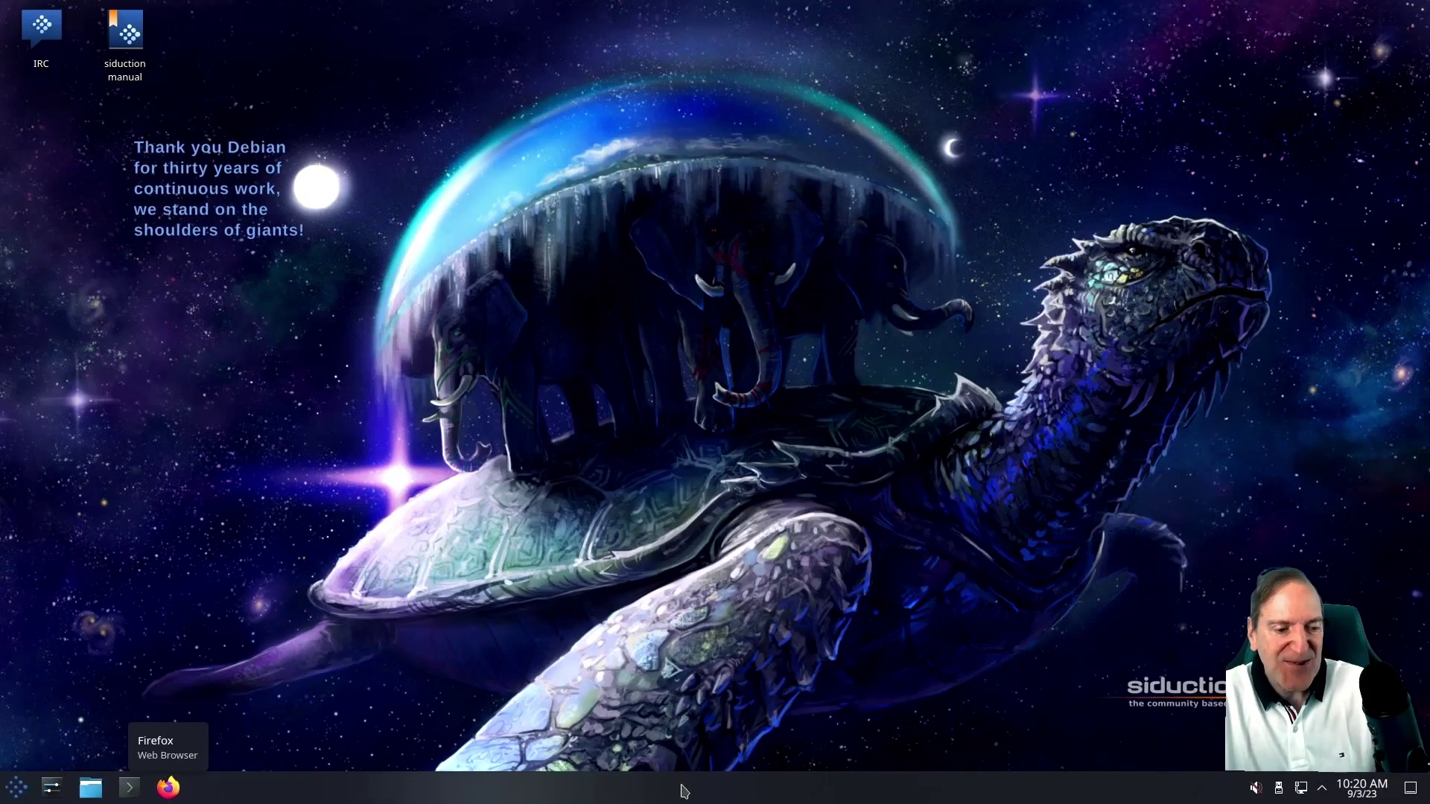
# Step: Look at the hidden status and notification items and the clock's calendar, and close them
pyautogui.click(1323, 789)
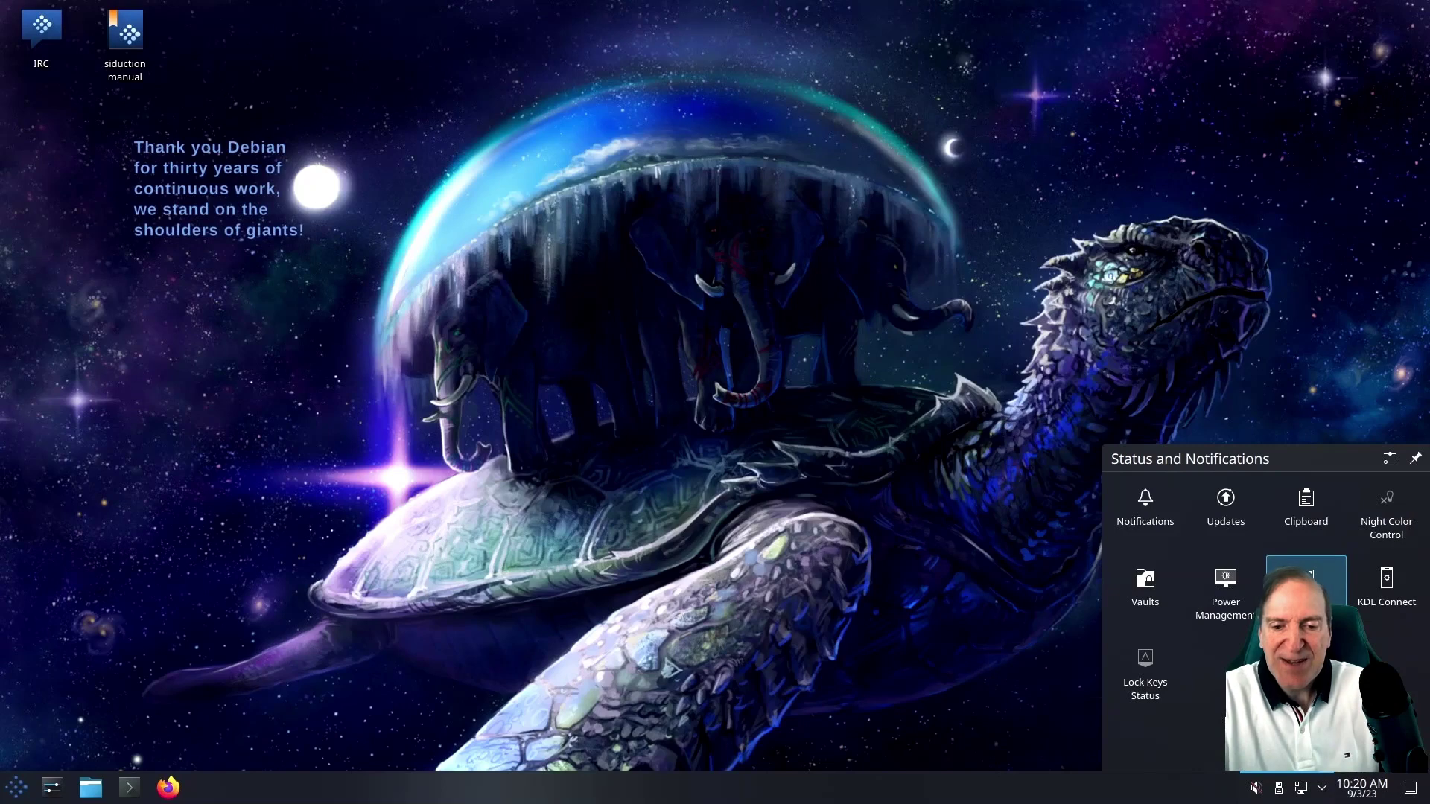
pyautogui.click(1355, 787)
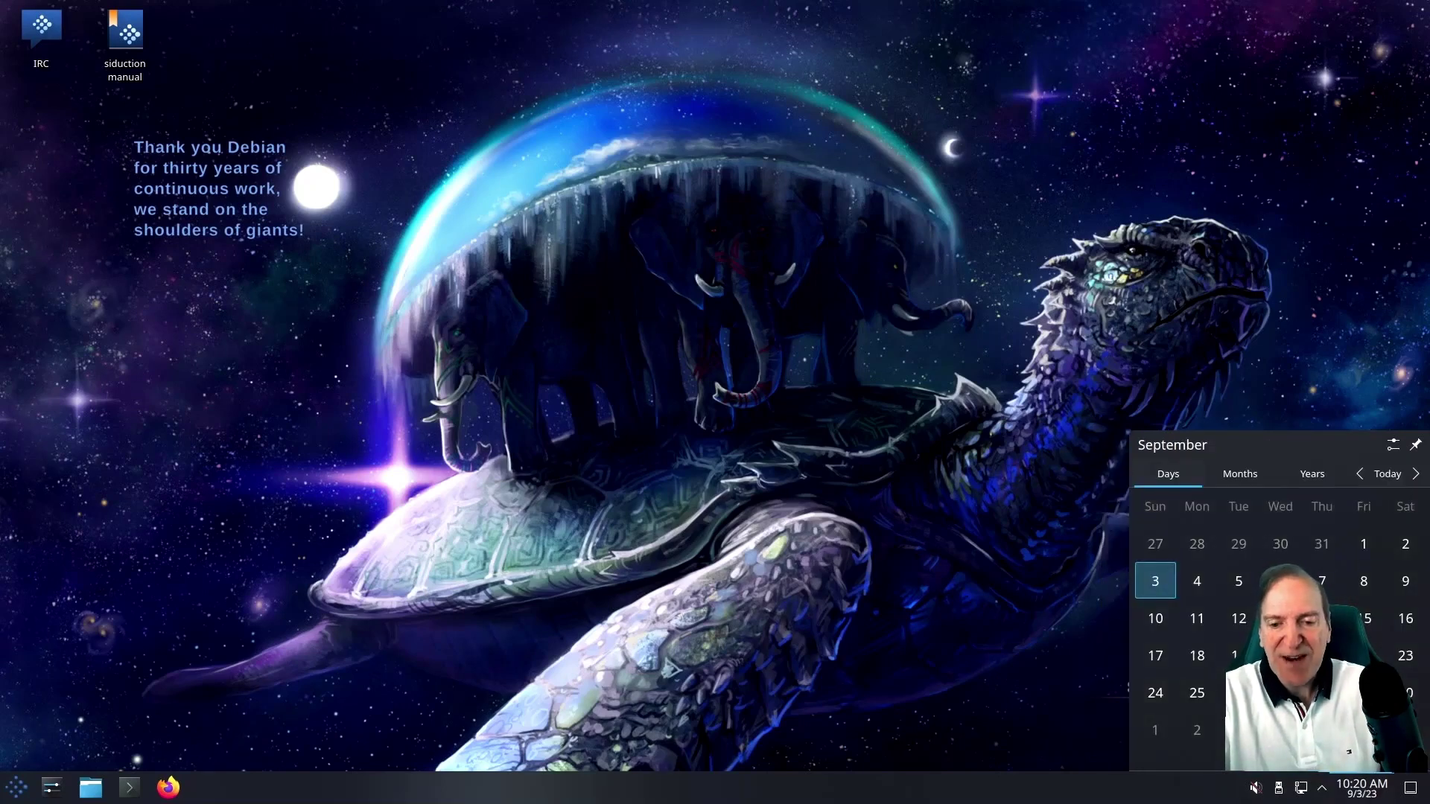
pyautogui.click(1421, 791)
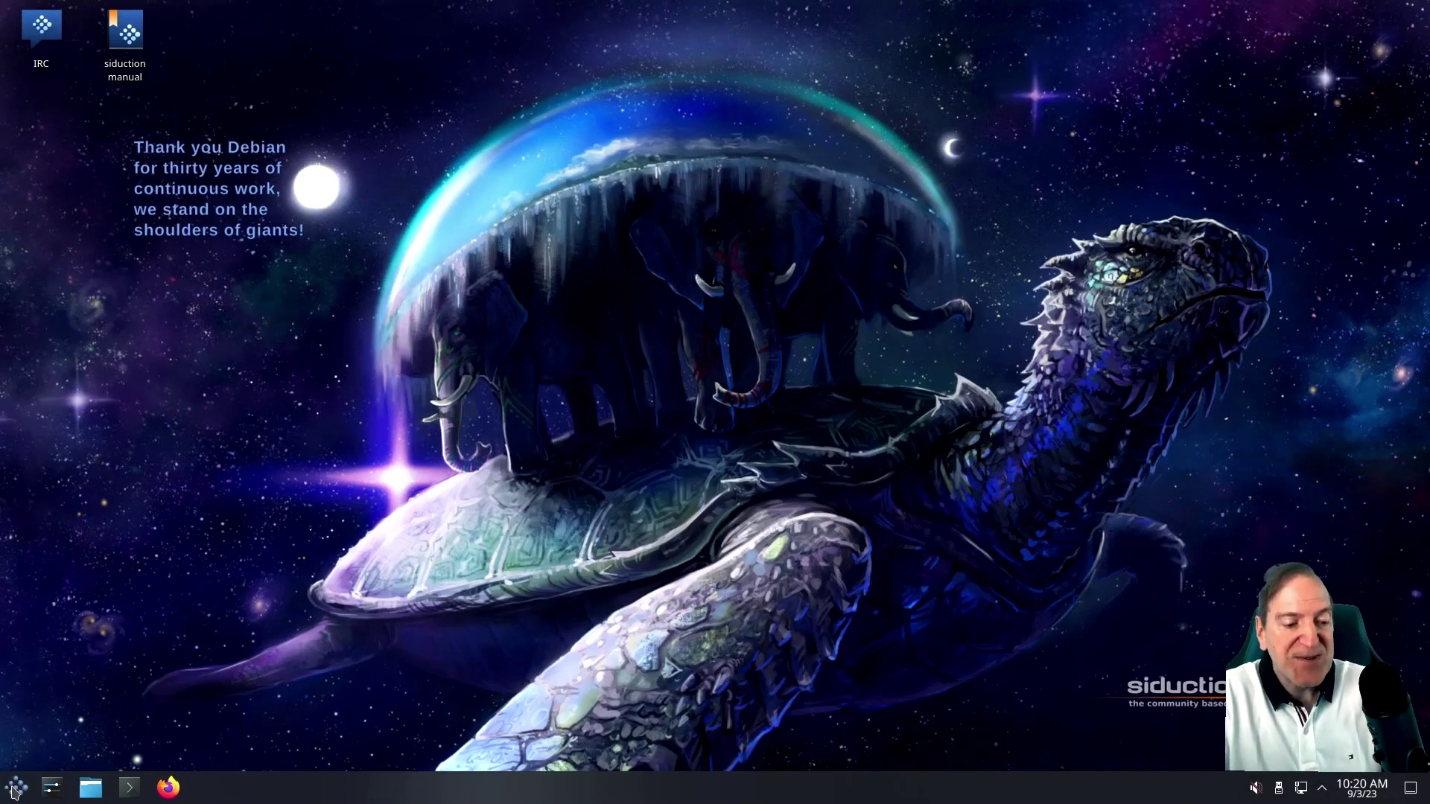
# Step: Examine the applications preinstalled in the launcher's Graphics, Multimedia and Internet categories
pyautogui.click(15, 788)
pyautogui.moveTo(77, 462)
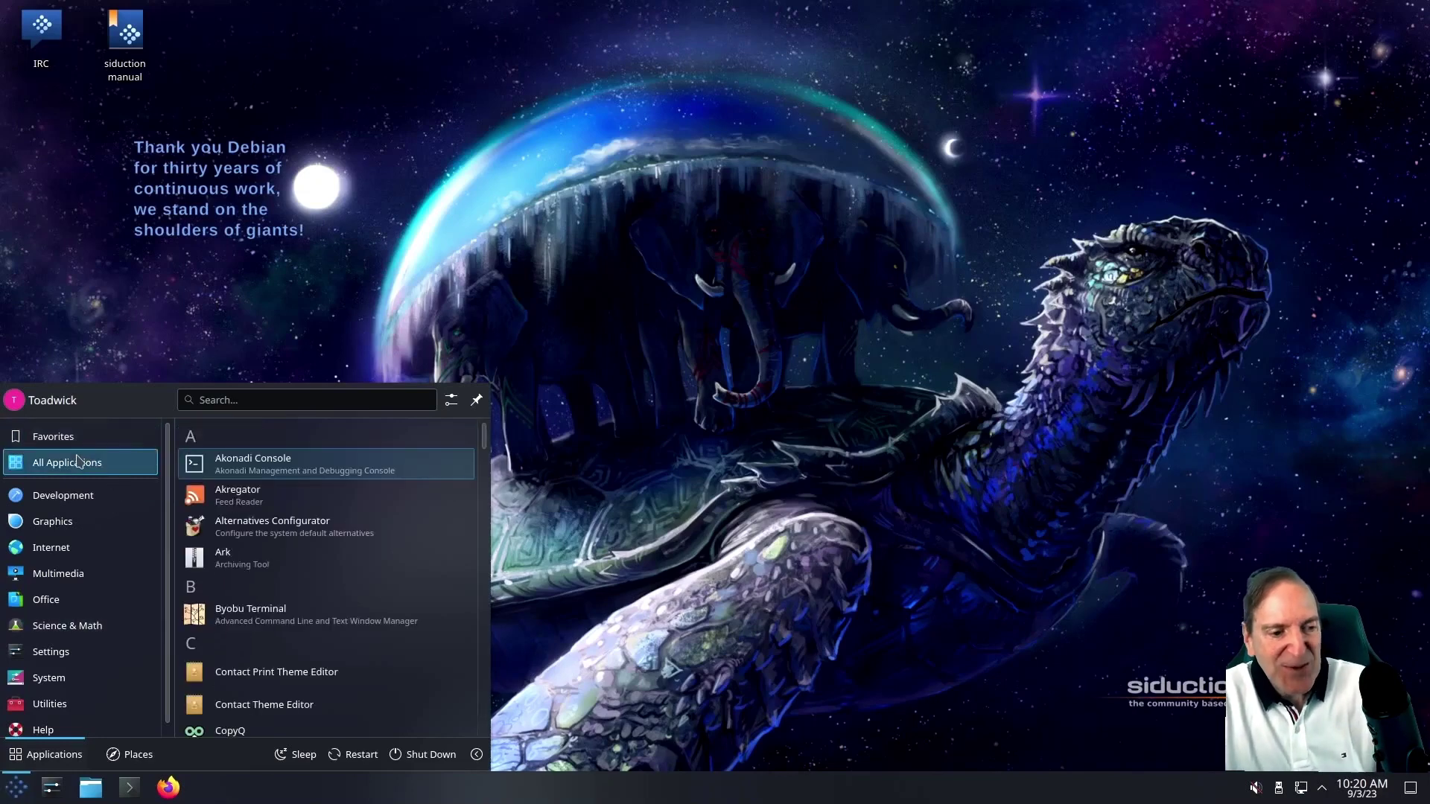
pyautogui.moveTo(66, 502)
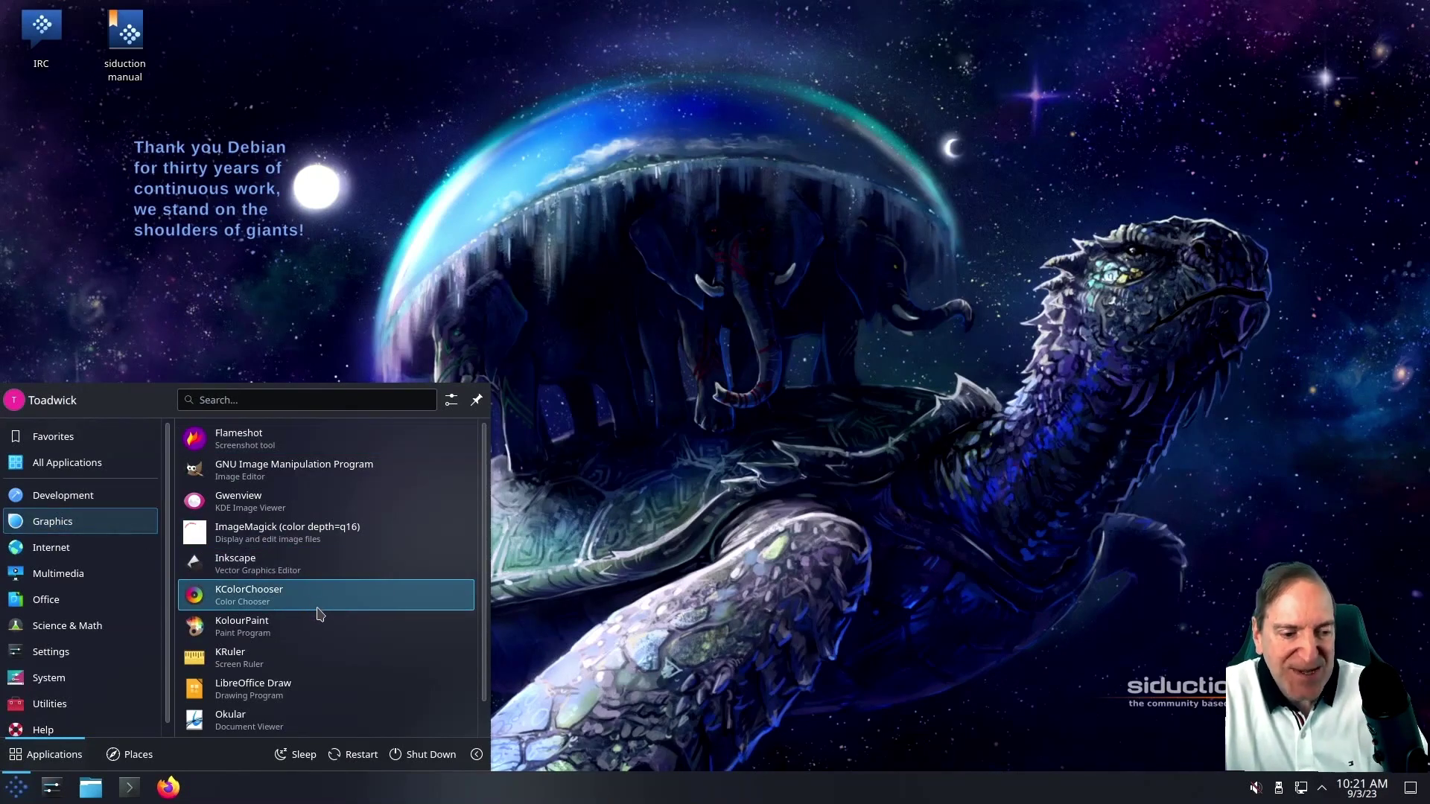
pyautogui.scroll(-1, 320, 614)
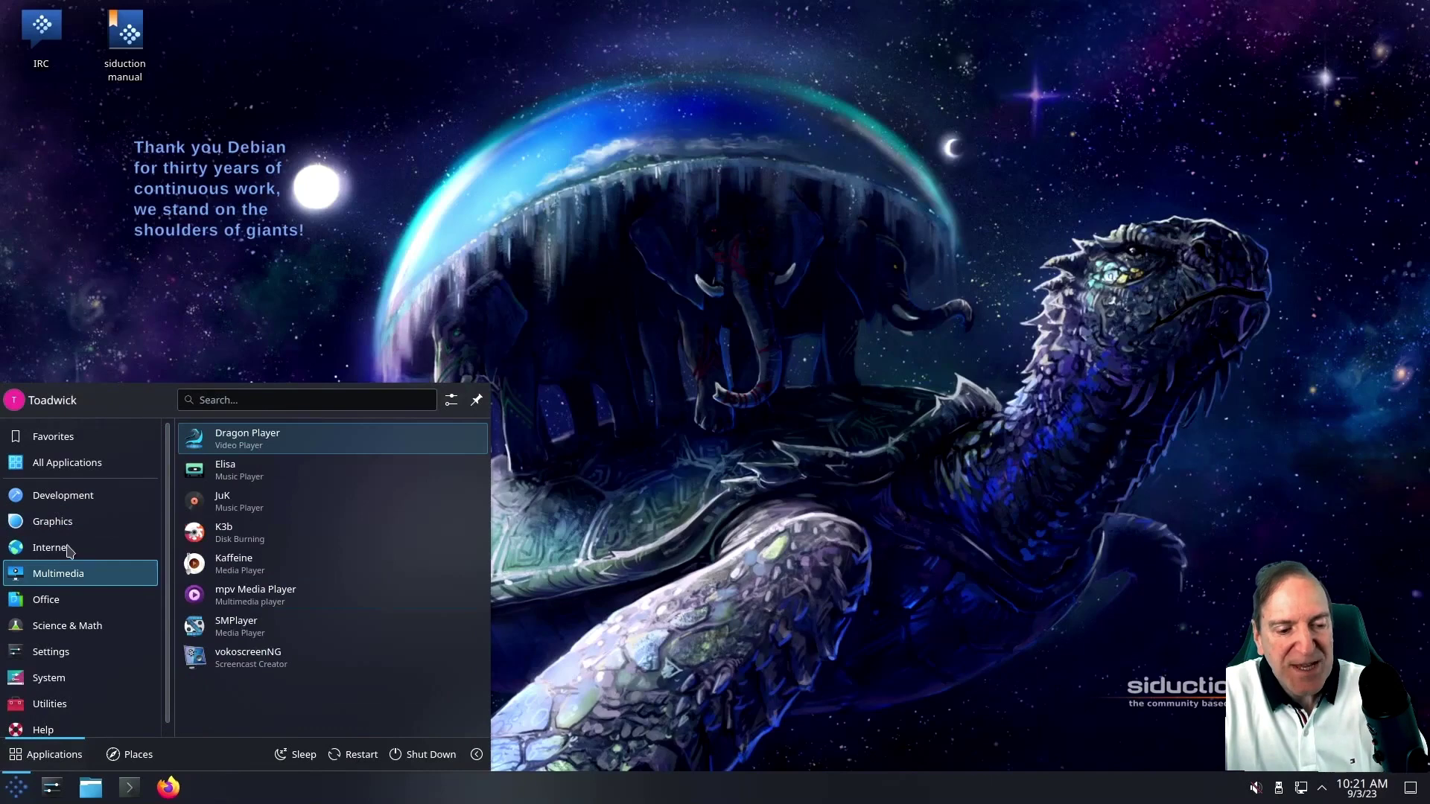
pyautogui.moveTo(64, 550)
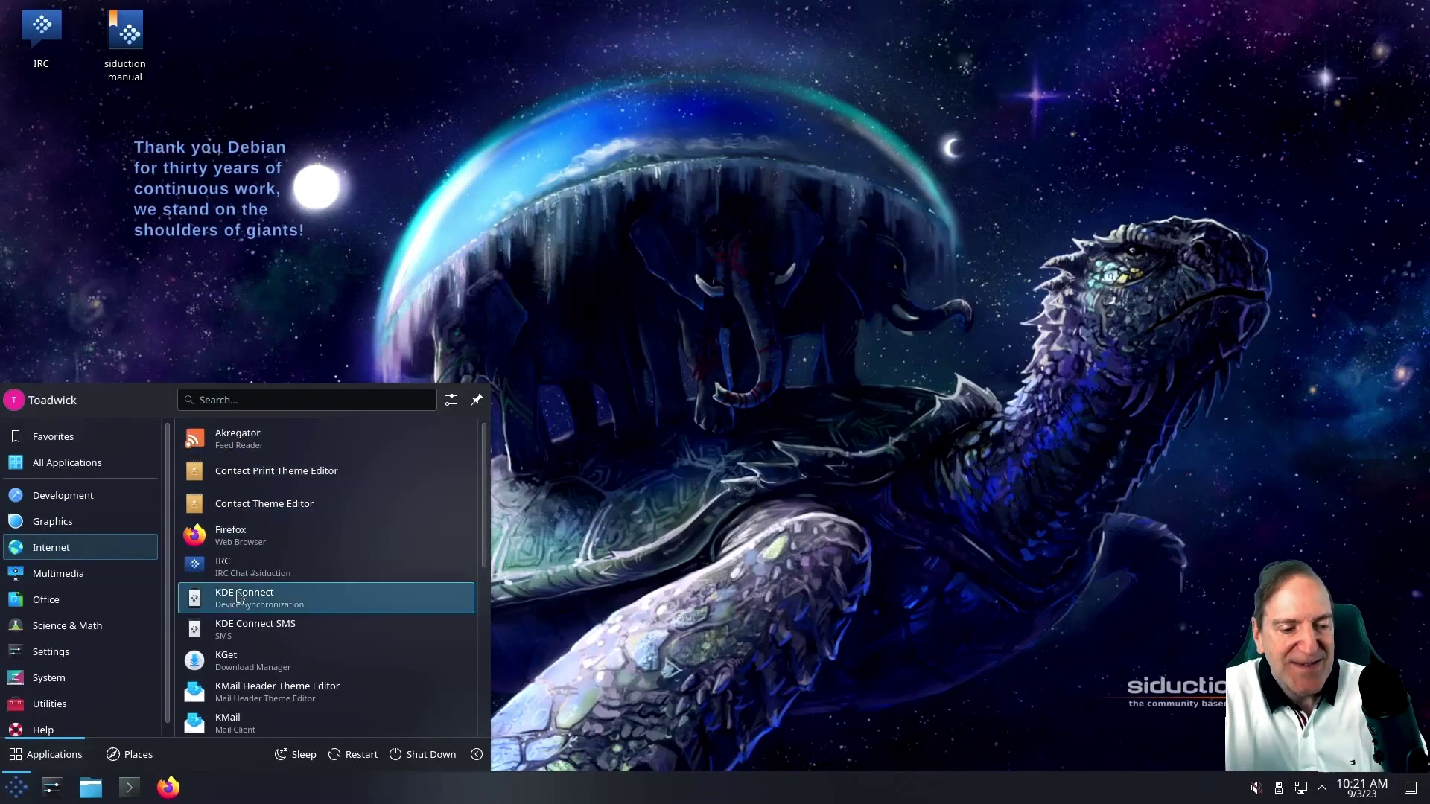
pyautogui.scroll(-3, 250, 659)
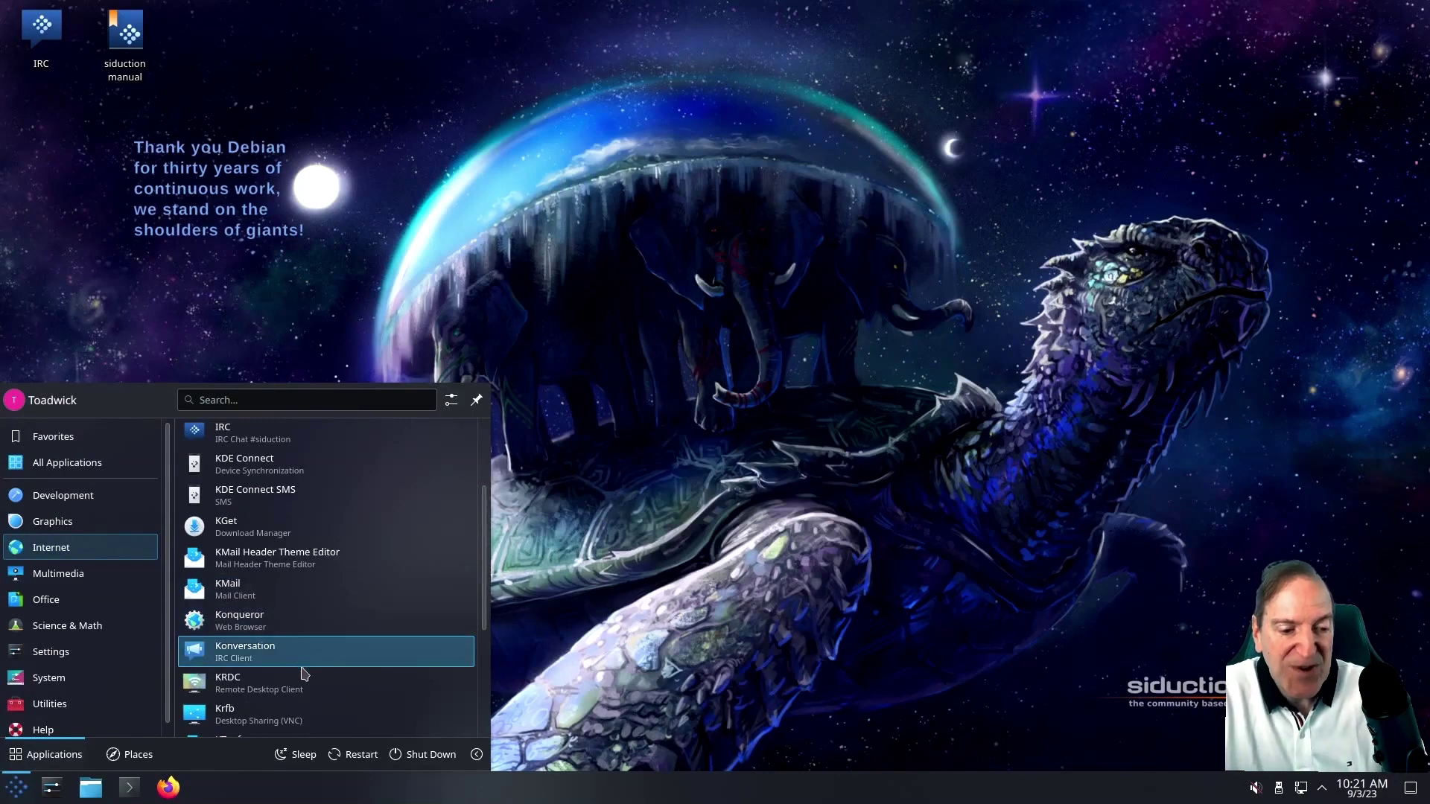
pyautogui.scroll(-3, 304, 670)
pyautogui.scroll(-1, 304, 674)
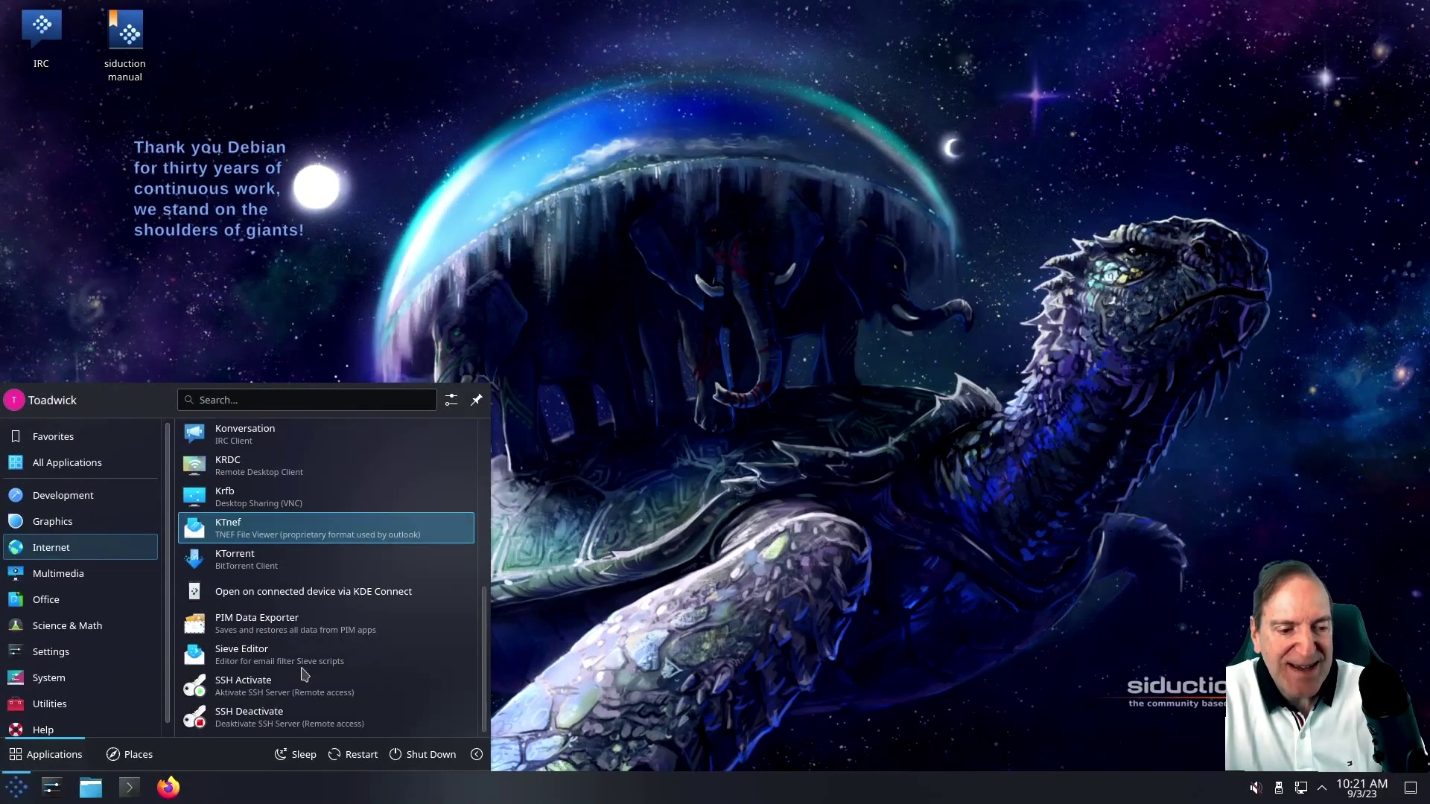
pyautogui.scroll(5, 317, 670)
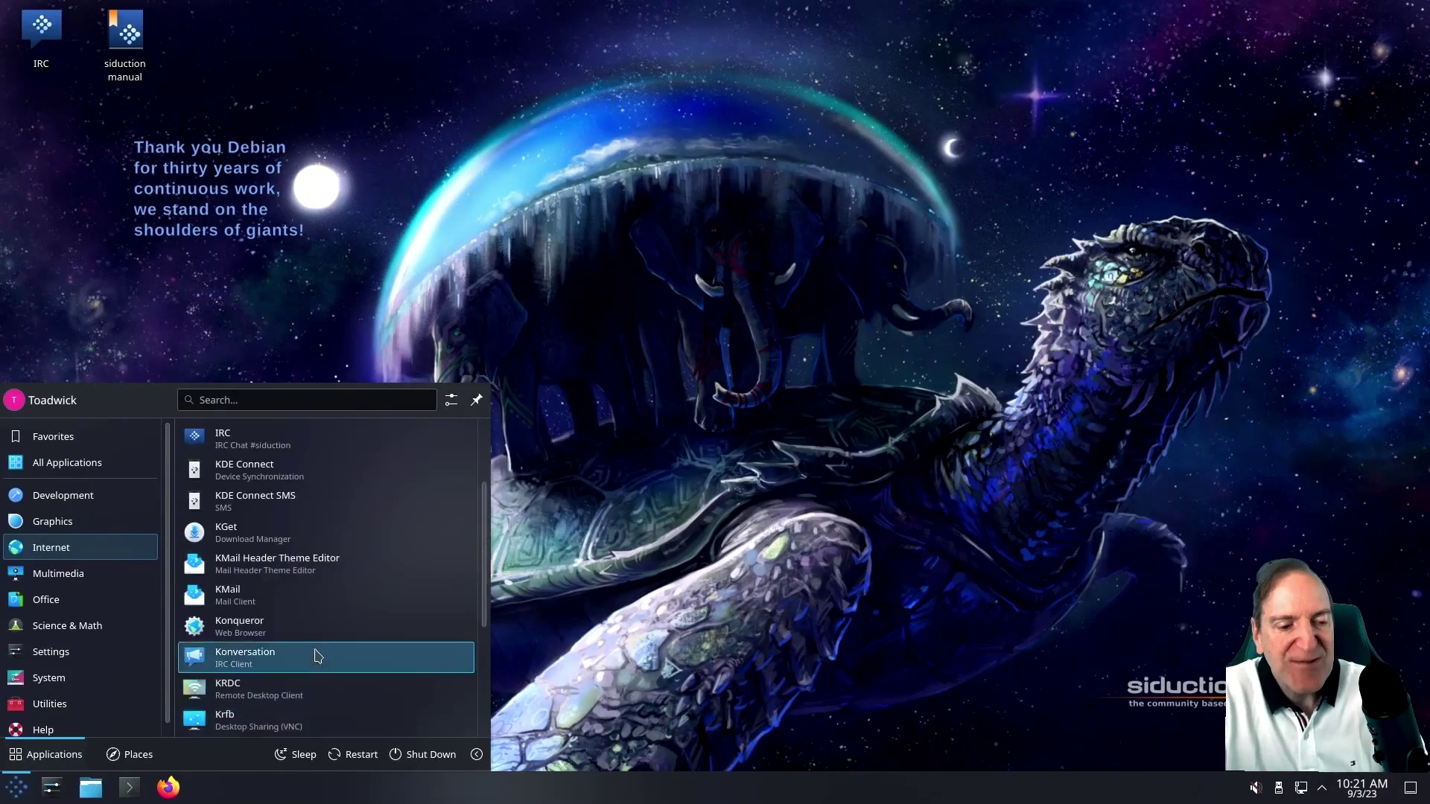
# Step: Open Firefox, check its version in the About information, and close the browser
pyautogui.click(228, 540)
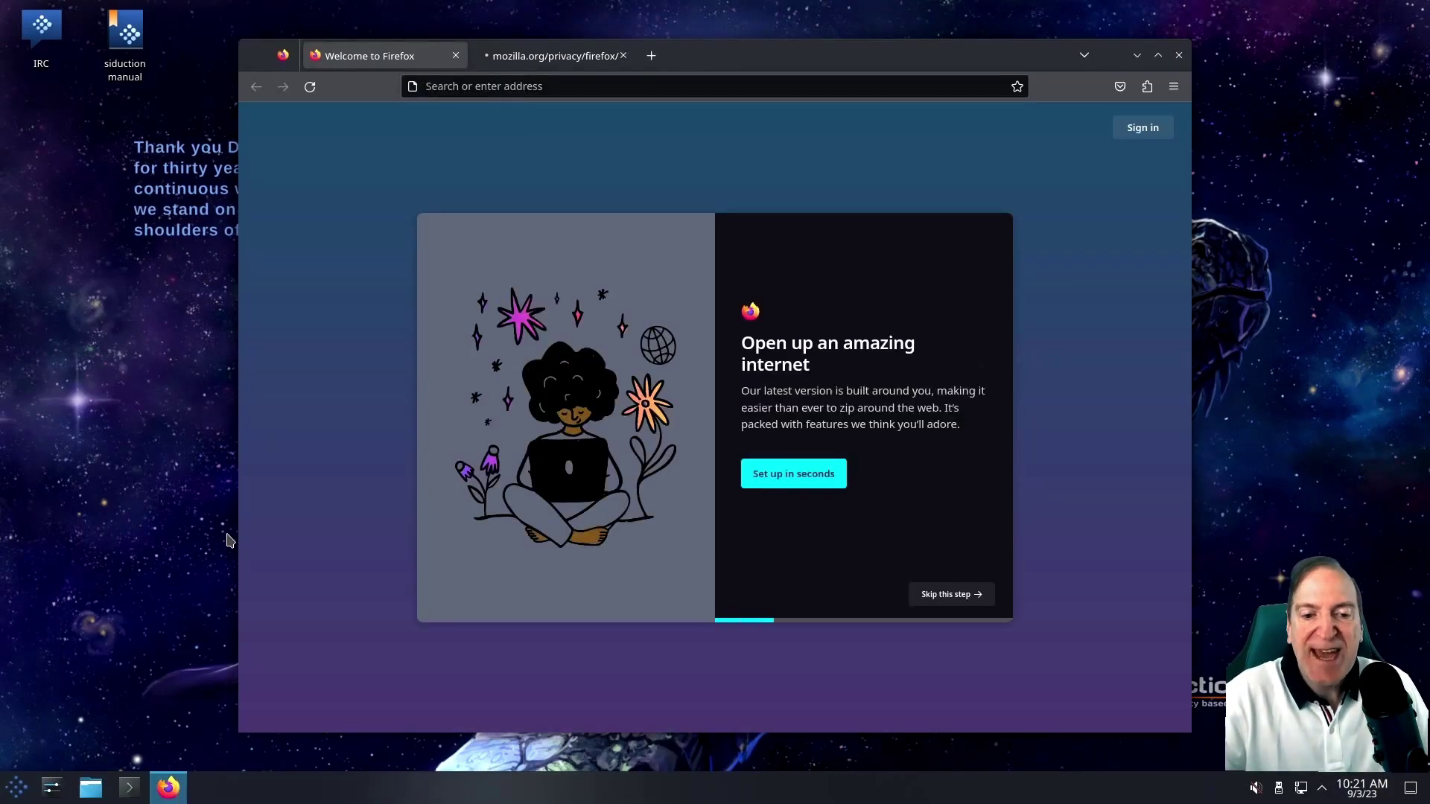
pyautogui.click(1174, 86)
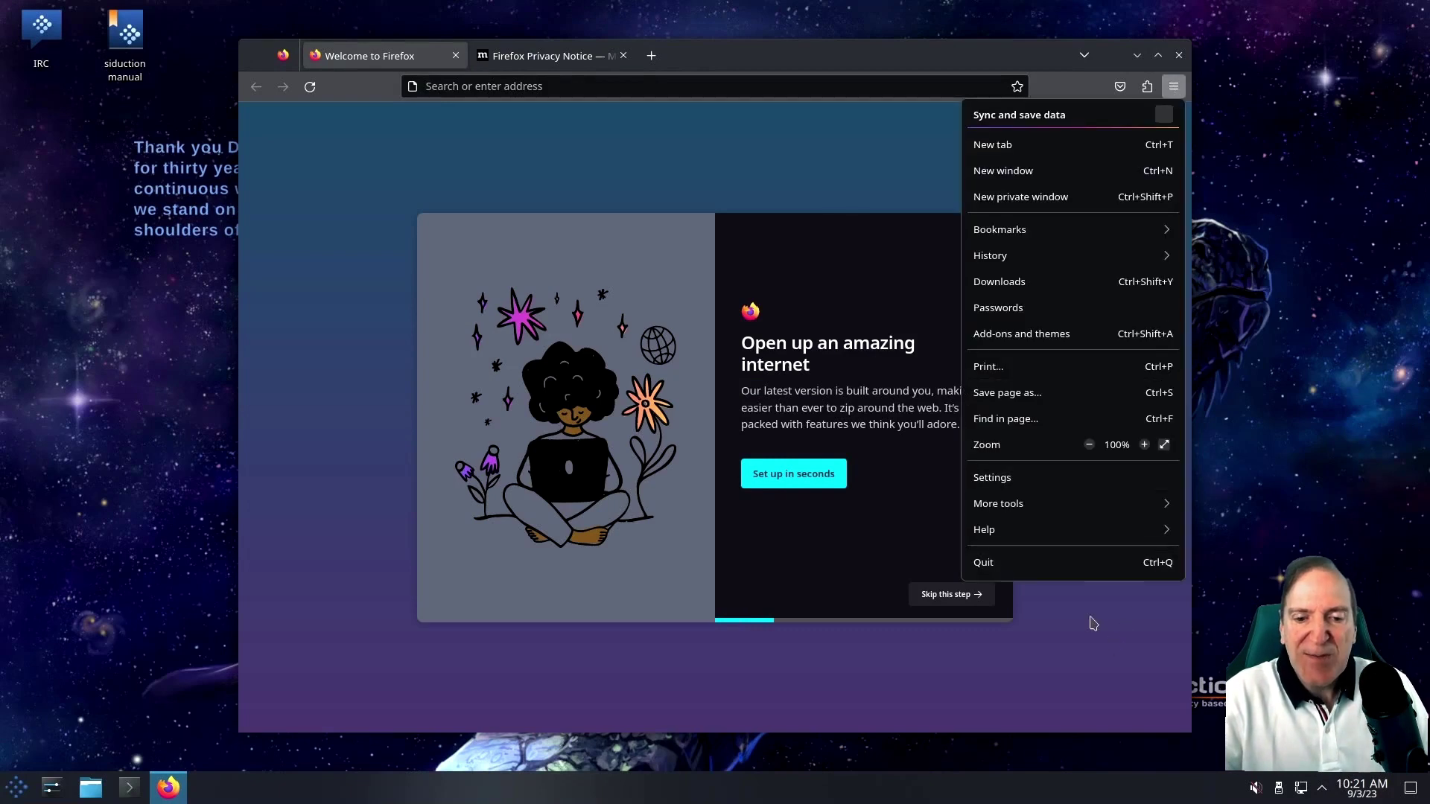
pyautogui.click(1051, 540)
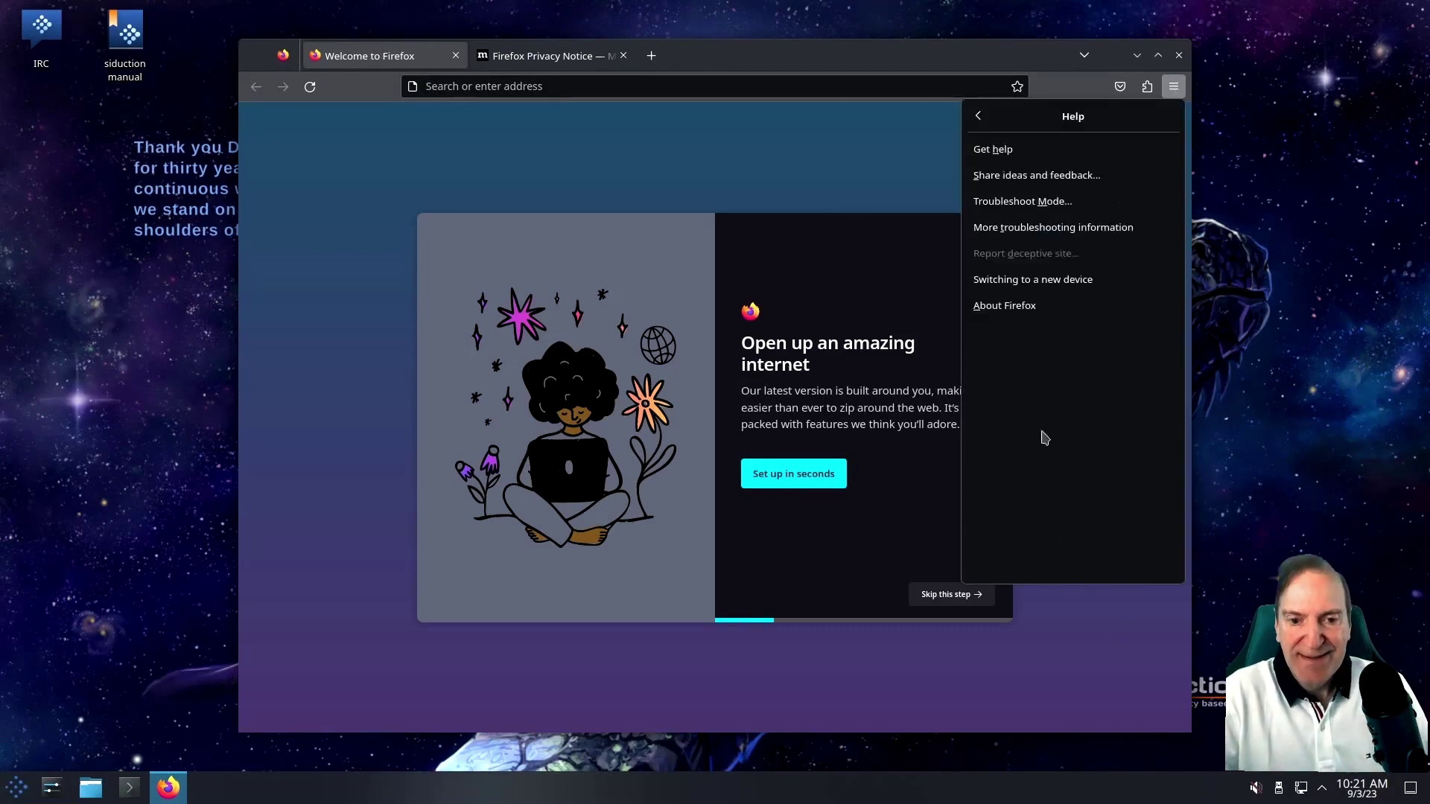
pyautogui.click(1002, 306)
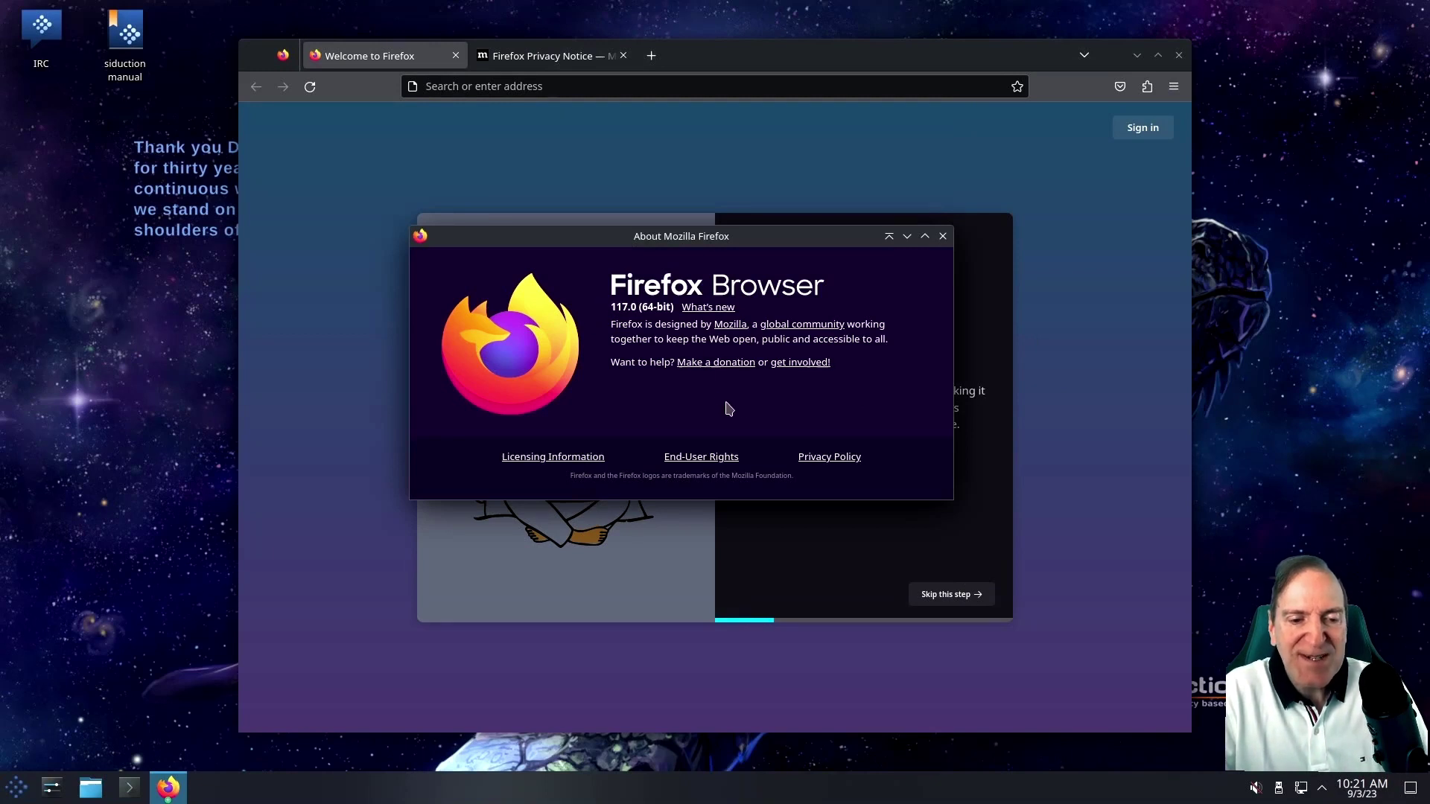
pyautogui.click(942, 236)
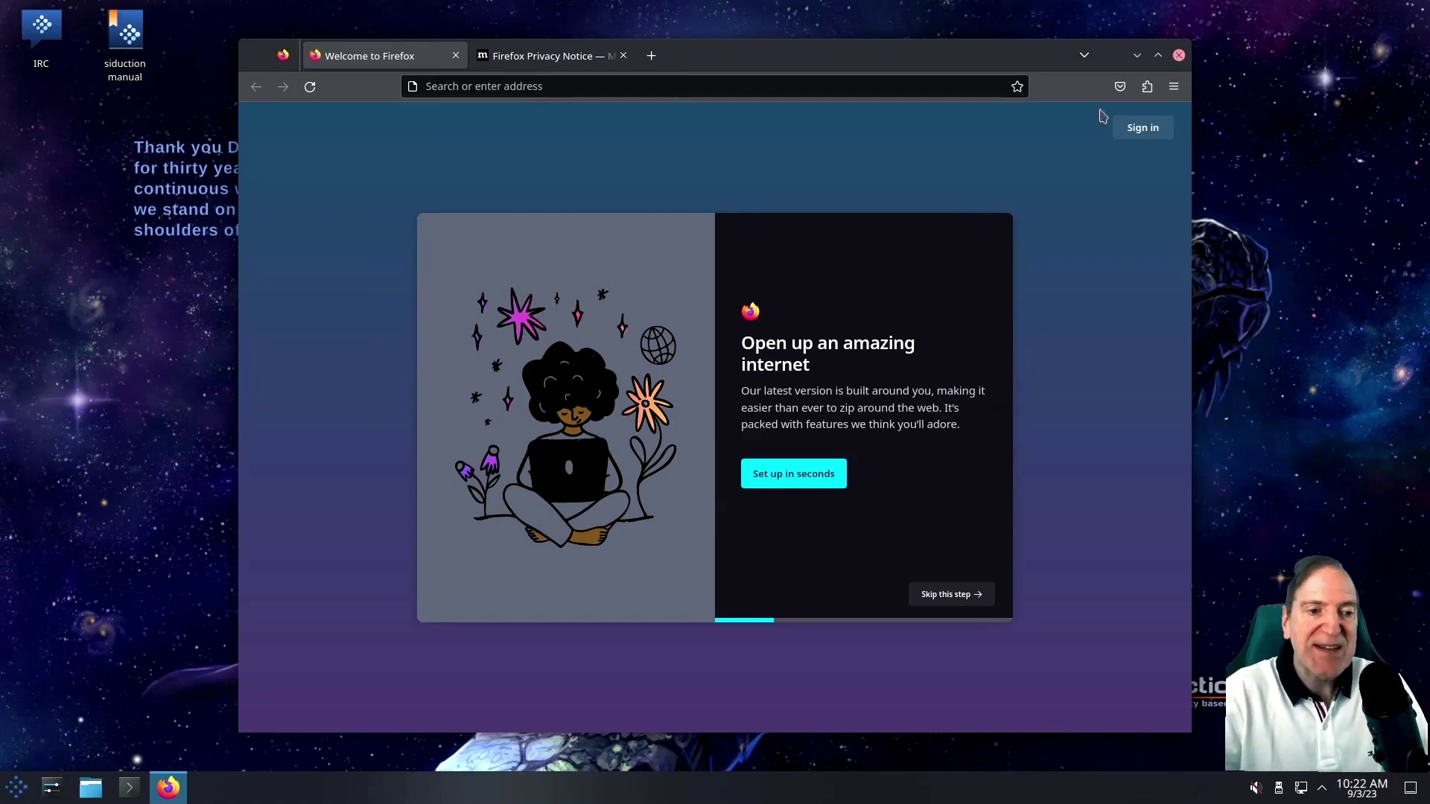
pyautogui.click(1185, 58)
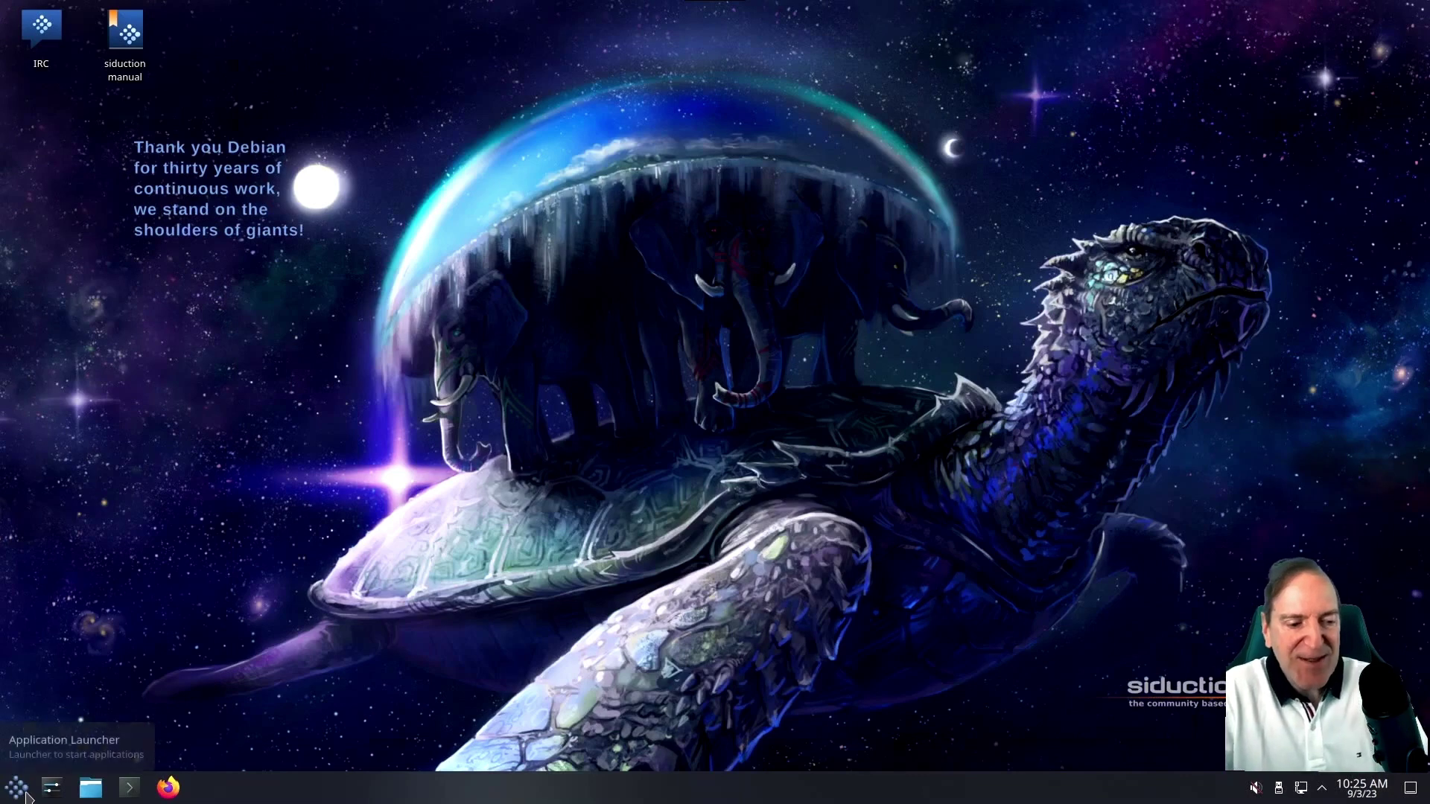
# Step: Examine the preinstalled Multimedia and Office applications in the launcher, through to the end of the Office list
pyautogui.click(22, 793)
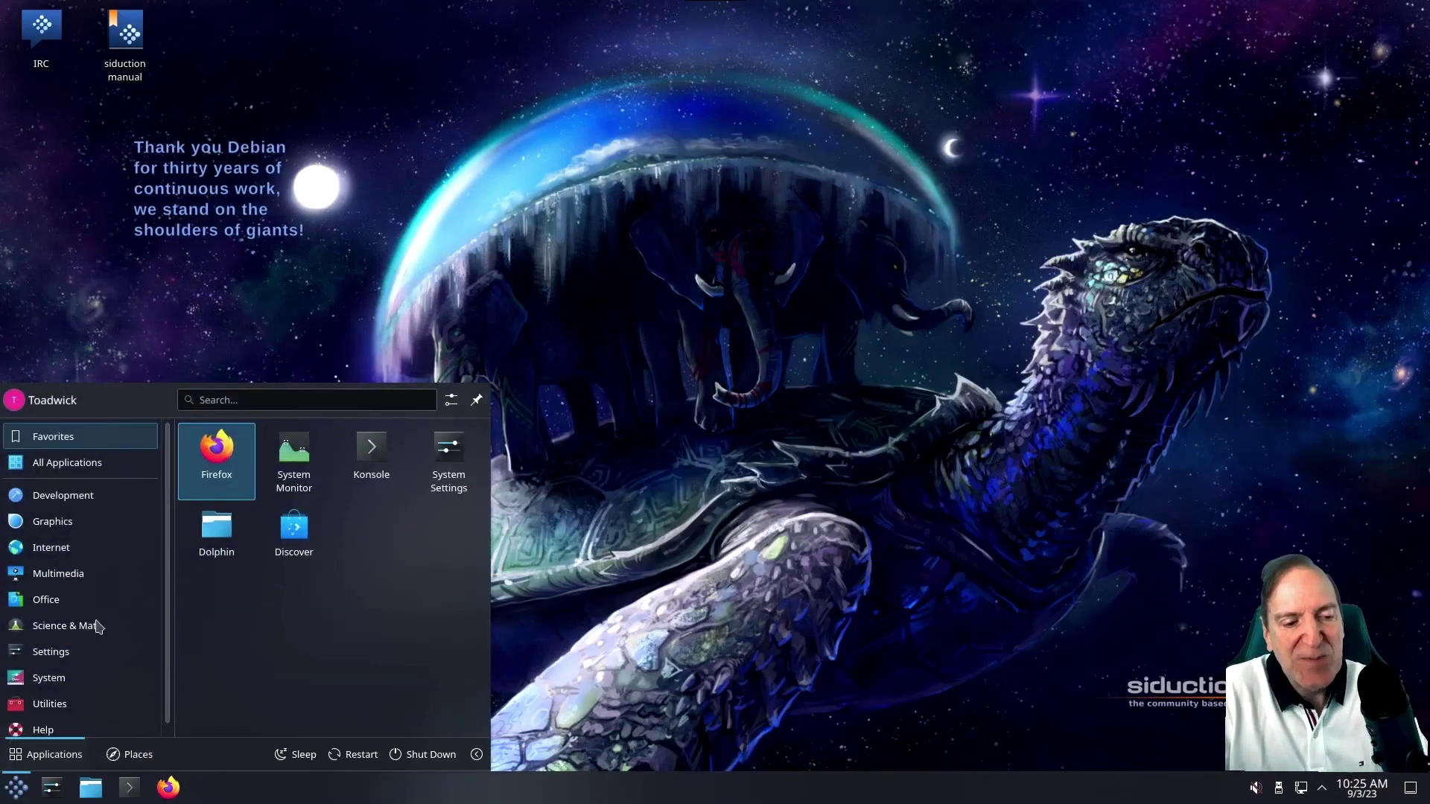
pyautogui.moveTo(60, 557)
pyautogui.moveTo(62, 583)
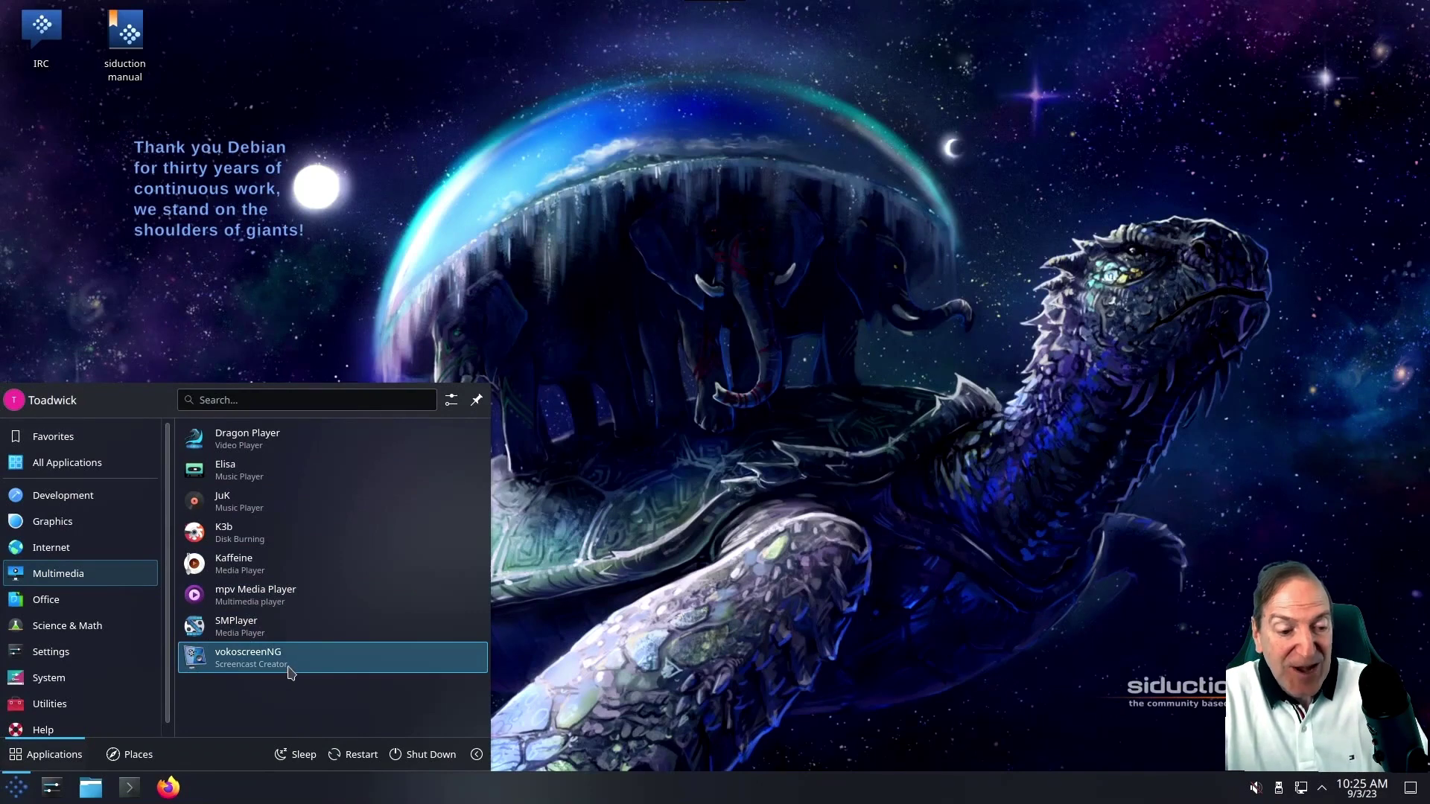
pyautogui.click(46, 600)
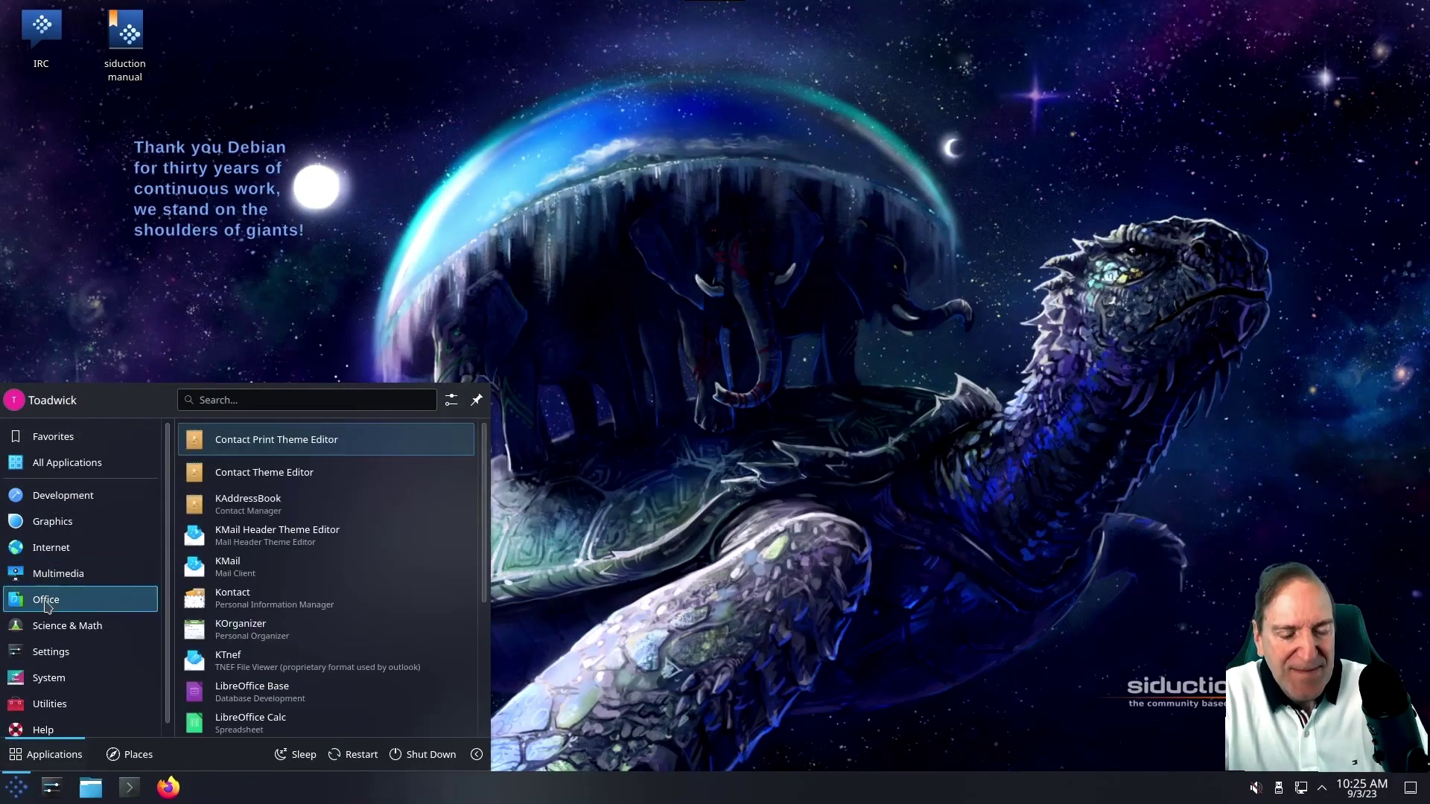
pyautogui.scroll(-3, 282, 583)
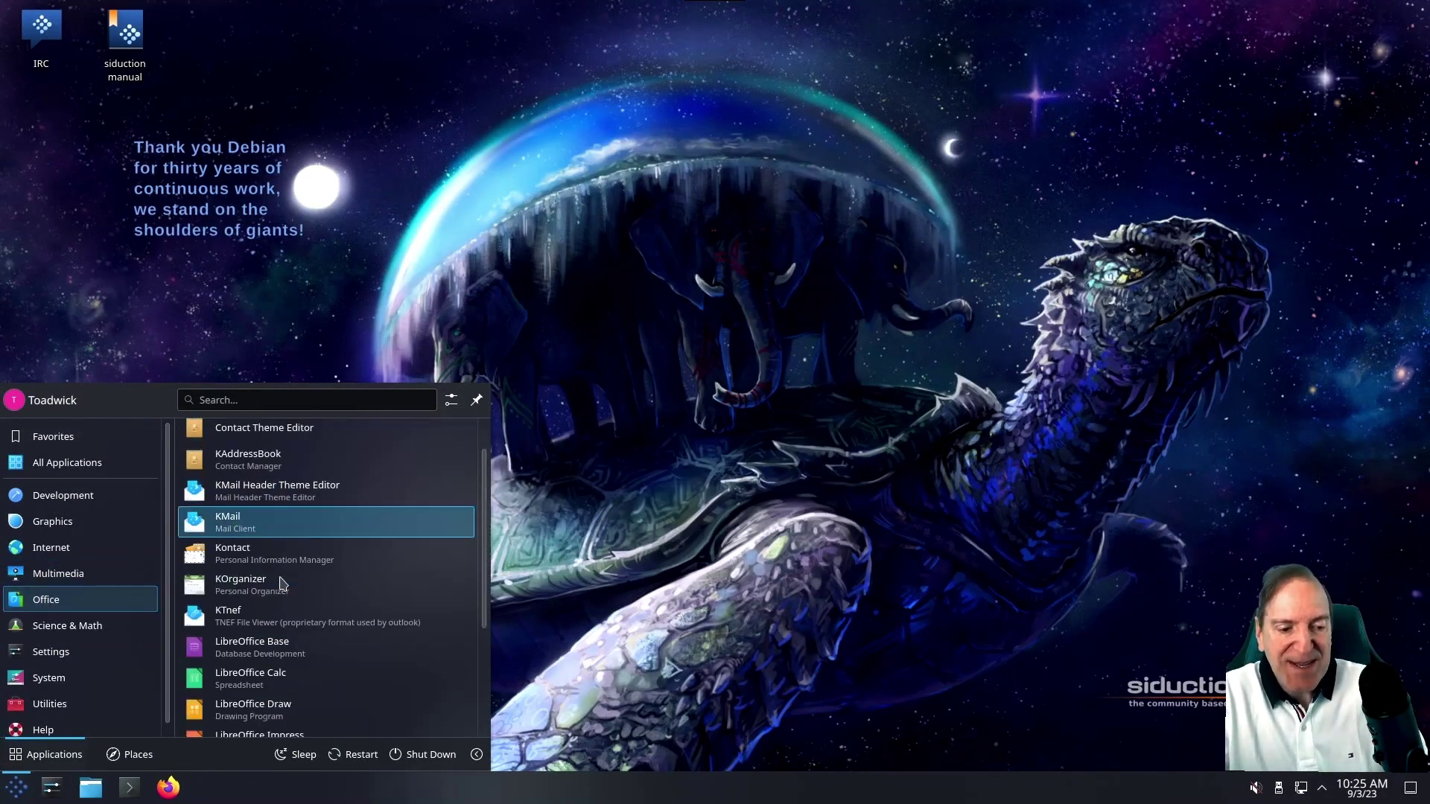
pyautogui.scroll(-3, 282, 583)
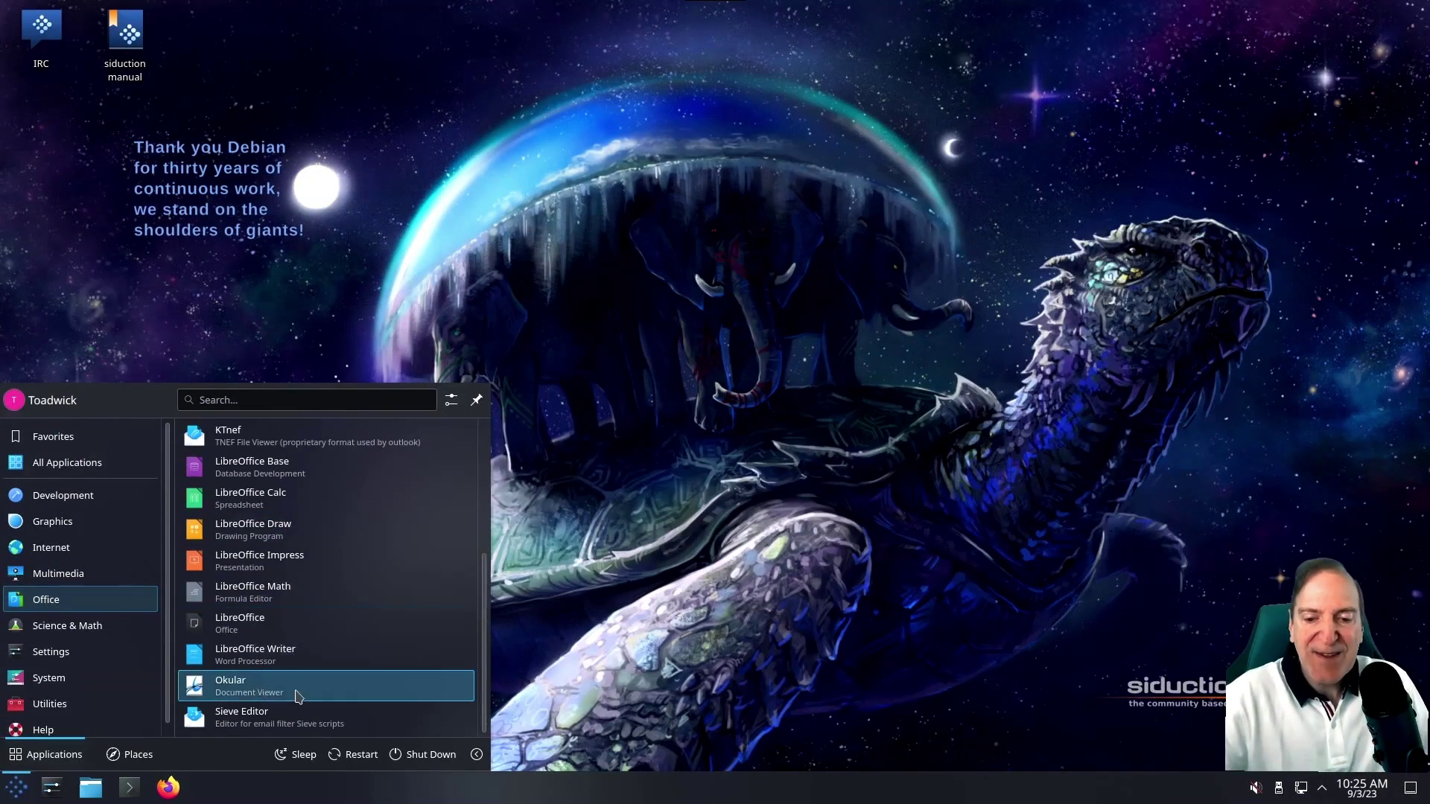
# Step: Open LibreOffice Calc, dismiss the tip of the day, check the LibreOffice version information, and close Calc
pyautogui.click(248, 509)
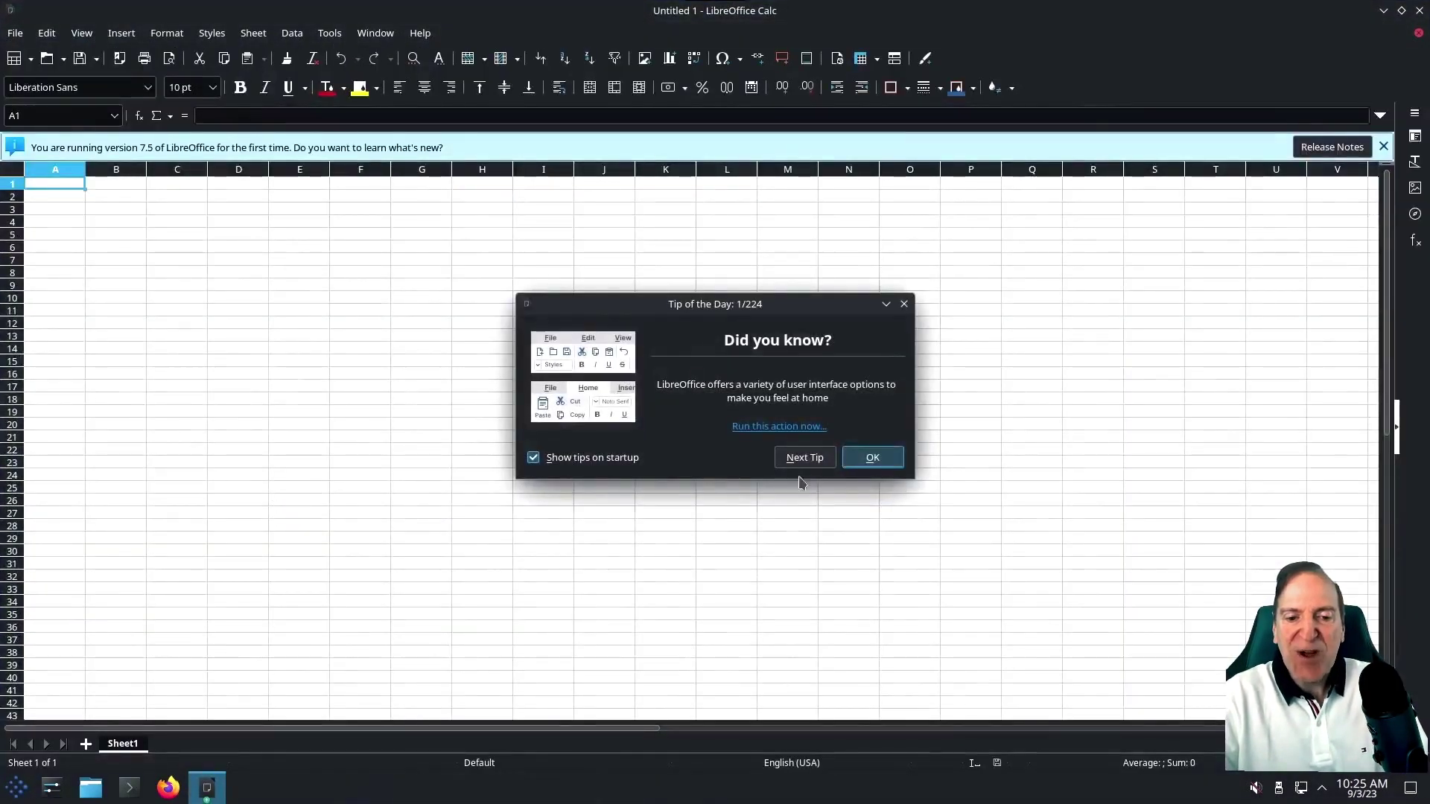
pyautogui.click(870, 458)
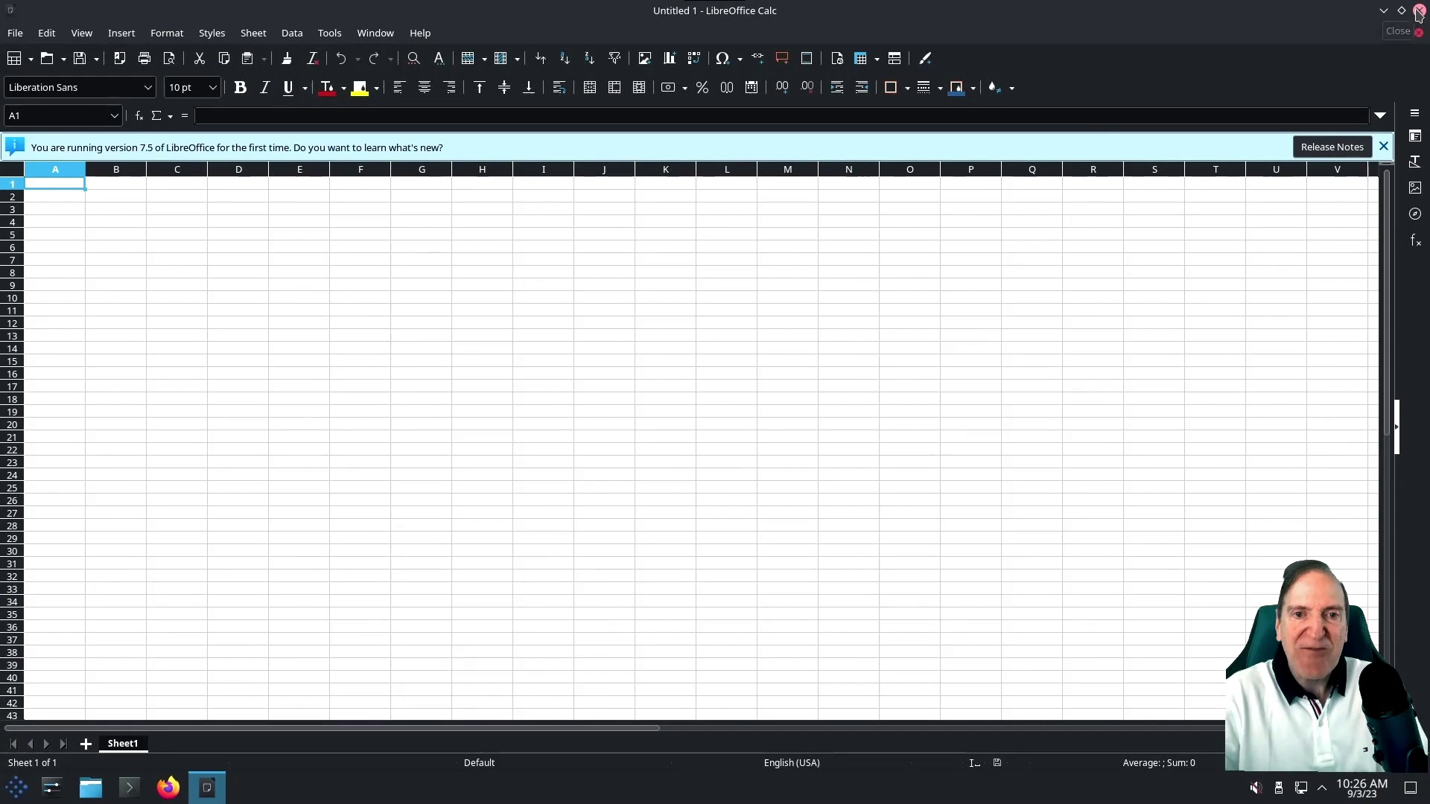
pyautogui.click(420, 34)
pyautogui.click(423, 293)
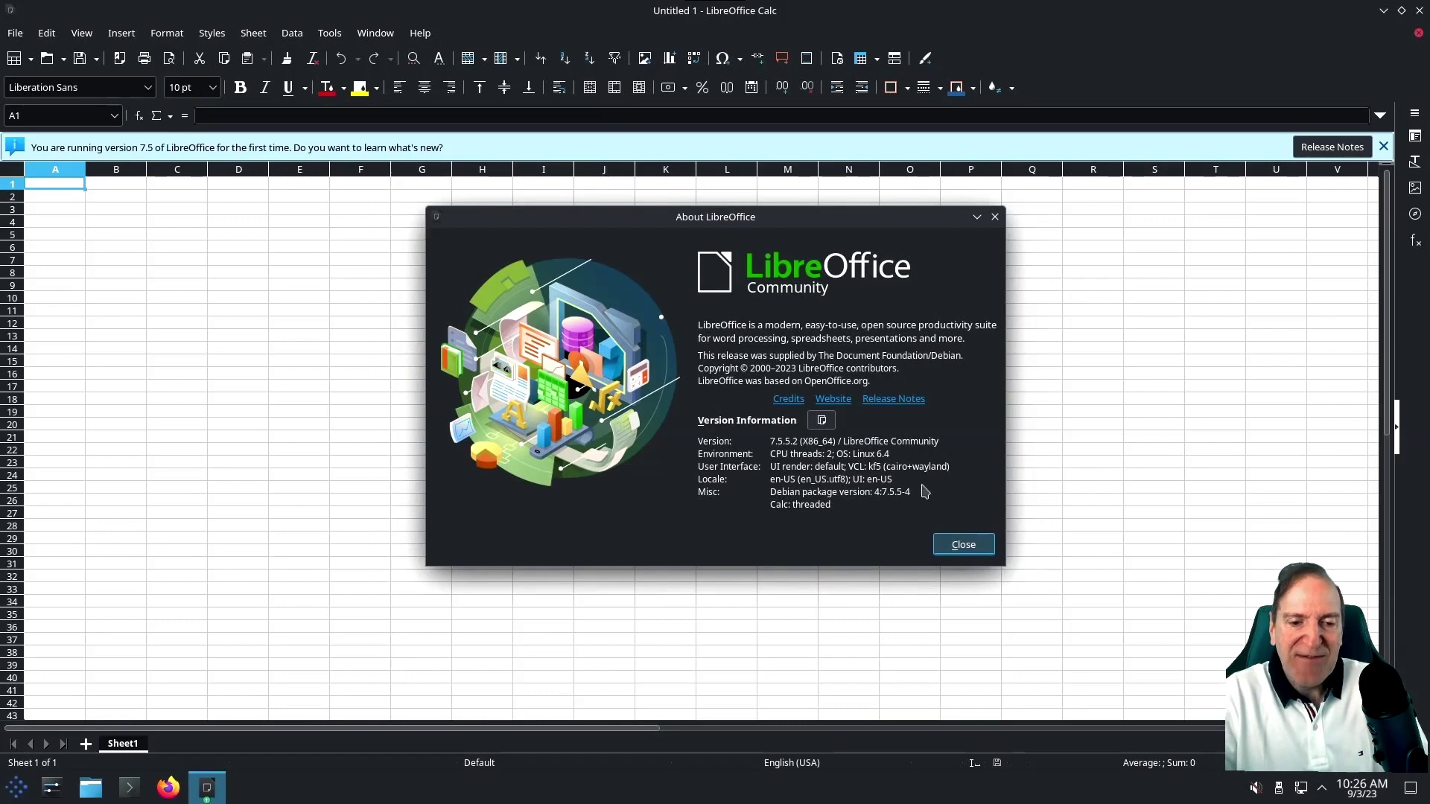
pyautogui.click(961, 546)
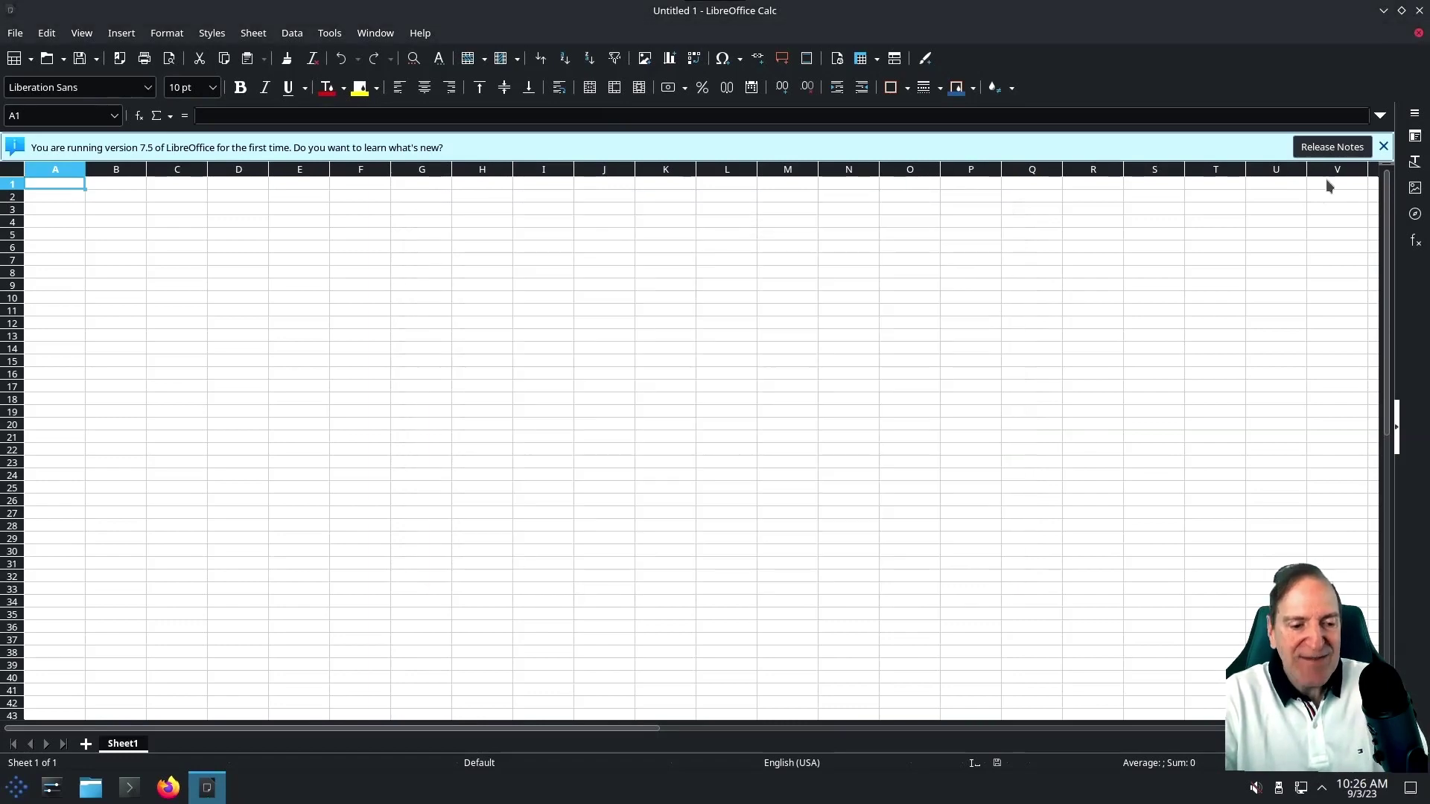
pyautogui.click(1419, 11)
# Step: Open Htop from the System applications to view the running processes and memory use
pyautogui.click(16, 787)
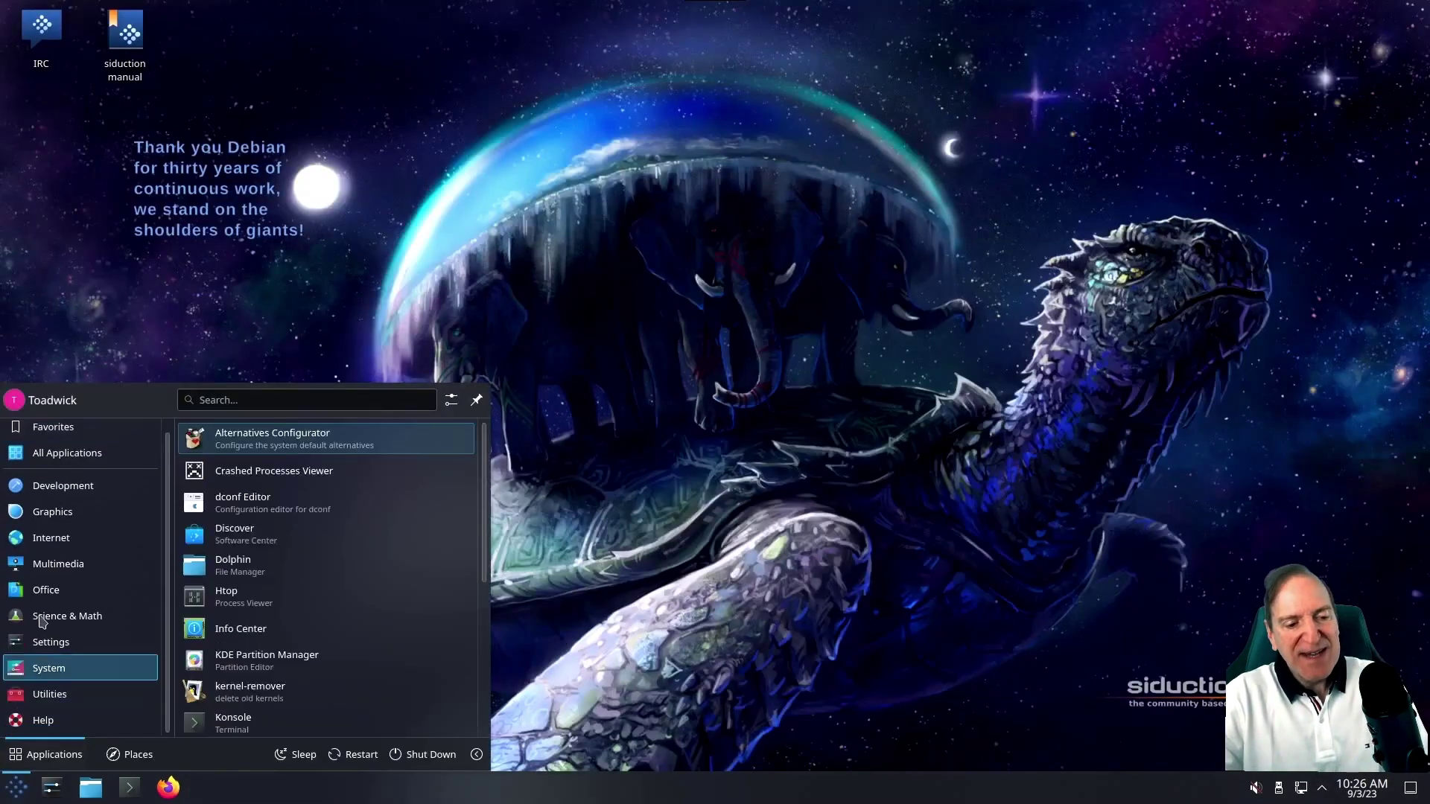
pyautogui.moveTo(62, 654)
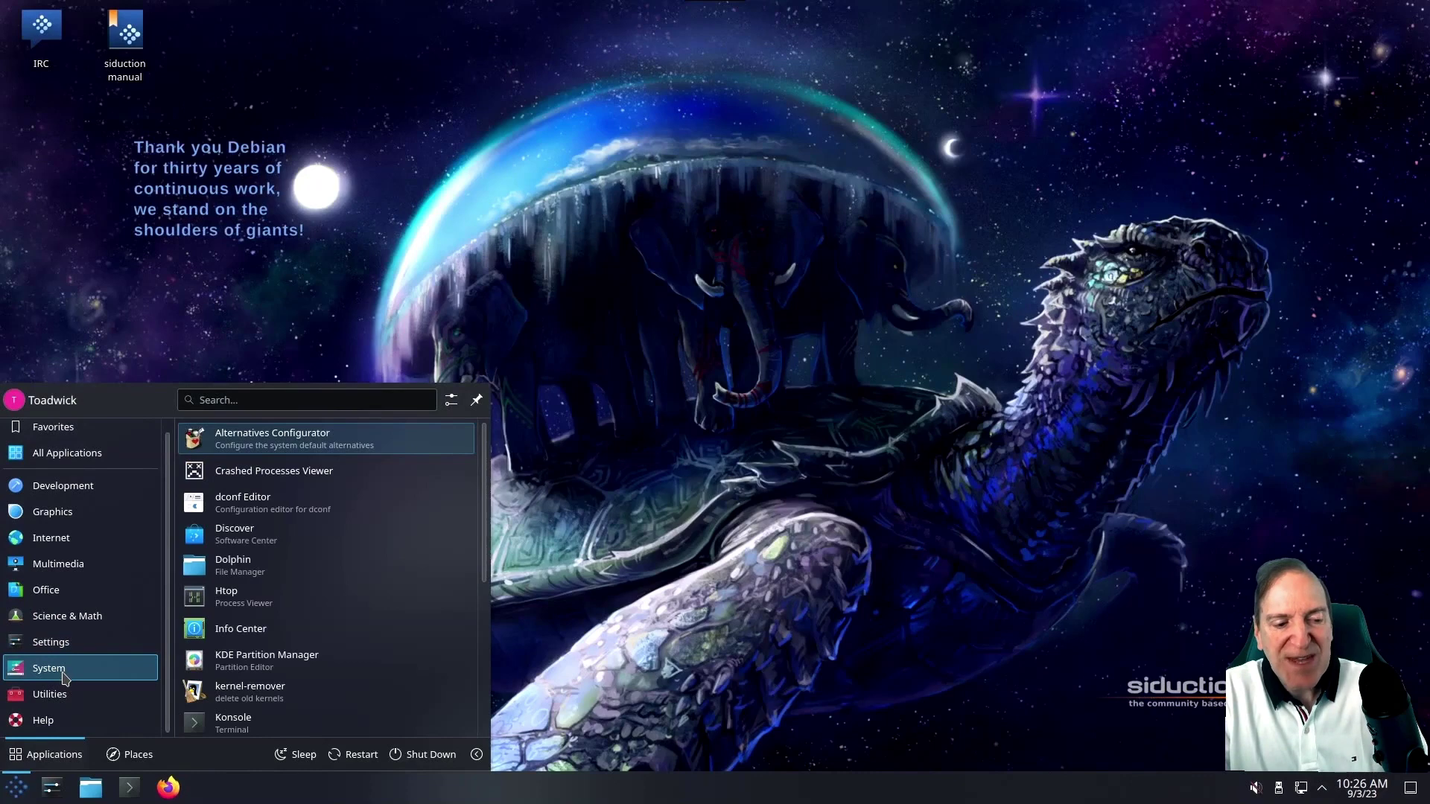
pyautogui.click(227, 596)
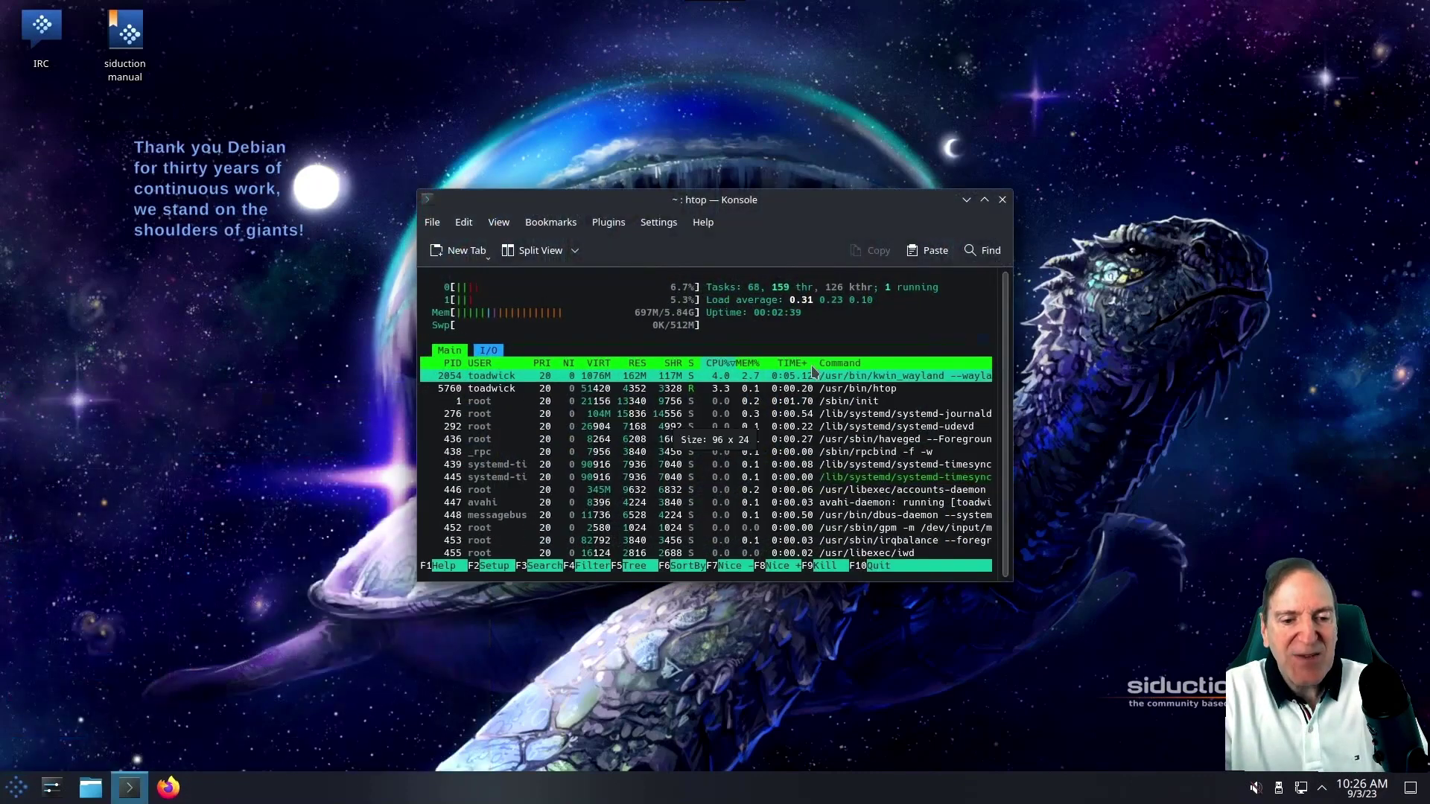
# Step: Enlarge the Htop text and maximize its window to read the CPU and memory use, then close the window
pyautogui.hotkey('ctrl', '+')
pyautogui.hotkey('ctrl', '+')
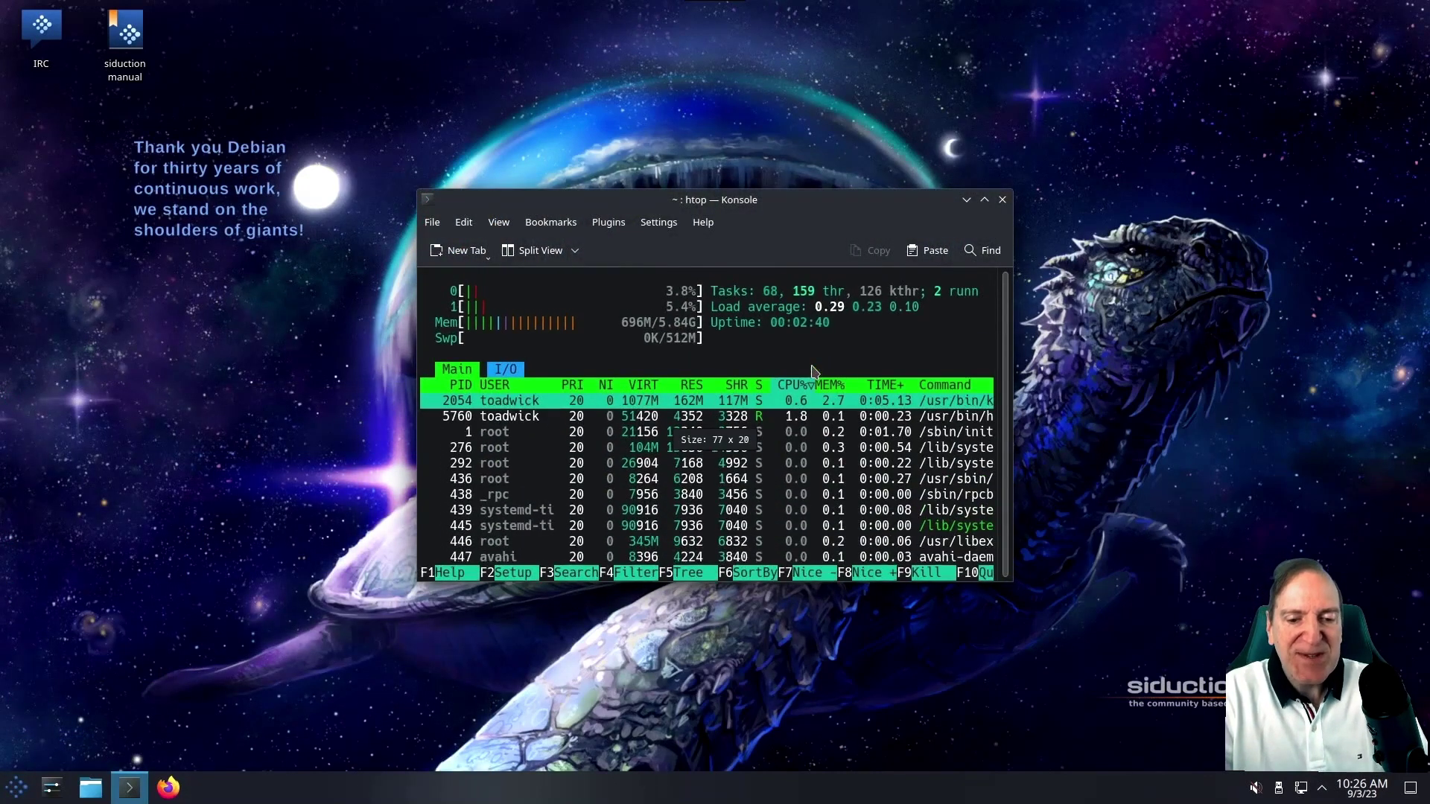
pyautogui.click(985, 200)
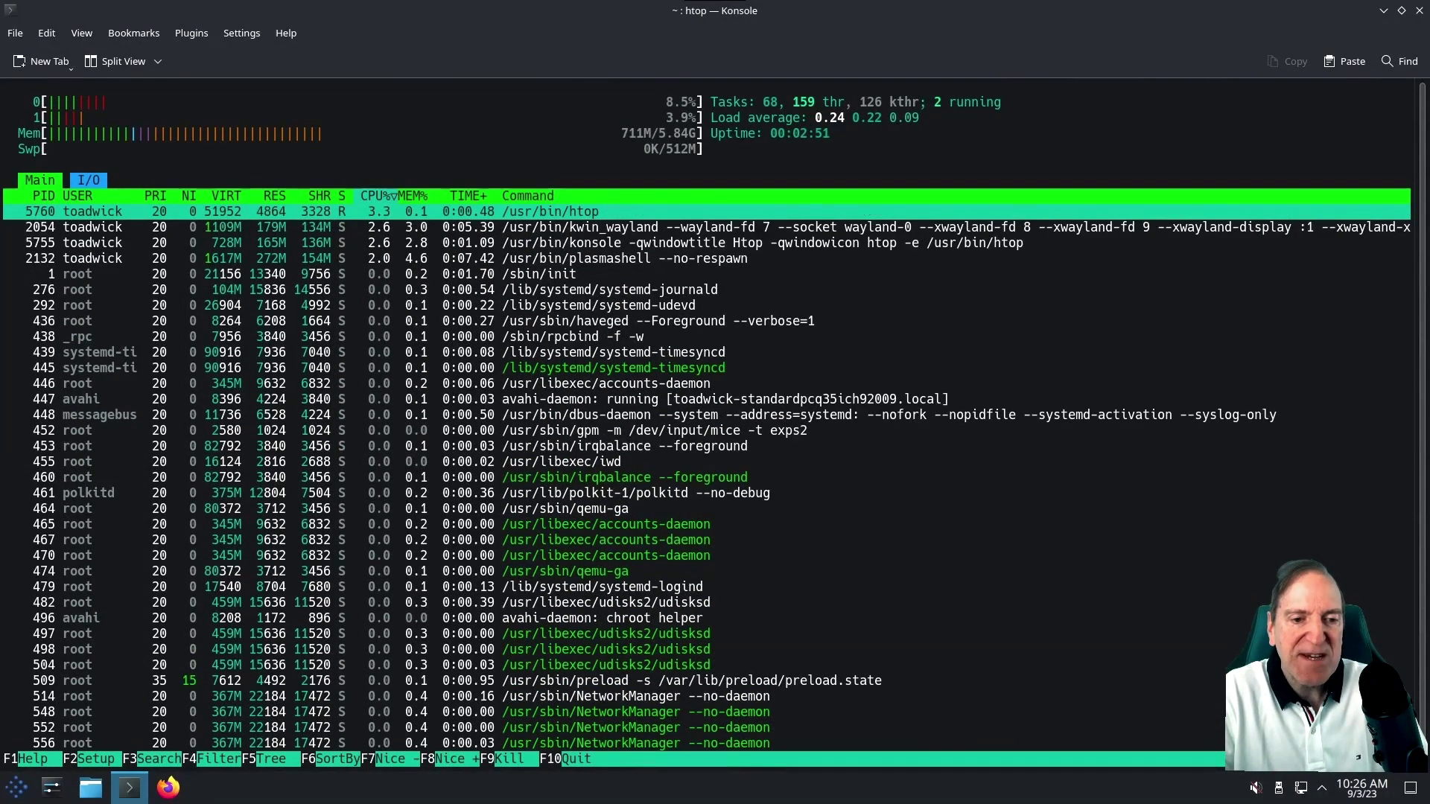
pyautogui.hotkey('ctrl', '+')
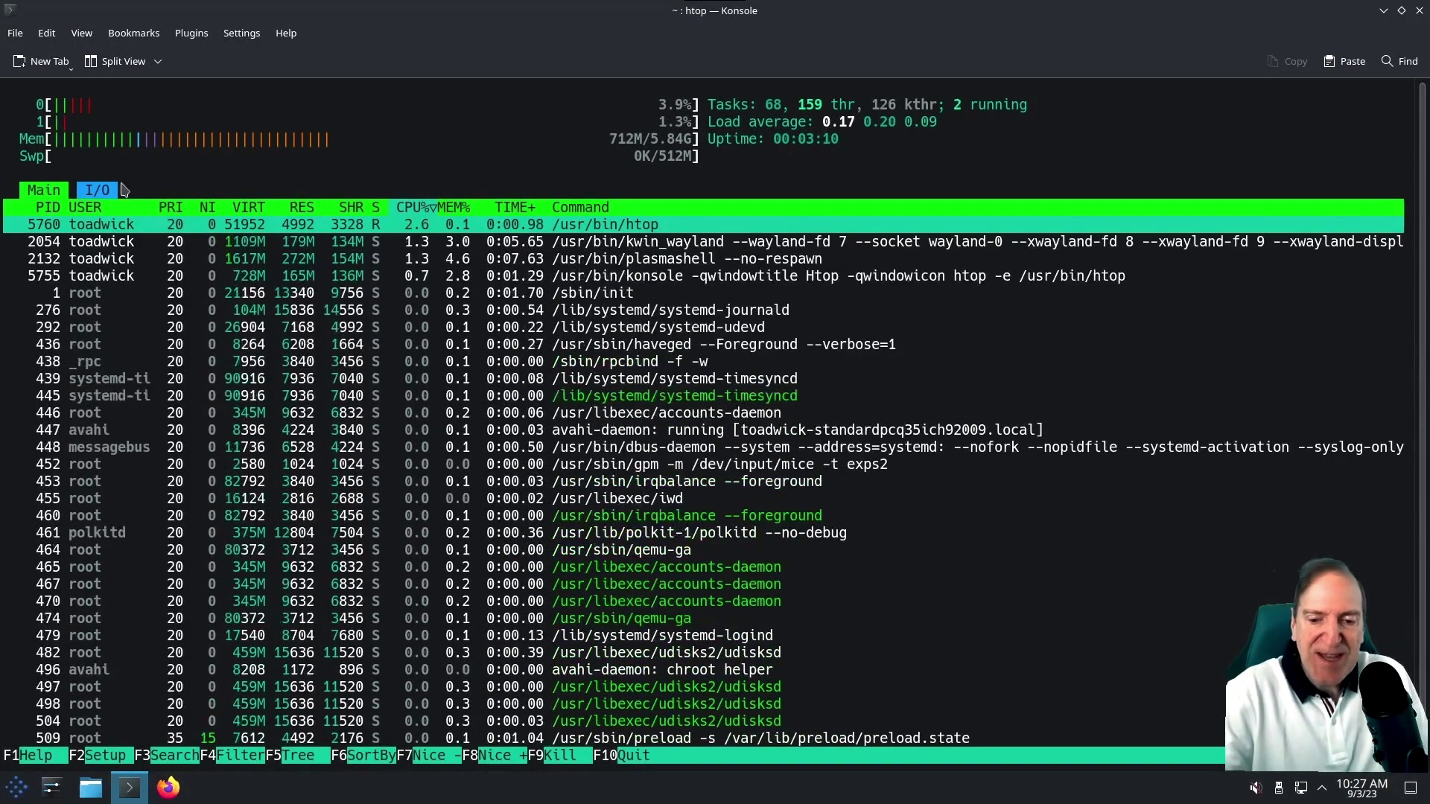
pyautogui.click(15, 33)
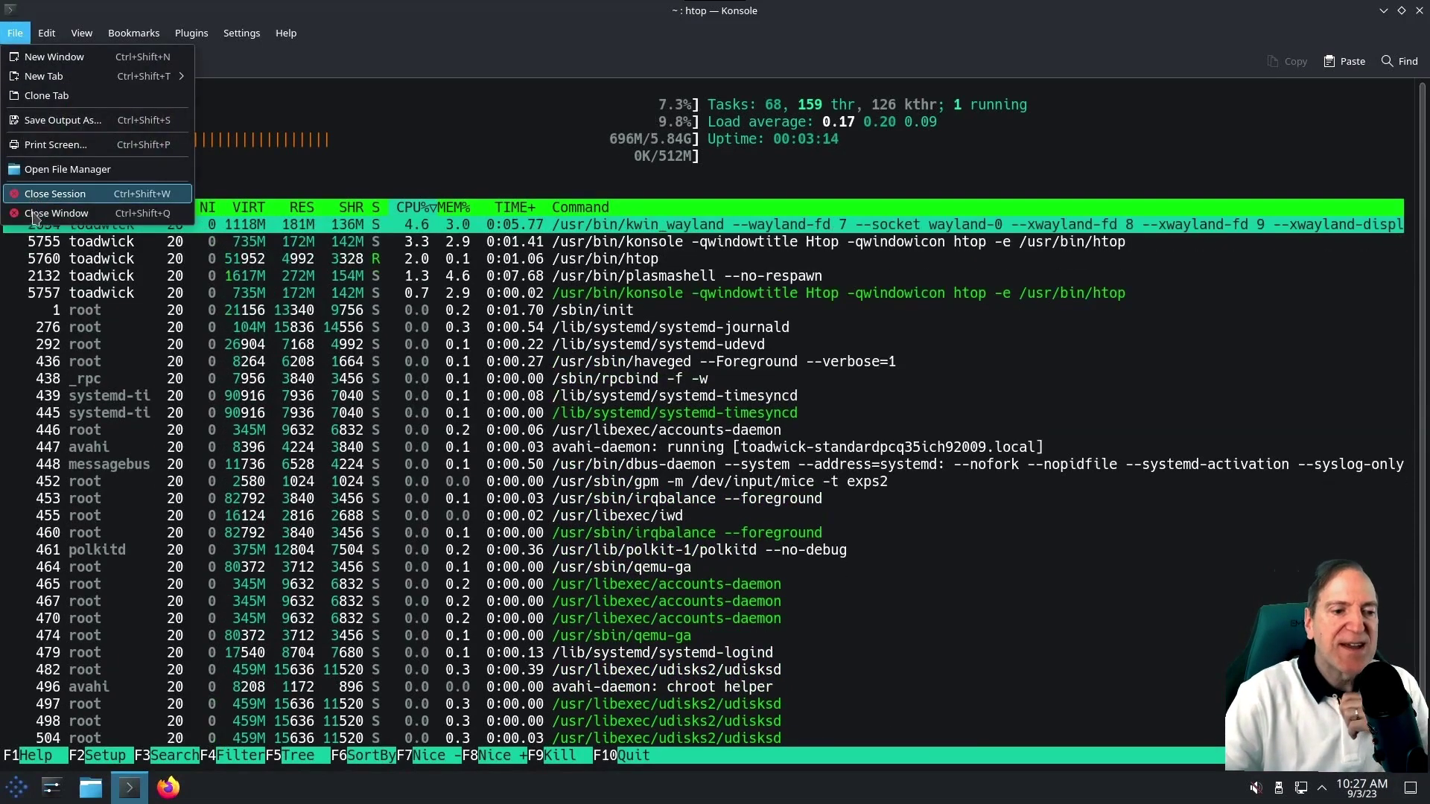
pyautogui.click(36, 216)
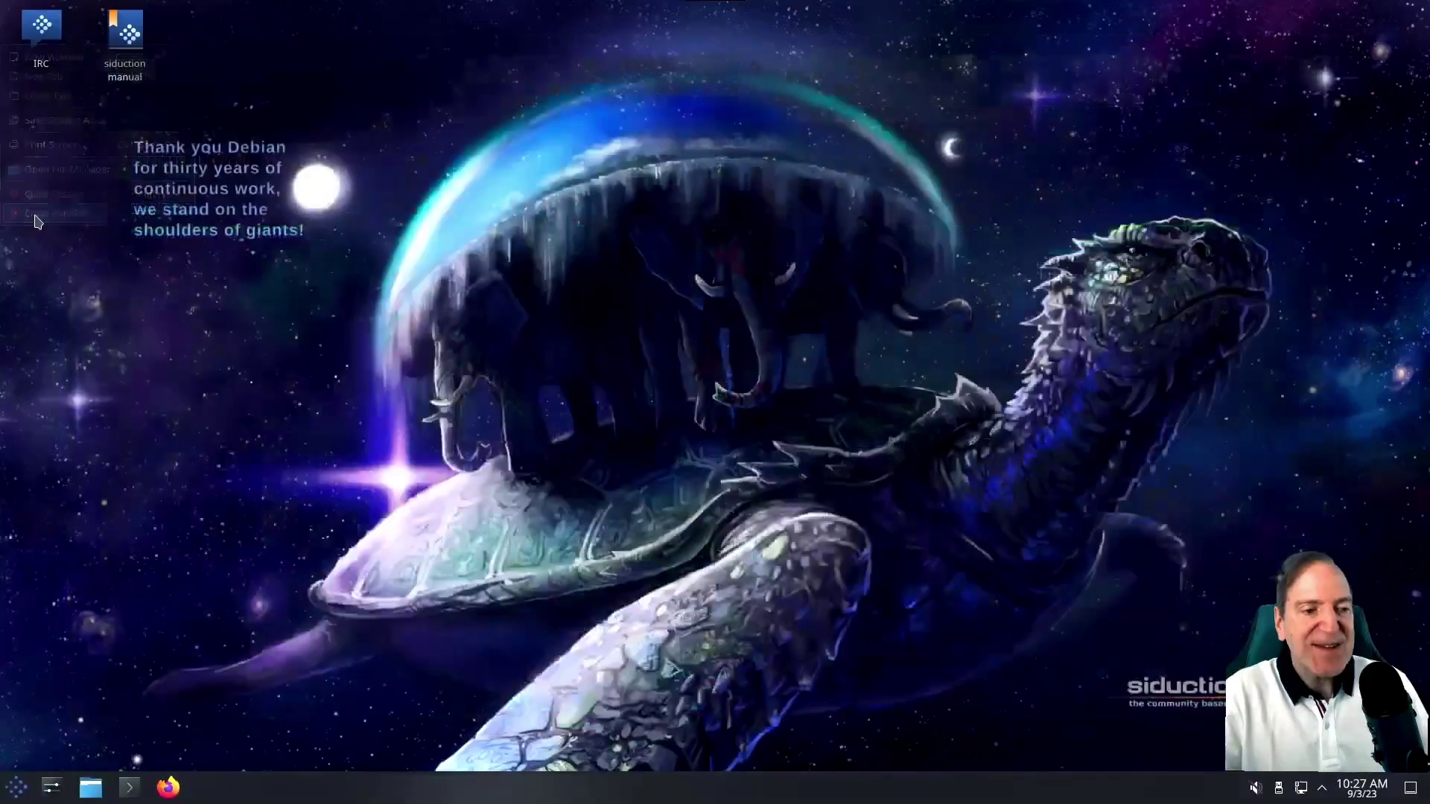
# Step: Examine the preinstalled System applications in the launcher, through to the end of the list
pyautogui.click(17, 788)
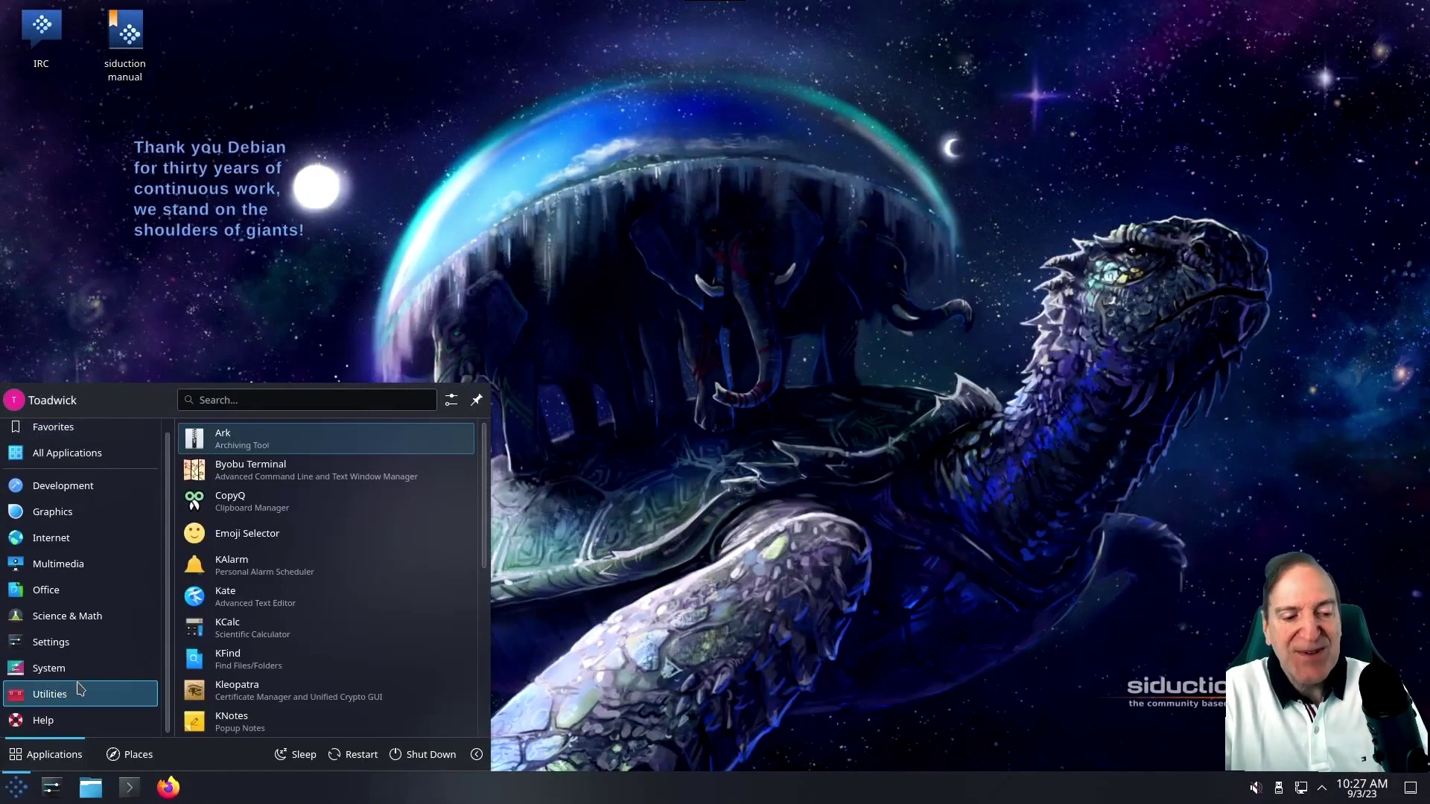
pyautogui.moveTo(76, 678)
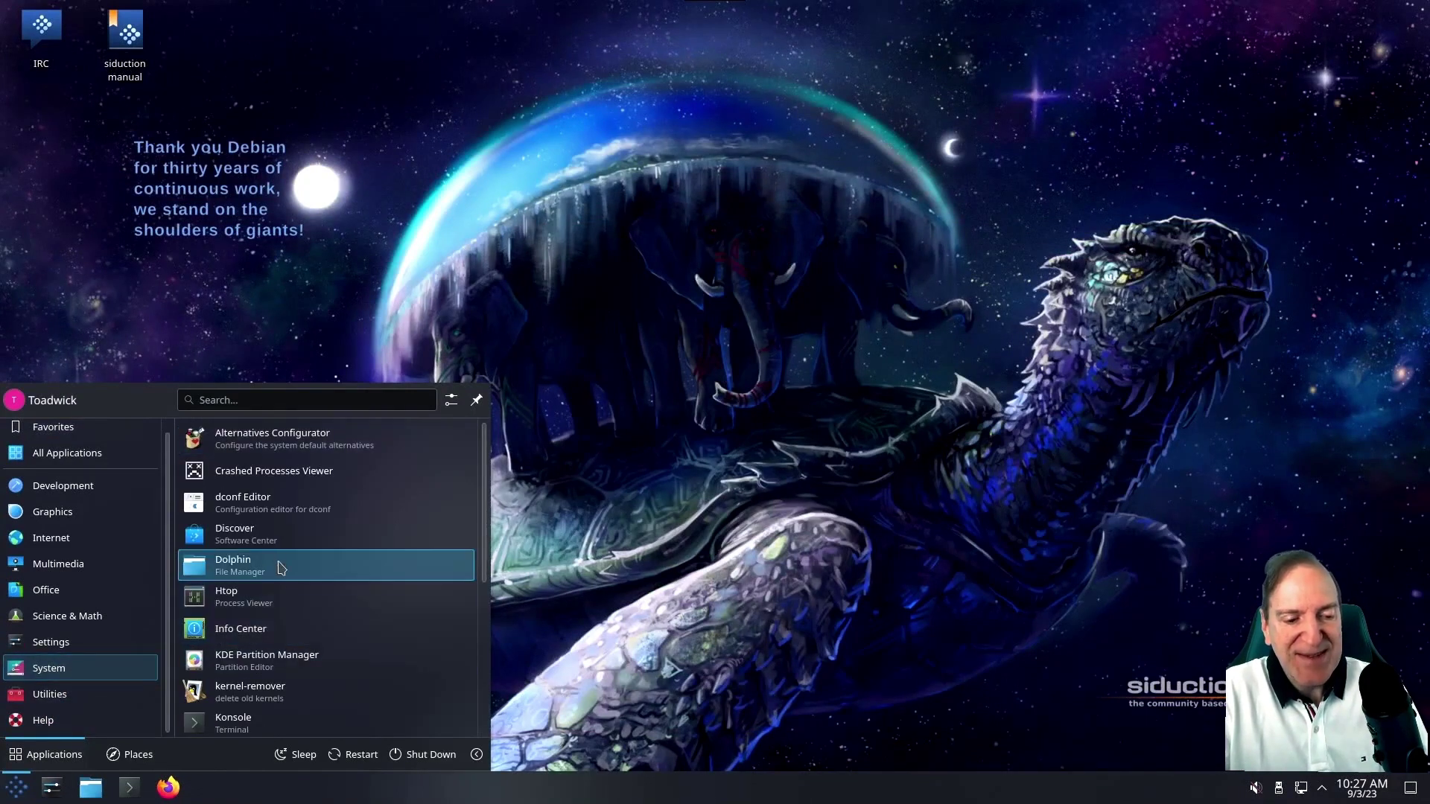
pyautogui.scroll(-2, 287, 588)
pyautogui.scroll(-1, 298, 601)
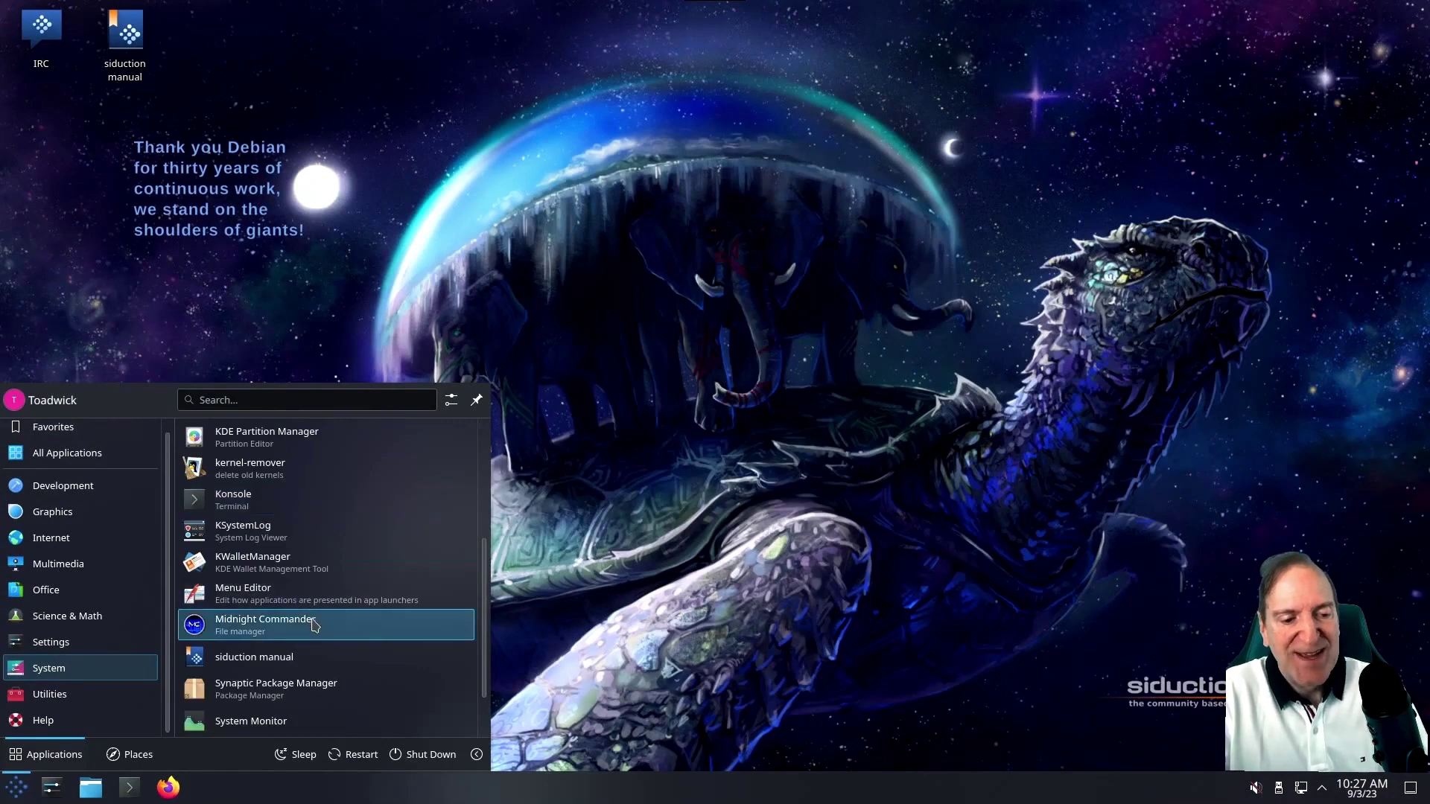
pyautogui.scroll(-1, 327, 618)
pyautogui.scroll(-1, 340, 624)
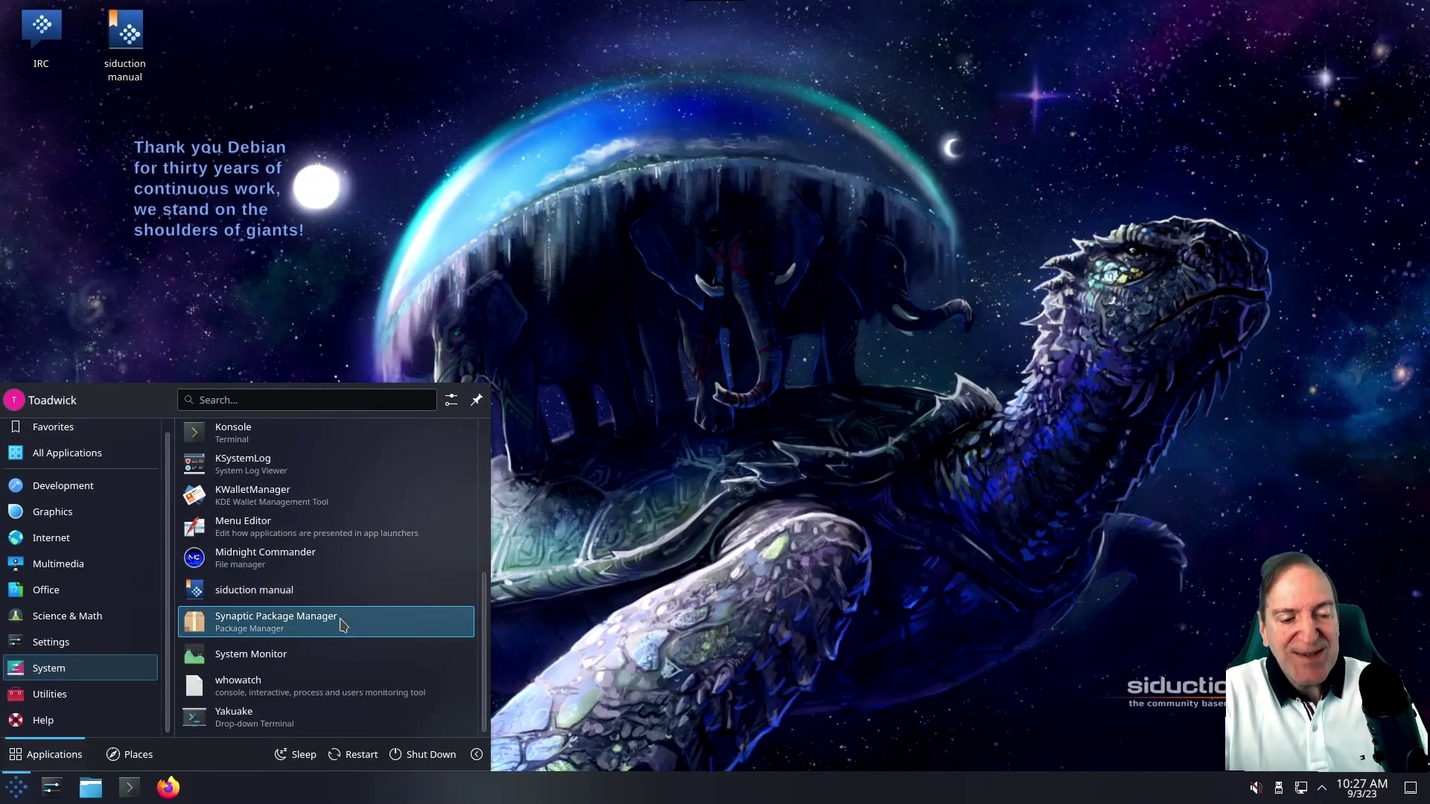
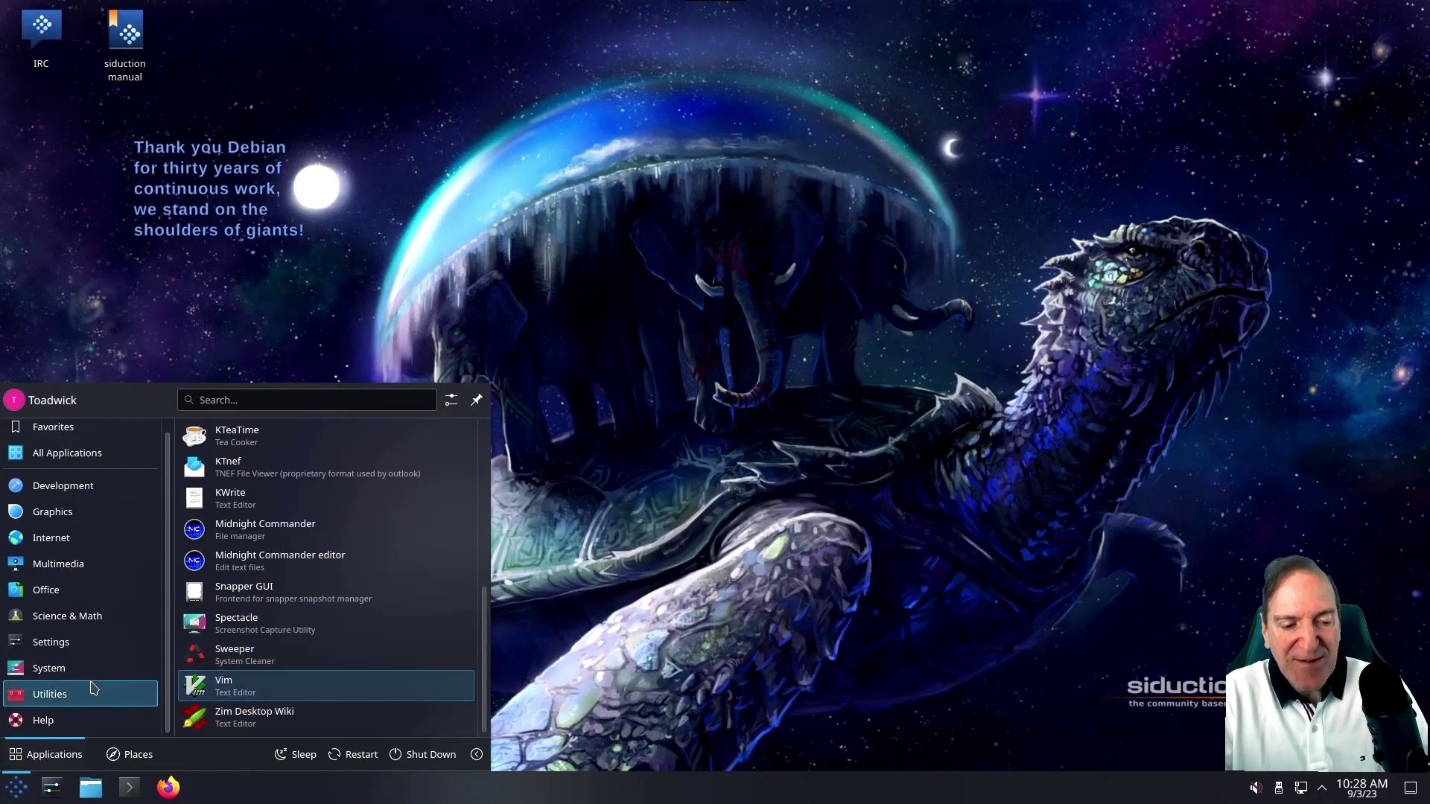
# Step: Open Discover from the System applications and look through the featured software on its home page
pyautogui.moveTo(74, 673)
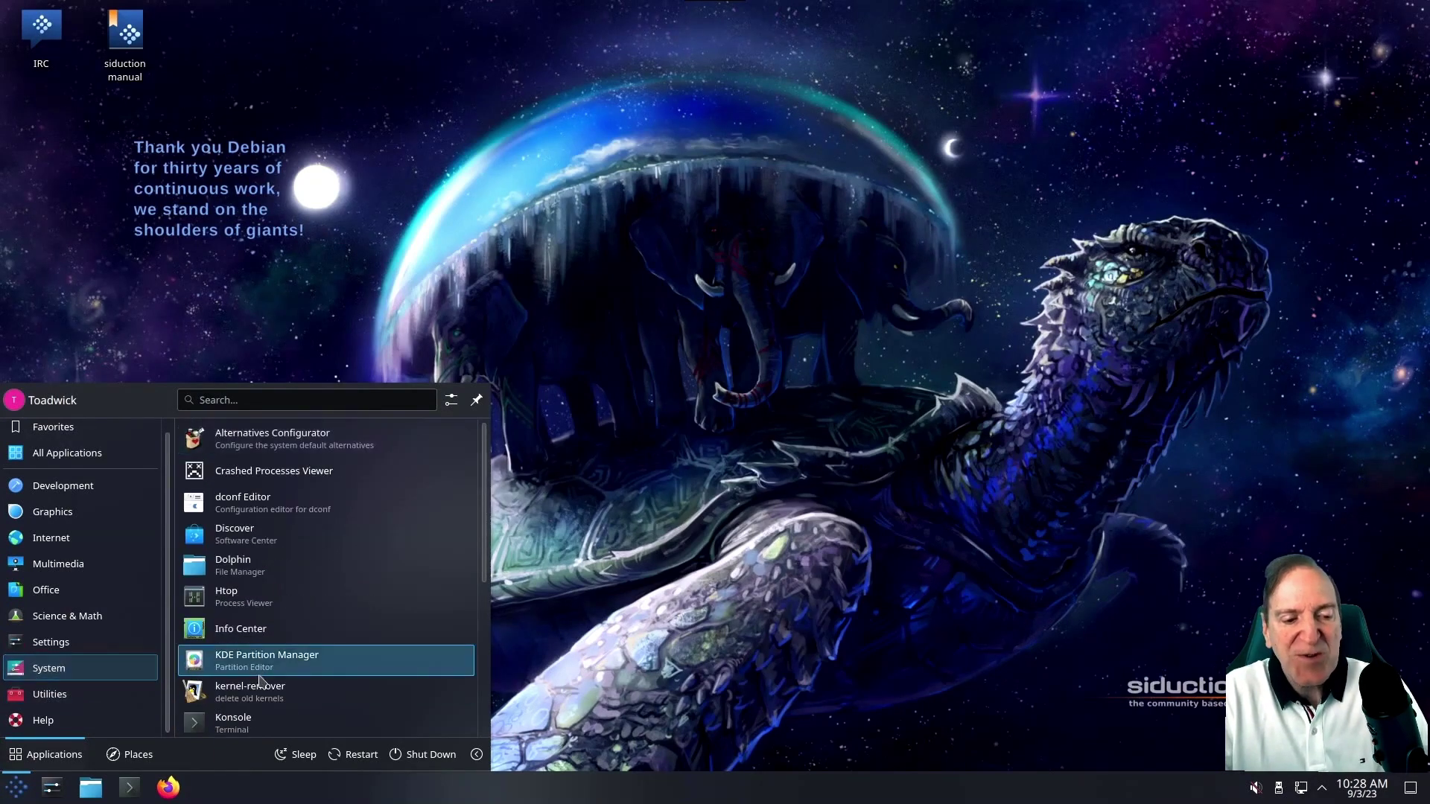
pyautogui.click(246, 534)
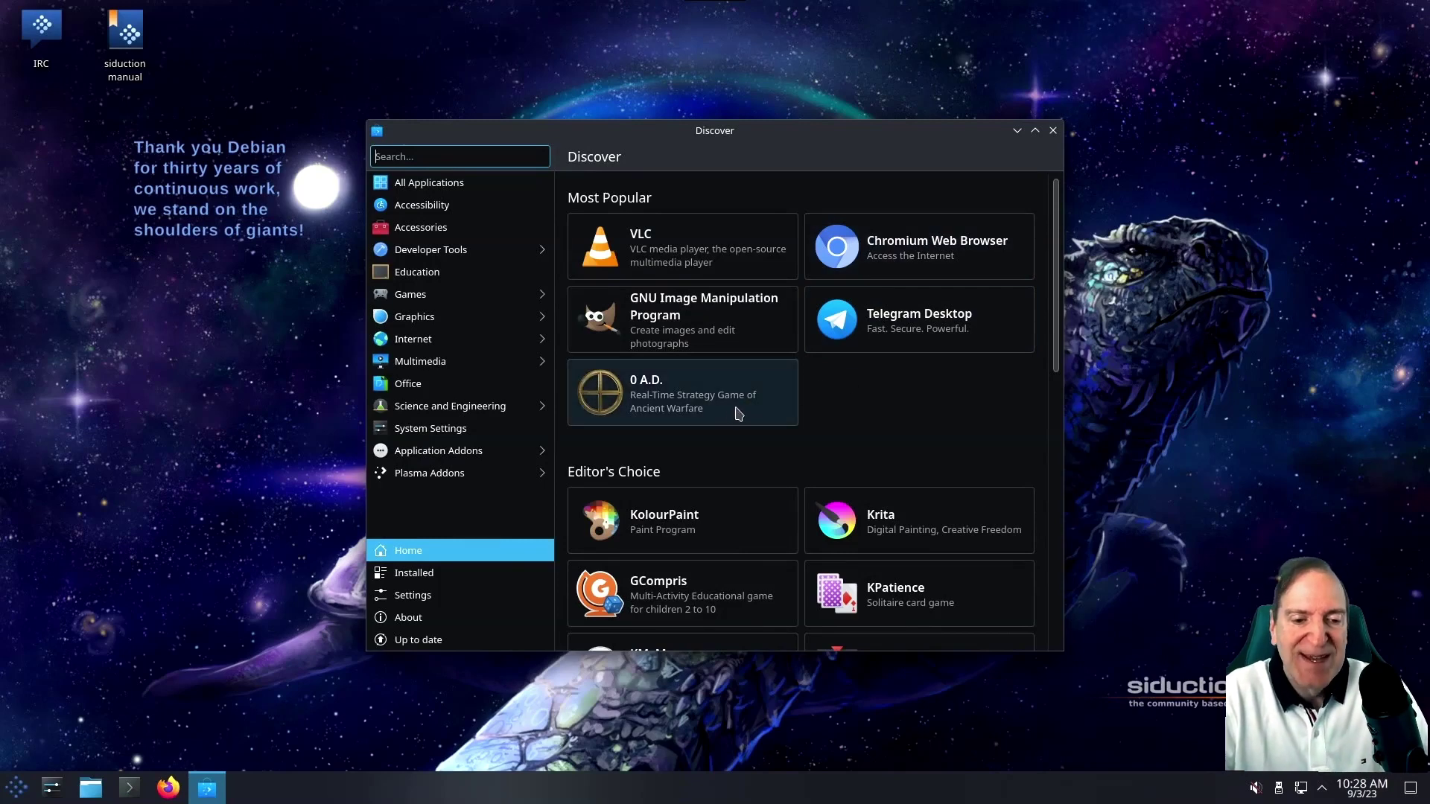
pyautogui.scroll(-3, 961, 560)
pyautogui.scroll(-3, 964, 560)
pyautogui.scroll(-1, 965, 560)
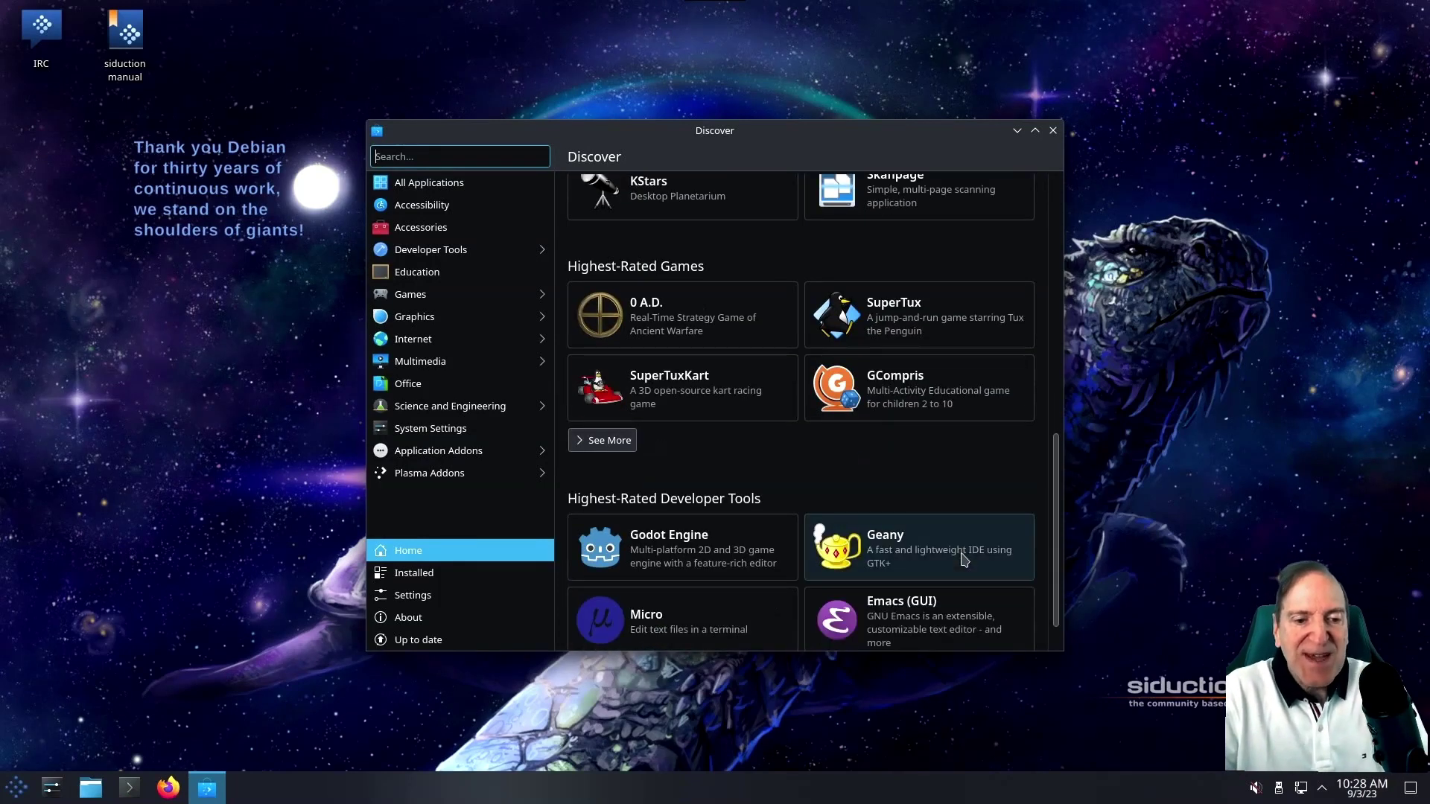
pyautogui.scroll(-1, 812, 506)
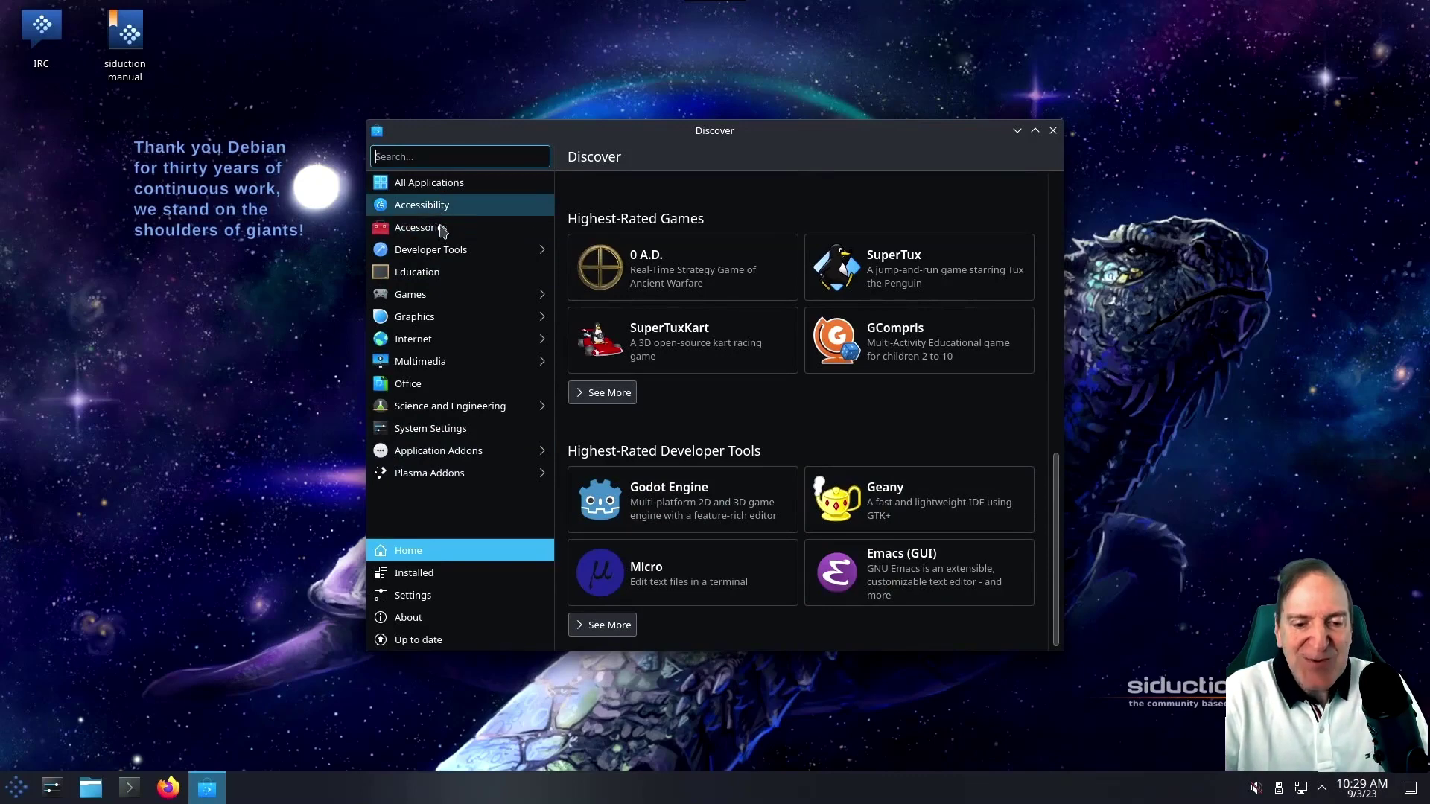
# Step: Browse the Developer Tools category and the All Applications list in Discover to see which software is available
pyautogui.click(432, 255)
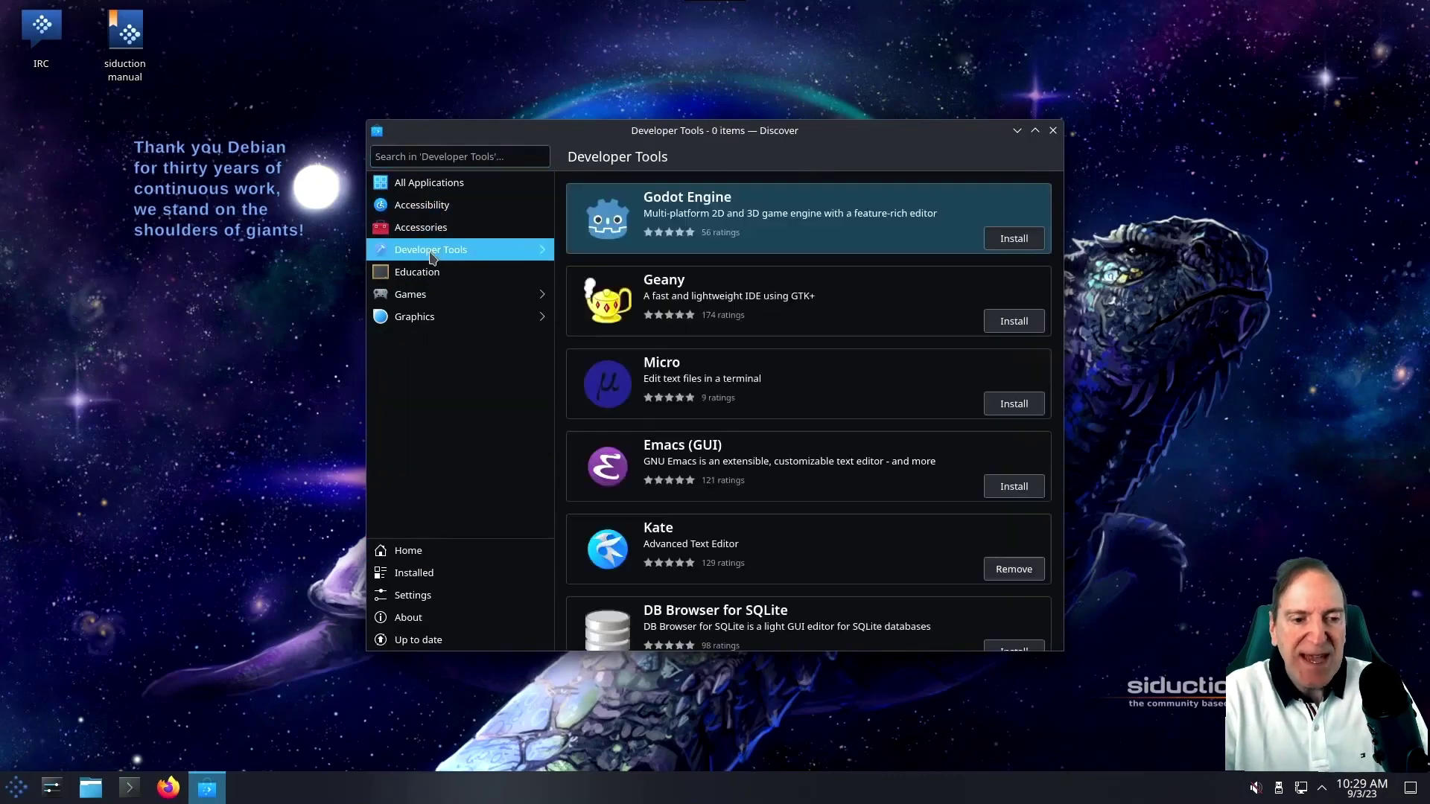
pyautogui.click(395, 186)
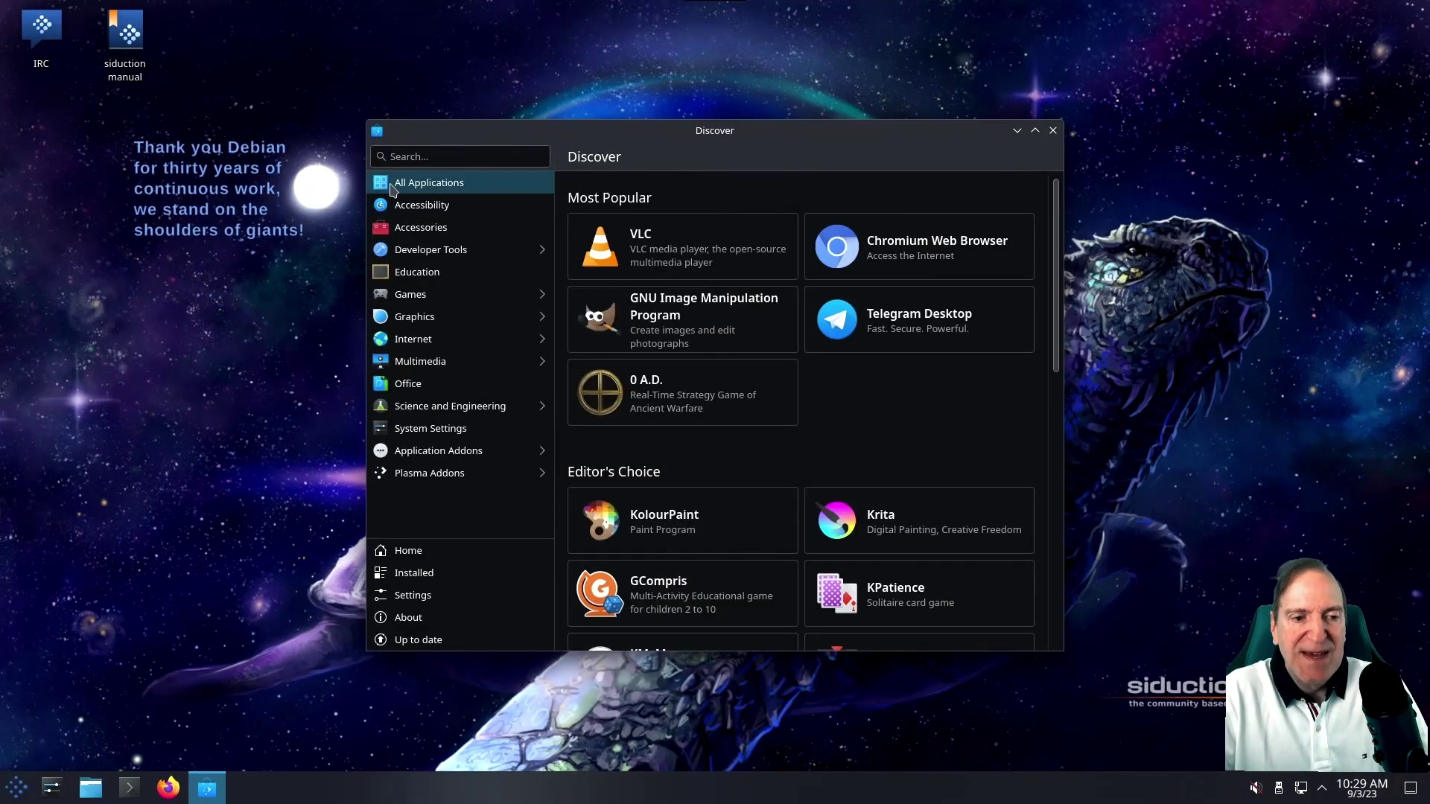
pyautogui.click(392, 186)
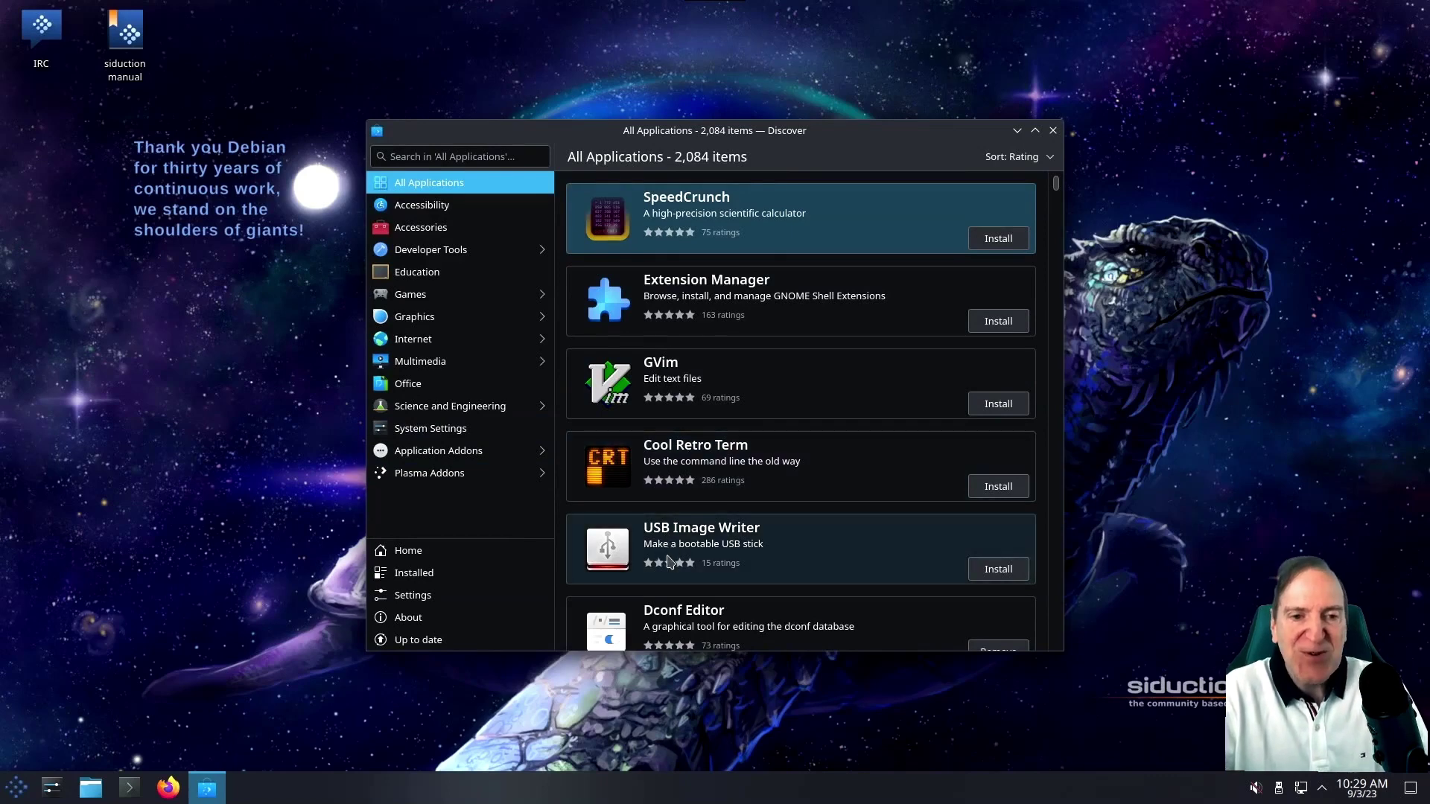
pyautogui.scroll(-2, 685, 531)
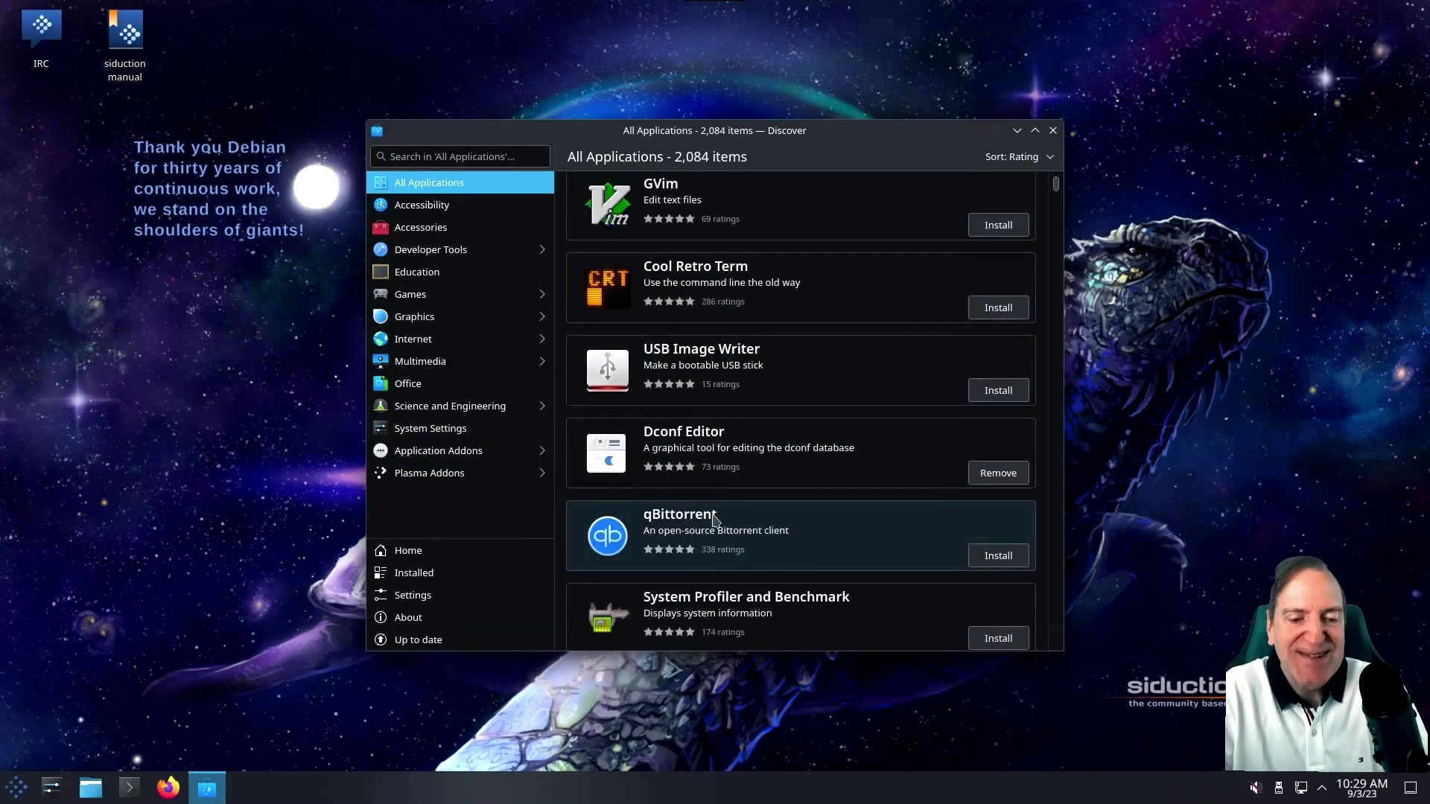
pyautogui.scroll(-4, 713, 519)
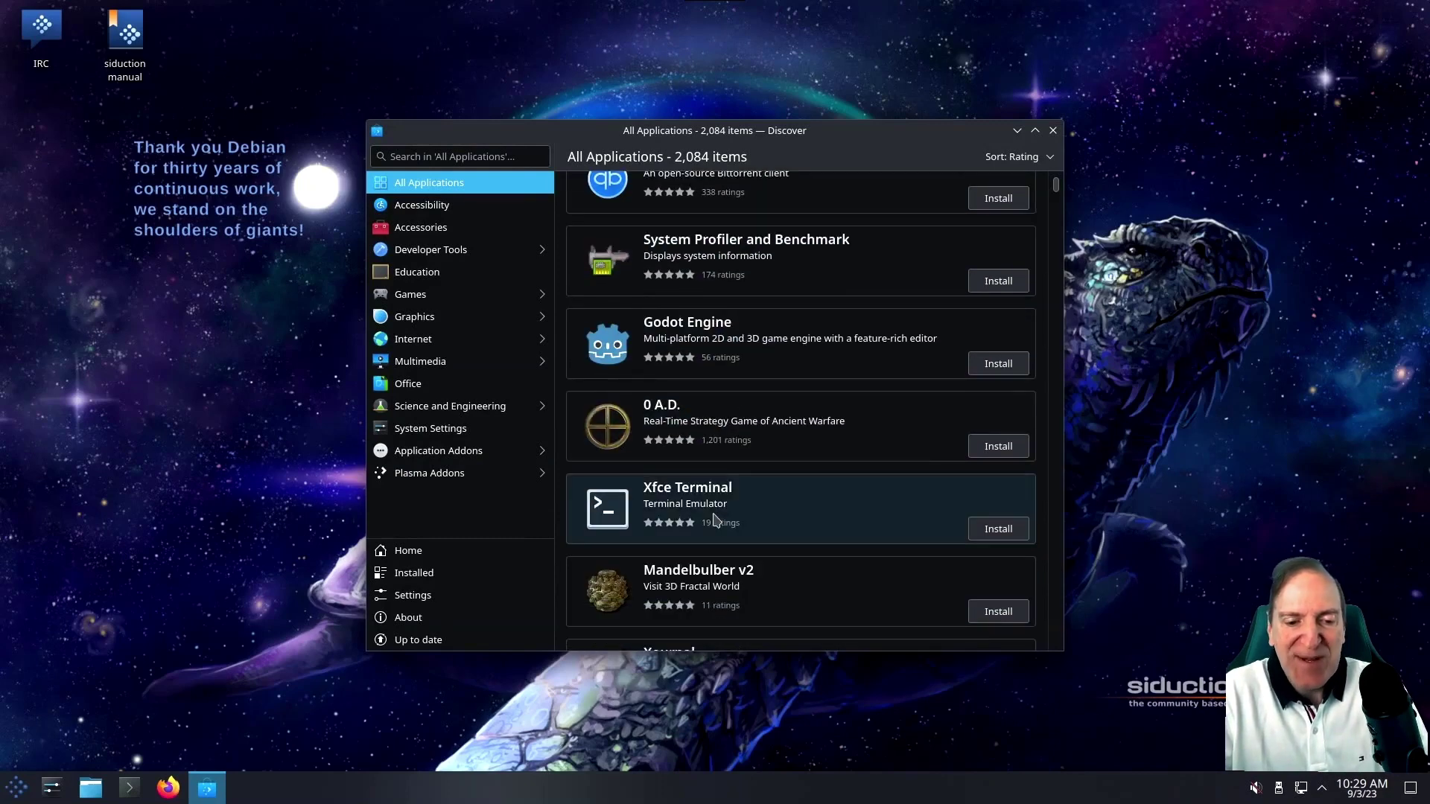
pyautogui.scroll(-1, 724, 516)
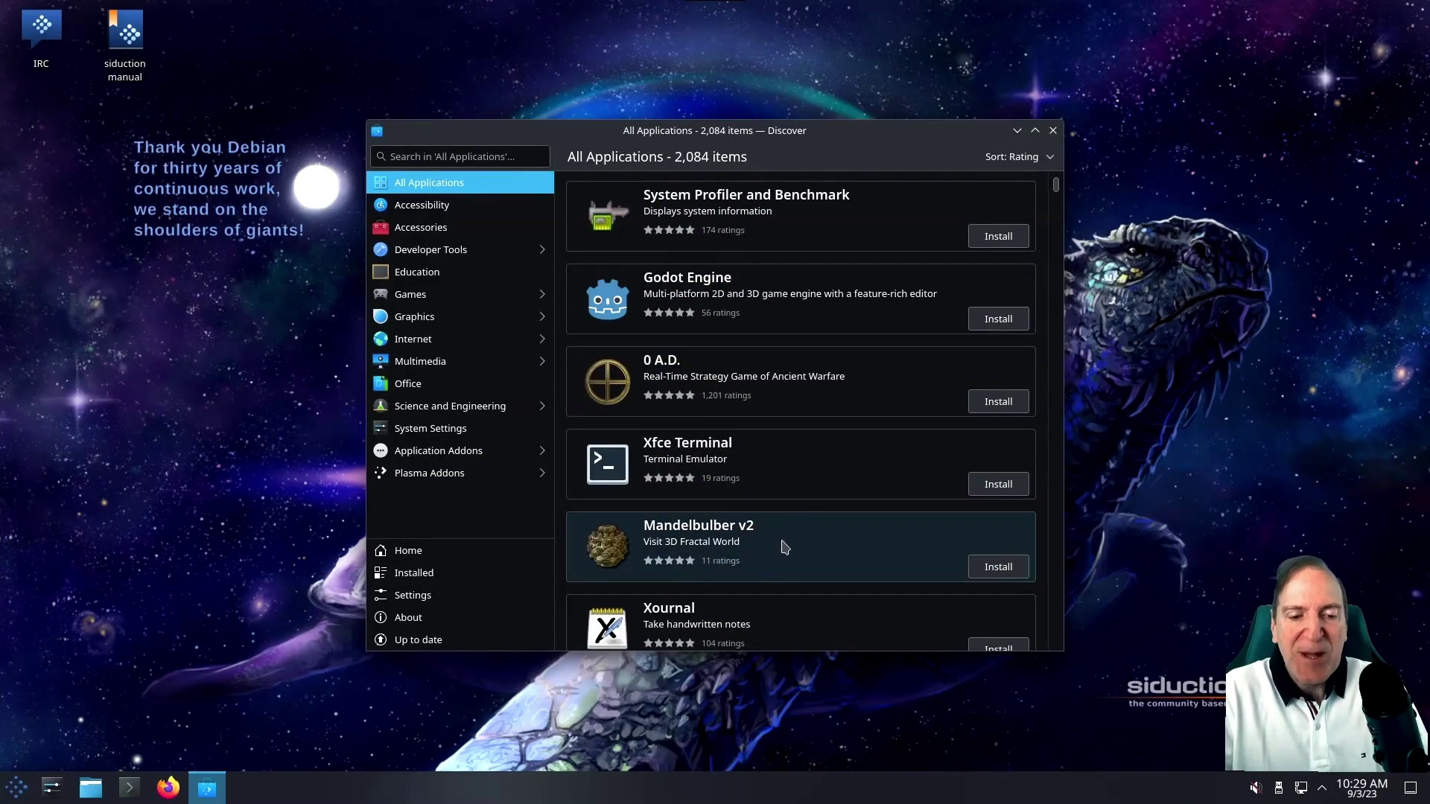
pyautogui.scroll(-3, 784, 547)
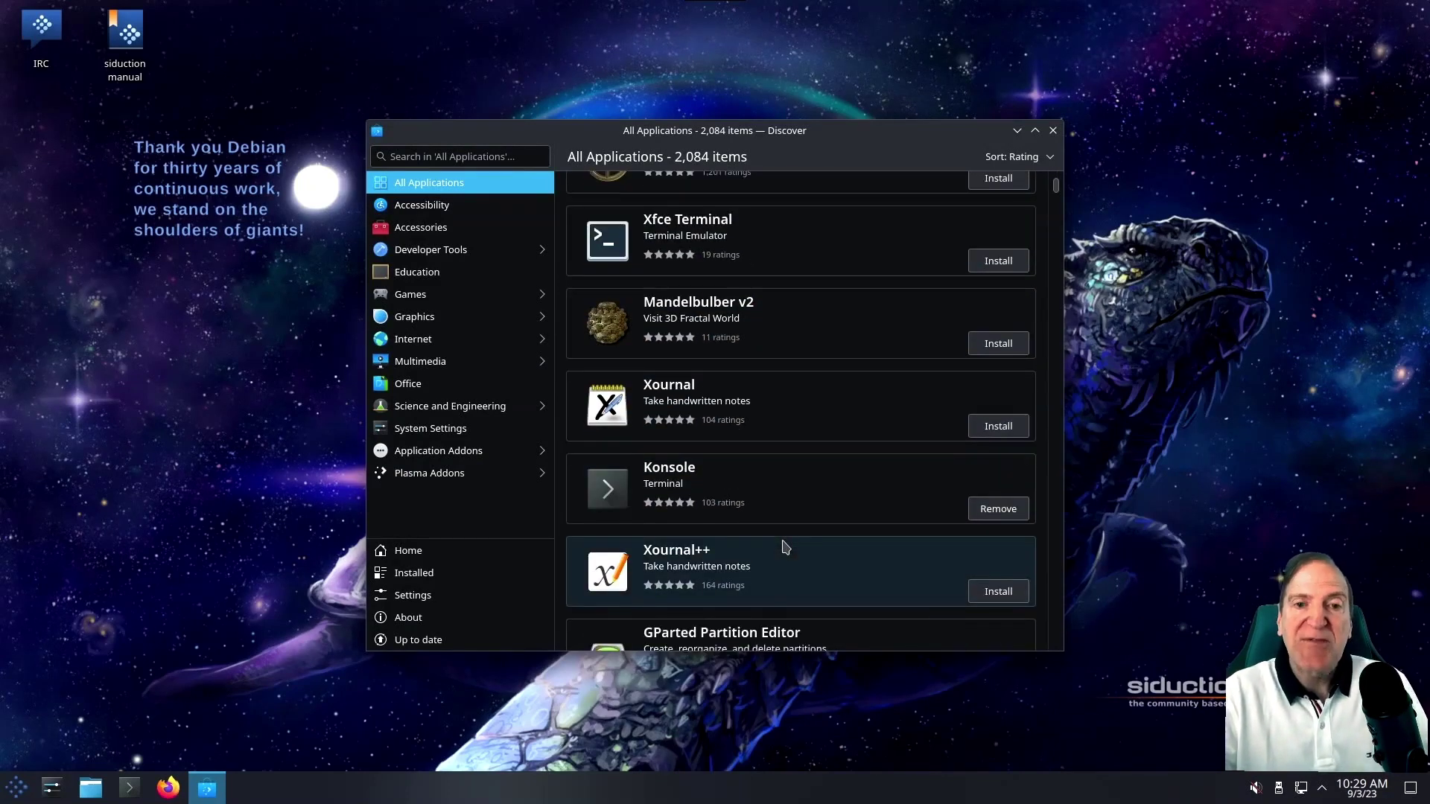
pyautogui.scroll(3, 791, 546)
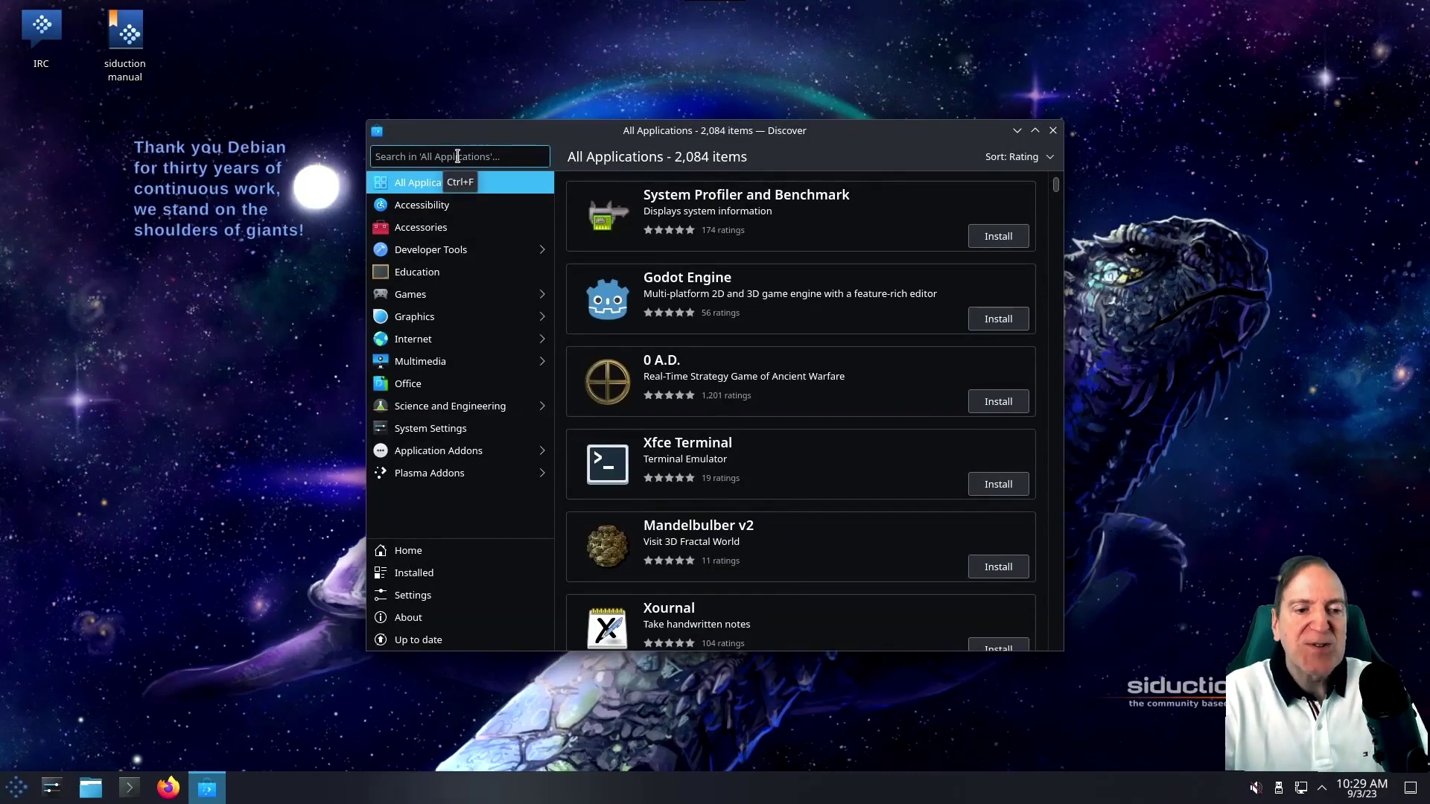
# Step: Search Discover for "blender", open the Blender page and install it, authenticating with the root password
pyautogui.write('blender')
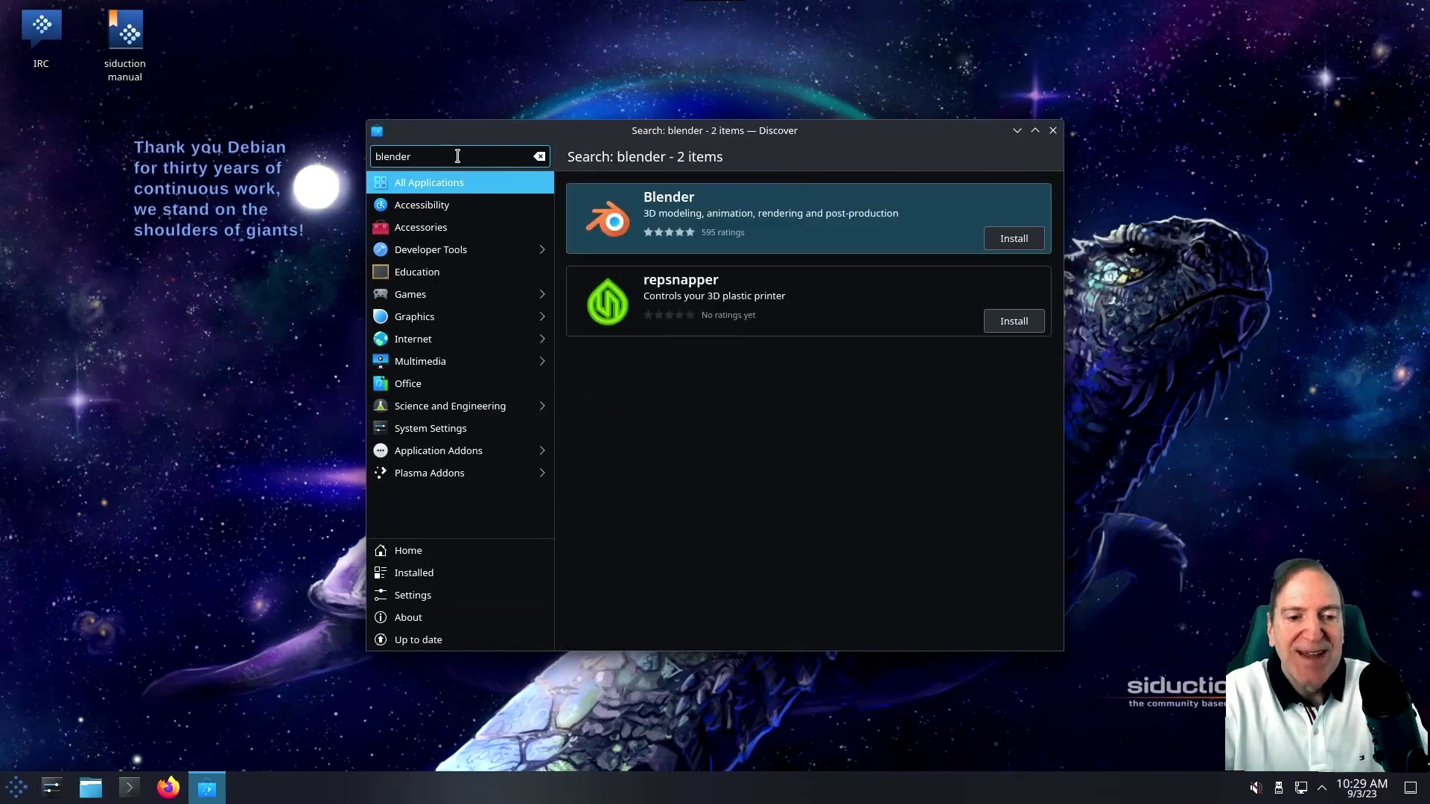
pyautogui.click(735, 239)
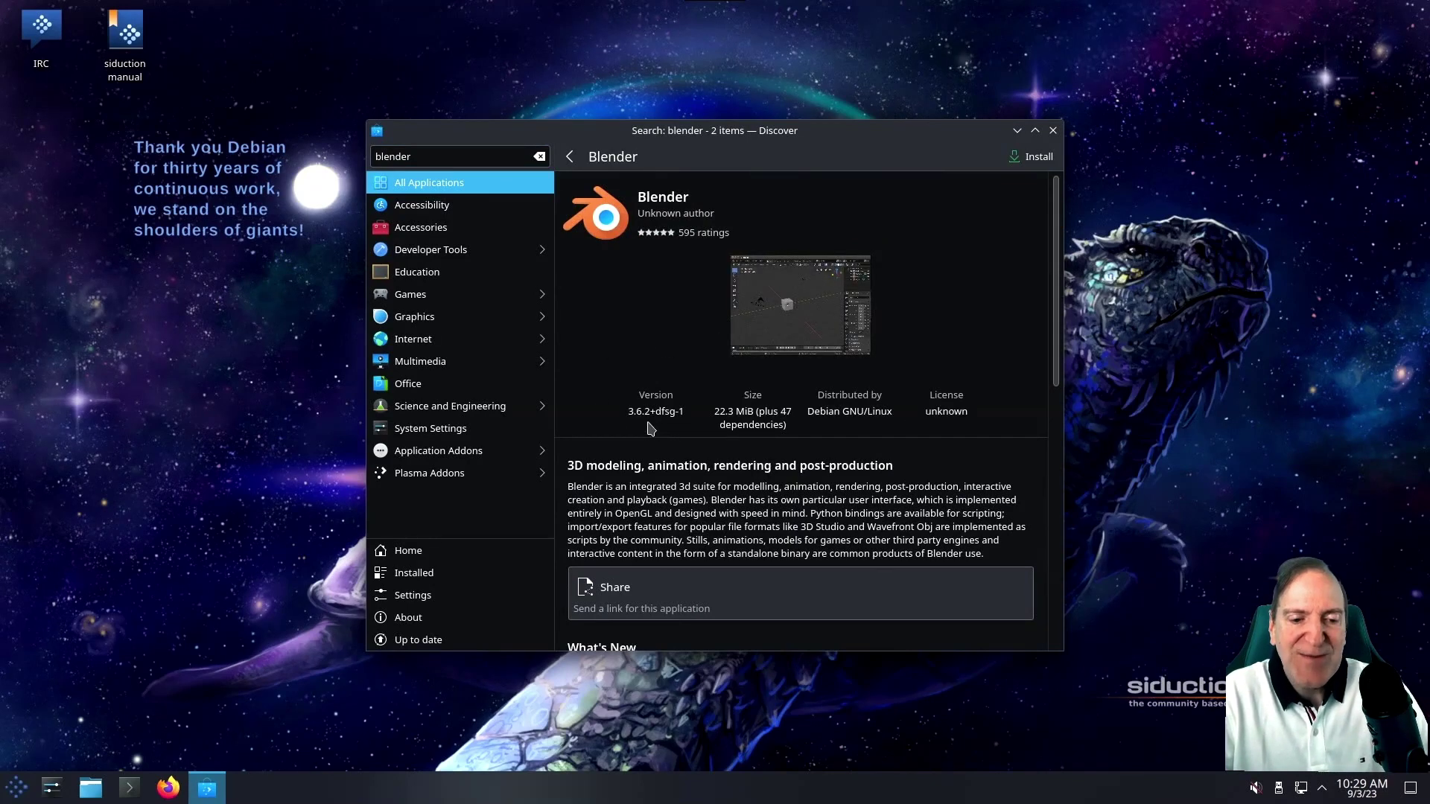
pyautogui.click(1031, 156)
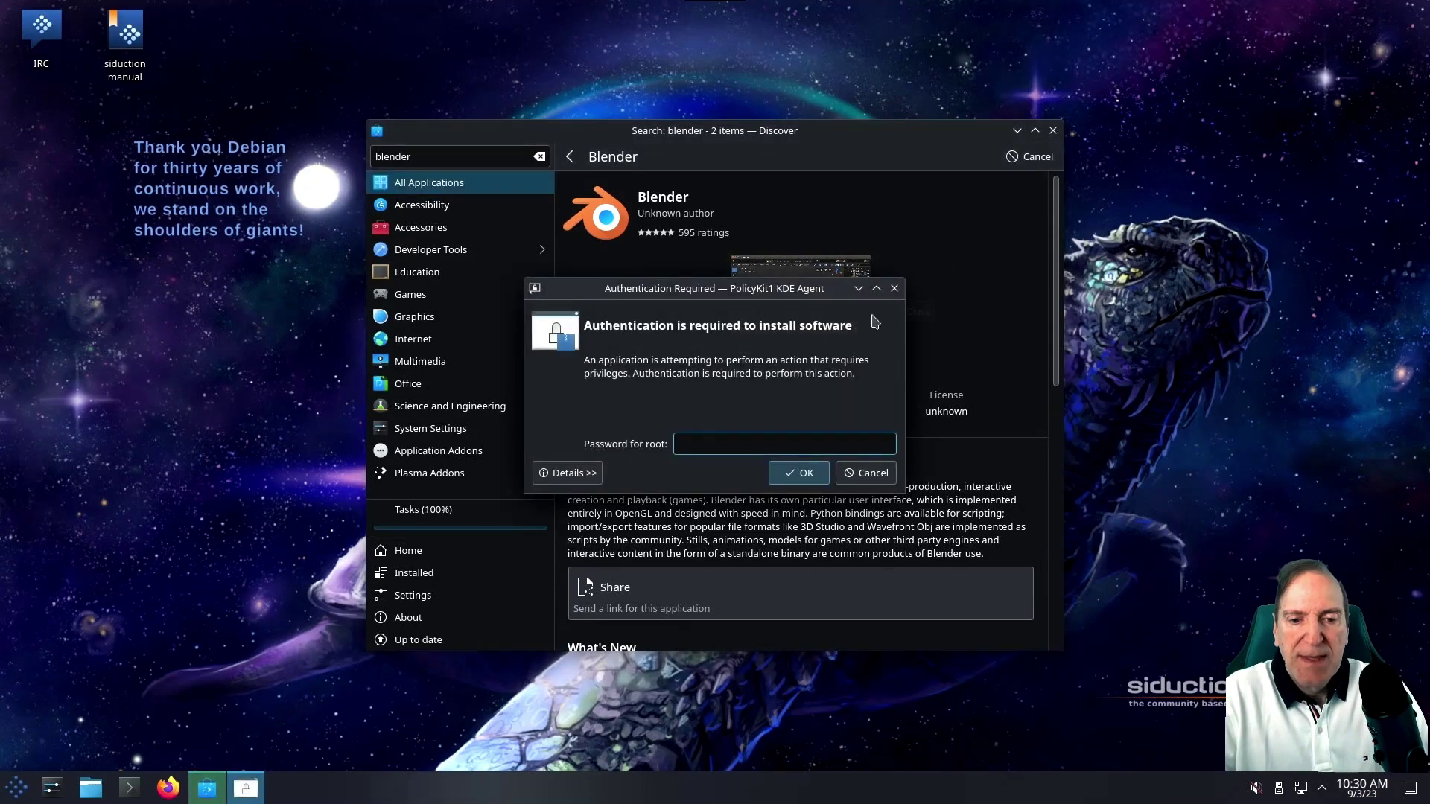
pyautogui.write('********')
pyautogui.press('Return')
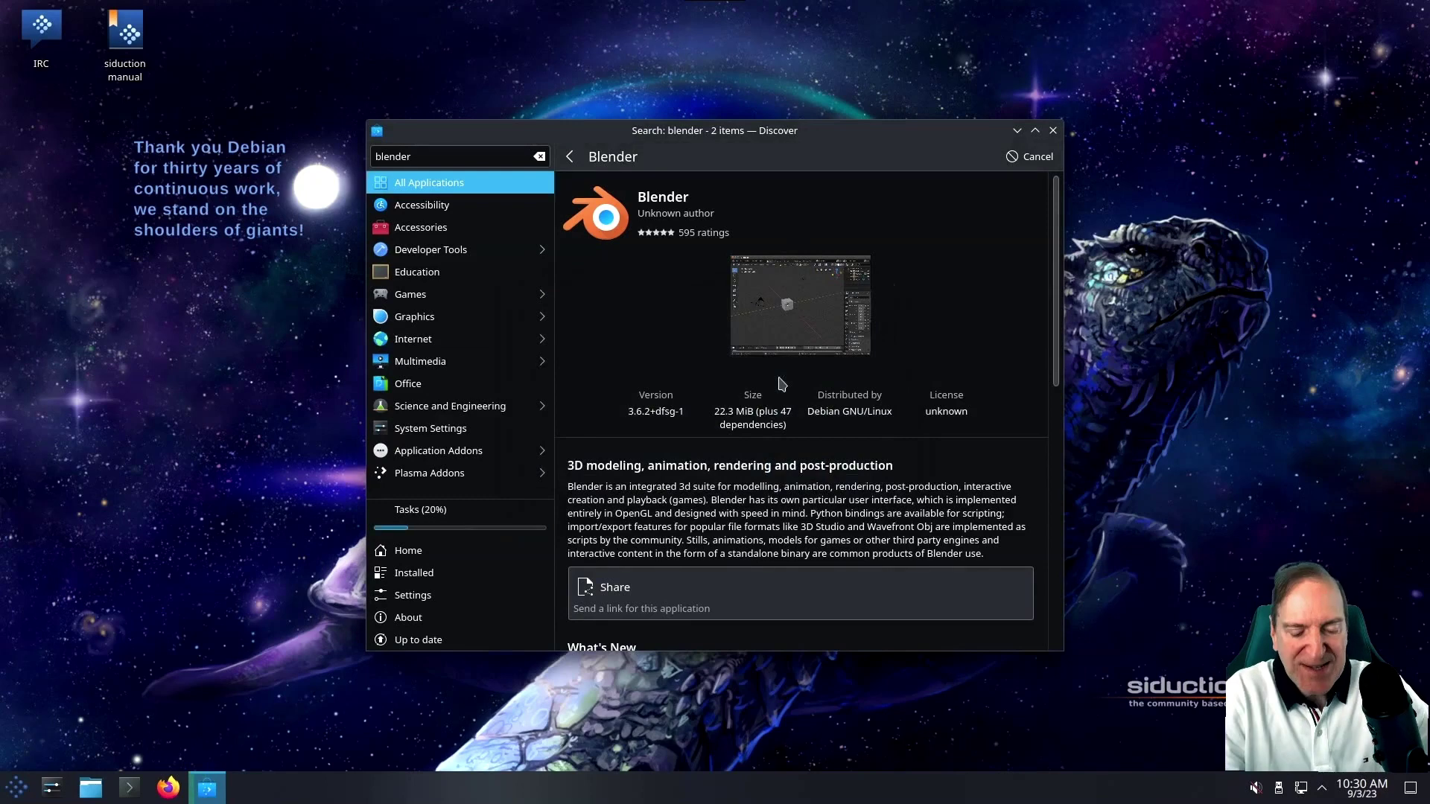
pyautogui.scroll(-2, 921, 473)
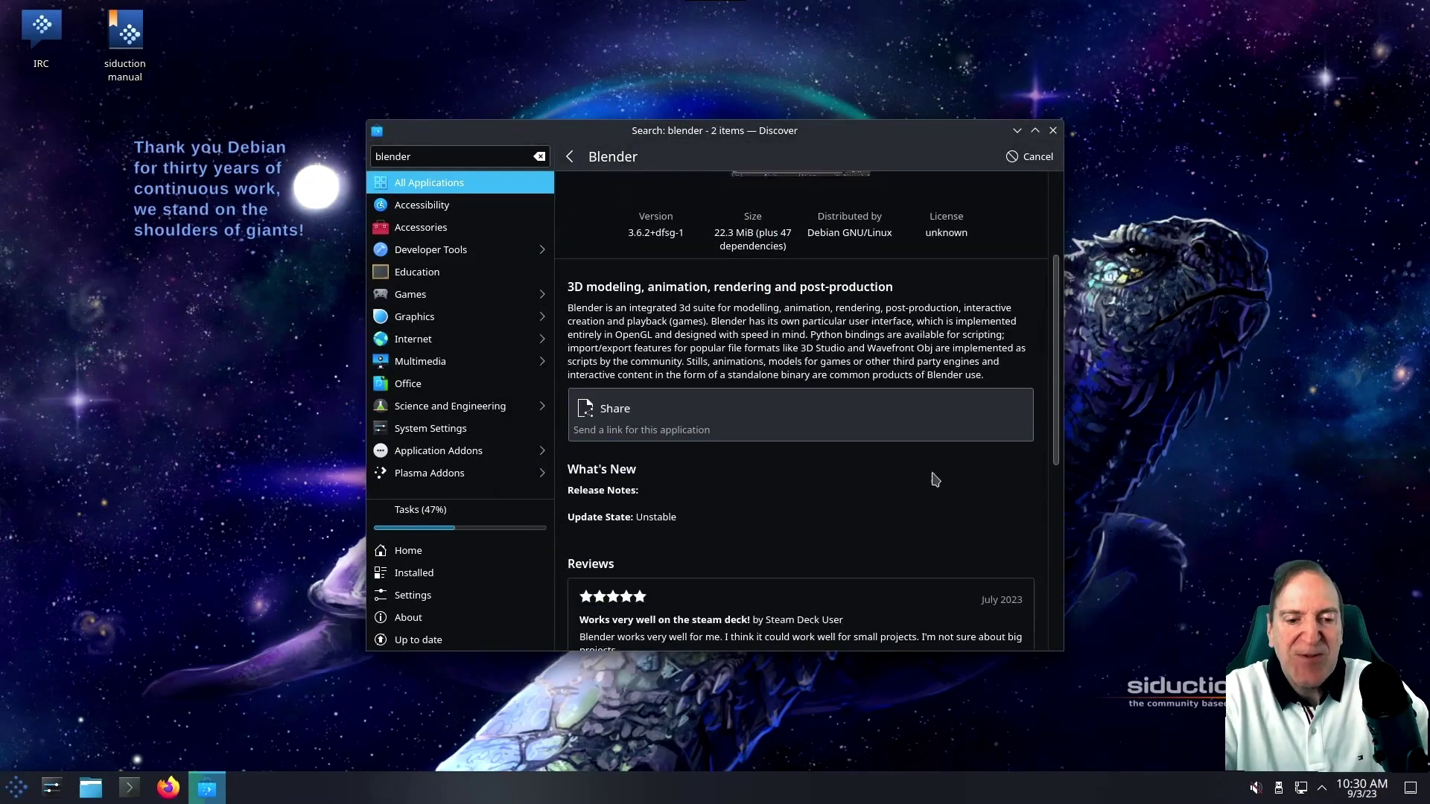
pyautogui.scroll(-4, 936, 479)
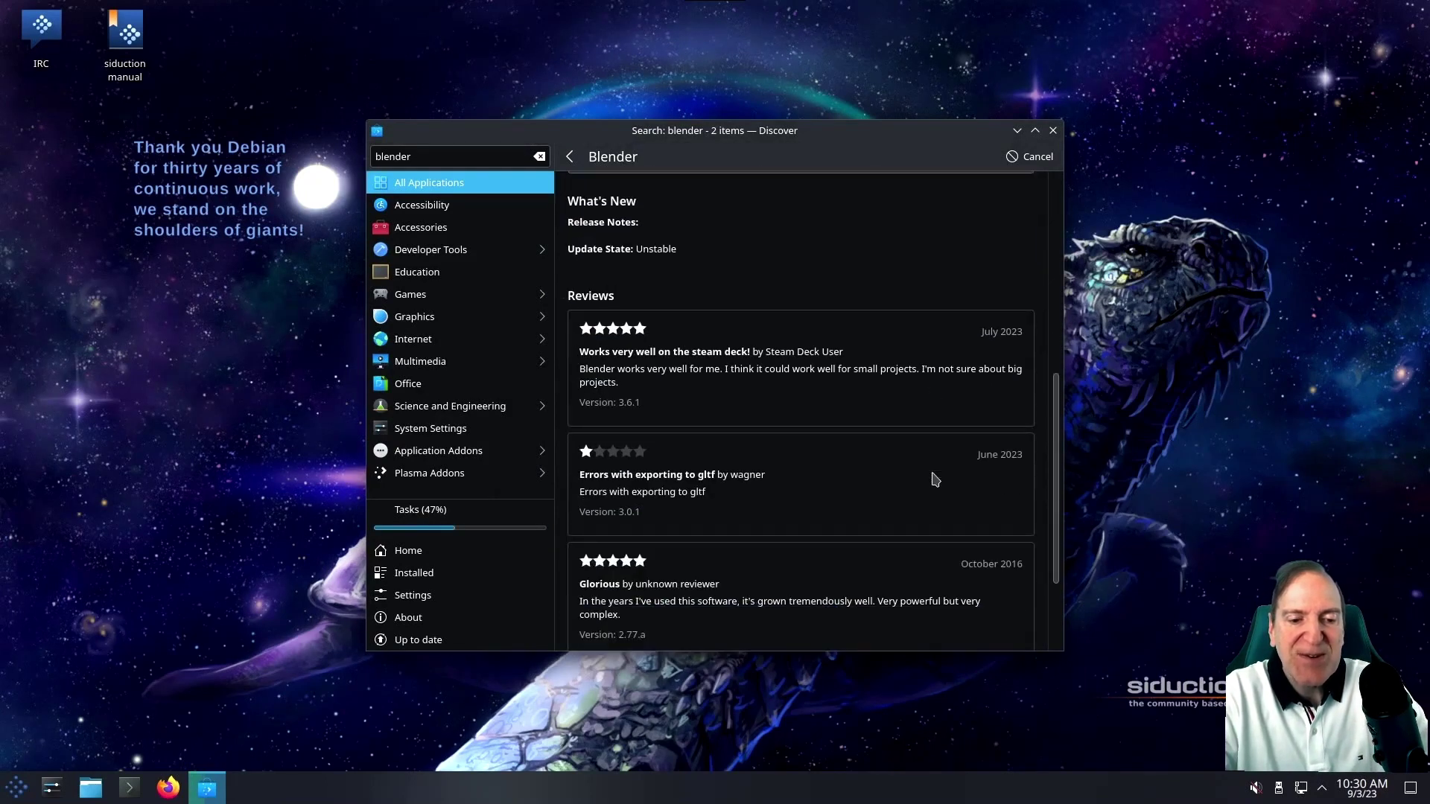
pyautogui.scroll(-1, 935, 479)
pyautogui.scroll(7, 936, 479)
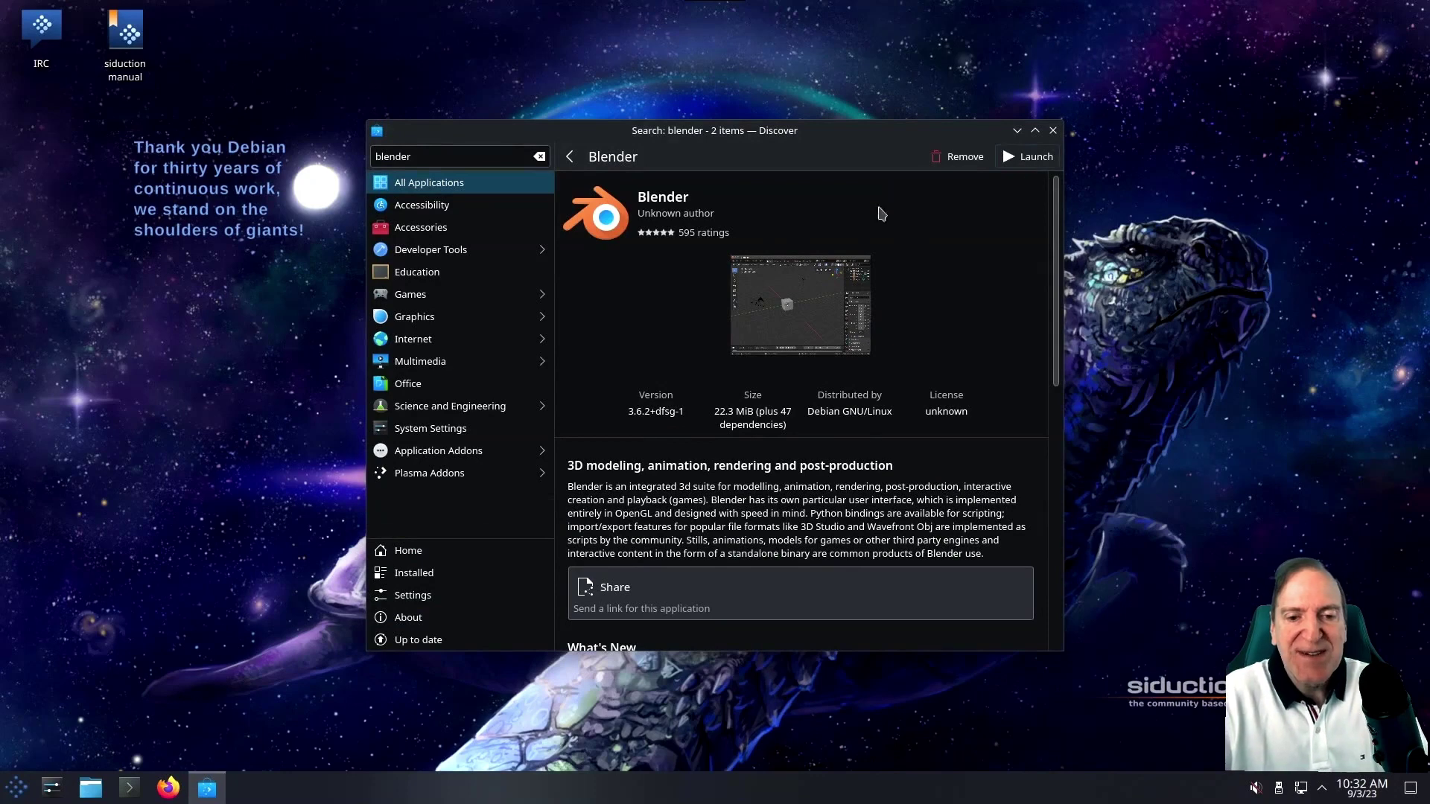
# Step: Launch Blender from the Graphics applications, accept the default Quick Setup, and close both Blender and Discover
pyautogui.click(17, 788)
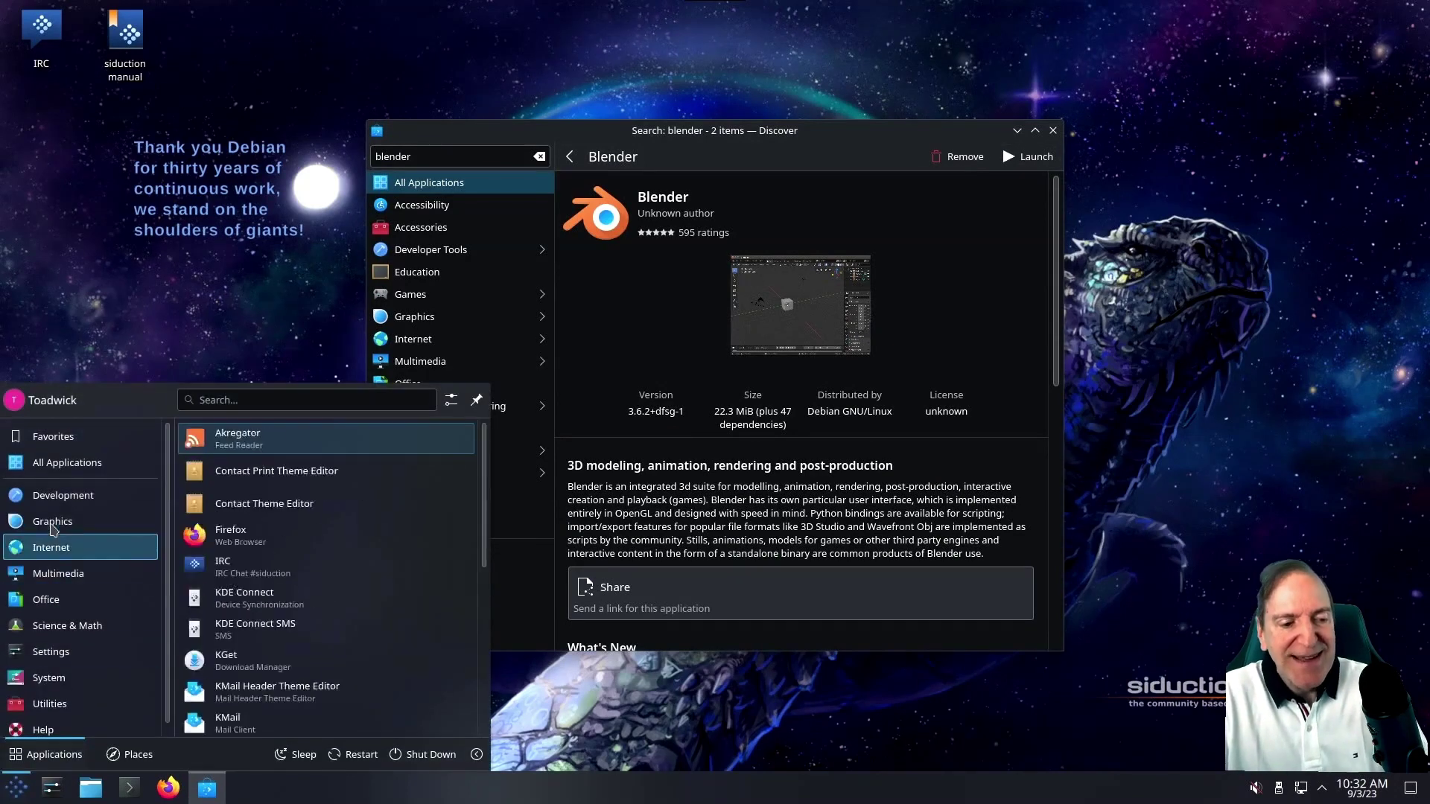
pyautogui.moveTo(52, 527)
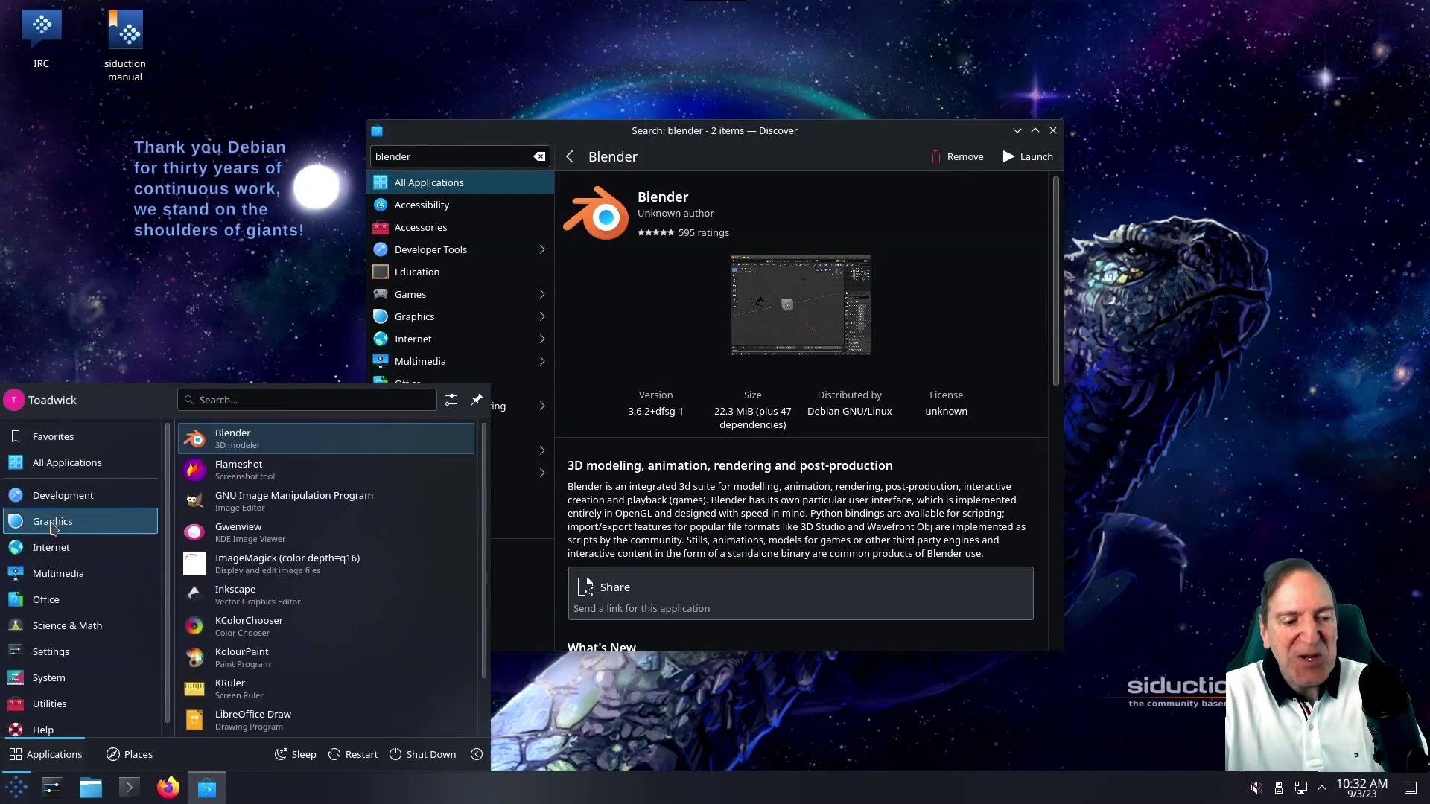
pyautogui.click(247, 440)
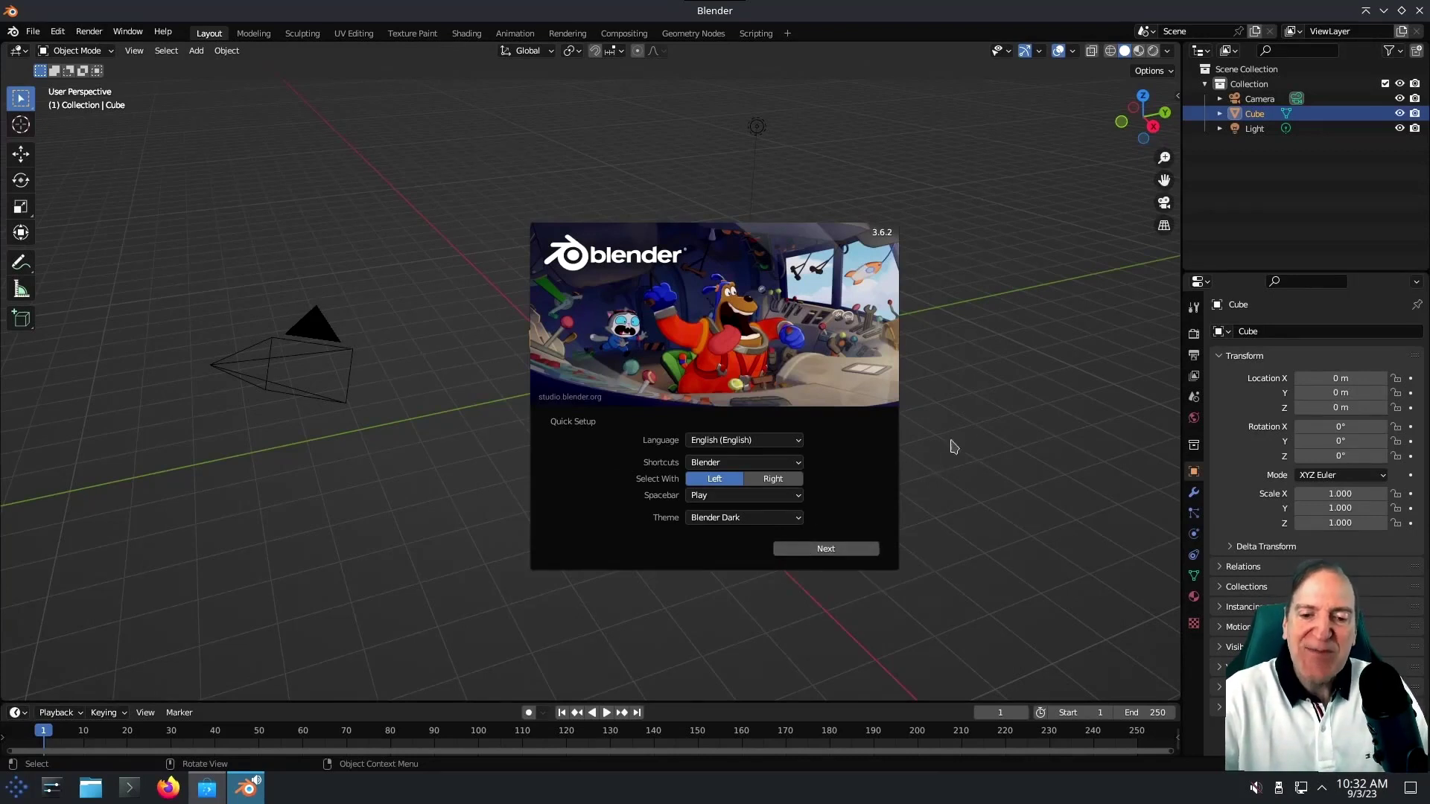
pyautogui.click(856, 549)
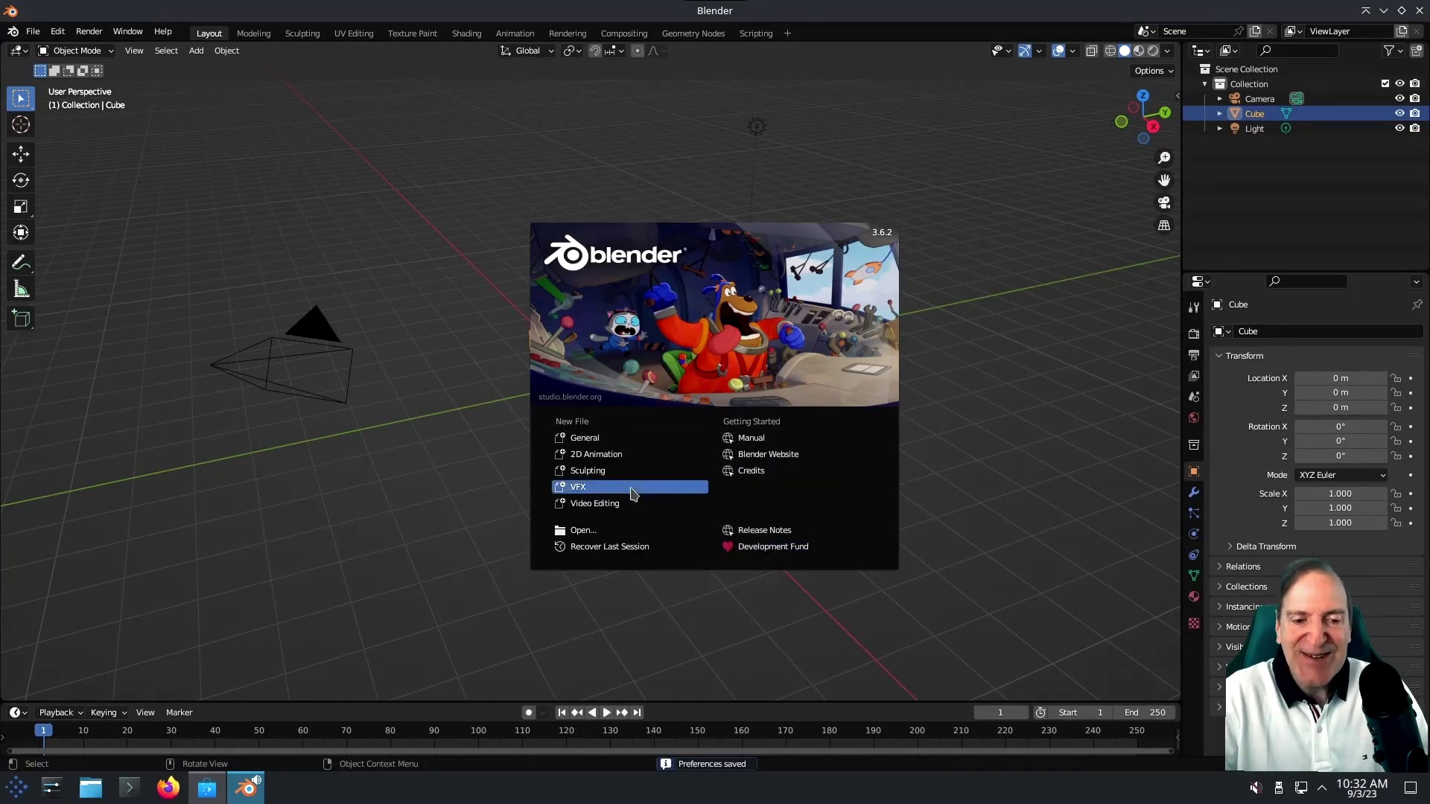
pyautogui.click(1420, 12)
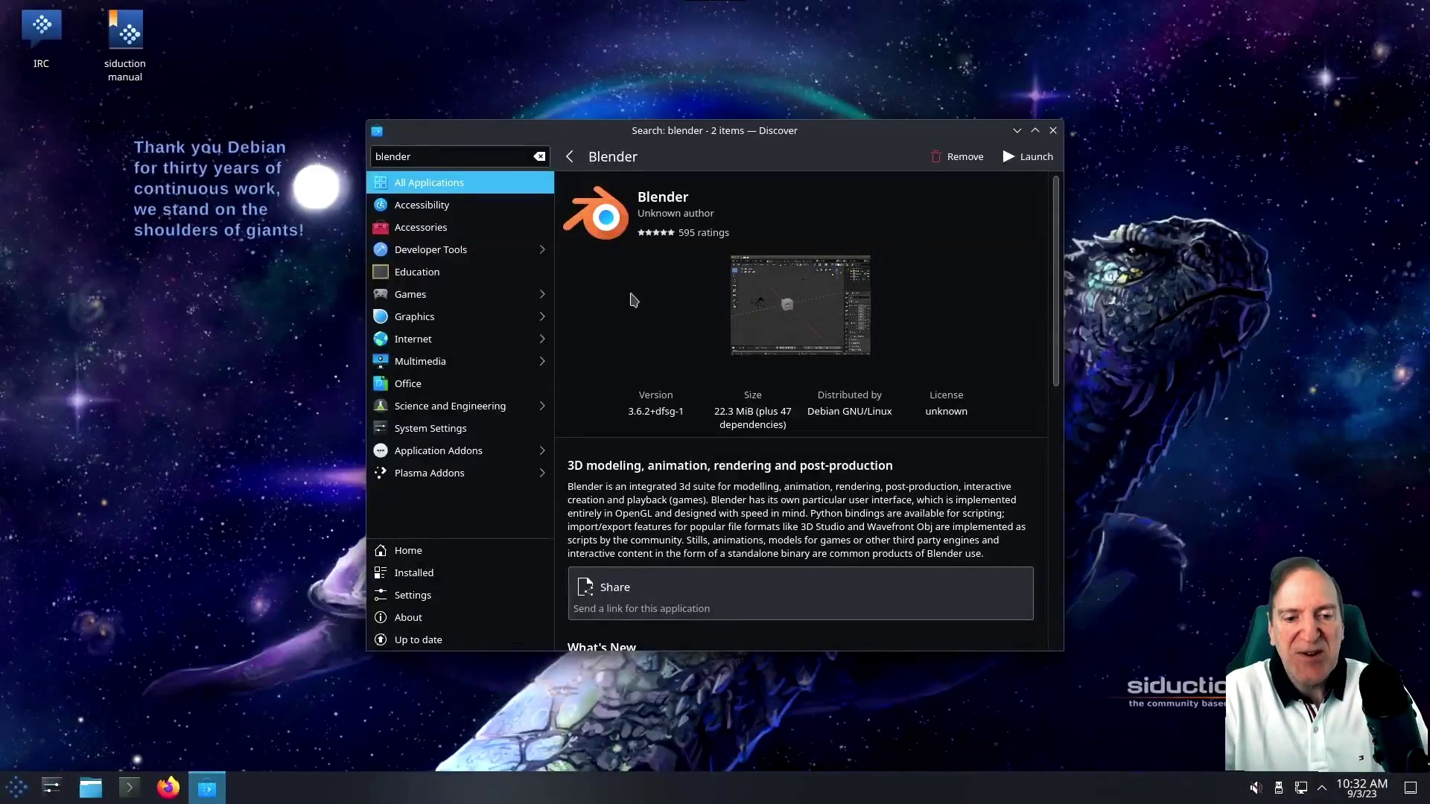
pyautogui.click(1054, 131)
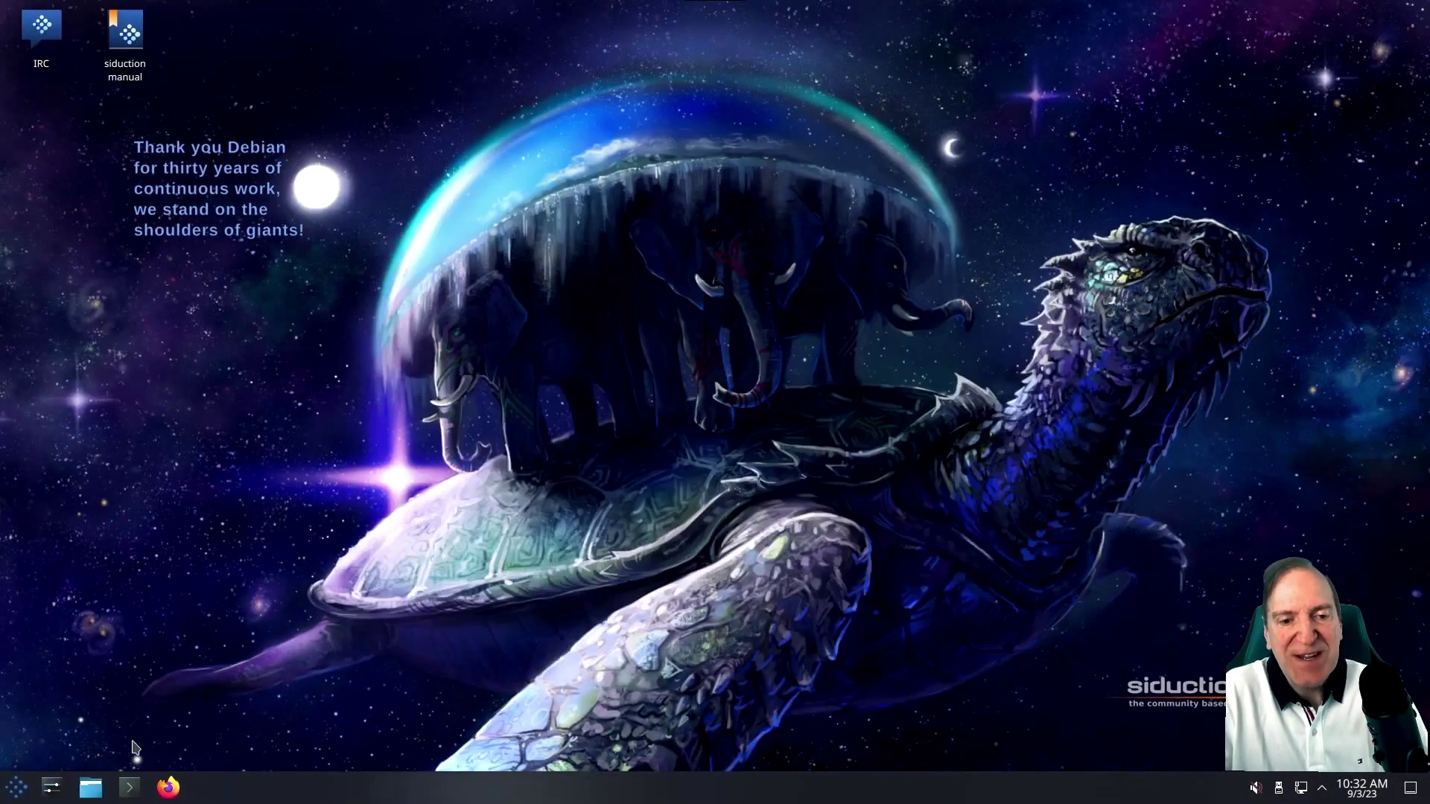
# Step: Open a Konsole terminal and enlarge its text by two zoom steps
pyautogui.click(129, 788)
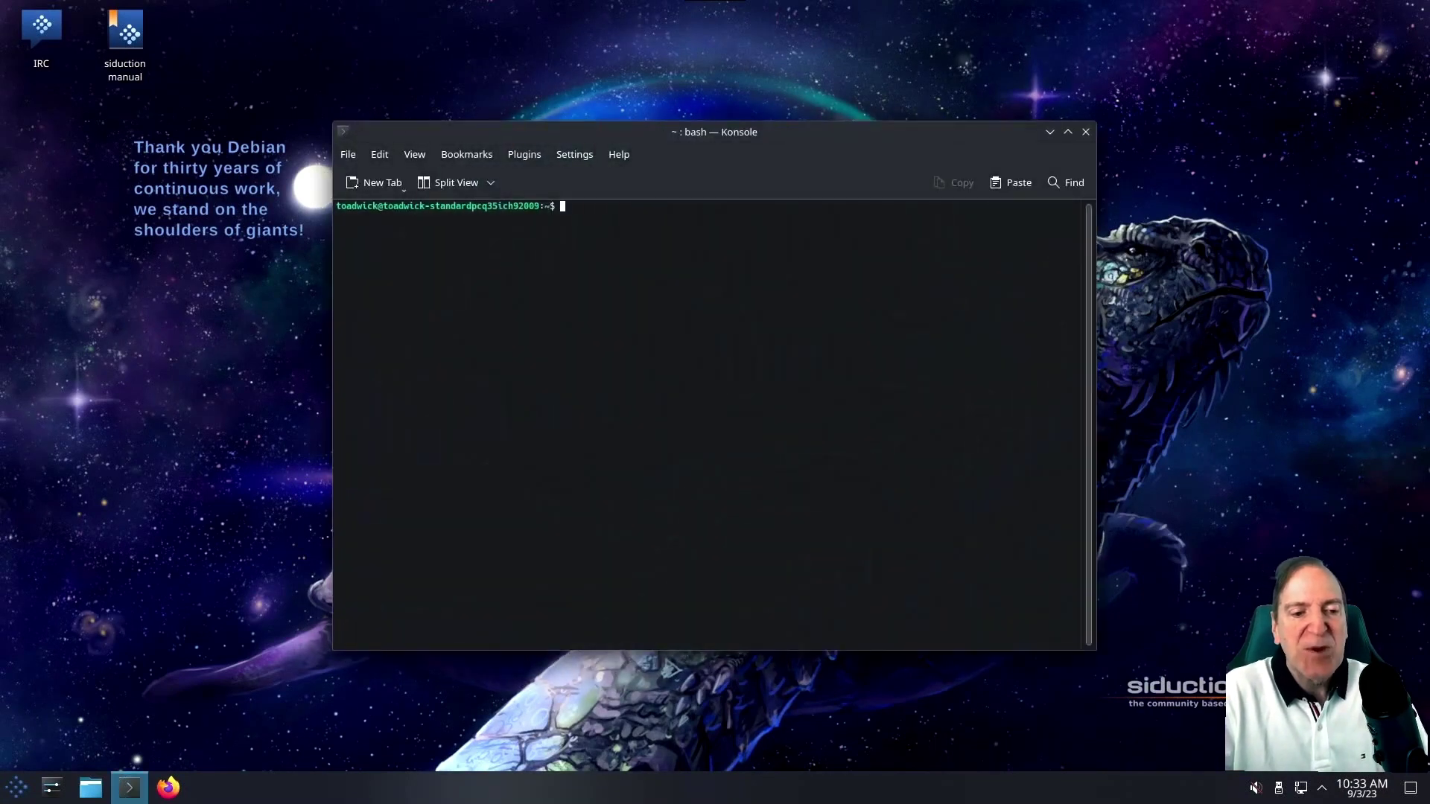
pyautogui.hotkey('ctrl', '+')
pyautogui.hotkey('ctrl', '+')
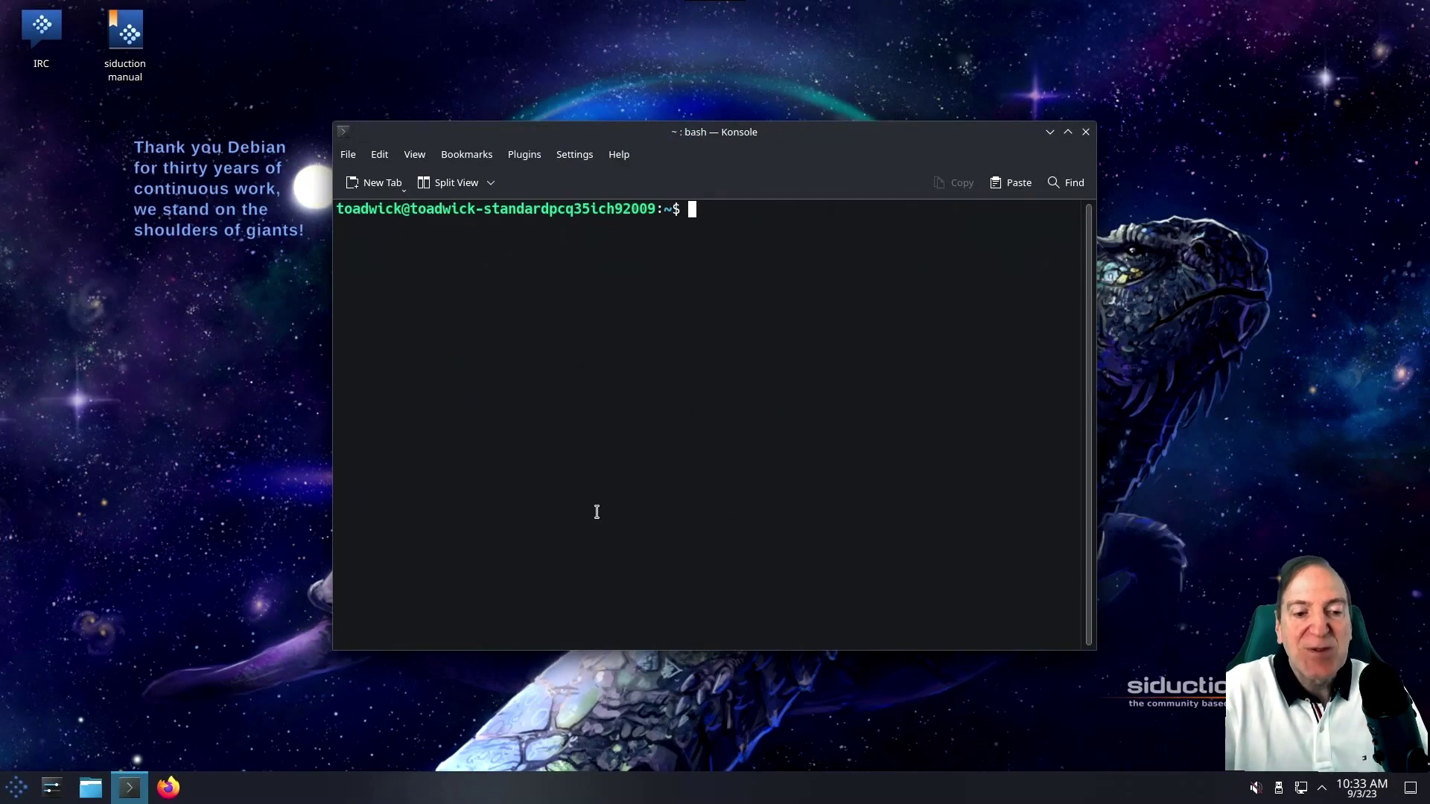
# Step: Search the apt packages for "hypnotx" in the terminal
pyautogui.write('apt')
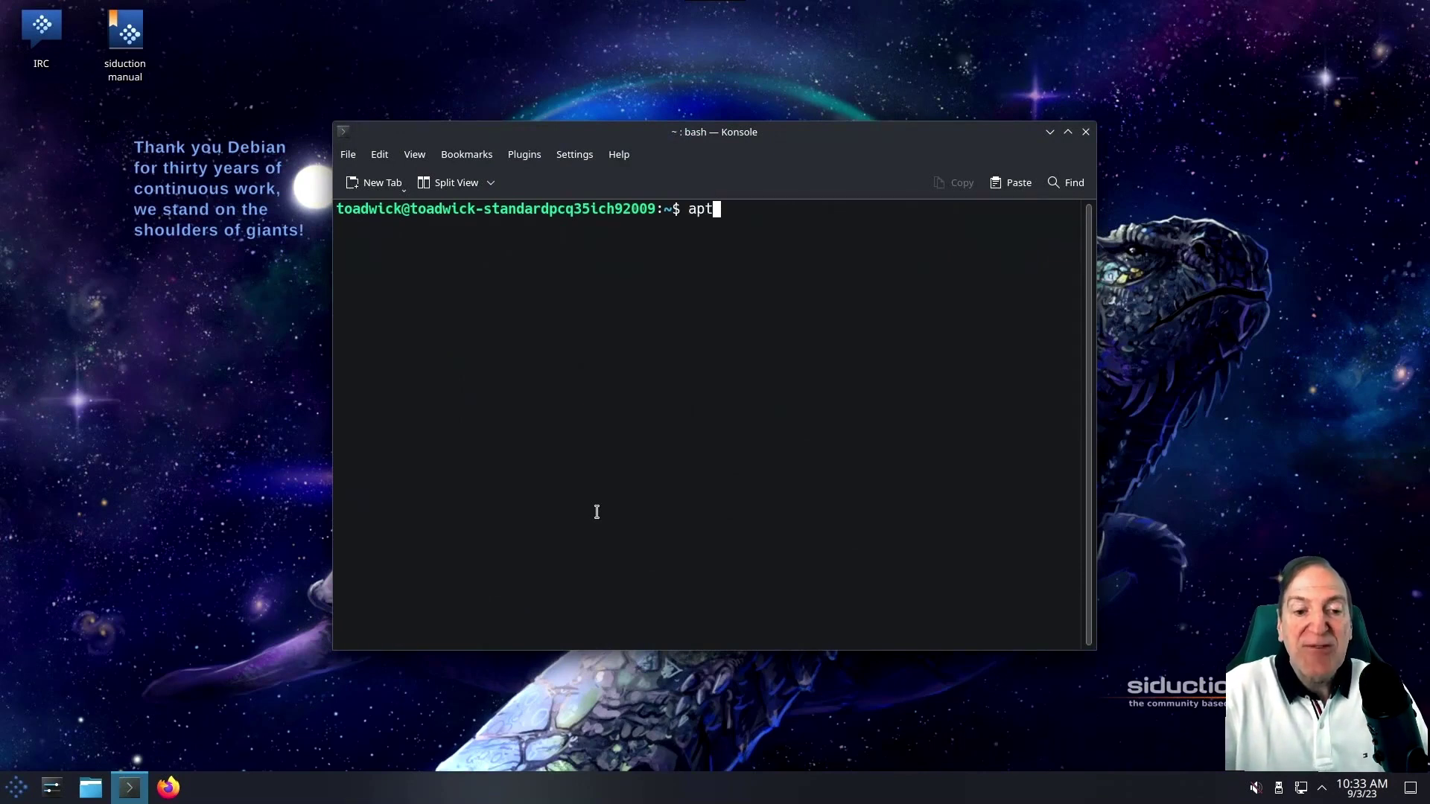
pyautogui.write(' get se')
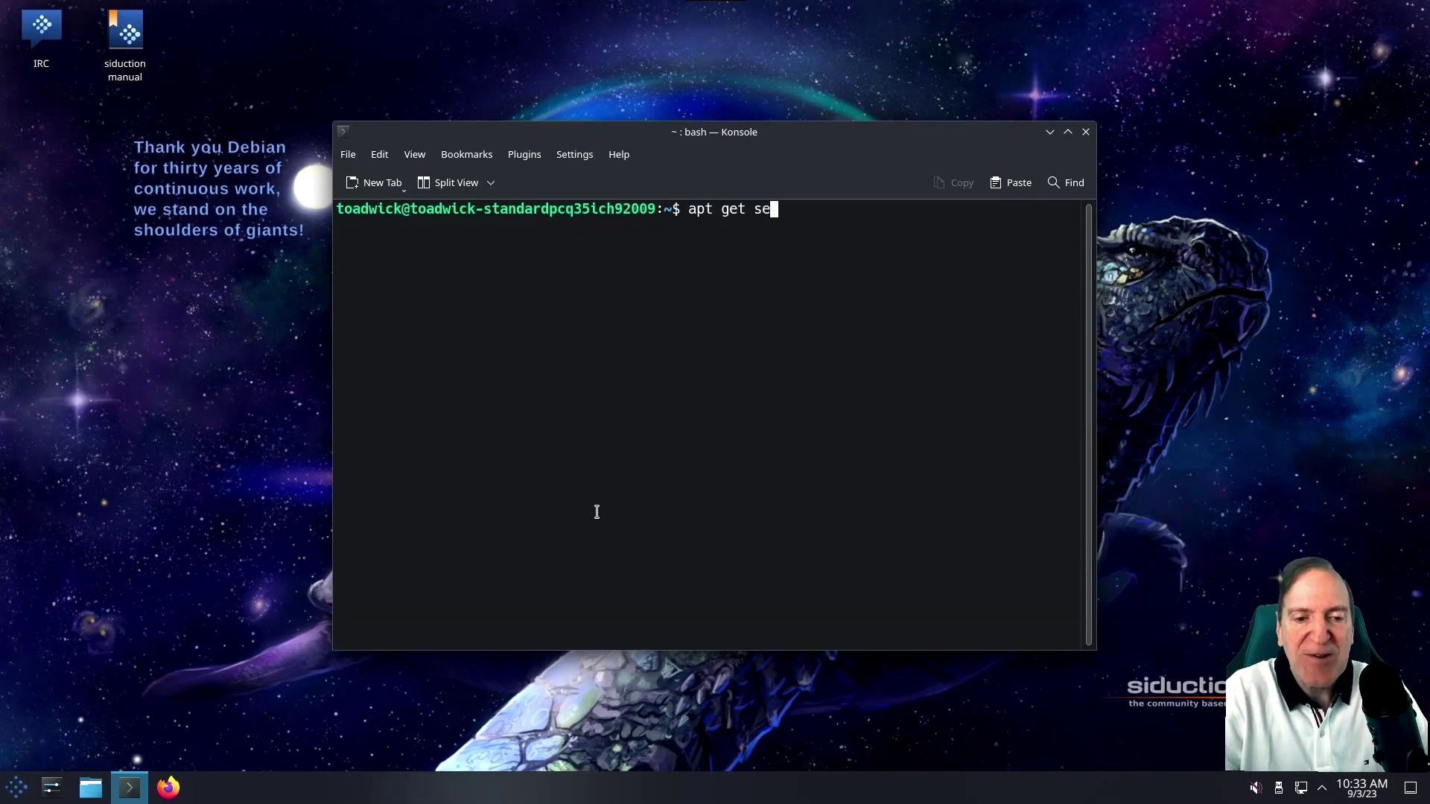
pyautogui.press('BackSpace')
pyautogui.press('BackSpace')
pyautogui.press('BackSpace')
pyautogui.press('BackSpace')
pyautogui.press('BackSpace')
pyautogui.press('BackSpace')
pyautogui.write('search ')
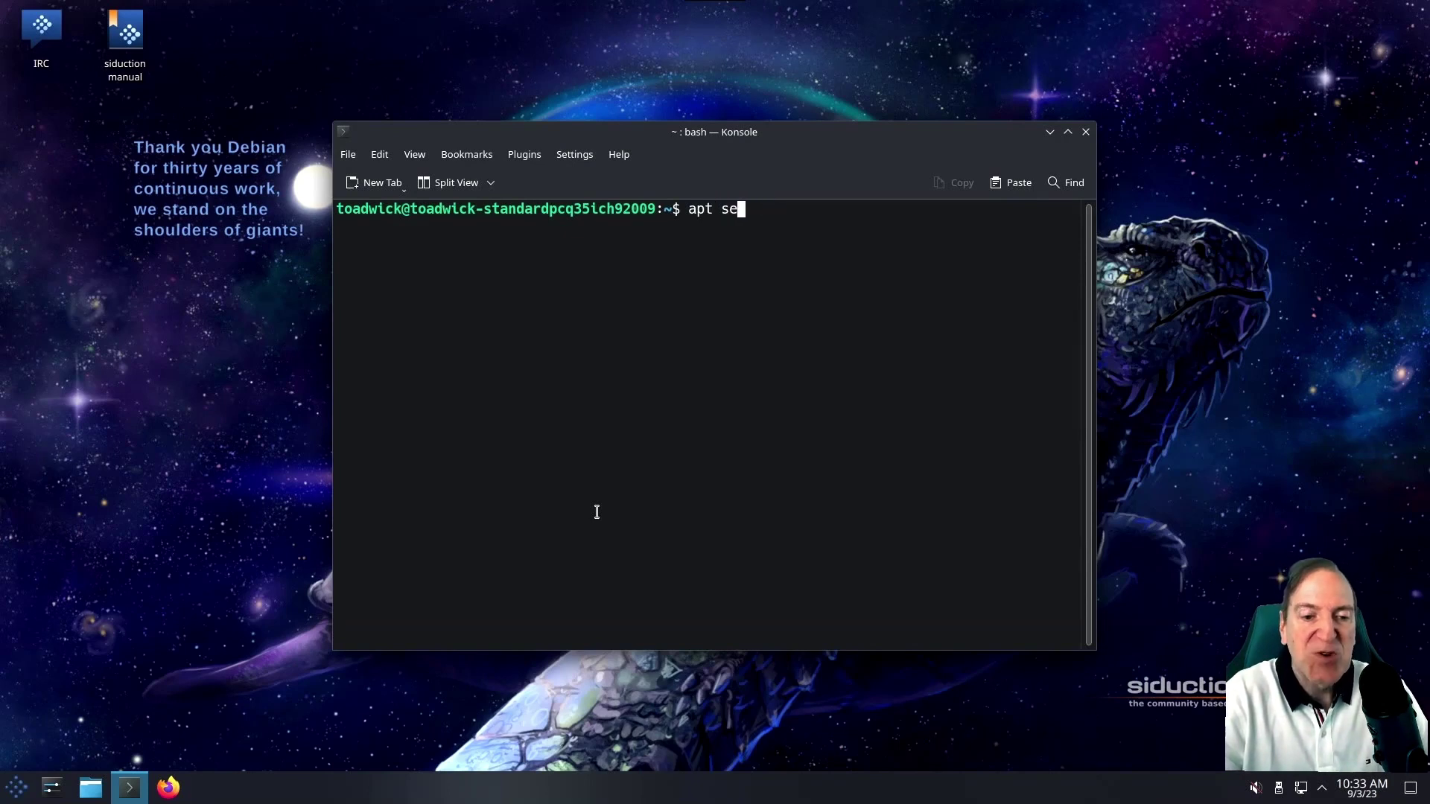
pyautogui.write('hypnotx')
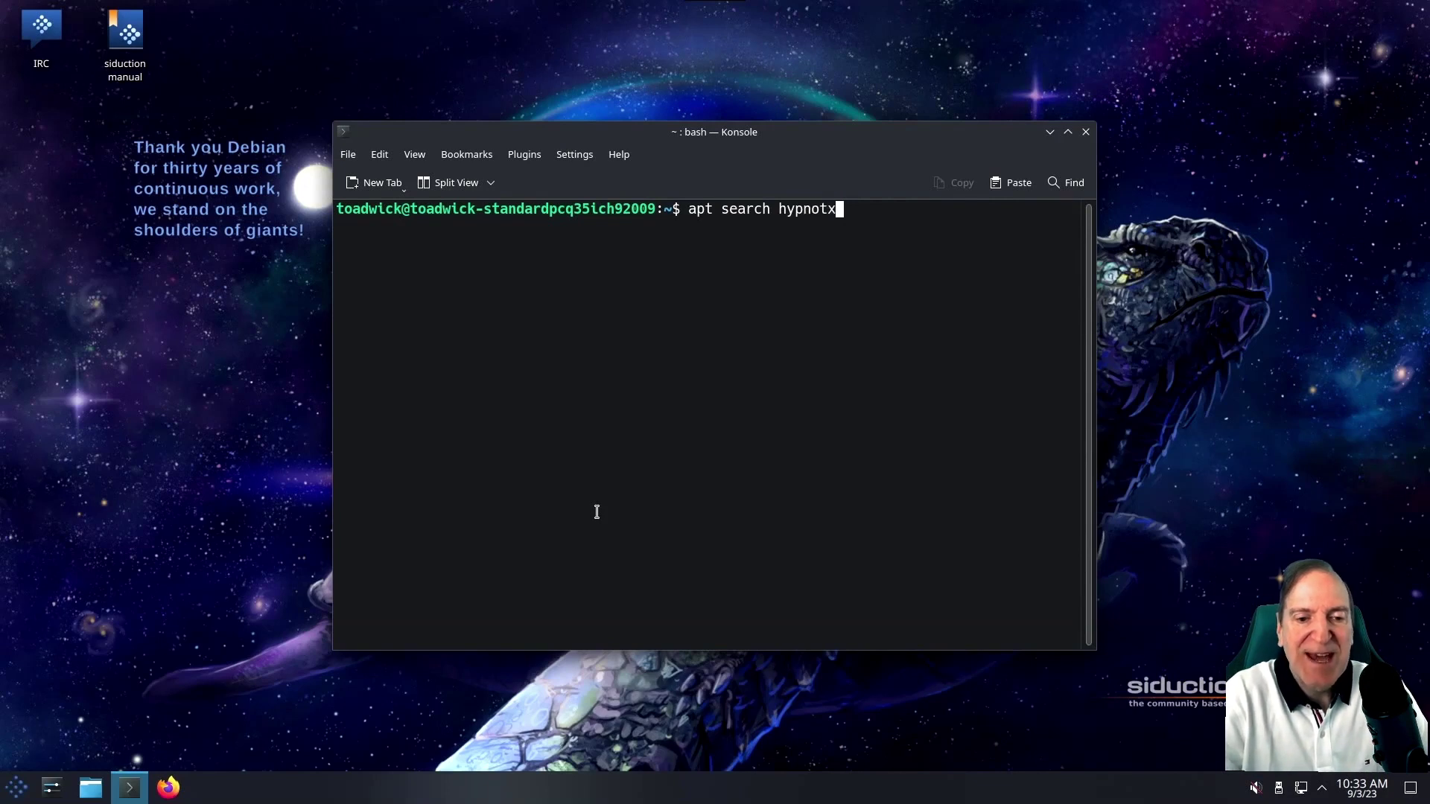
pyautogui.press('Return')
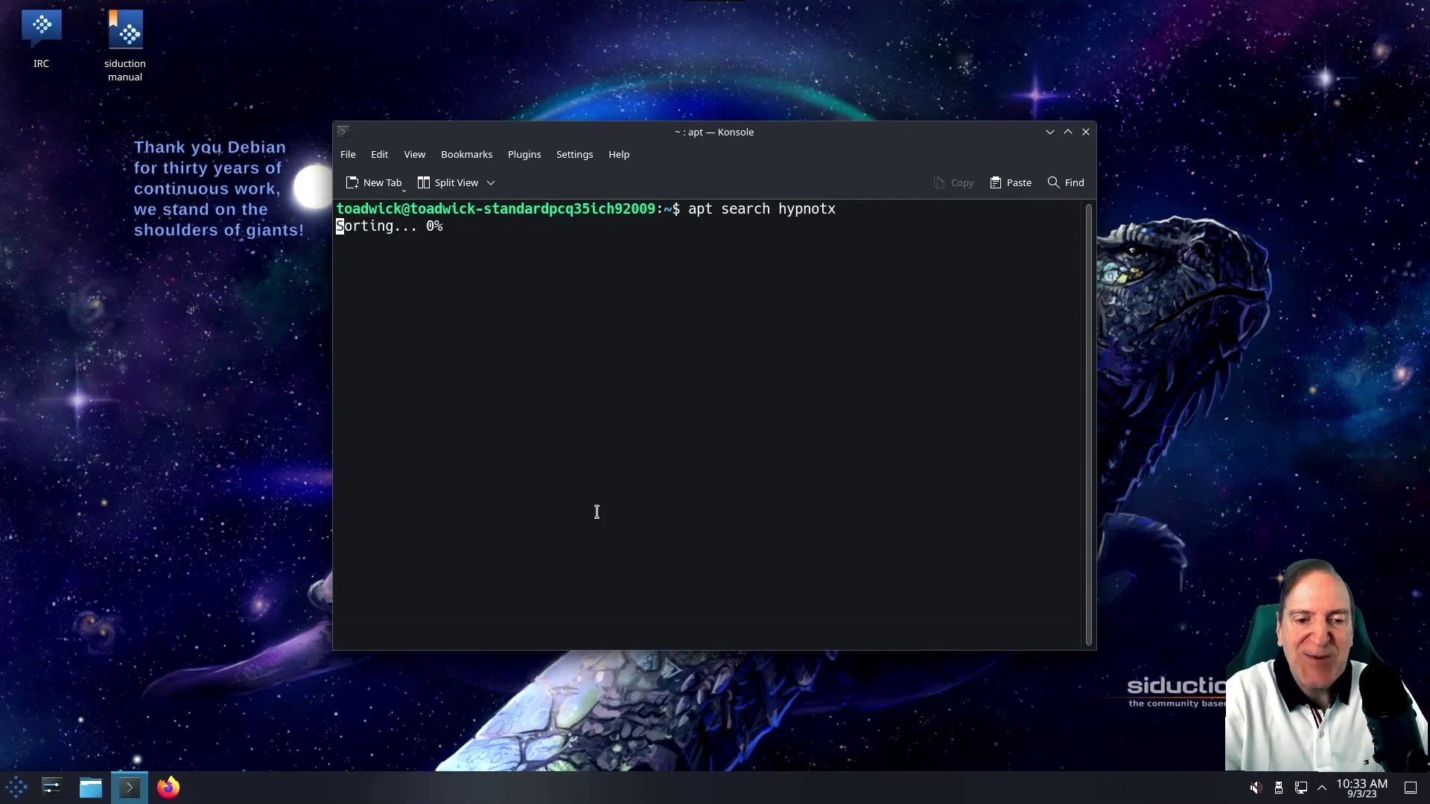
# Step: Repeat the apt package search with the spelling corrected to "hypnotix"
pyautogui.press('Up')
pyautogui.press('Left')
pyautogui.write('i')
pyautogui.press('Return')
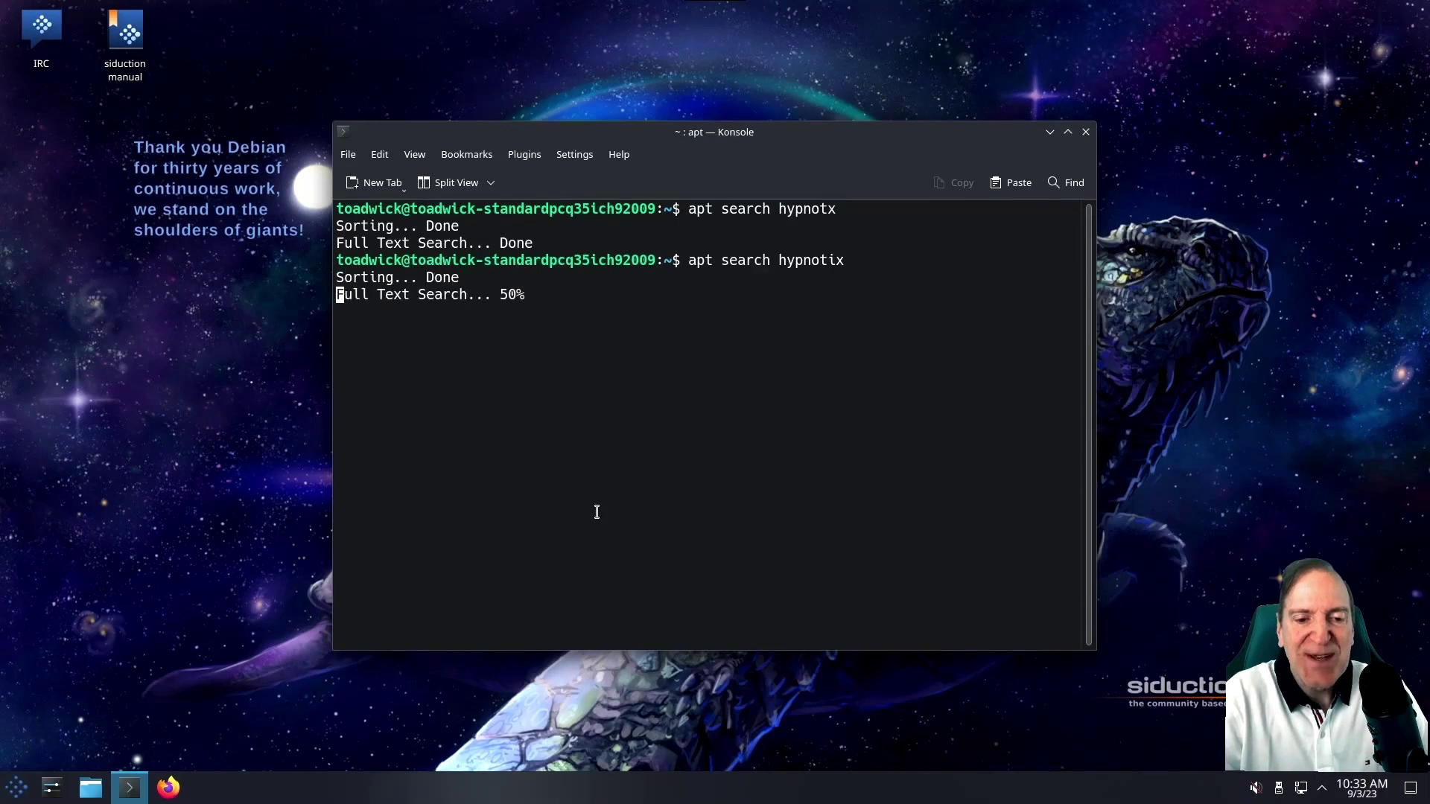
# Step: Search the apt packages for "obs-studio", reusing the previous search command
pyautogui.press('Up')
pyautogui.press('BackSpace')
pyautogui.press('BackSpace')
pyautogui.press('BackSpace')
pyautogui.press('BackSpace')
pyautogui.press('BackSpace')
pyautogui.press('BackSpace')
pyautogui.press('BackSpace')
pyautogui.press('BackSpace')
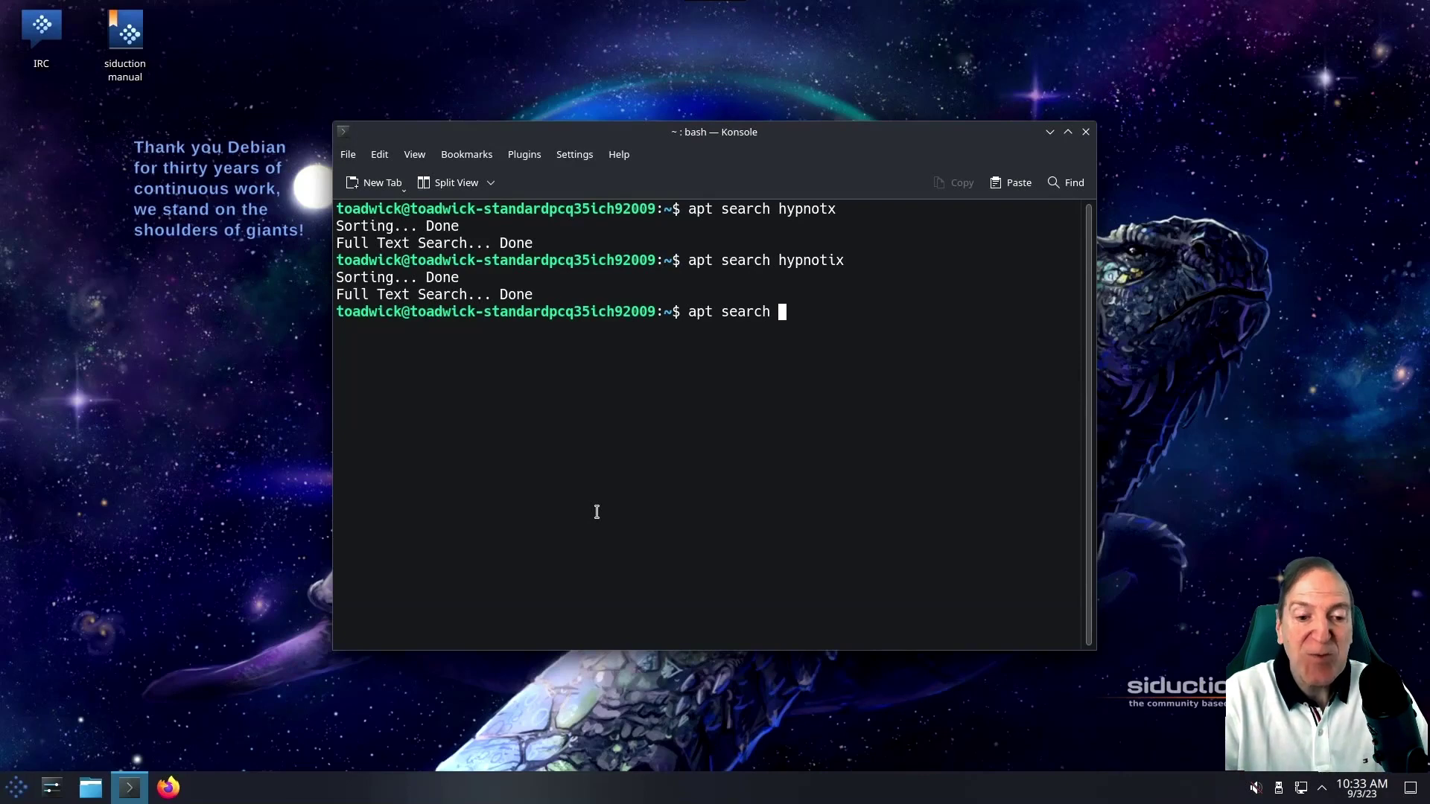
pyautogui.write('obs-studio')
pyautogui.press('Return')
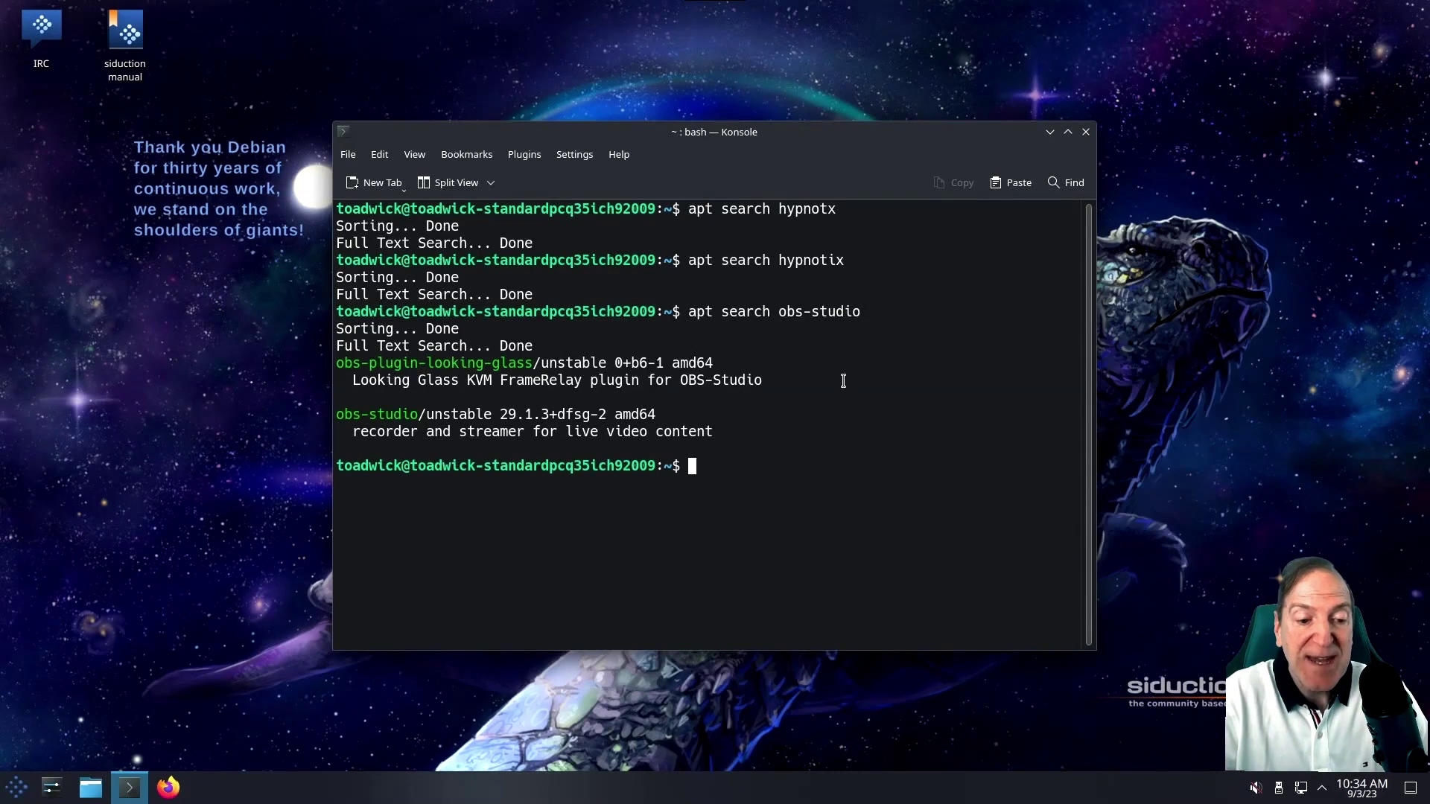
# Step: Try to install obs-studio with "sudo apt install obs-studio", entering the account password
pyautogui.write('sudo apt')
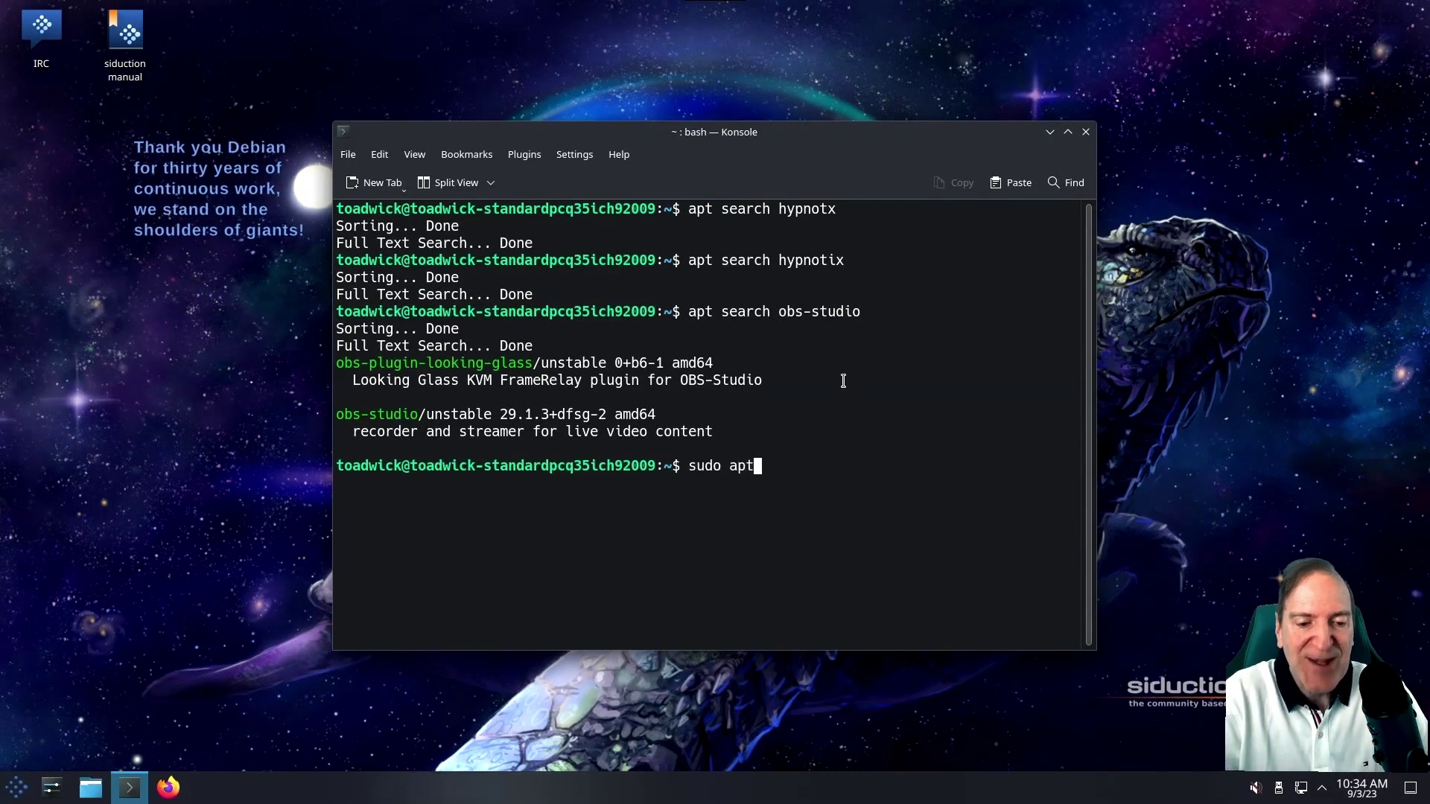
pyautogui.write(' install obs-studi')
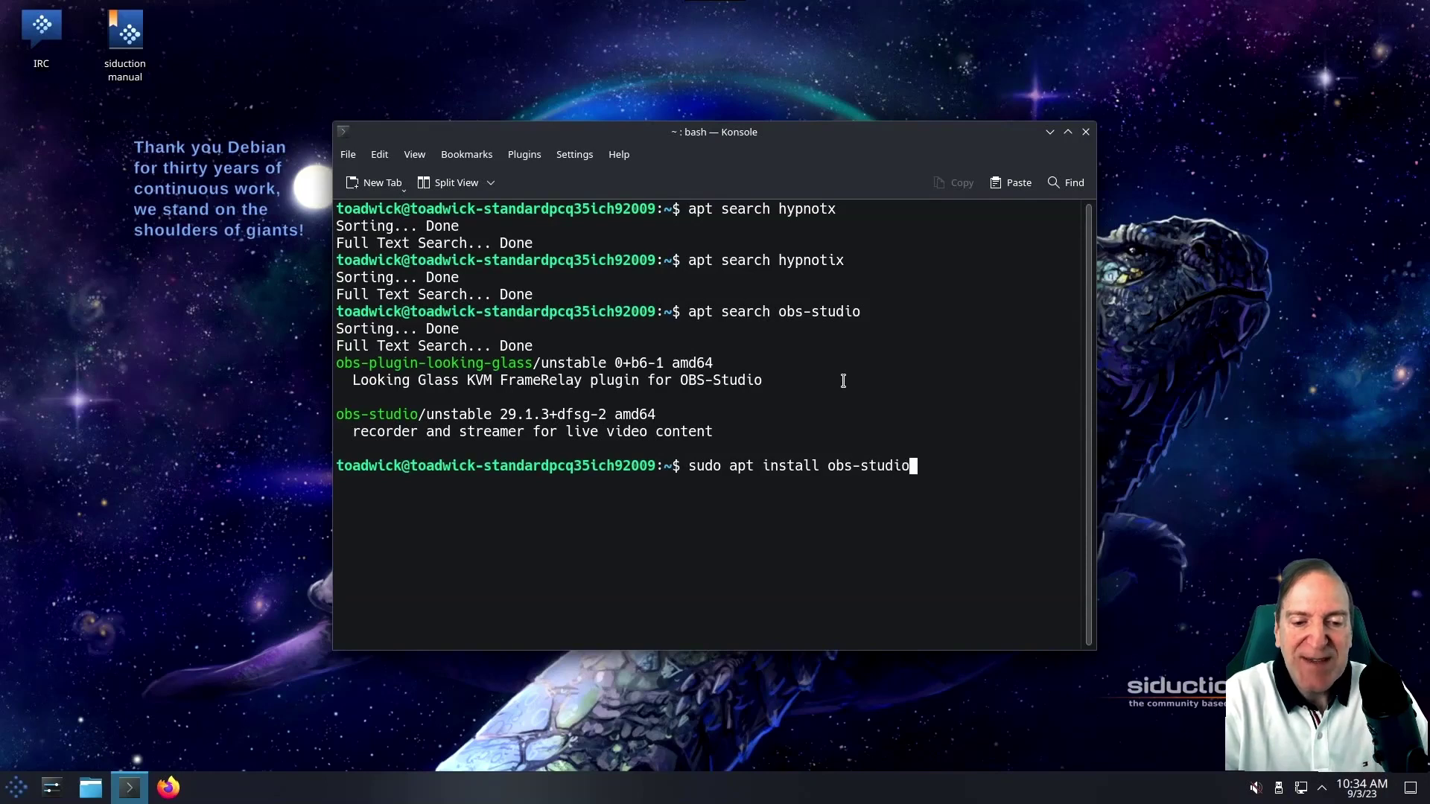
pyautogui.write('o')
pyautogui.press('Return')
pyautogui.press('Return')
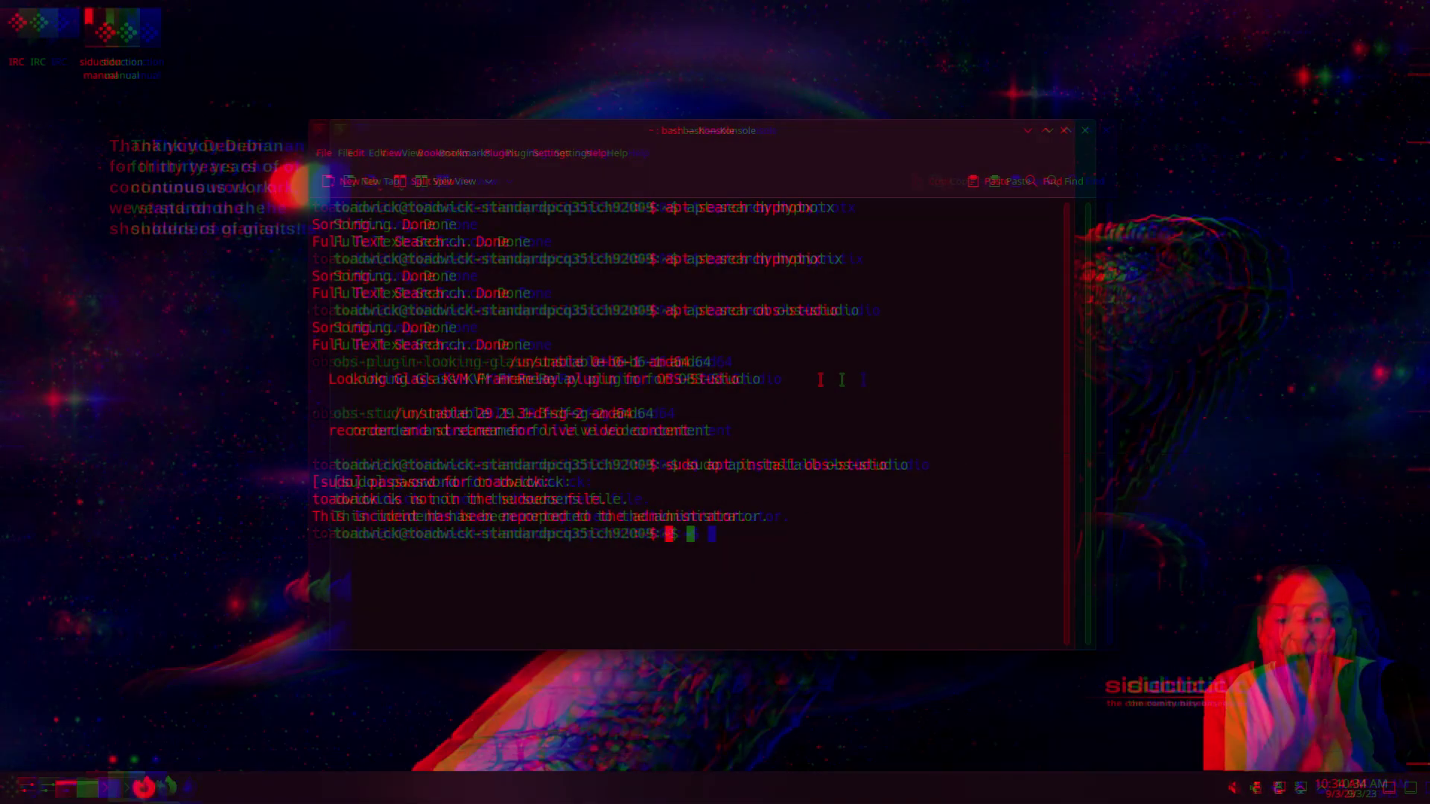
# Step: Switch the terminal session to root with su, entering the root password
pyautogui.write('su')
pyautogui.press('Return')
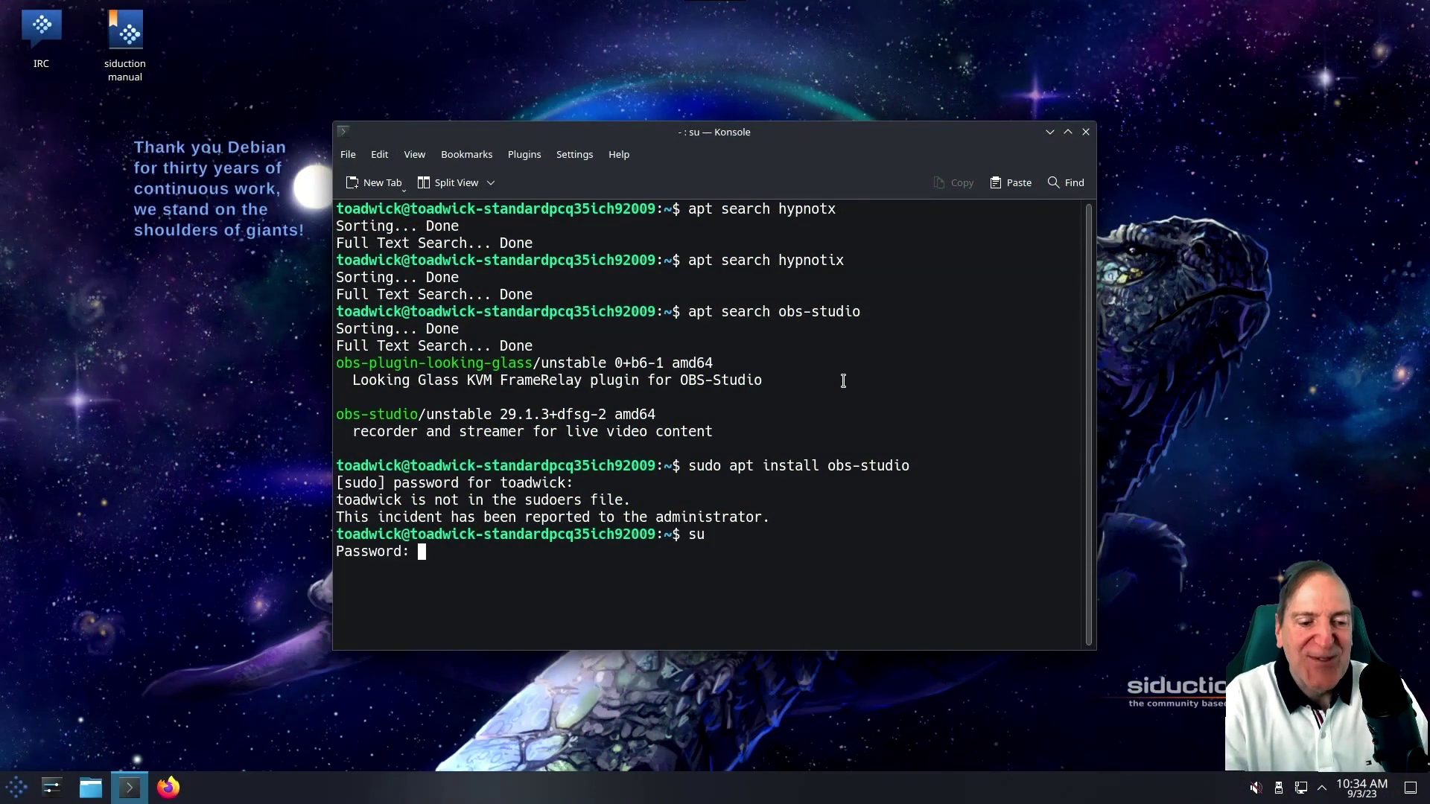
pyautogui.press('Return')
# Step: Install OBS Studio as root with "apt install obs-studio" and agree to continue with the additional packages
pyautogui.write('sudo')
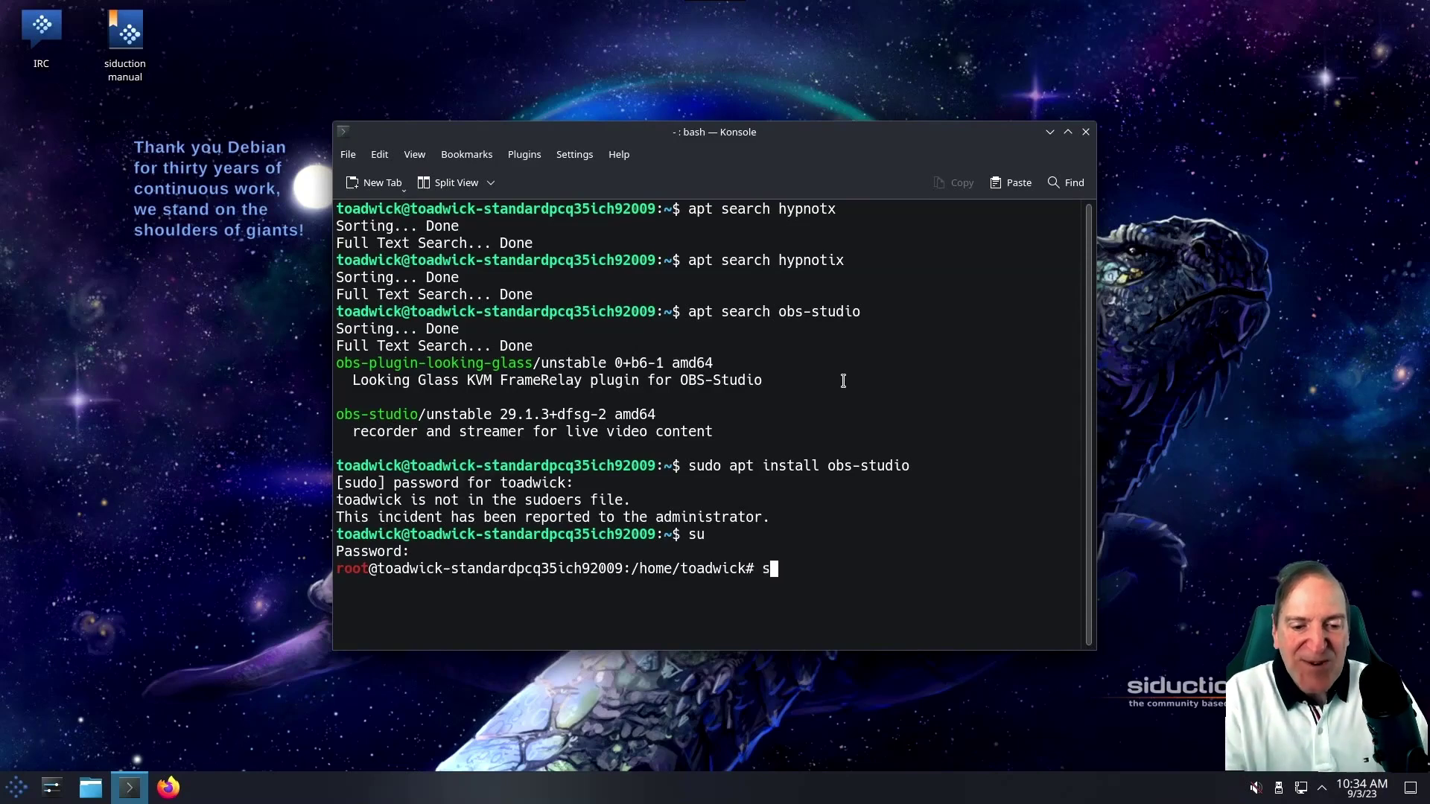
pyautogui.press('BackSpace')
pyautogui.press('BackSpace')
pyautogui.press('BackSpace')
pyautogui.press('BackSpace')
pyautogui.write('apt install')
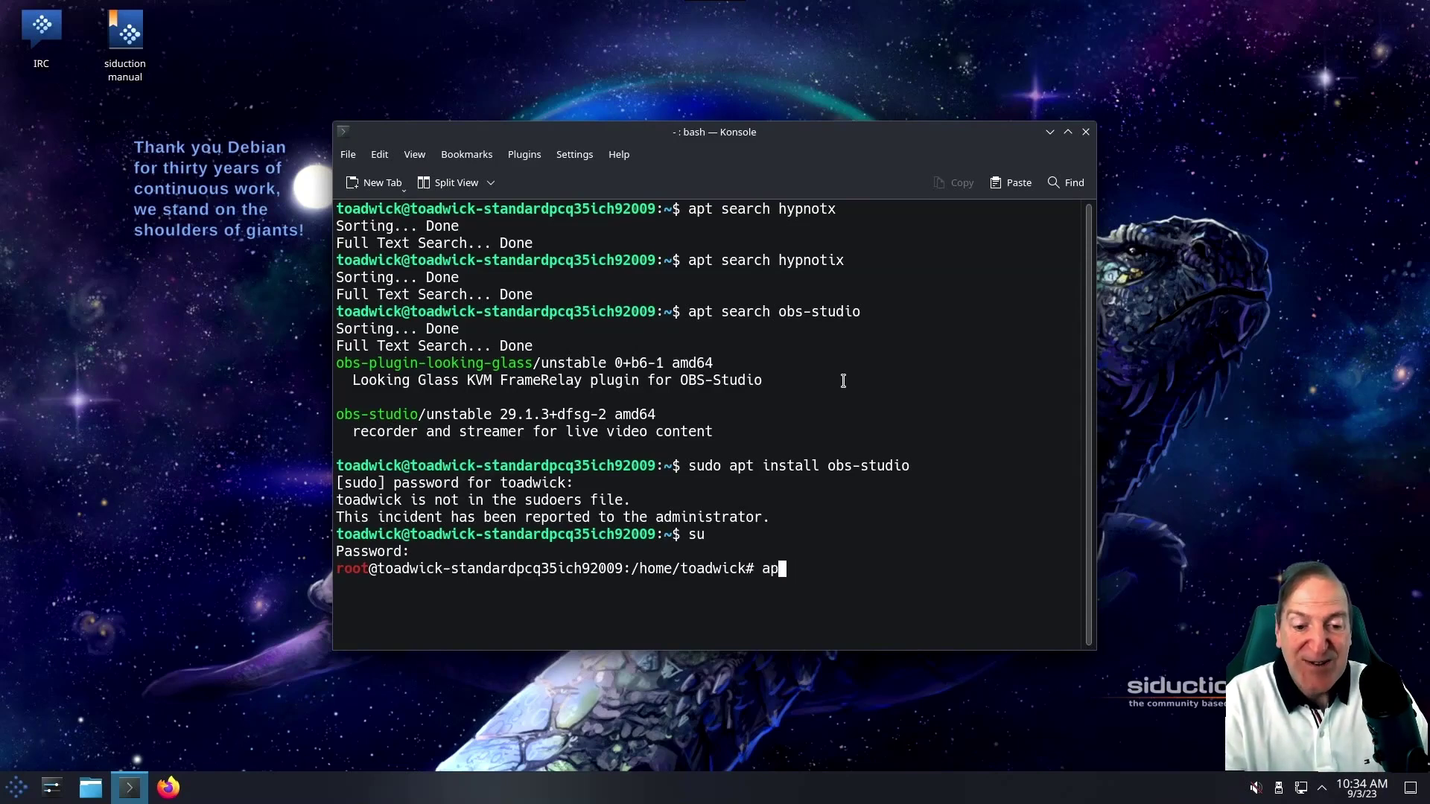
pyautogui.write(' obs-studio')
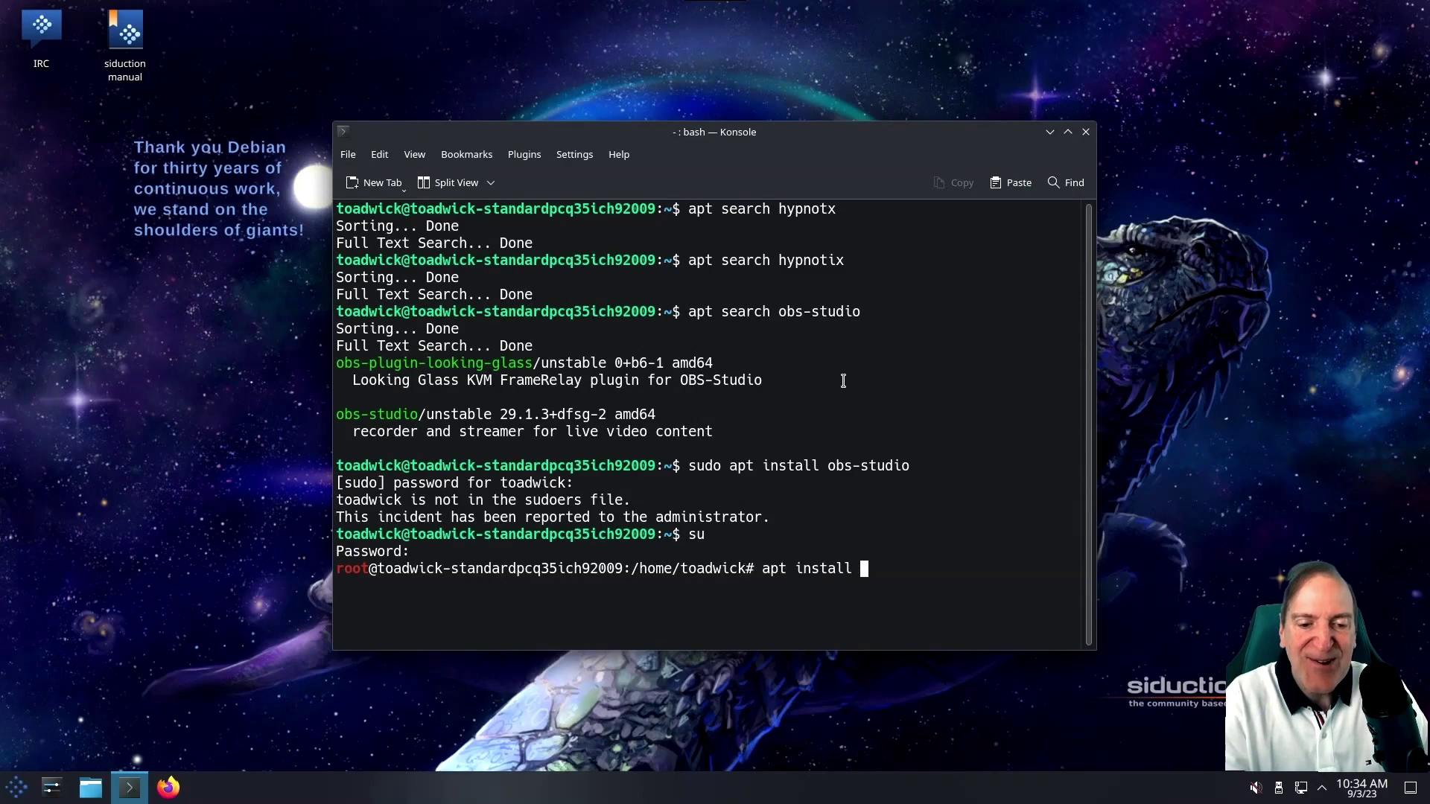
pyautogui.press('Return')
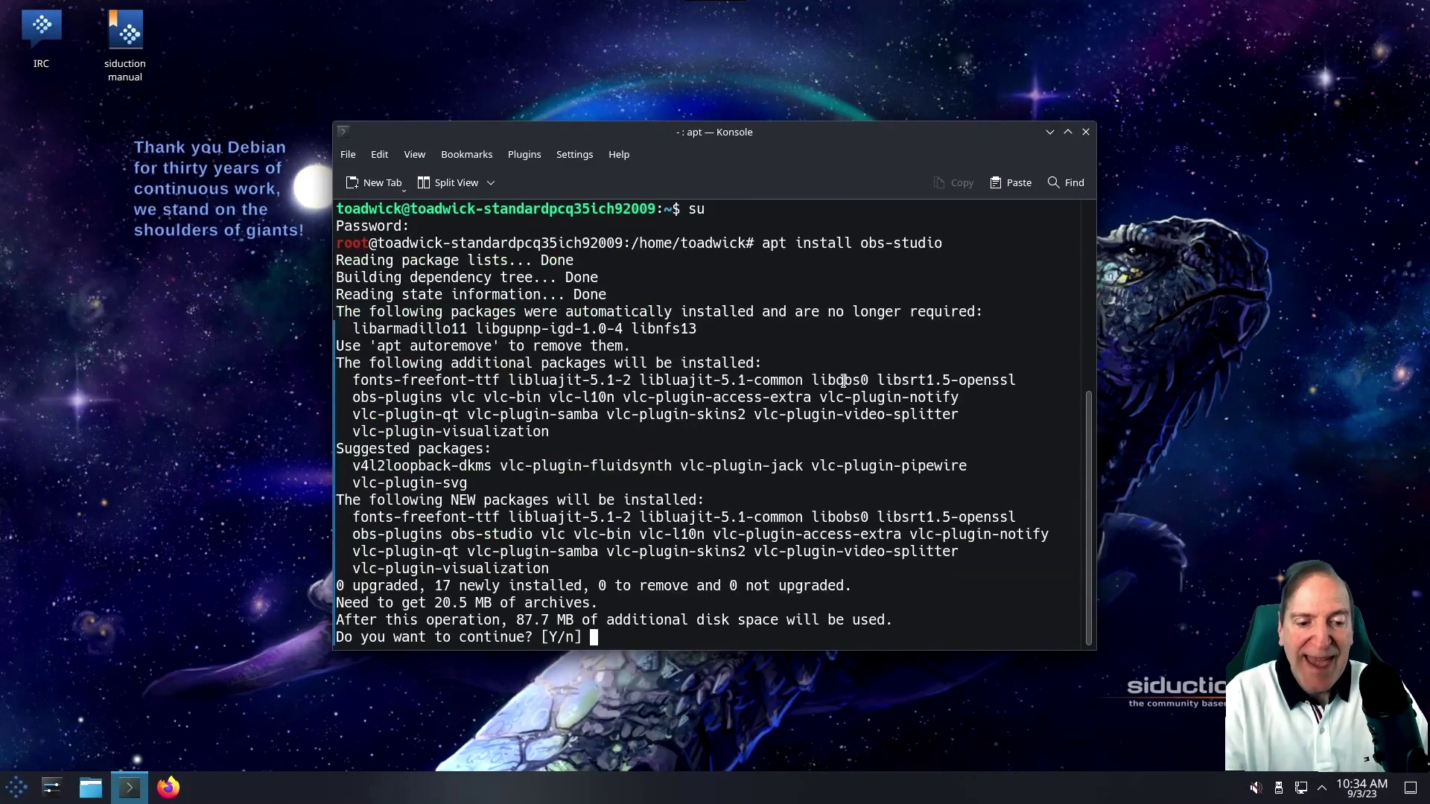
pyautogui.press('Return')
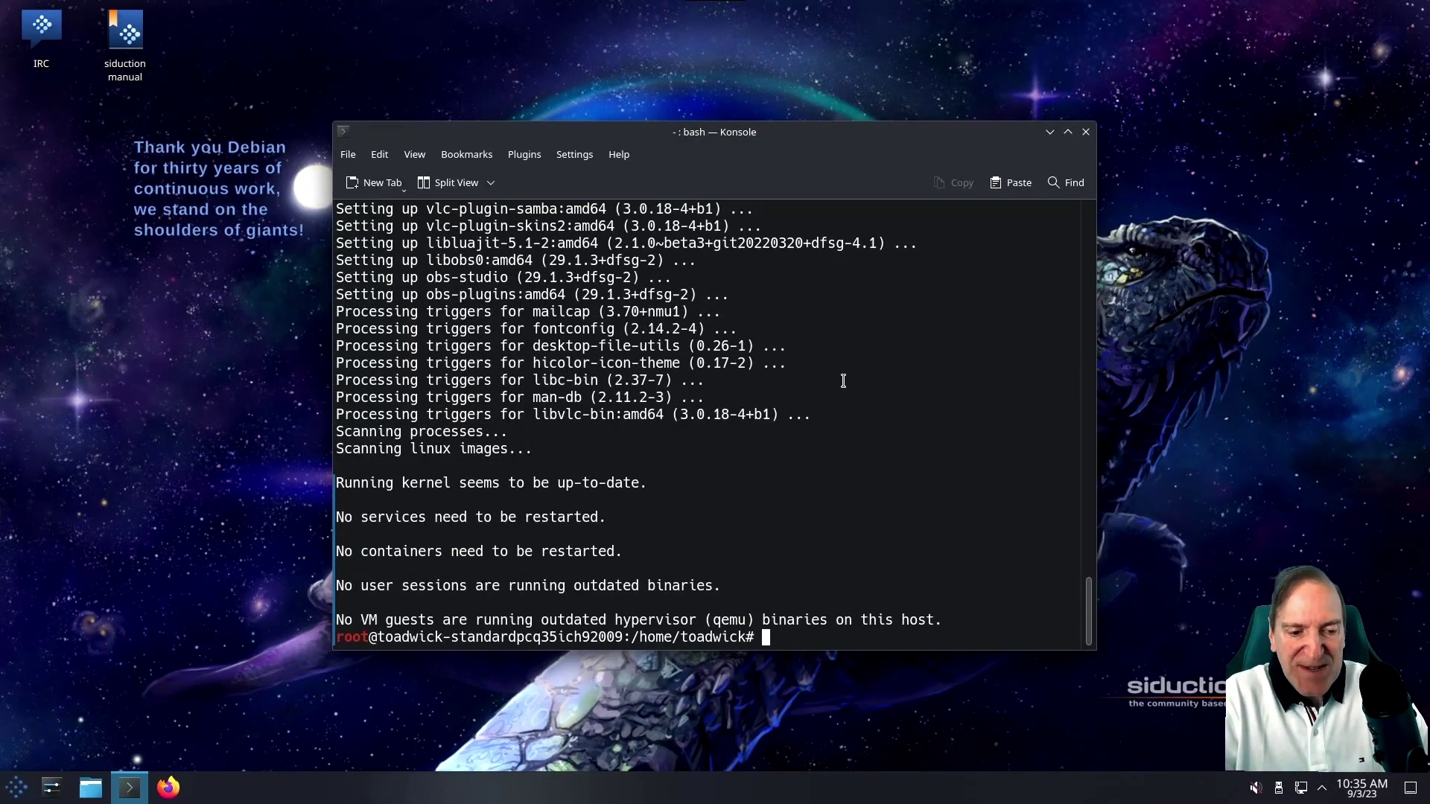
# Step: Launch OBS Studio from the Multimedia applications, cancel its Auto-Configuration Wizard and exit the program
pyautogui.click(16, 787)
pyautogui.moveTo(46, 566)
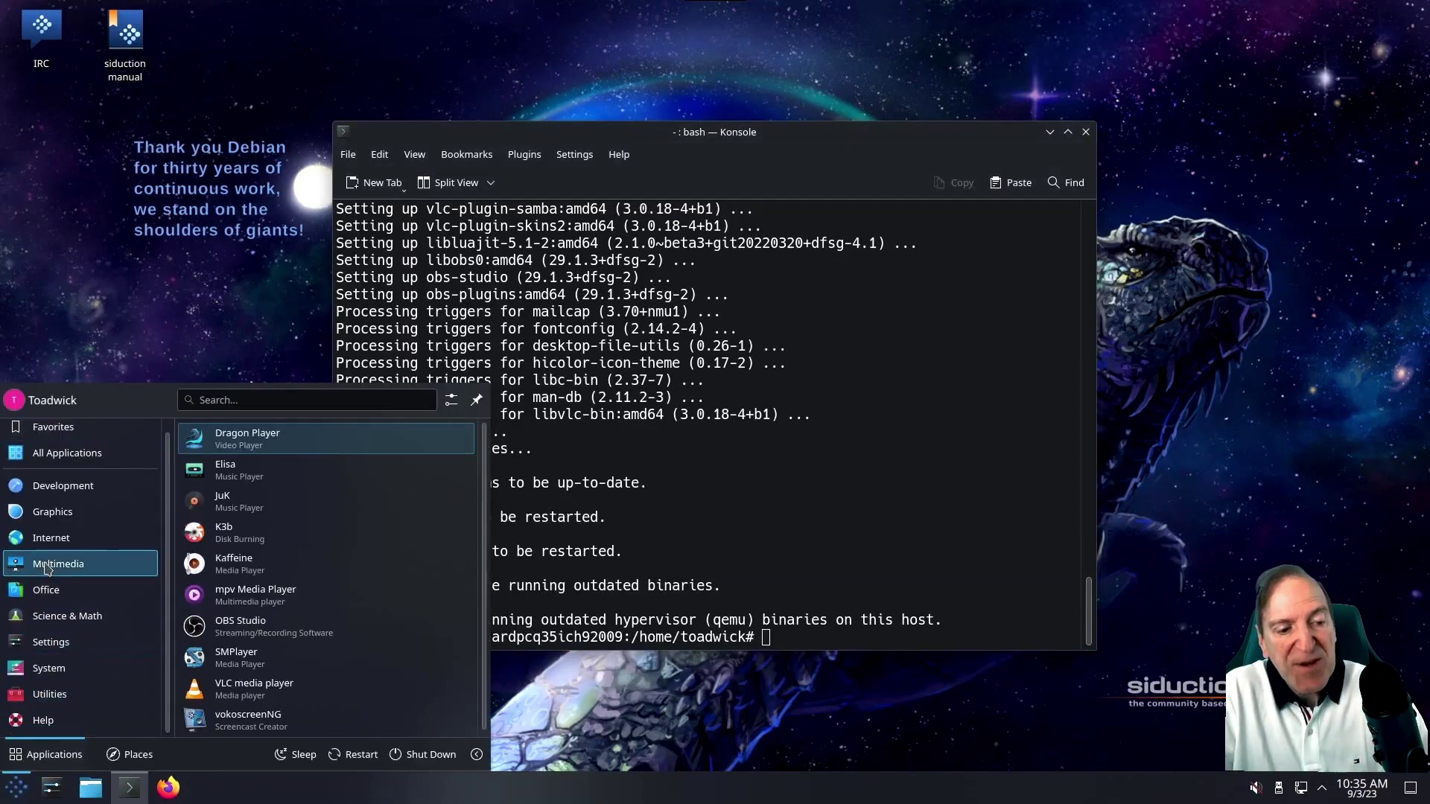
pyautogui.click(272, 625)
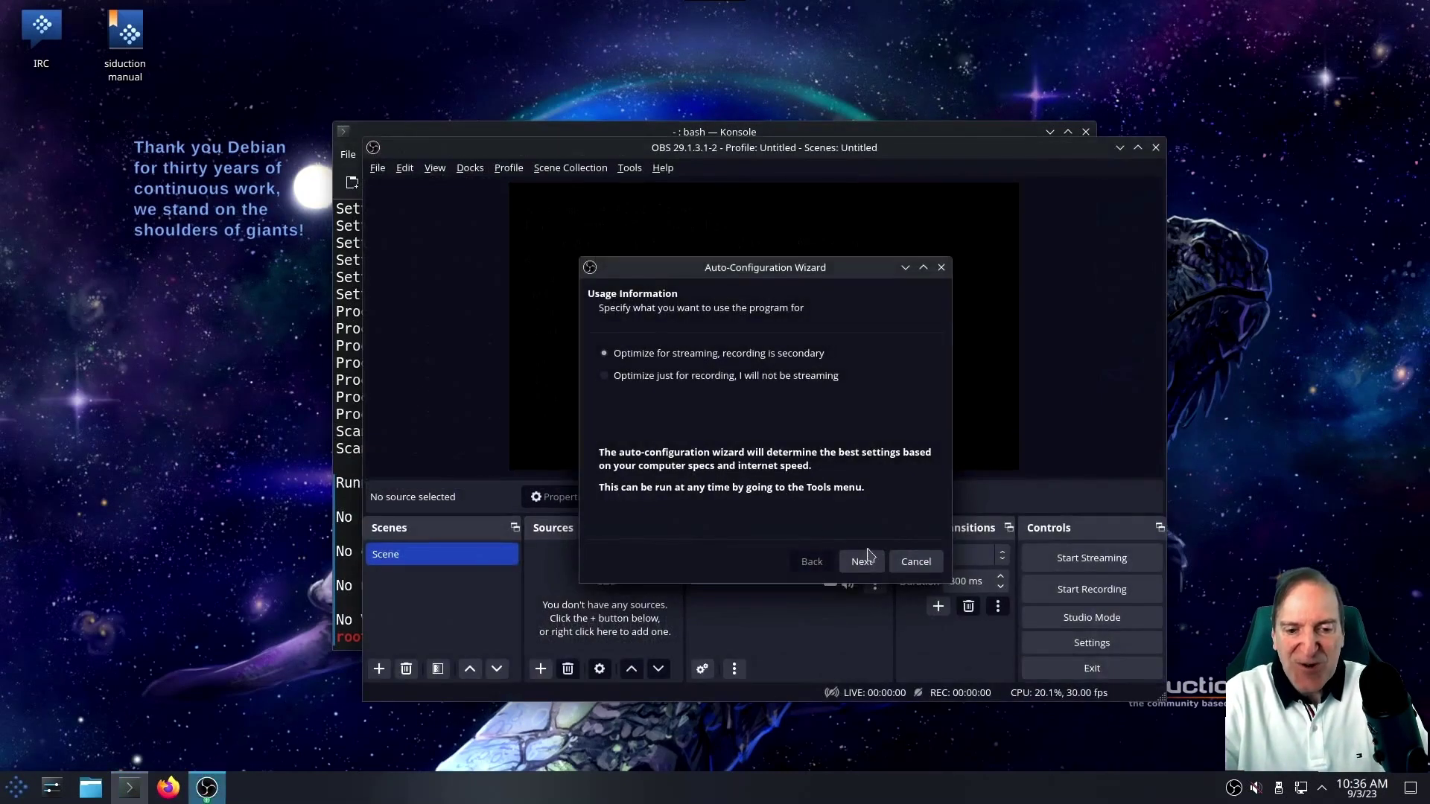
pyautogui.click(918, 563)
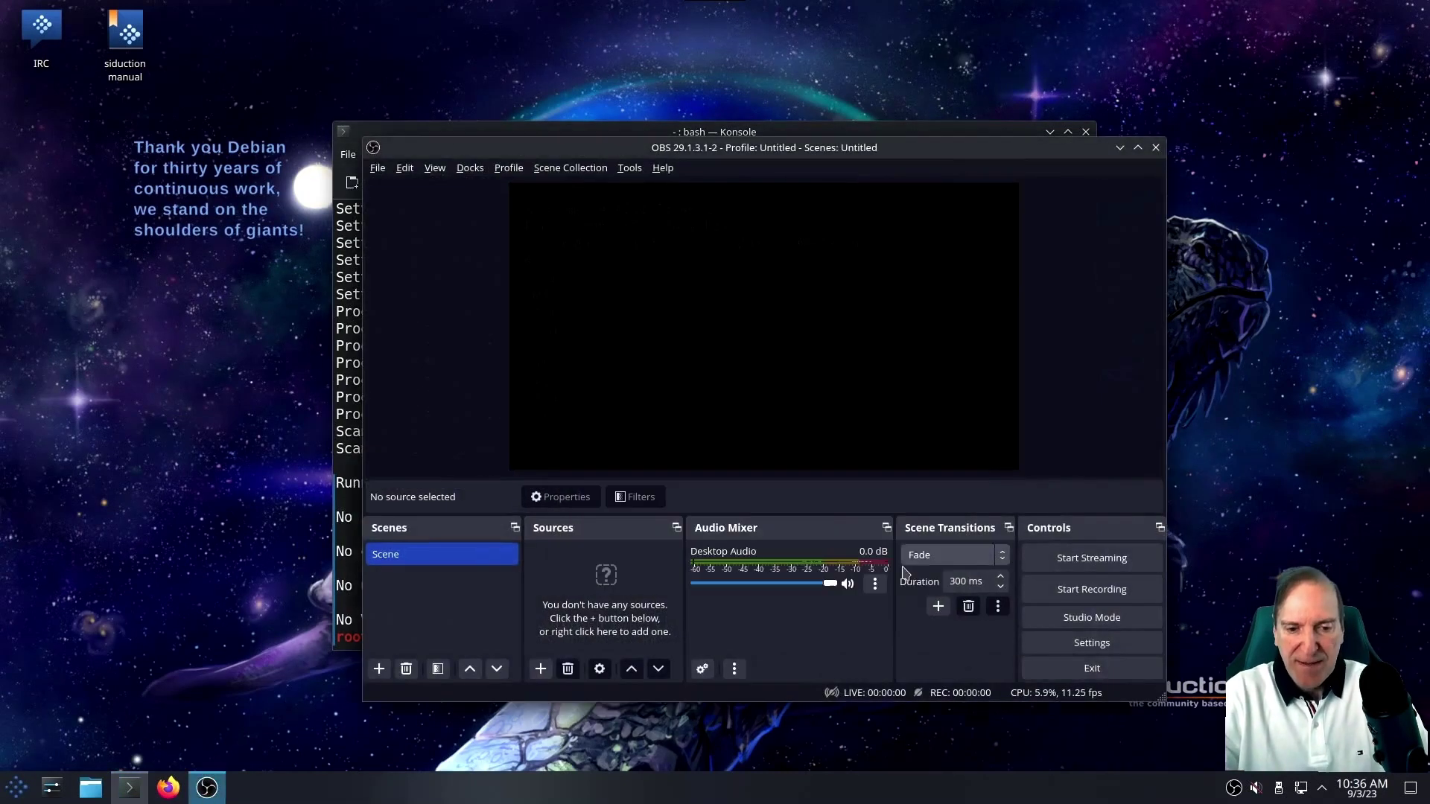
pyautogui.click(1092, 670)
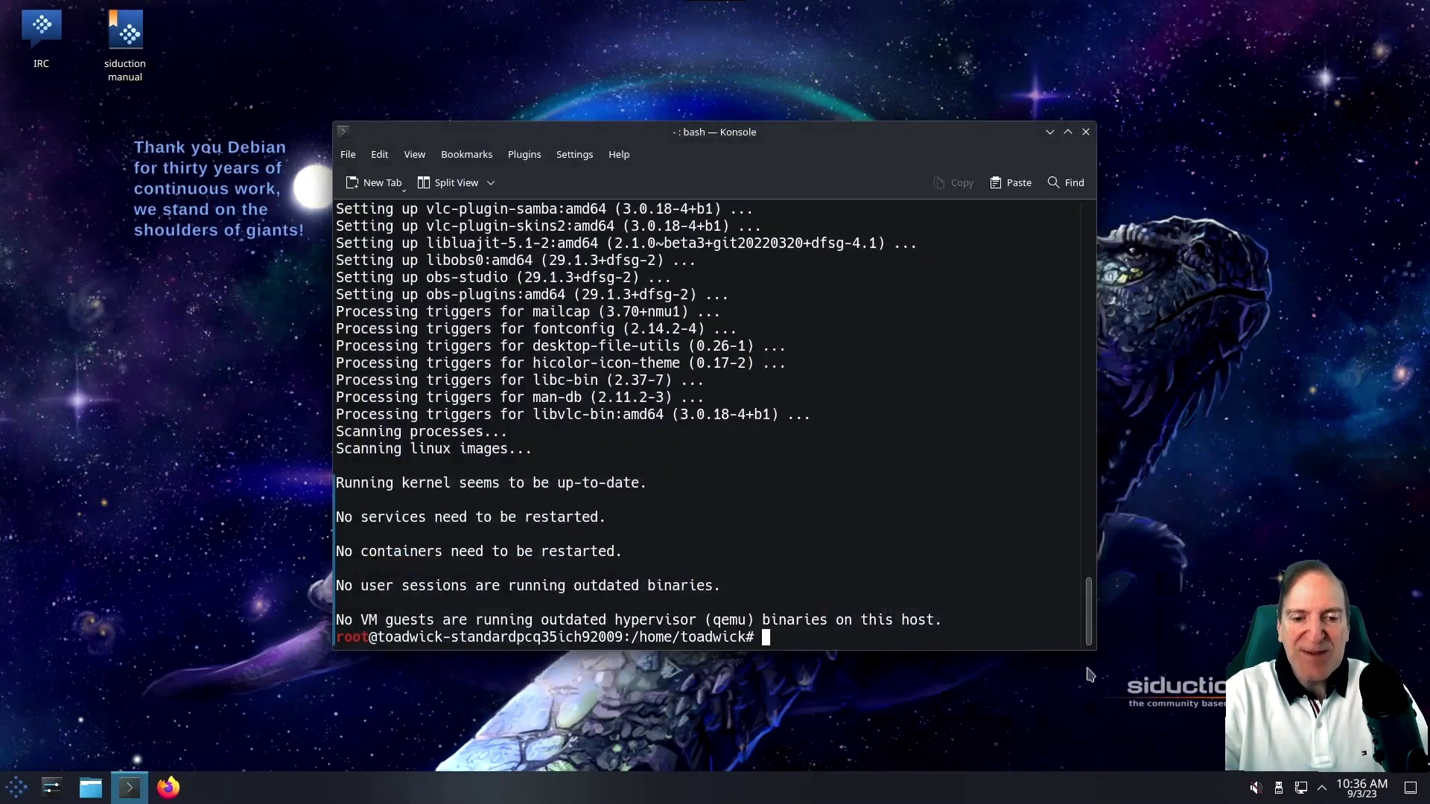
# Step: Open the Dolphin file manager, move and enlarge its window, and select the Downloads folder in Home
pyautogui.click(92, 789)
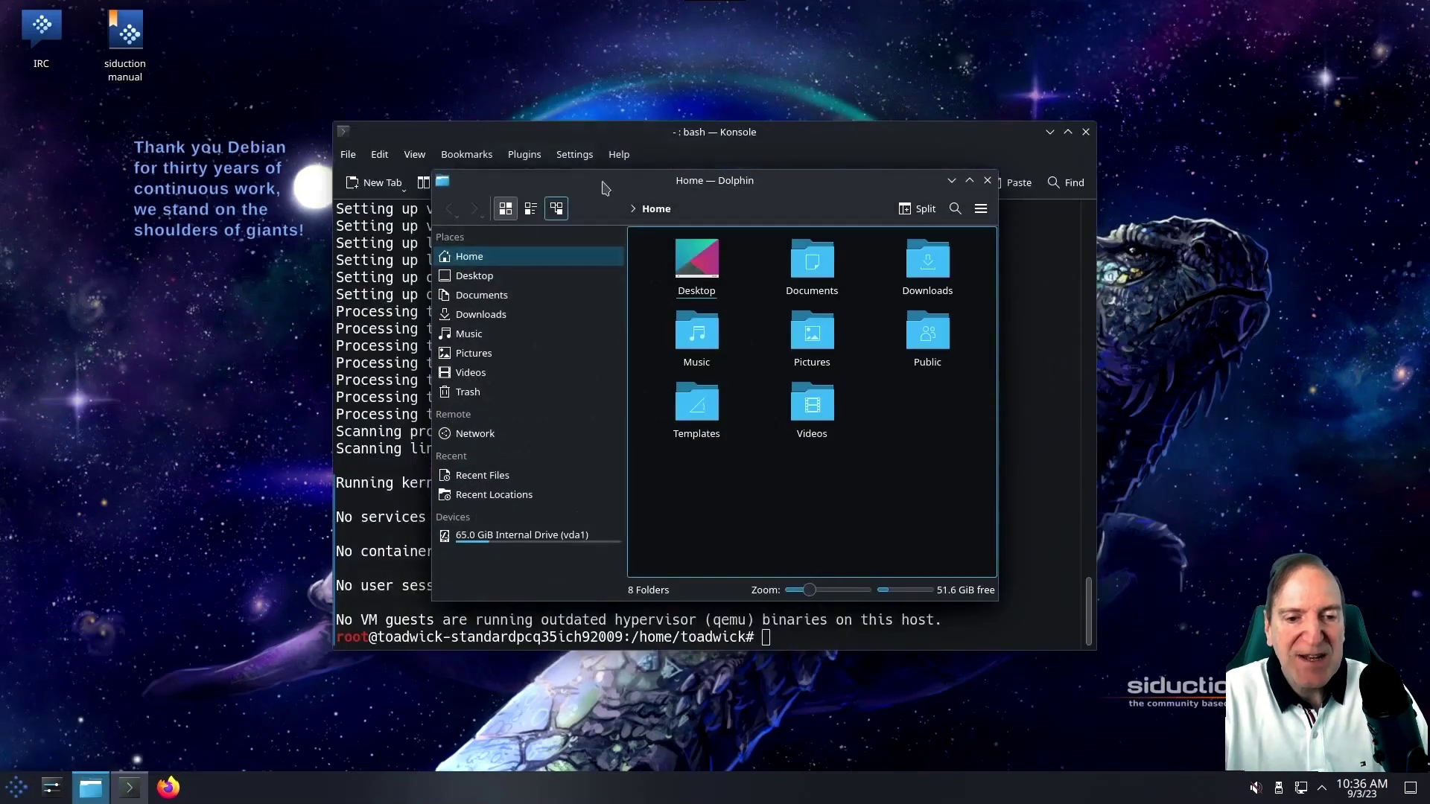
pyautogui.moveTo(604, 188); pyautogui.dragTo(204, 105)
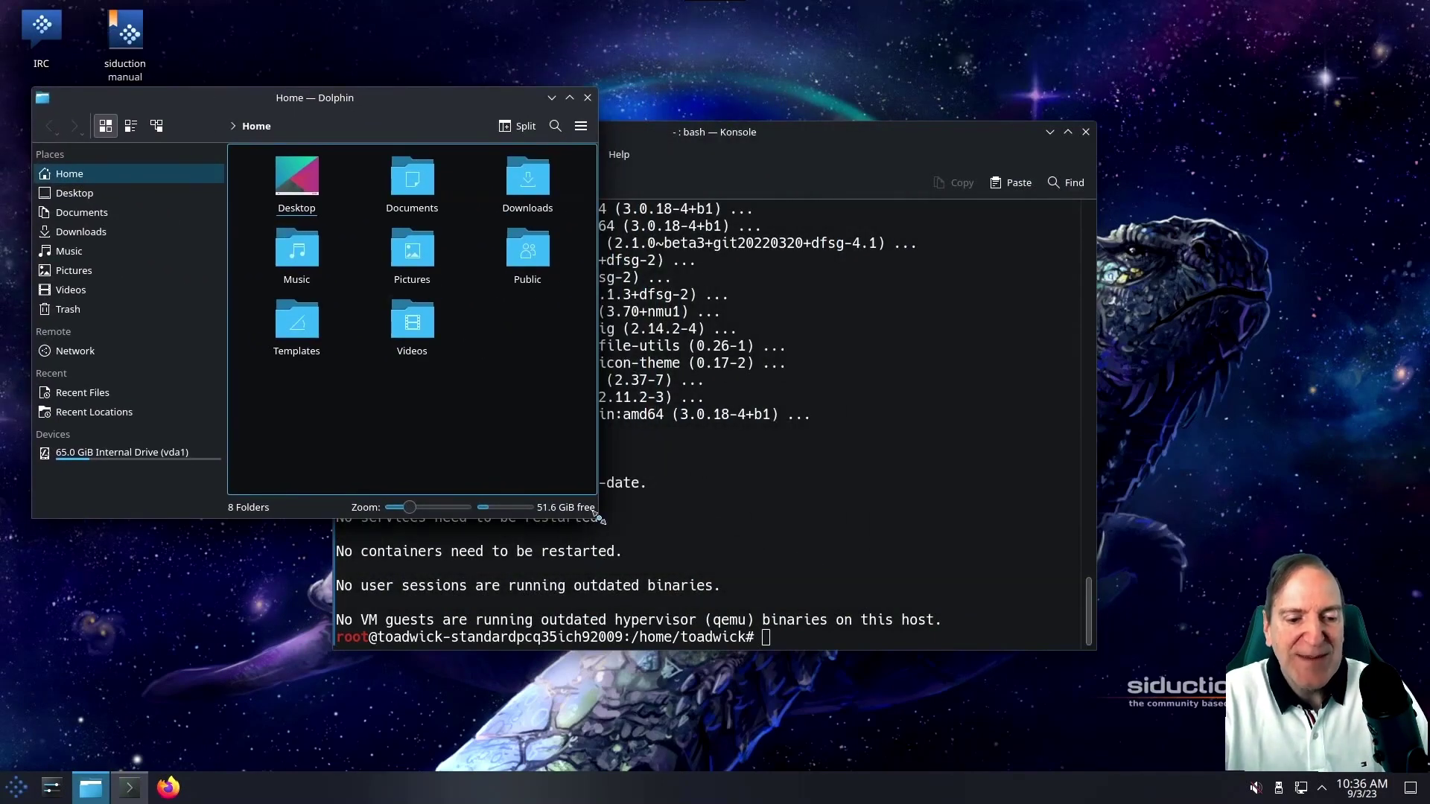
pyautogui.moveTo(599, 515); pyautogui.dragTo(814, 668)
pyautogui.moveTo(425, 98); pyautogui.dragTo(441, 98)
pyautogui.click(400, 190)
pyautogui.click(493, 196)
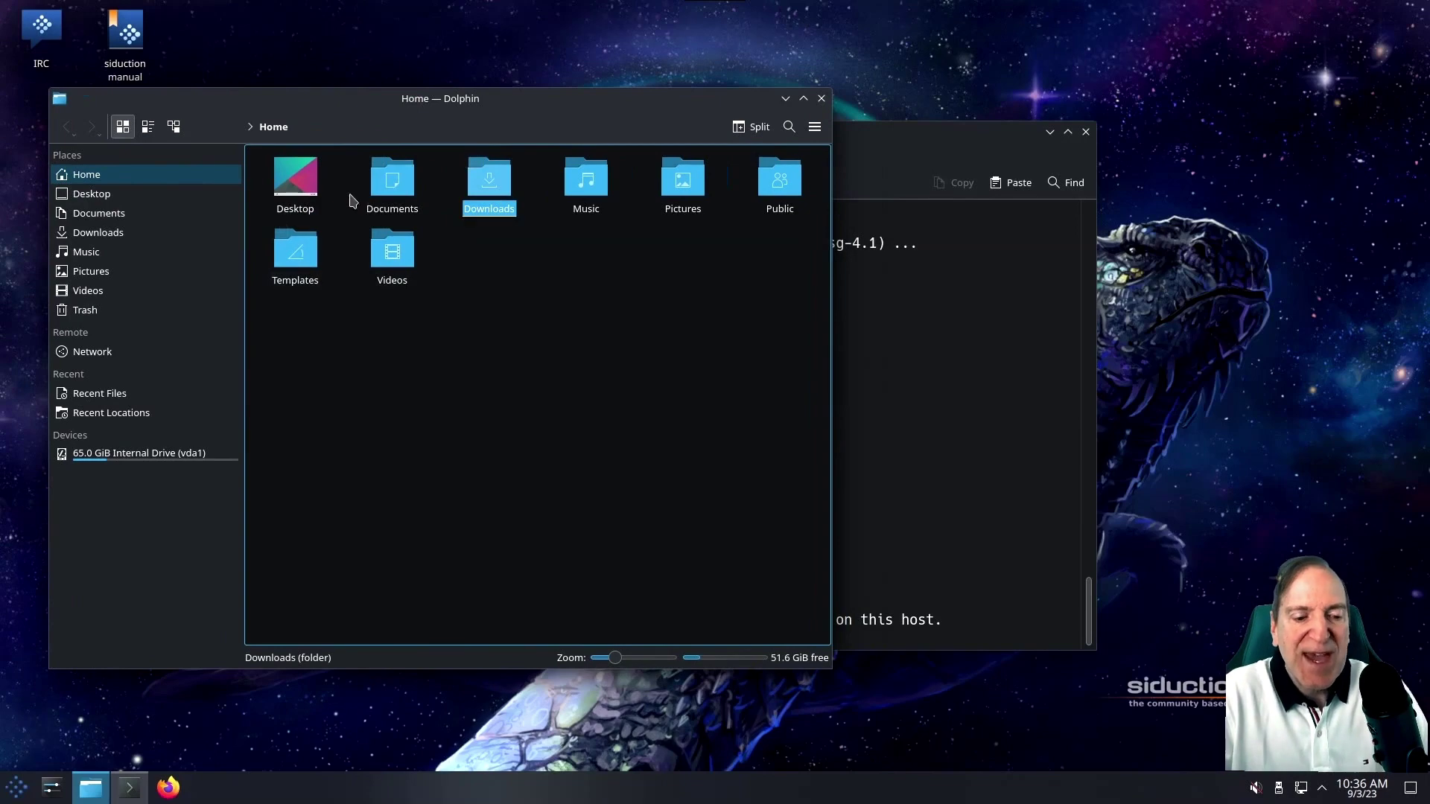
# Step: Run neofetch in the Konsole terminal to review the system information, and close the terminal
pyautogui.click(905, 459)
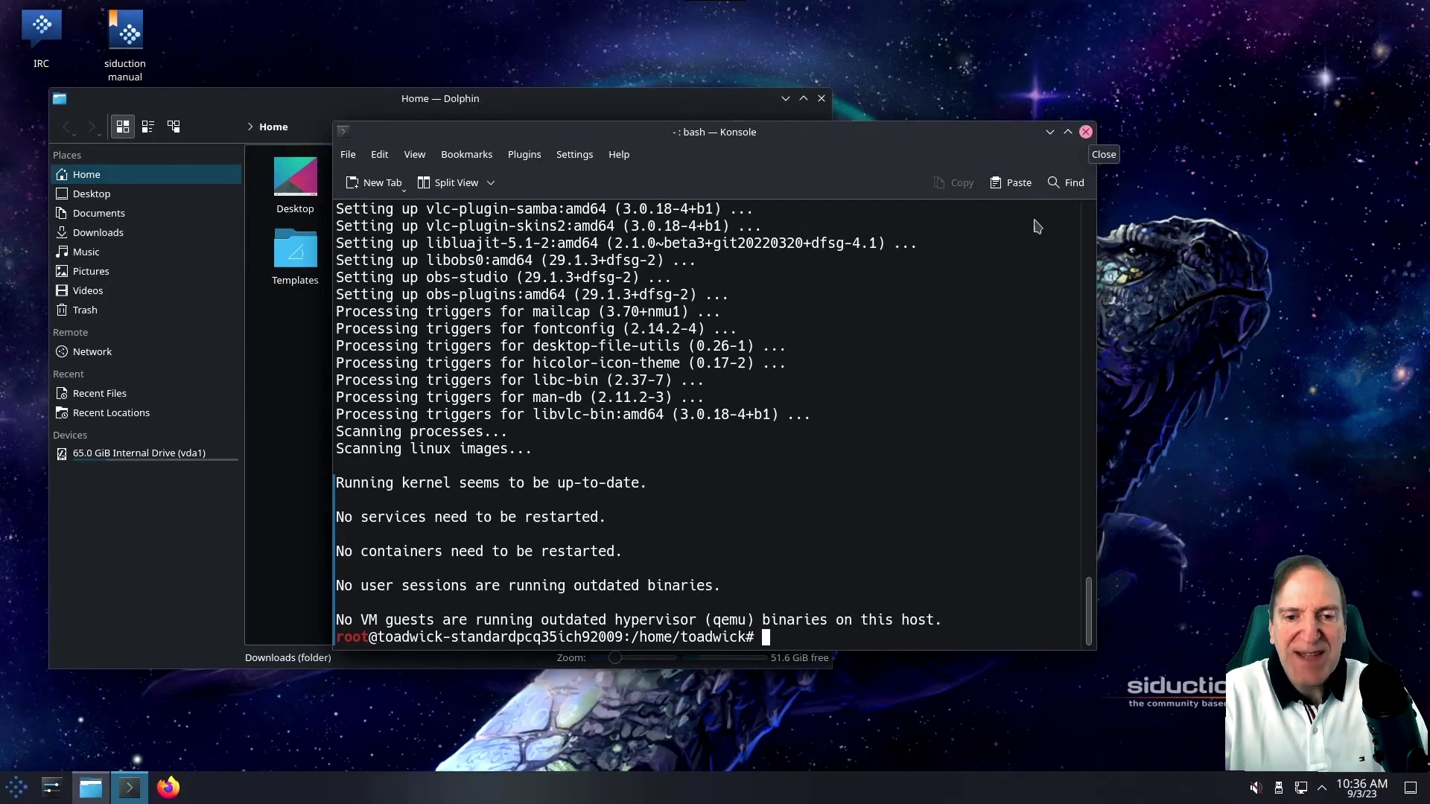
pyautogui.write('neo')
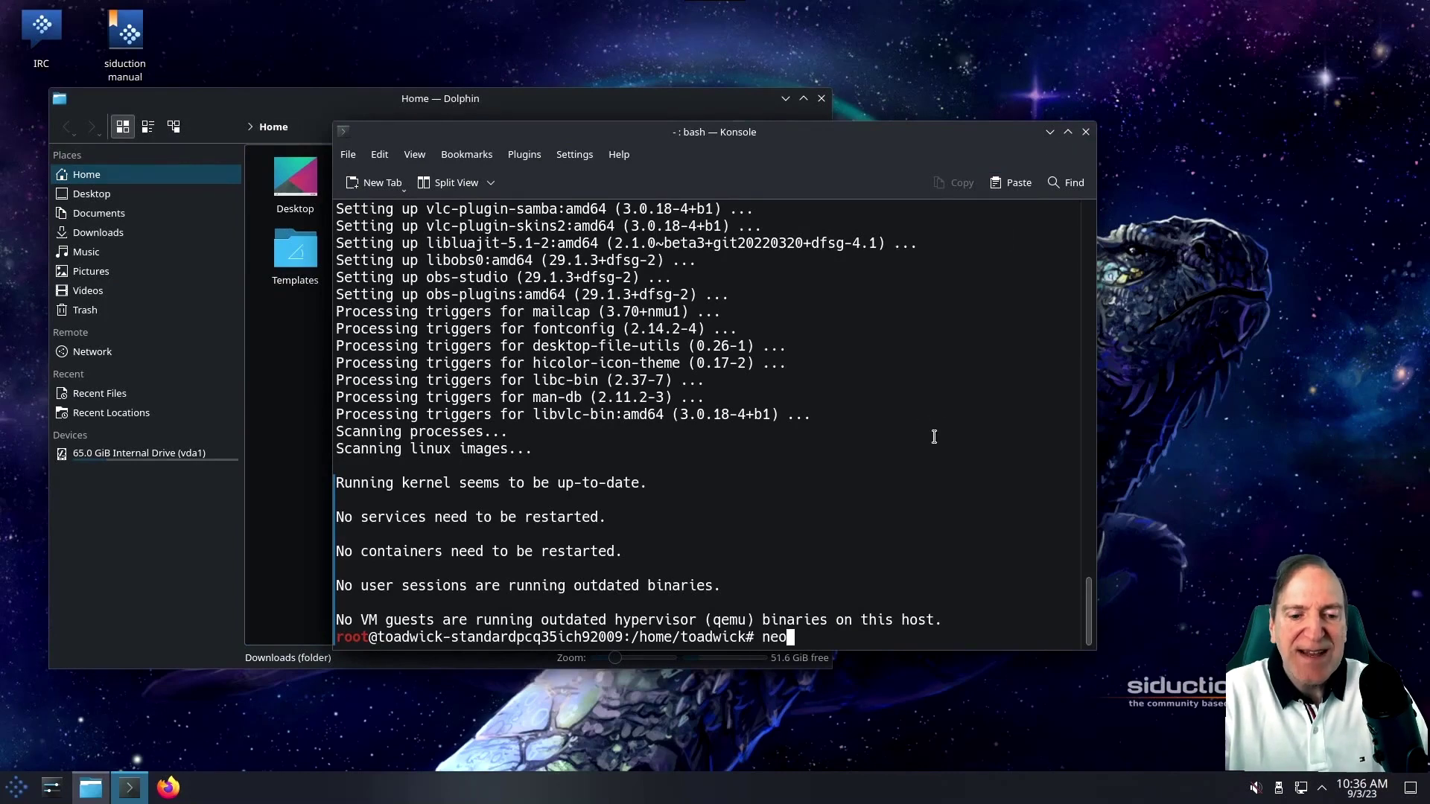
pyautogui.write('fetch')
pyautogui.press('Return')
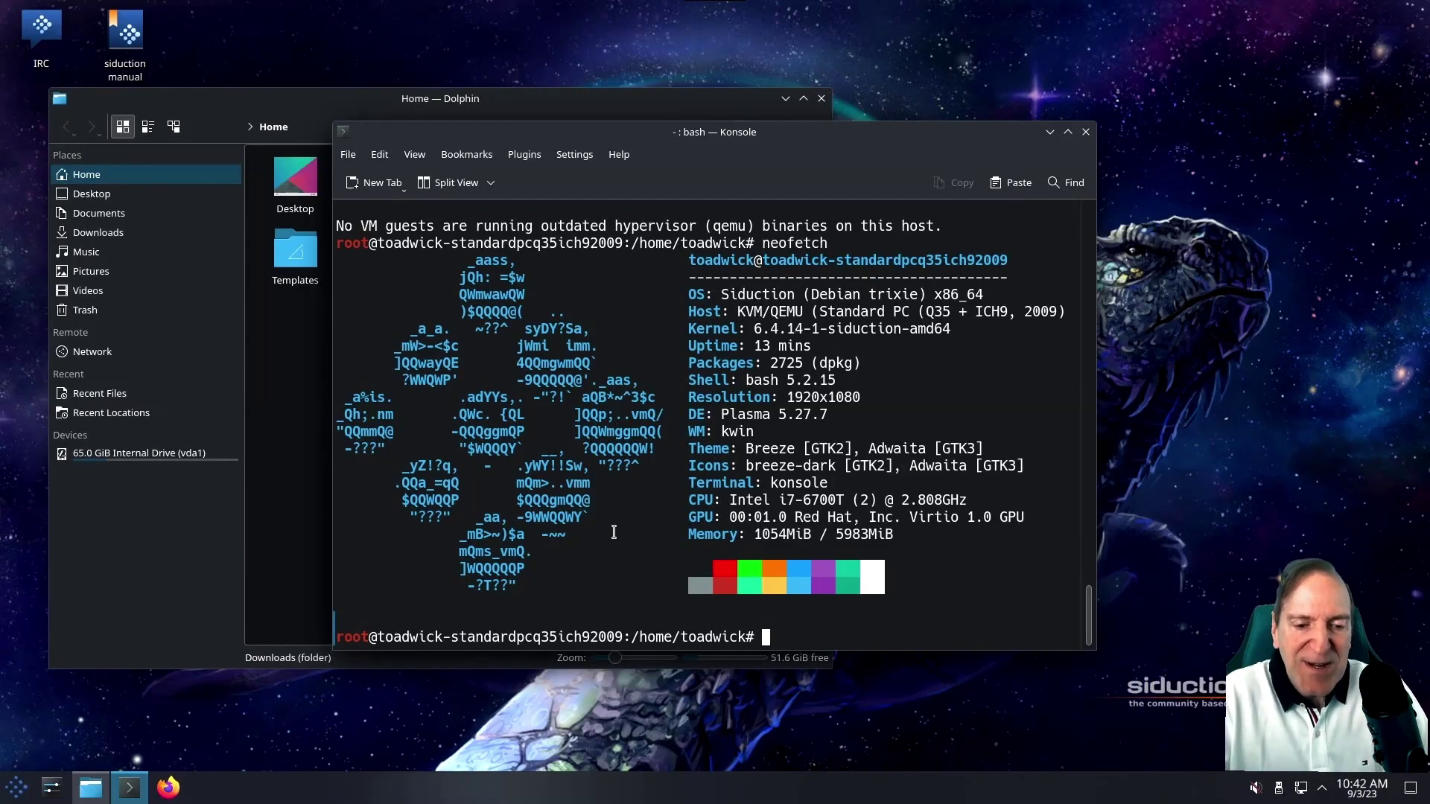
pyautogui.click(1085, 131)
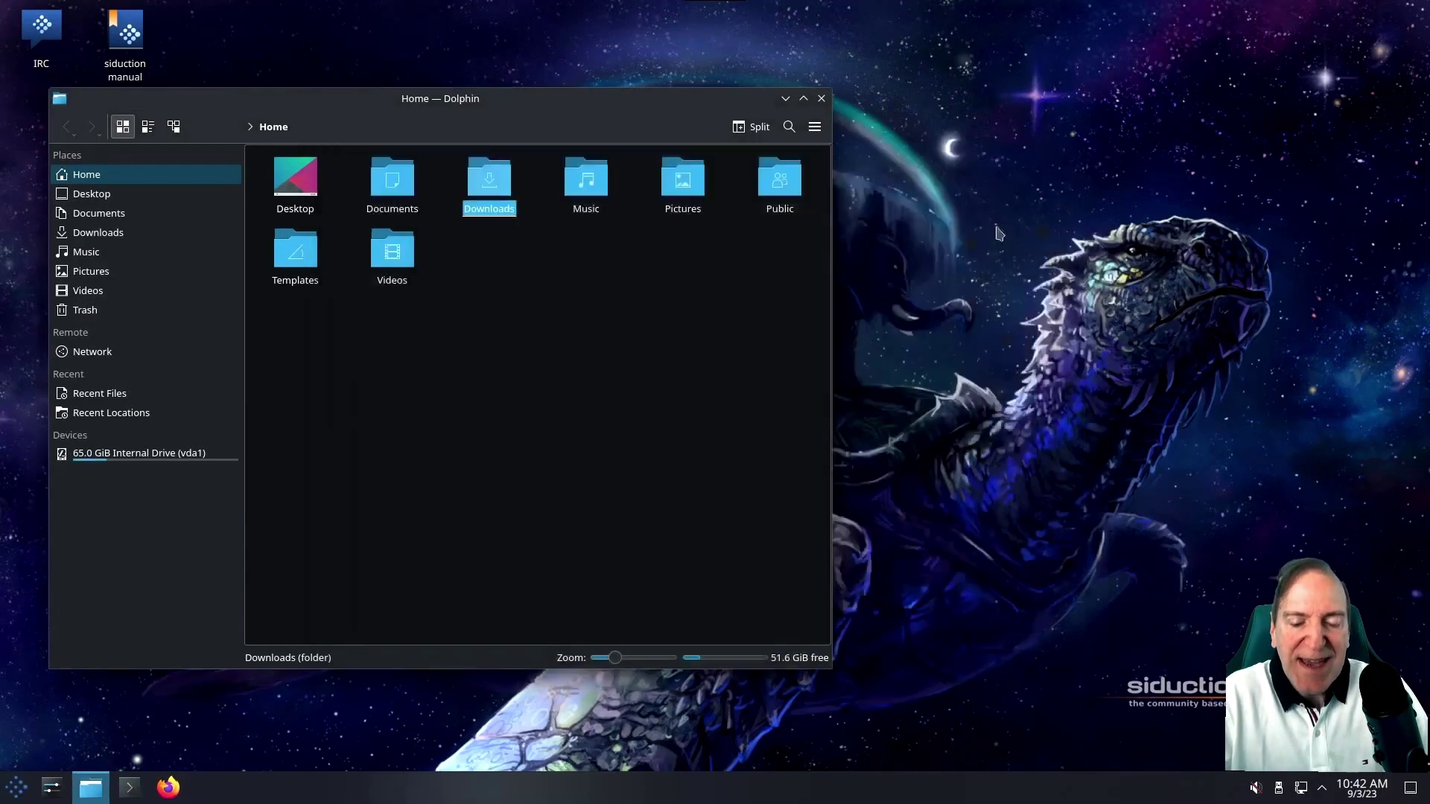
# Step: Open System Settings, move its window clear of Dolphin, and open the downloadable global themes from the Appearance settings
pyautogui.click(52, 790)
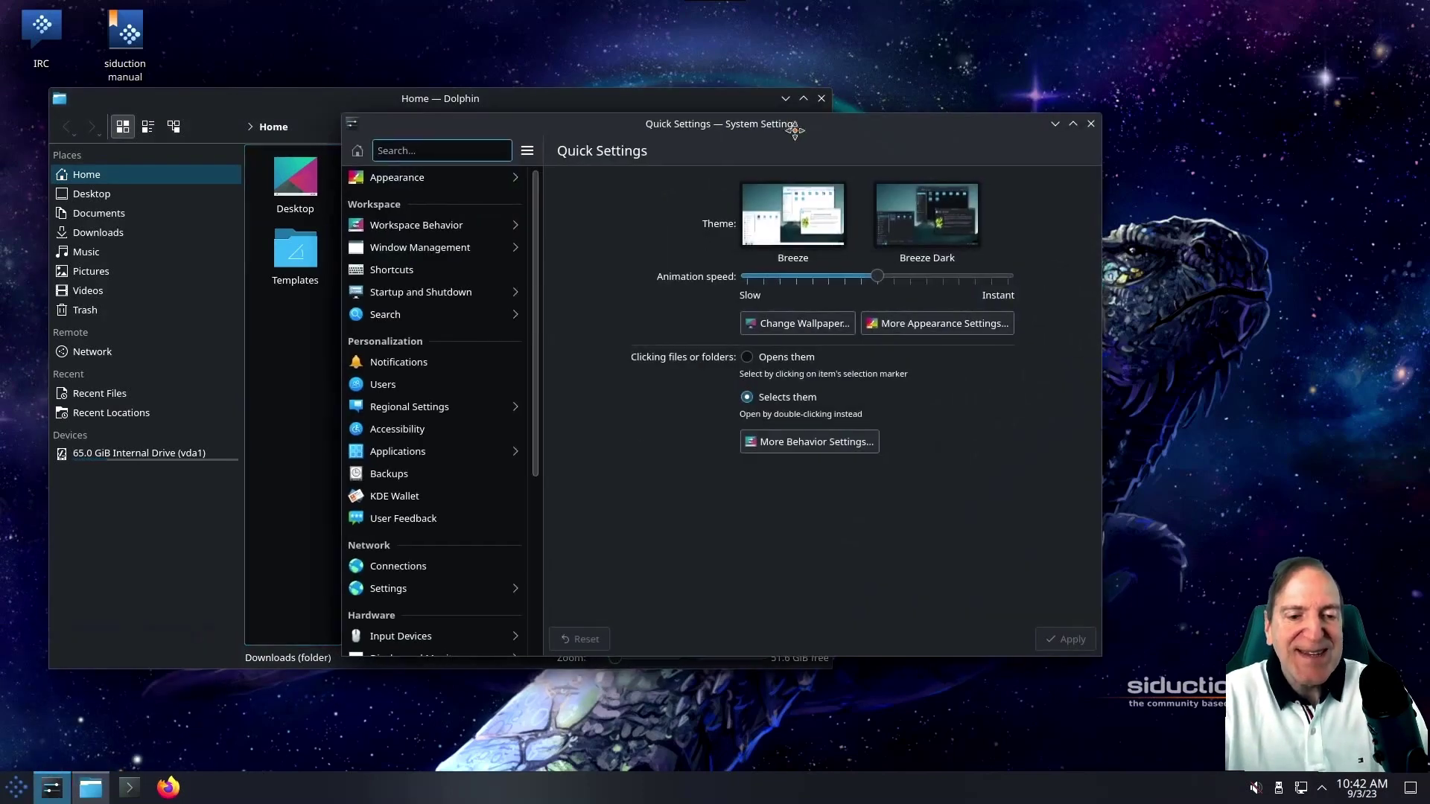
pyautogui.moveTo(794, 131); pyautogui.dragTo(1062, 183)
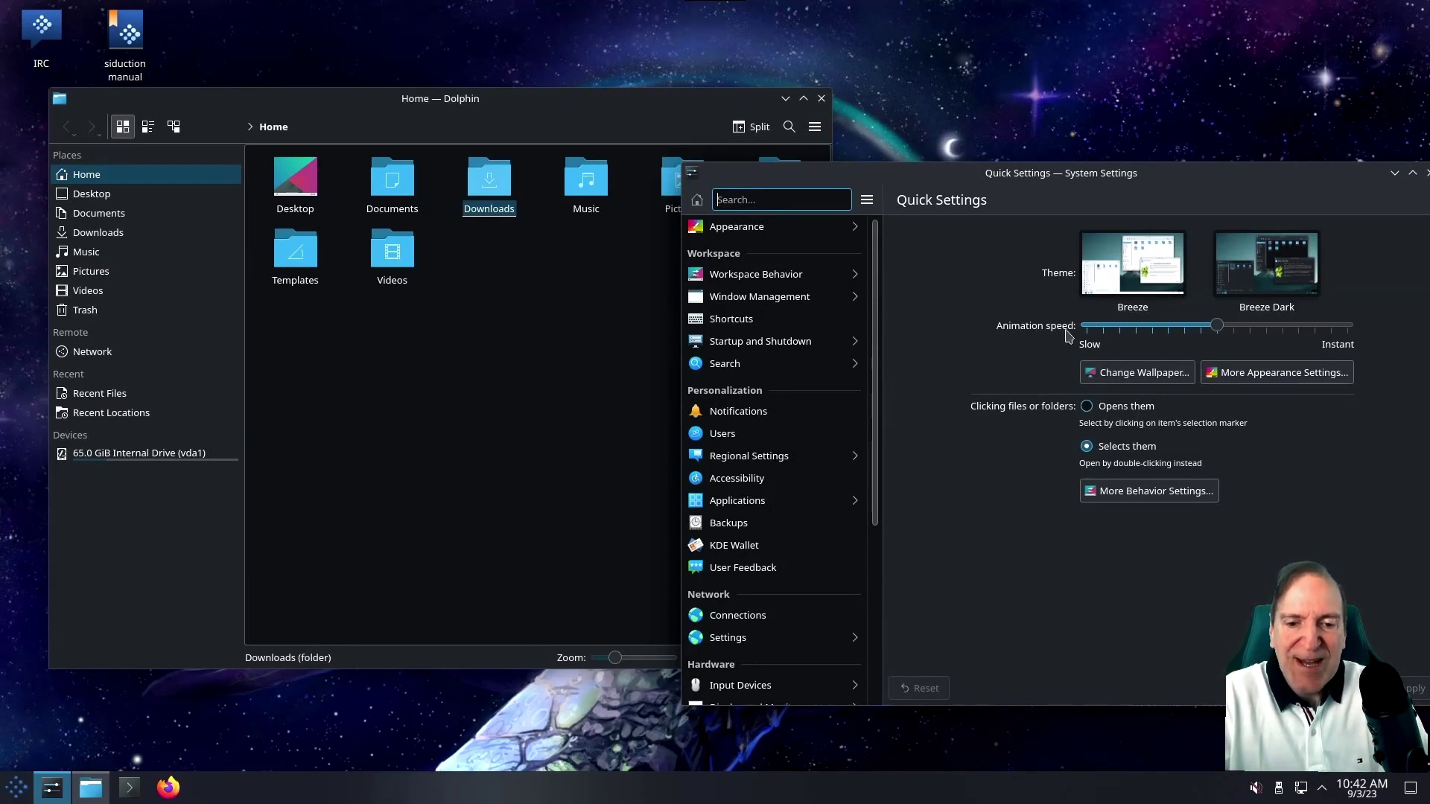
pyautogui.click(754, 233)
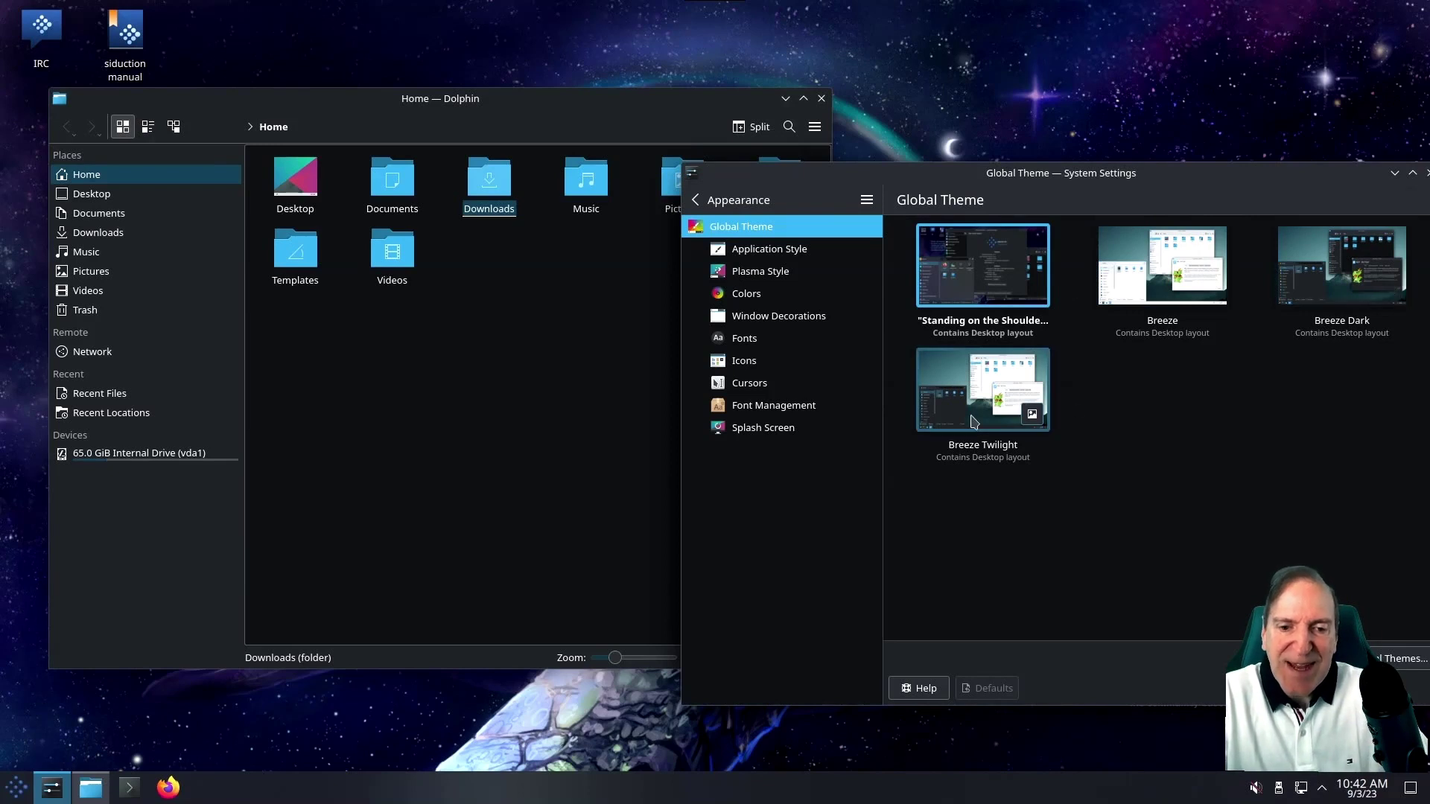
pyautogui.click(1400, 658)
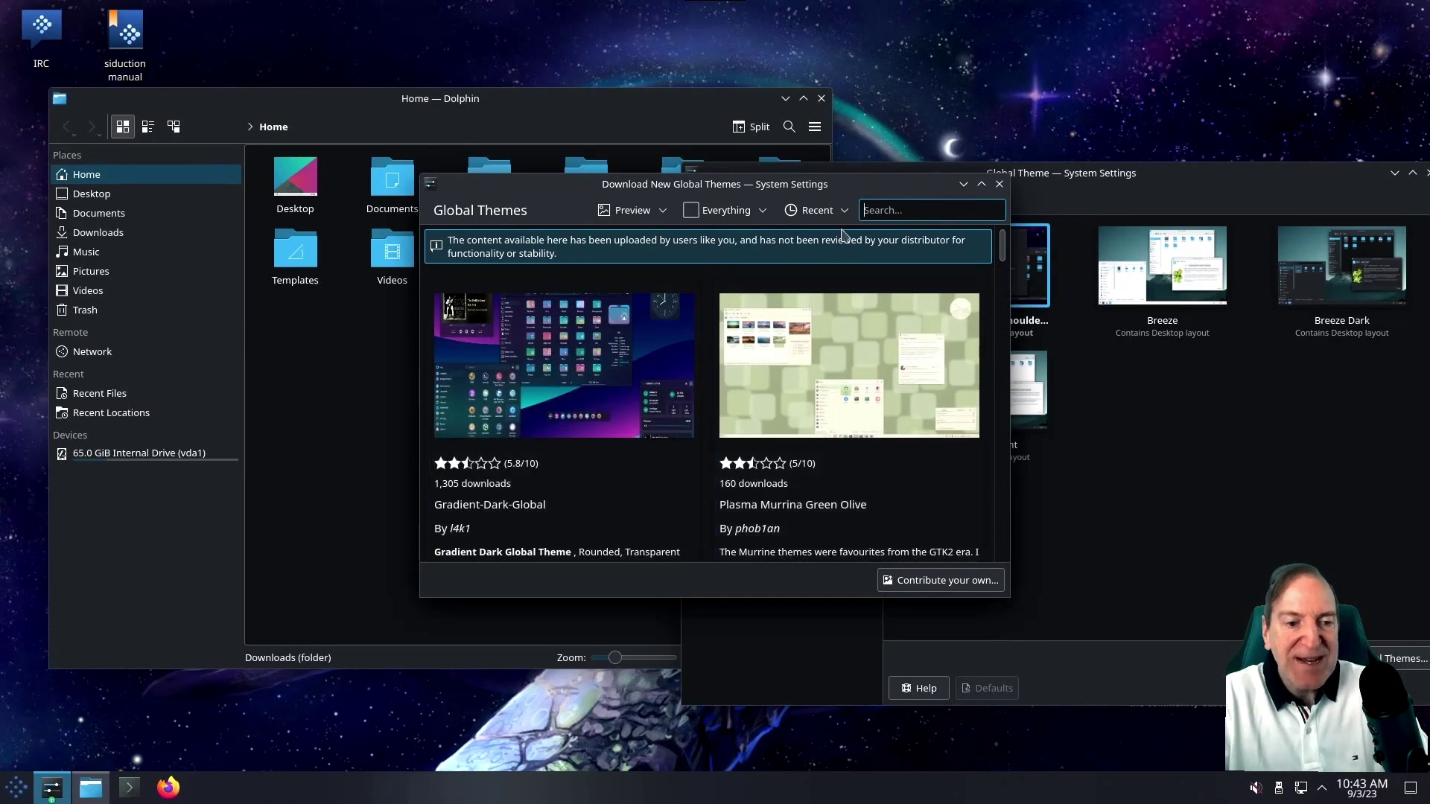
# Step: Install the Gradient-Dark-Global theme and apply its appearance settings without the desktop and window layout
pyautogui.click(844, 214)
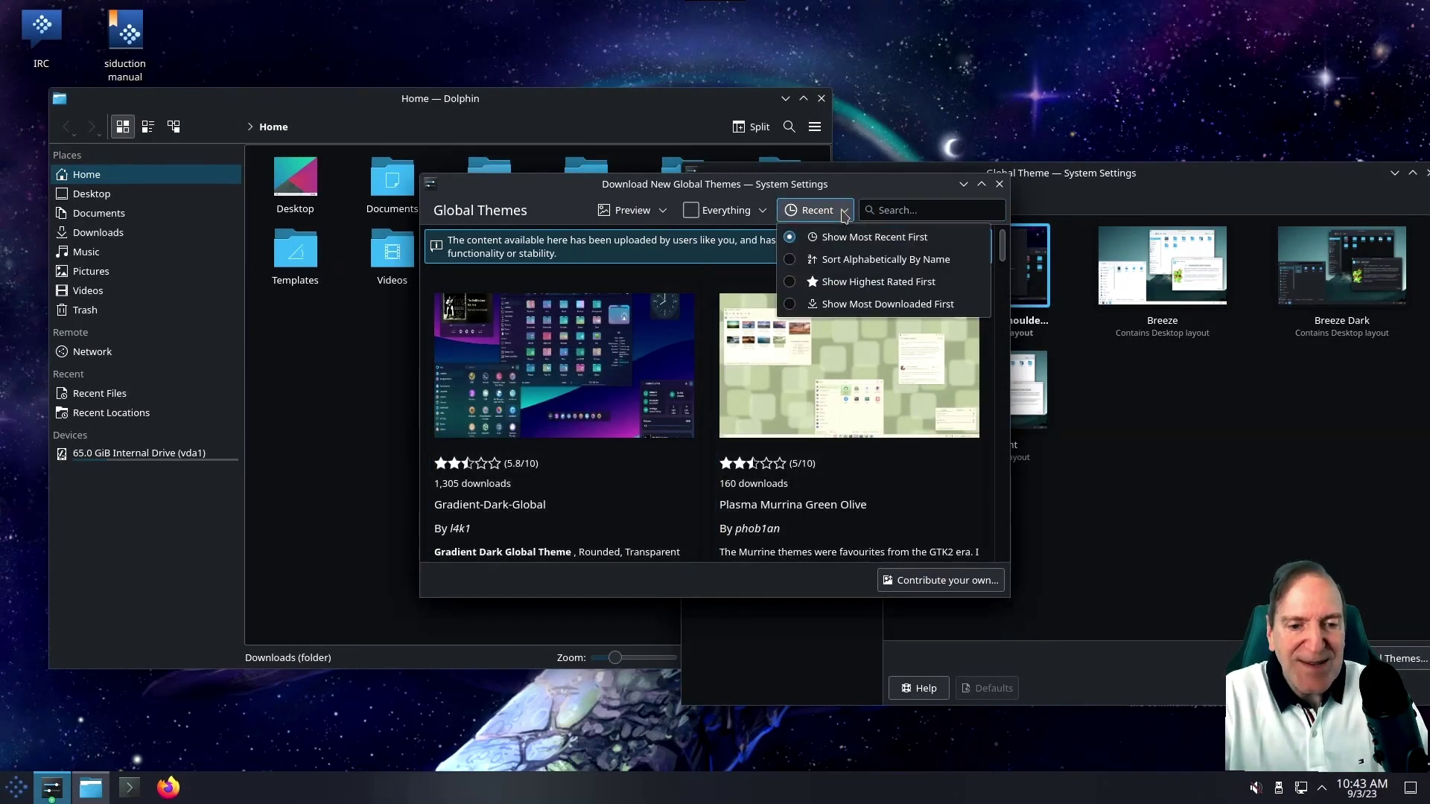
pyautogui.click(645, 438)
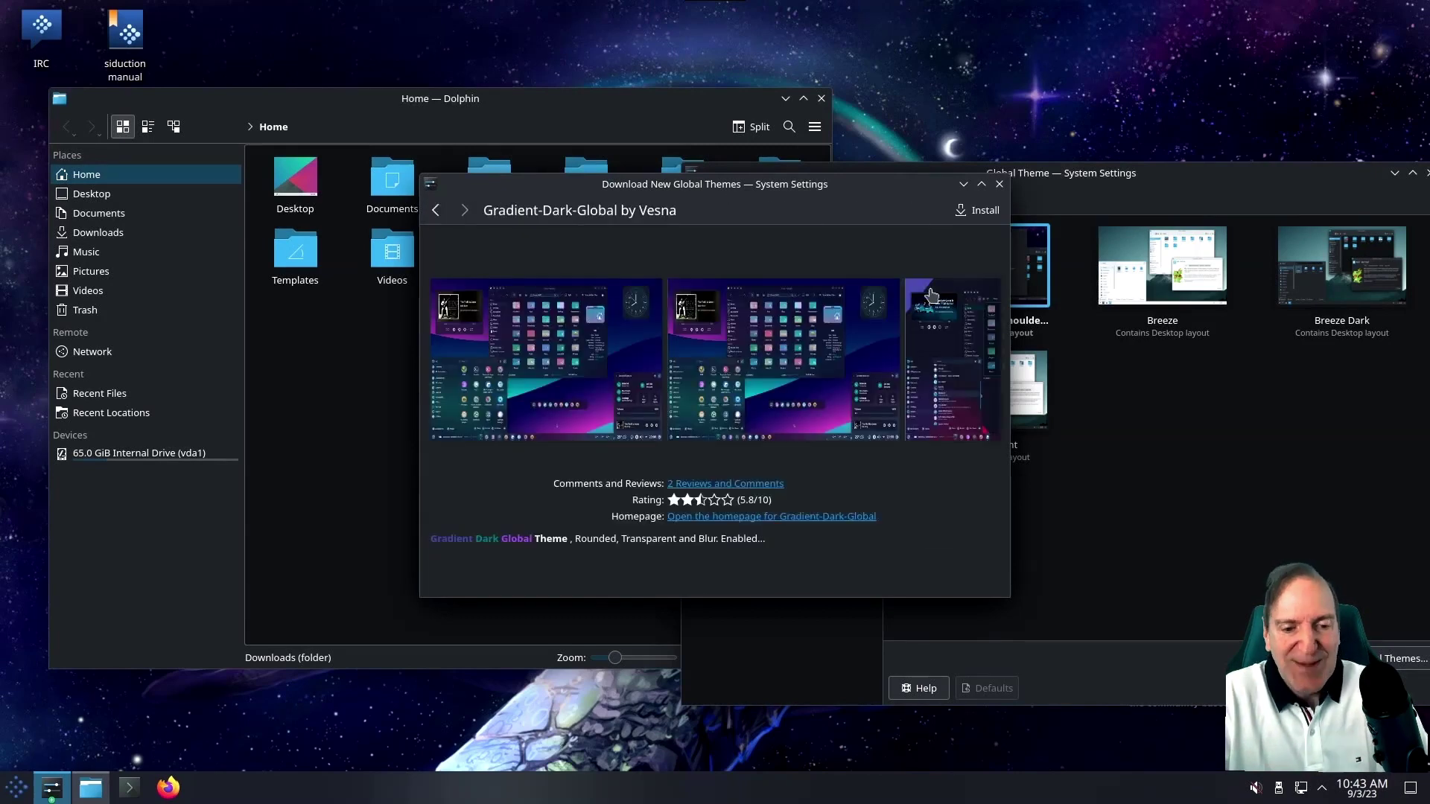
pyautogui.click(983, 212)
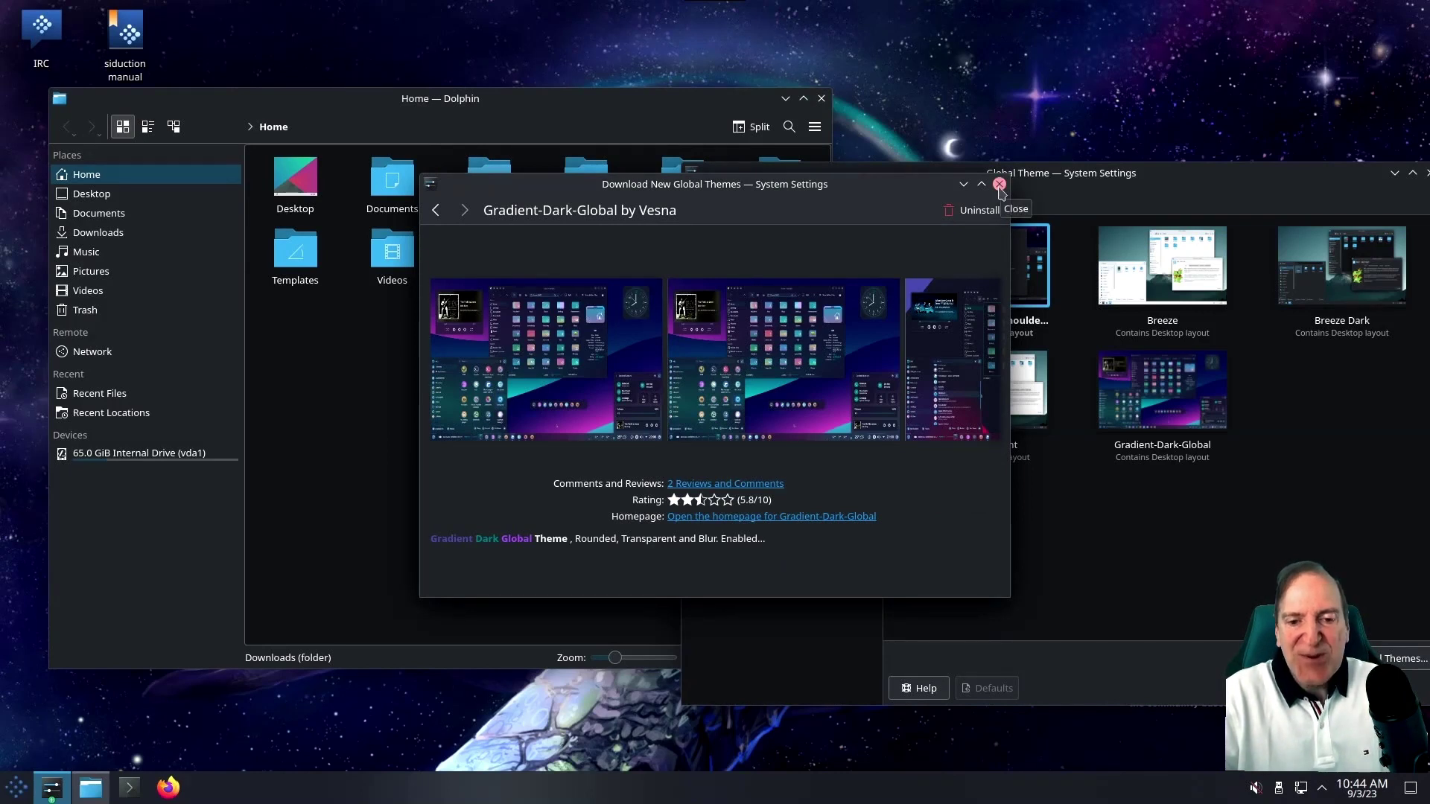
pyautogui.click(1000, 186)
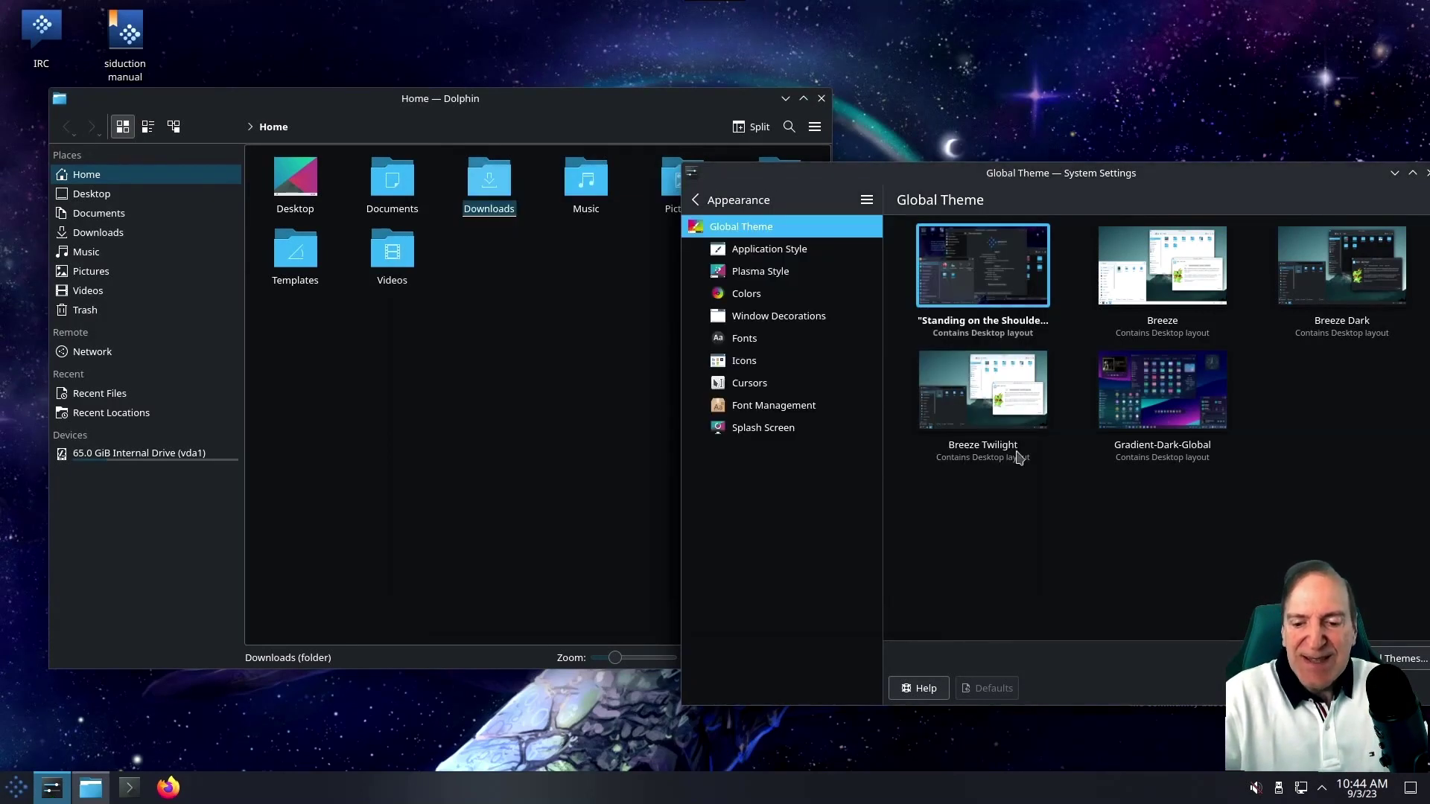
pyautogui.click(1159, 398)
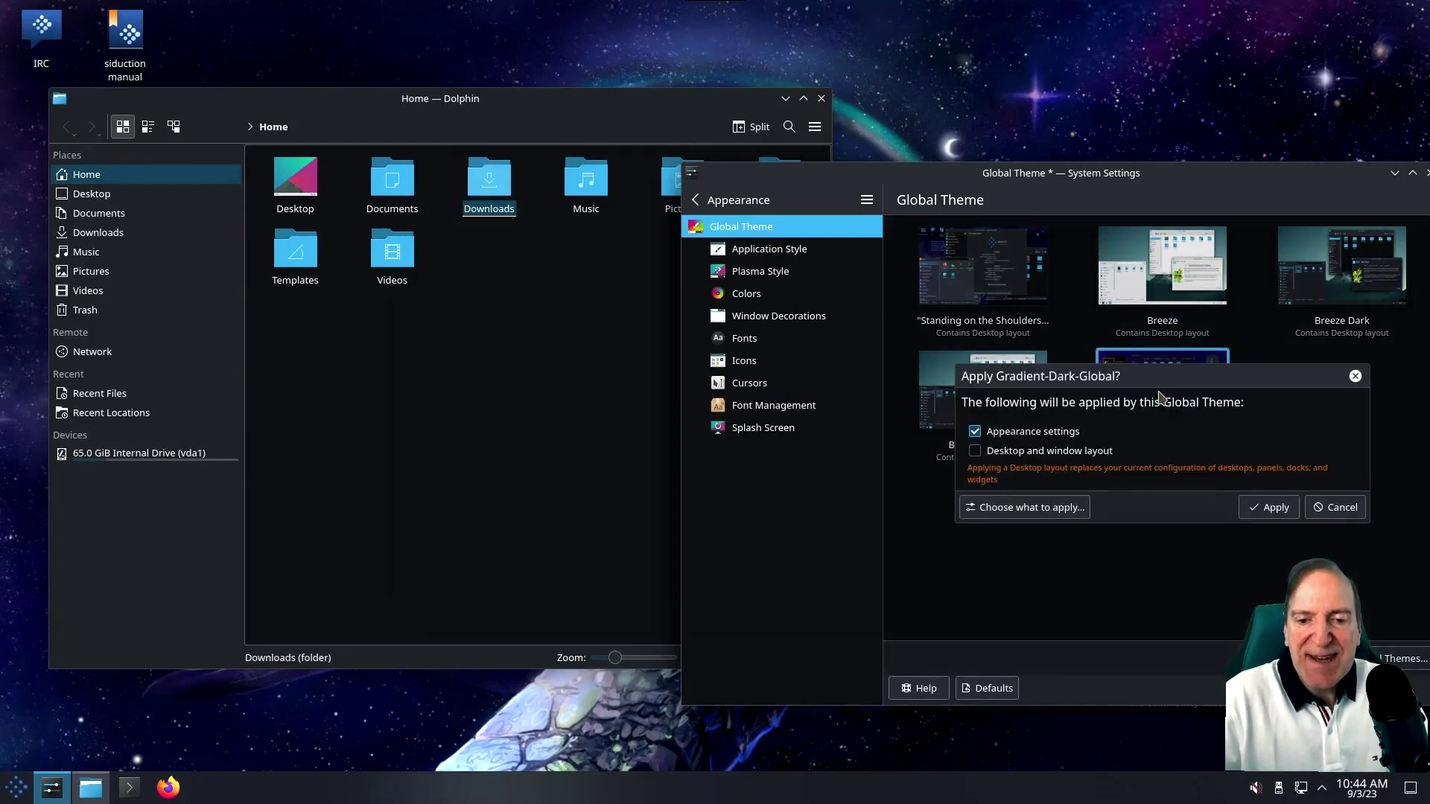
pyautogui.click(1268, 507)
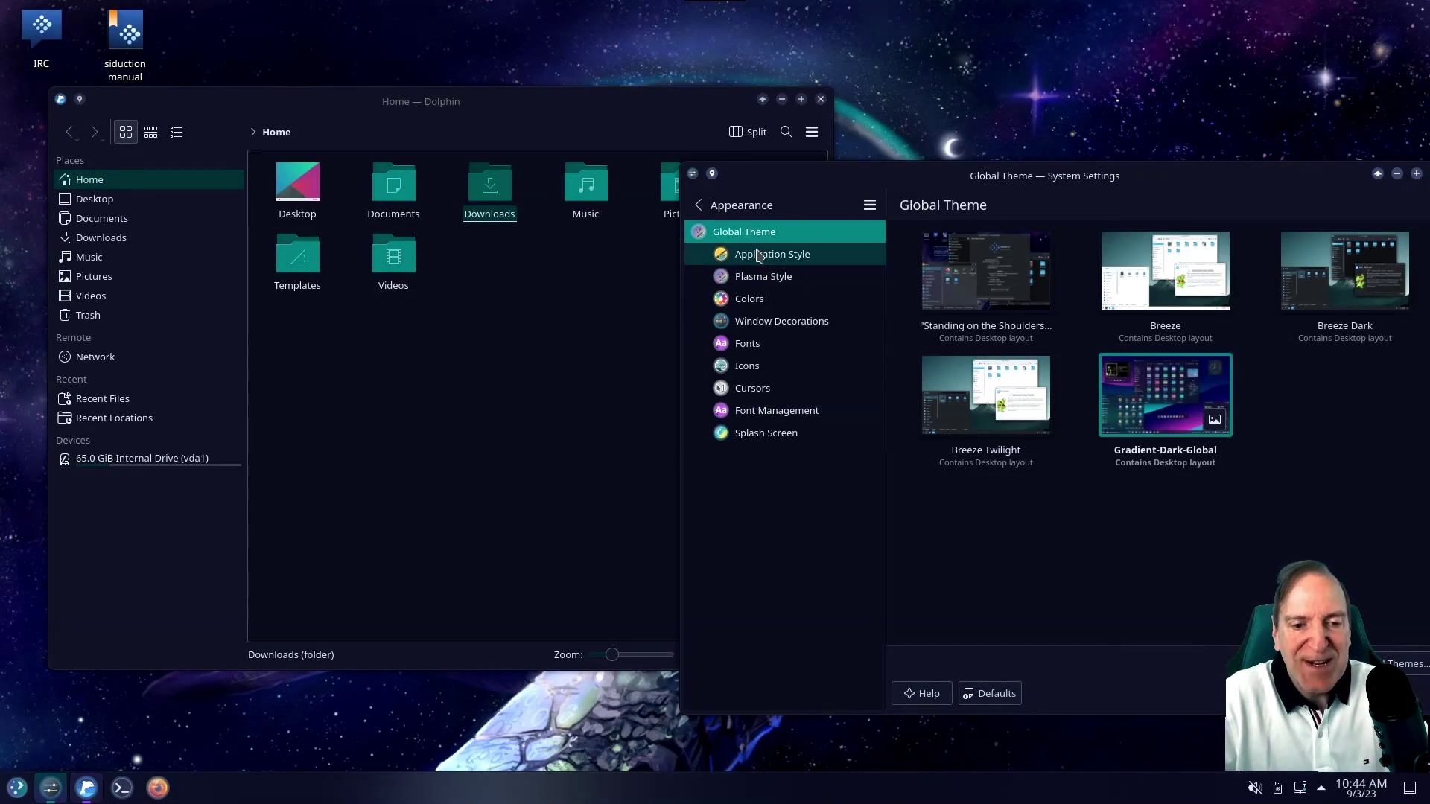
# Step: Apply the Gradient-Light-Icons icon theme in the Appearance settings
pyautogui.click(750, 367)
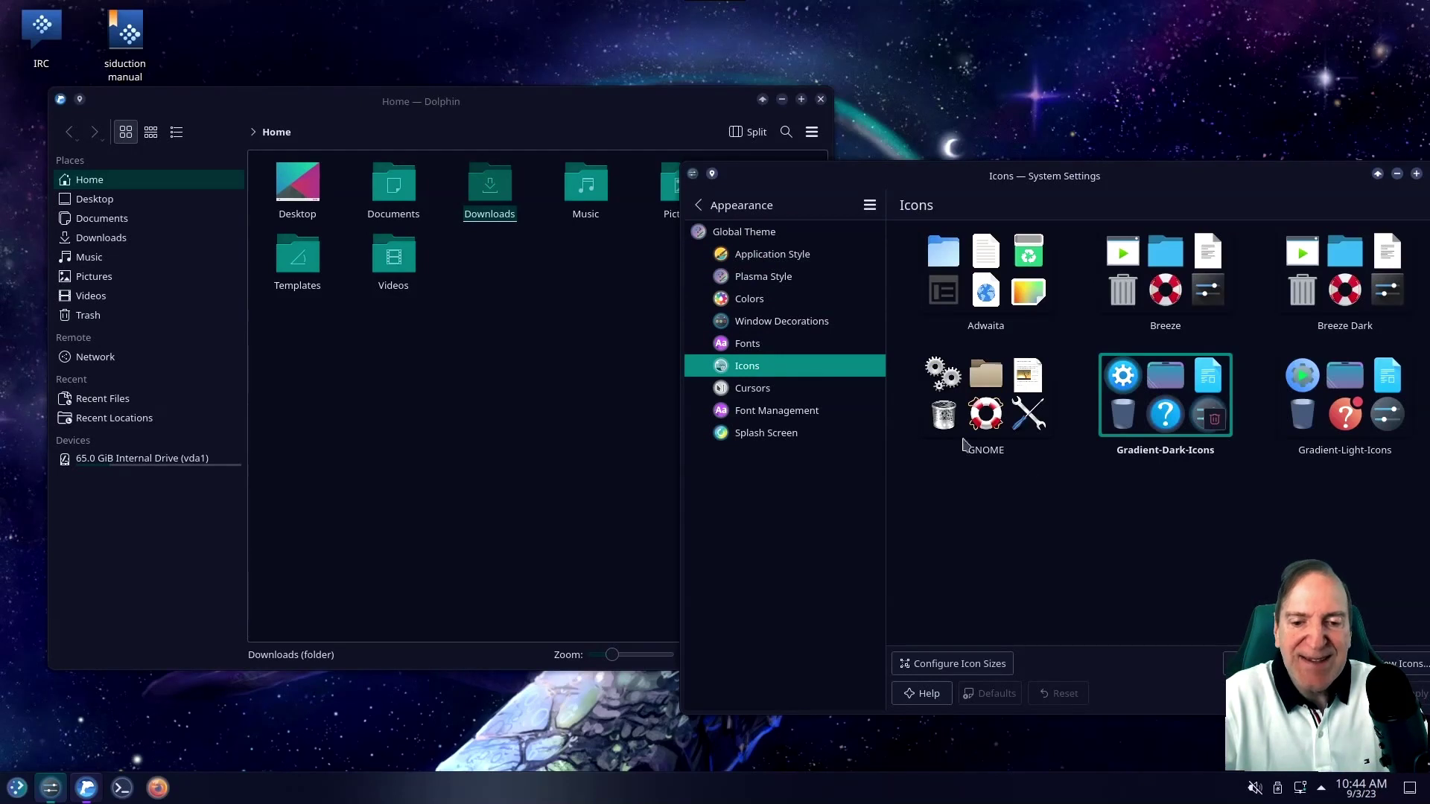
pyautogui.click(1341, 391)
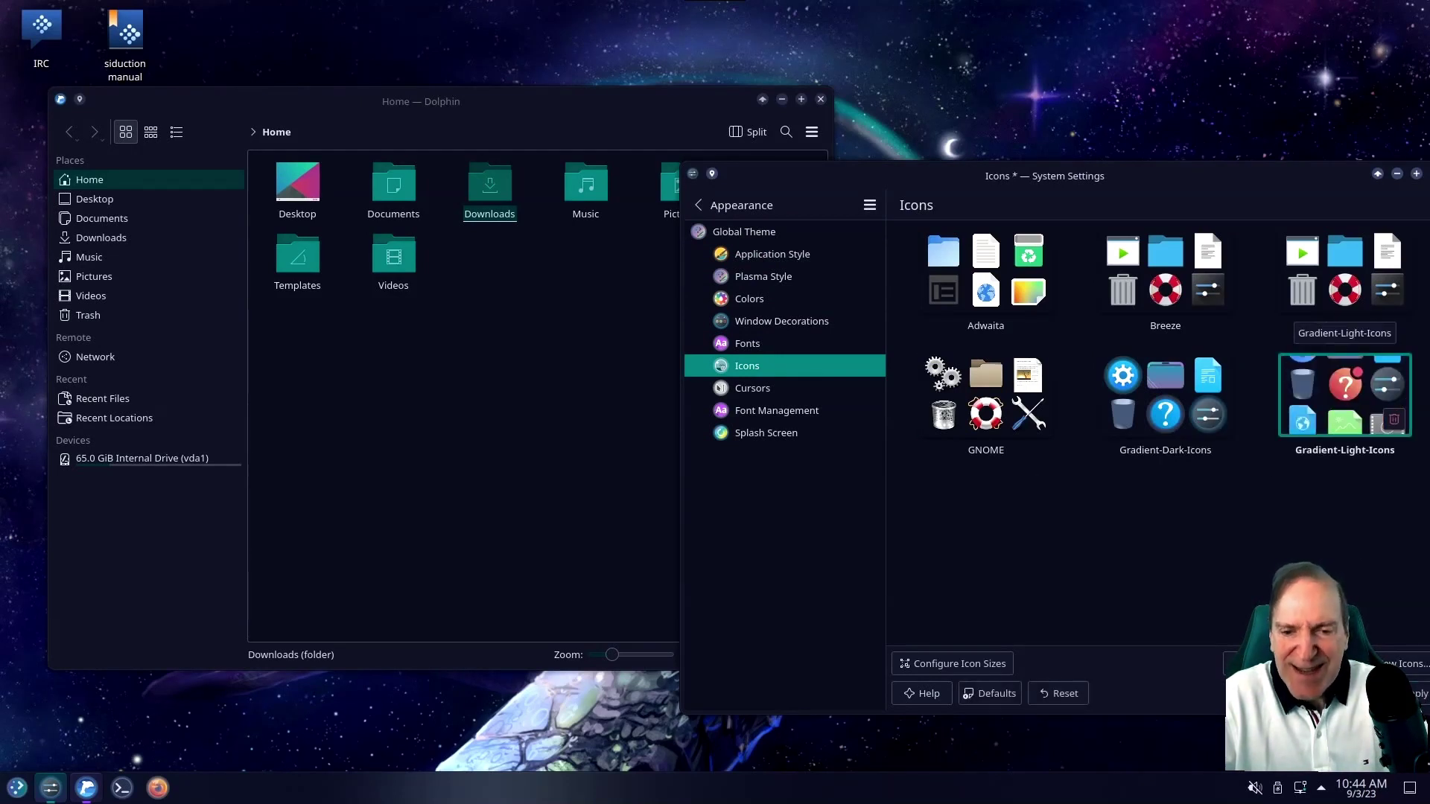
pyautogui.press('Return')
# Step: Close and reopen the Dolphin file manager to load the new folder icons, and move its window beside System Settings
pyautogui.click(409, 131)
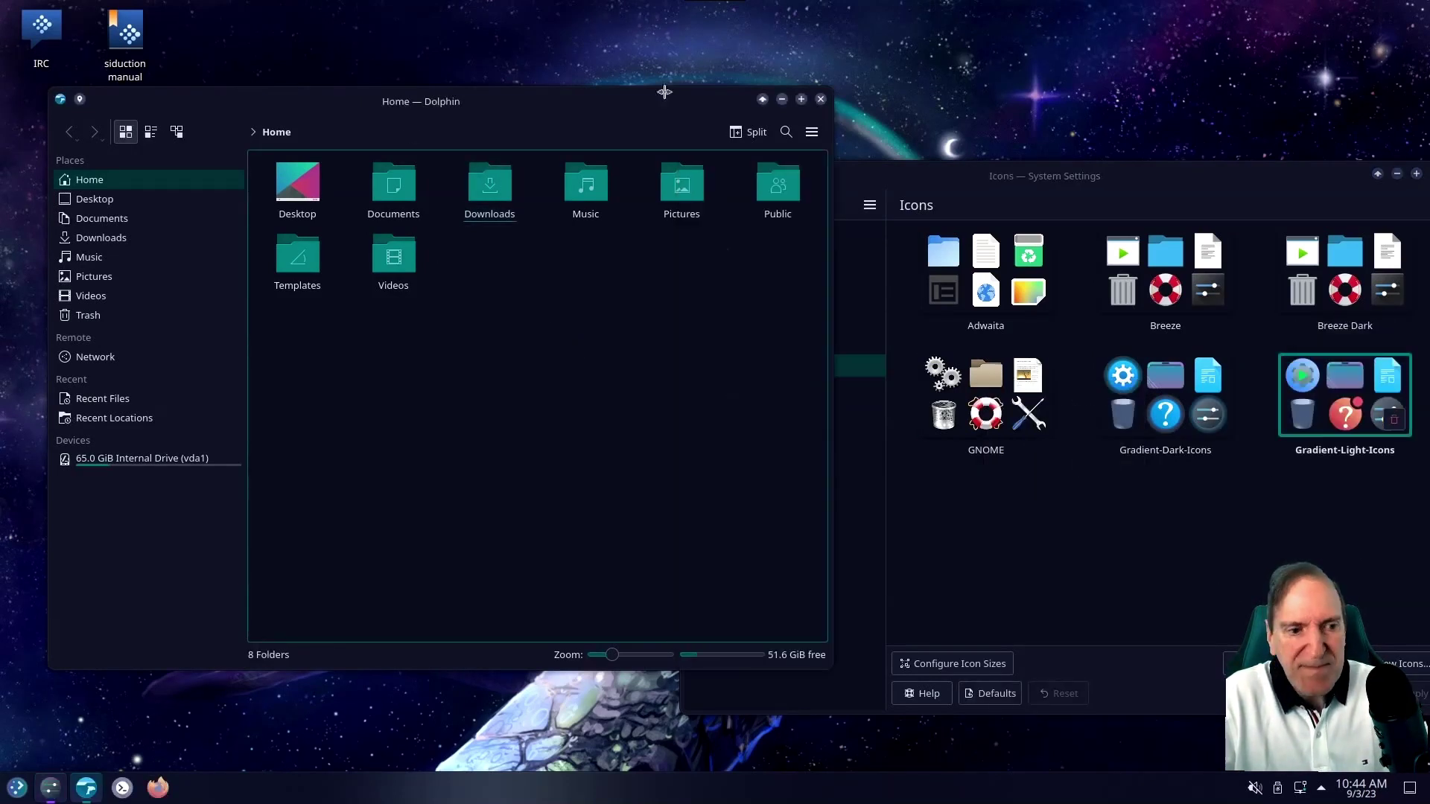
pyautogui.click(820, 100)
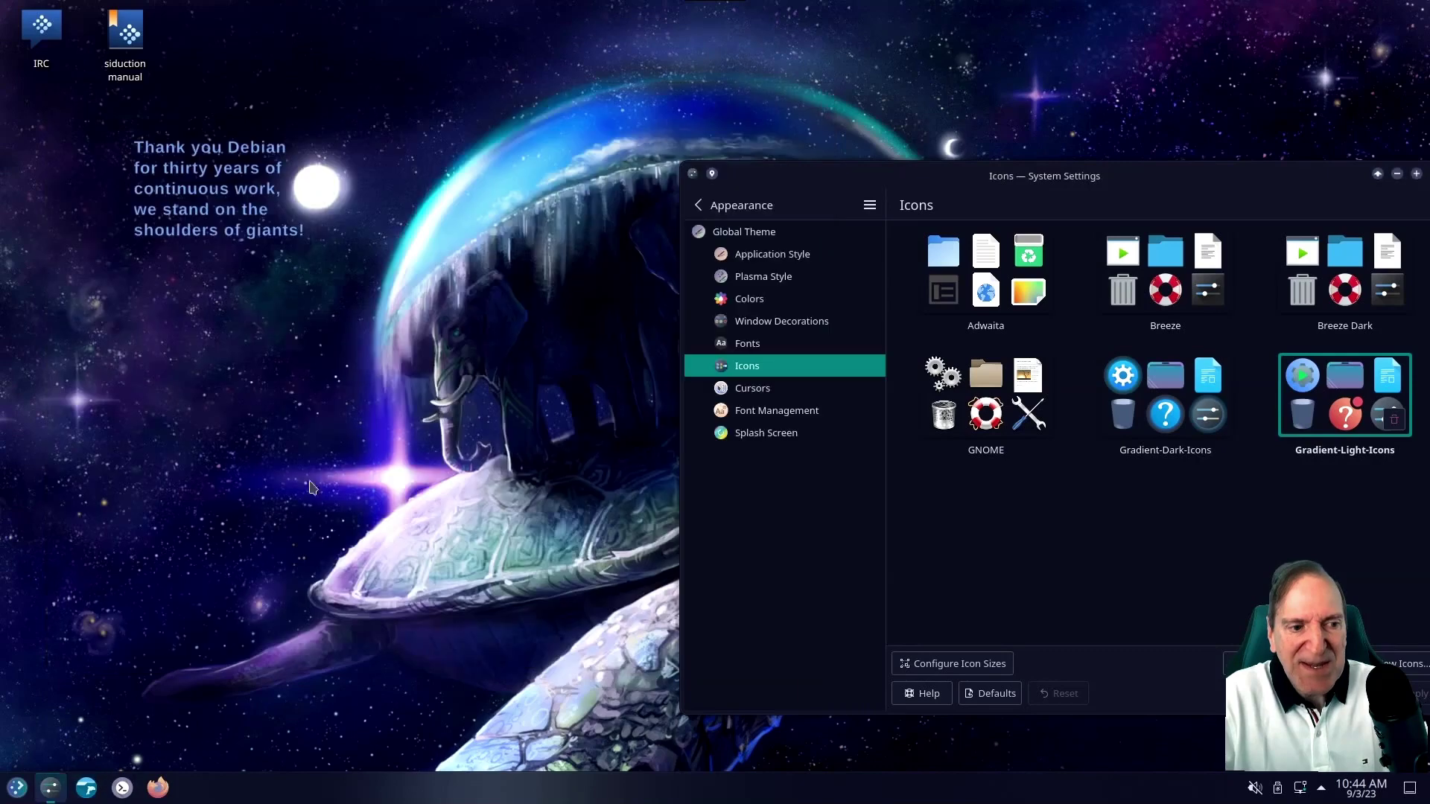
pyautogui.click(85, 791)
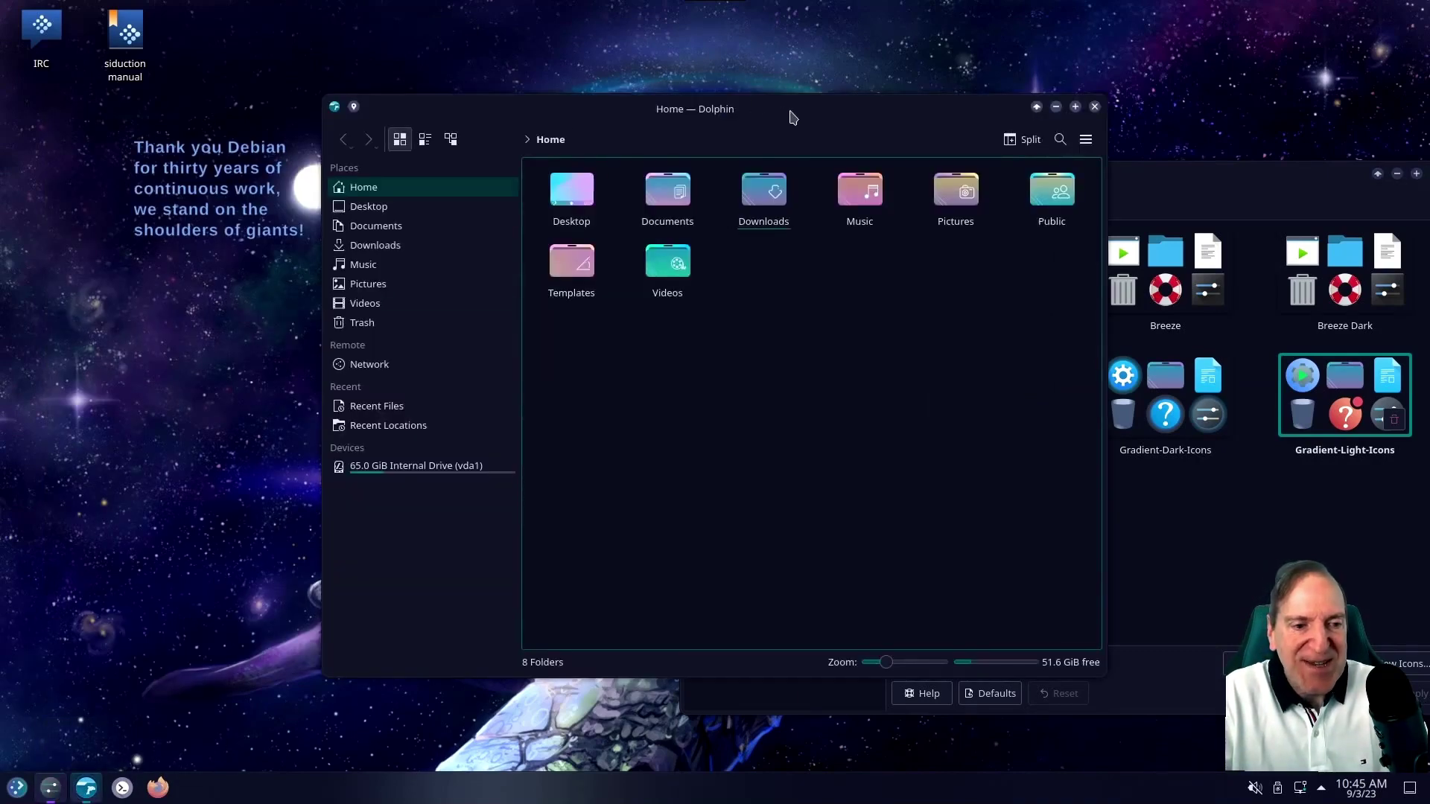
pyautogui.moveTo(782, 114); pyautogui.dragTo(568, 107)
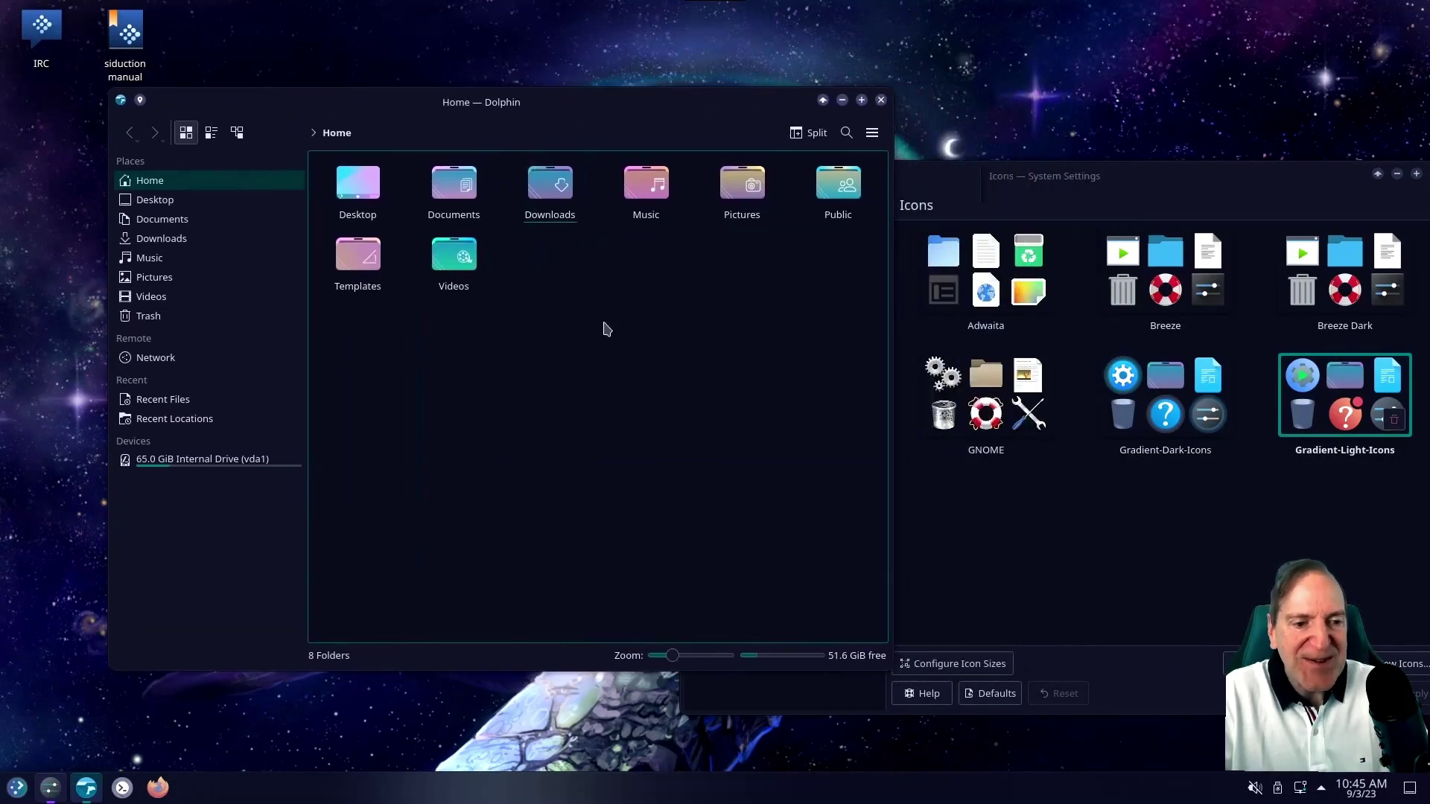
pyautogui.moveTo(645, 105); pyautogui.dragTo(578, 128)
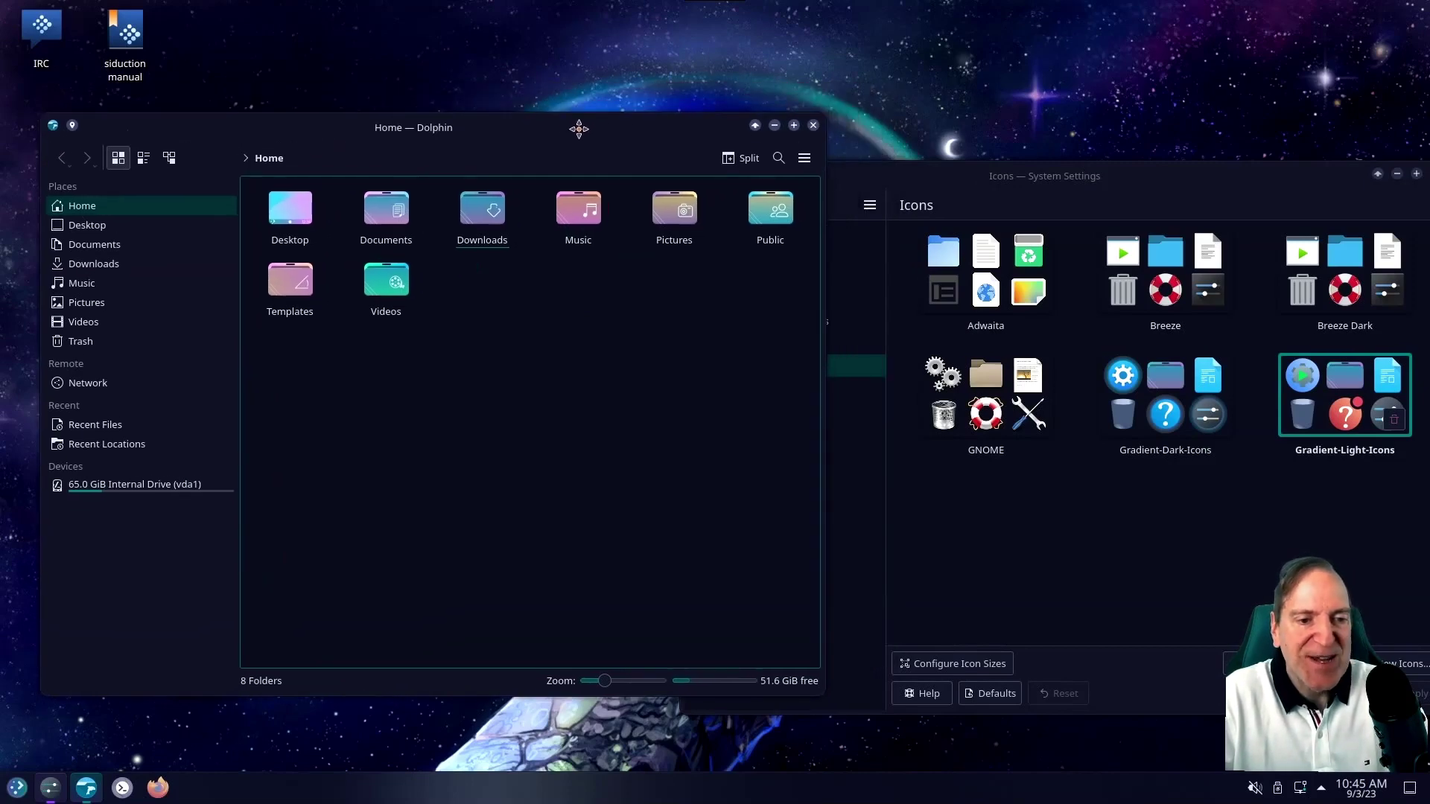
# Step: Check the themed icons in the application launcher and view the available Plasma styles in System Settings
pyautogui.click(23, 791)
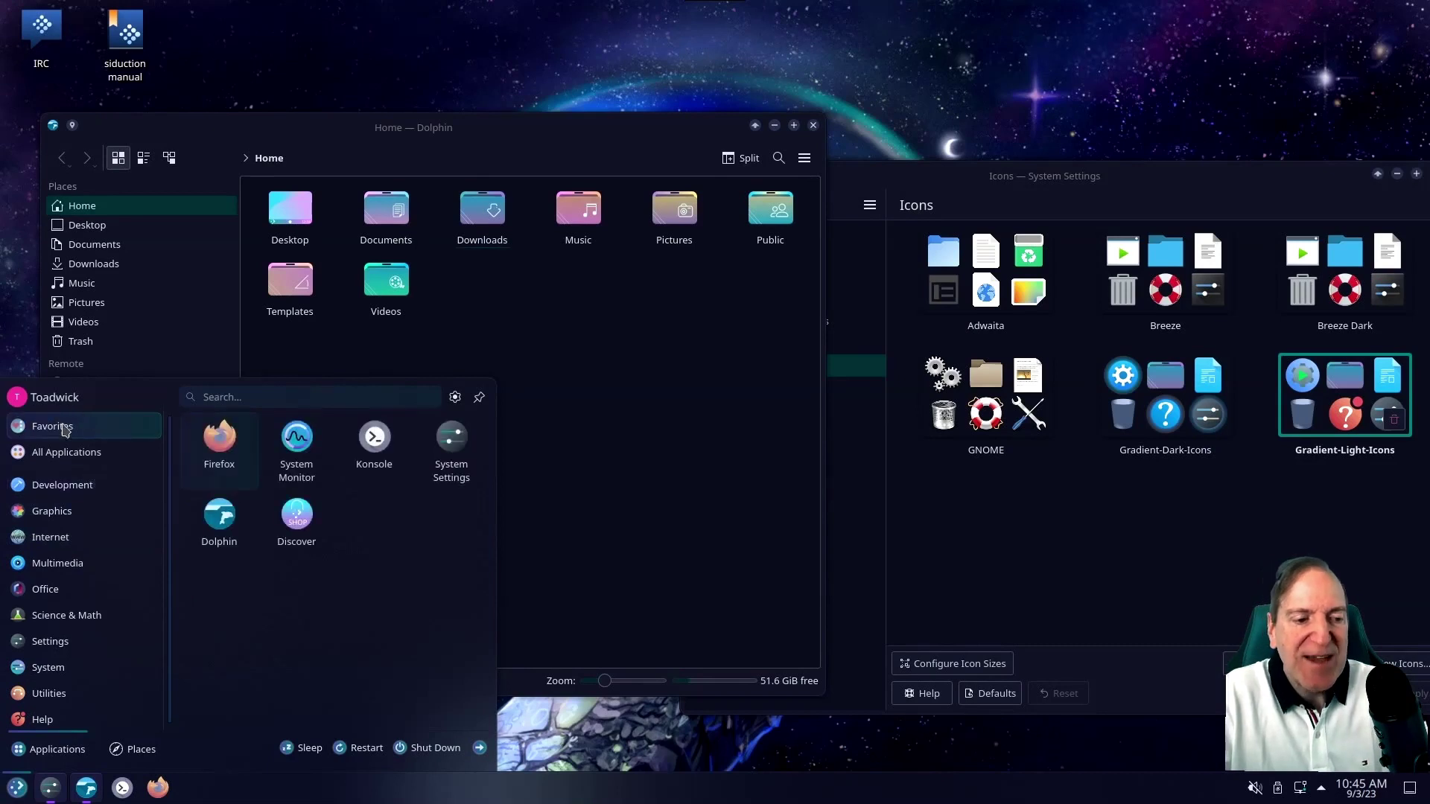
pyautogui.click(630, 366)
pyautogui.click(1042, 518)
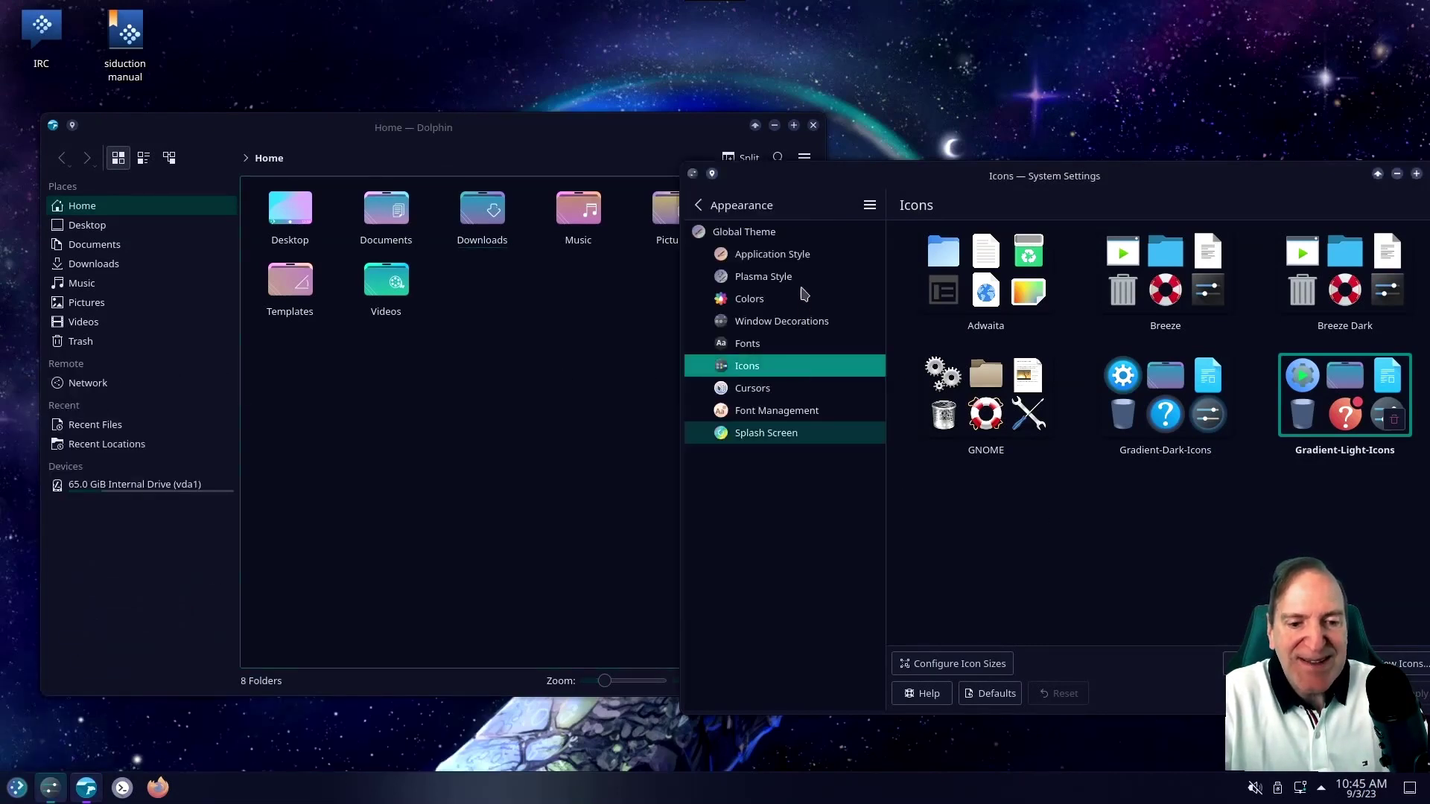
pyautogui.click(767, 278)
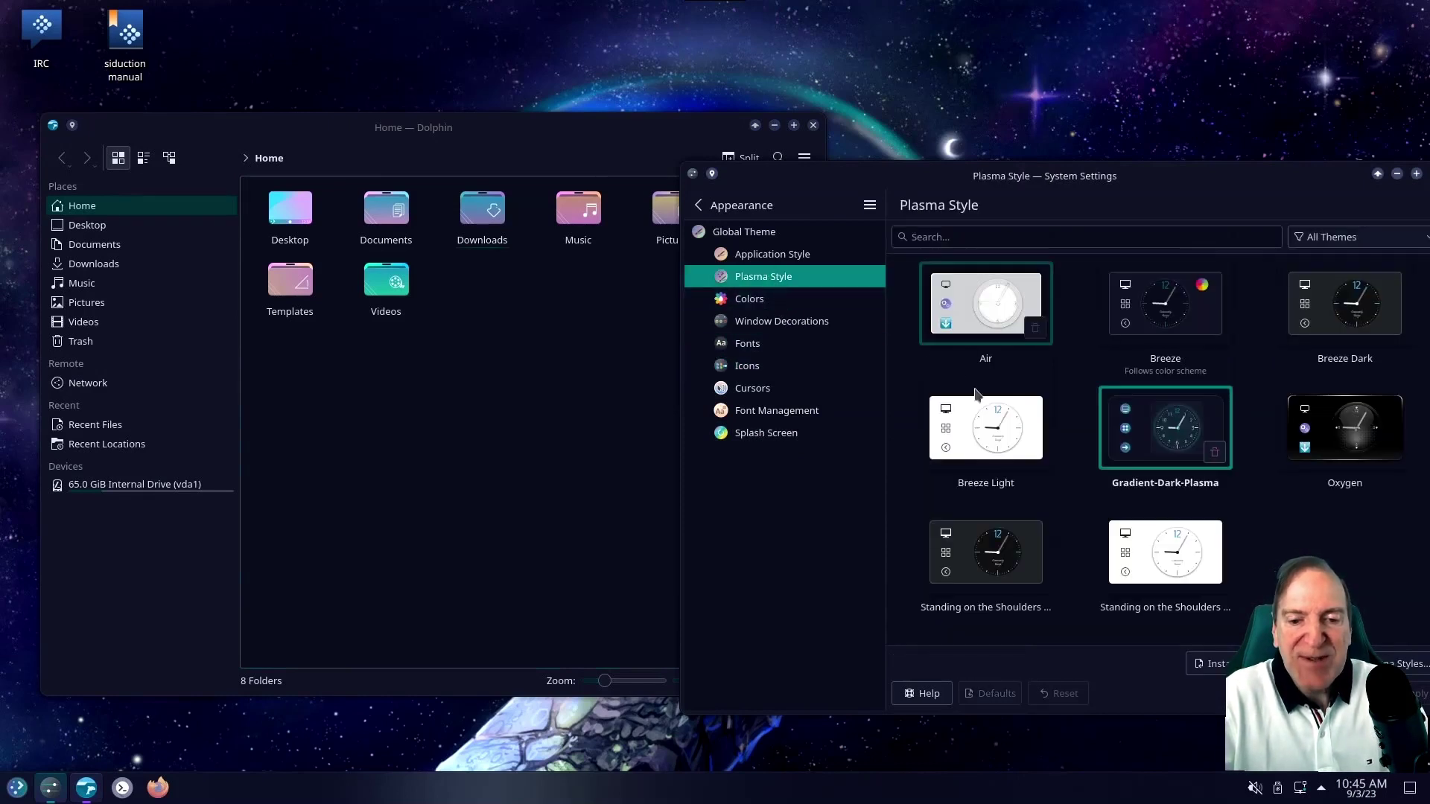
# Step: Replace the color scheme's accent color with the green preset in the Colors settings
pyautogui.click(768, 306)
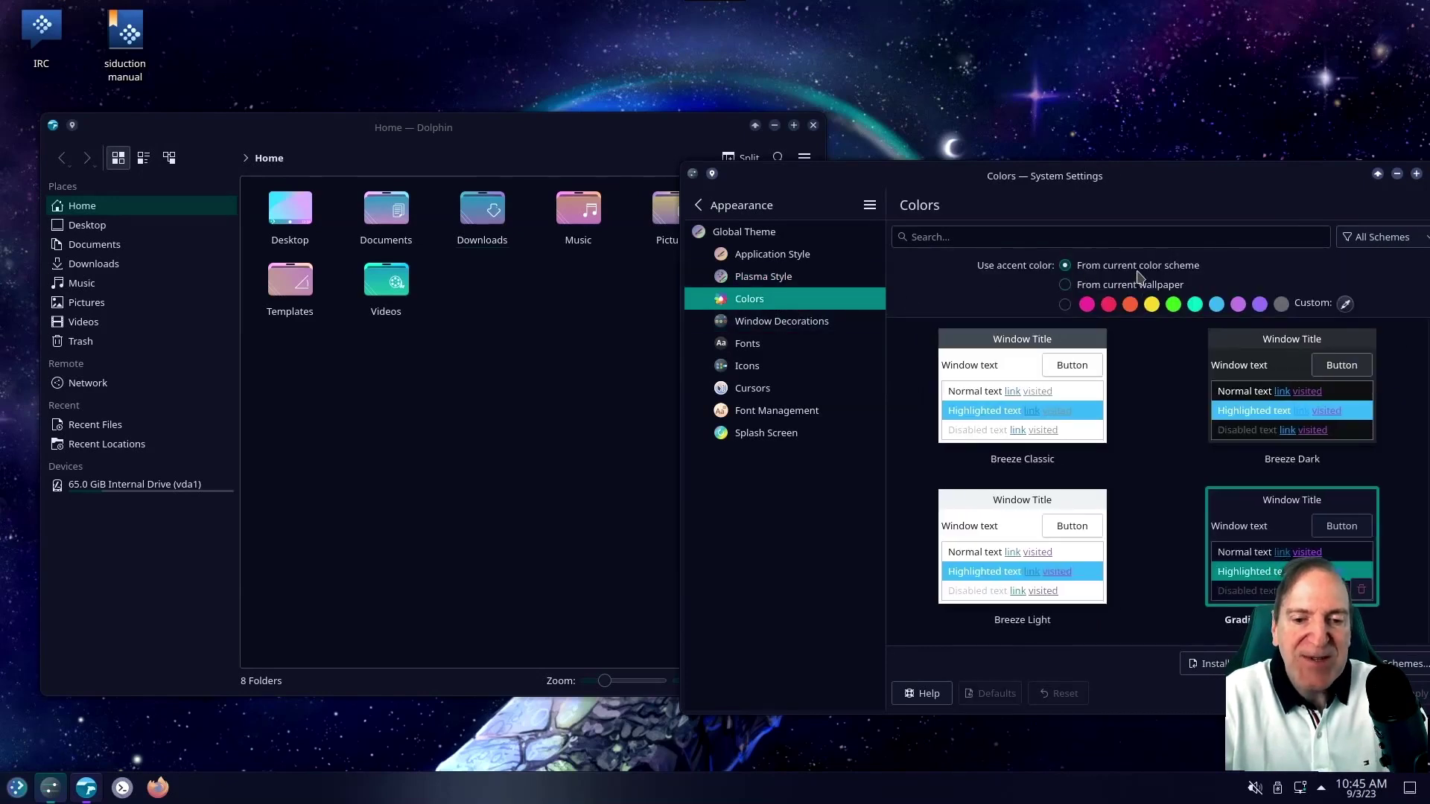
pyautogui.click(1065, 304)
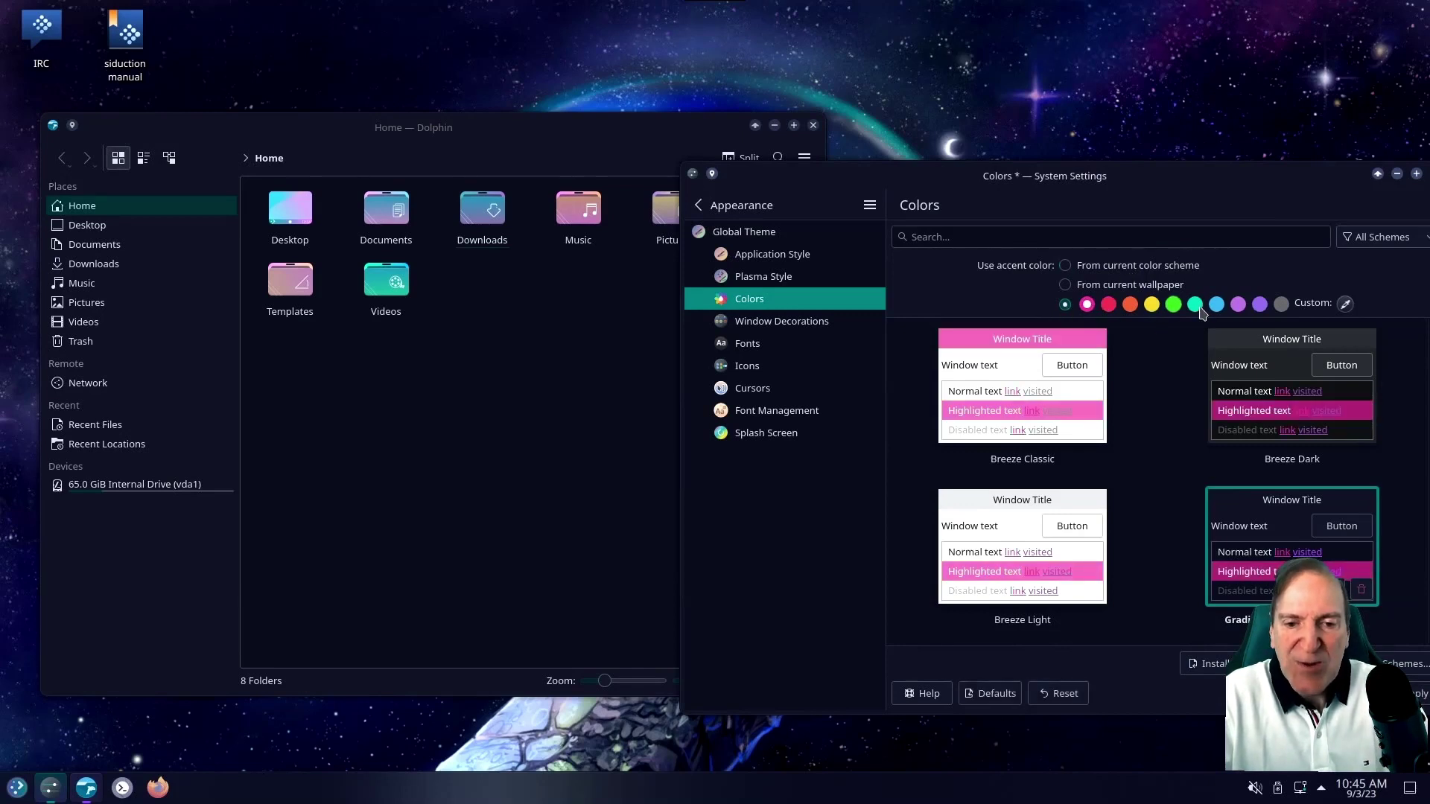
pyautogui.click(1173, 305)
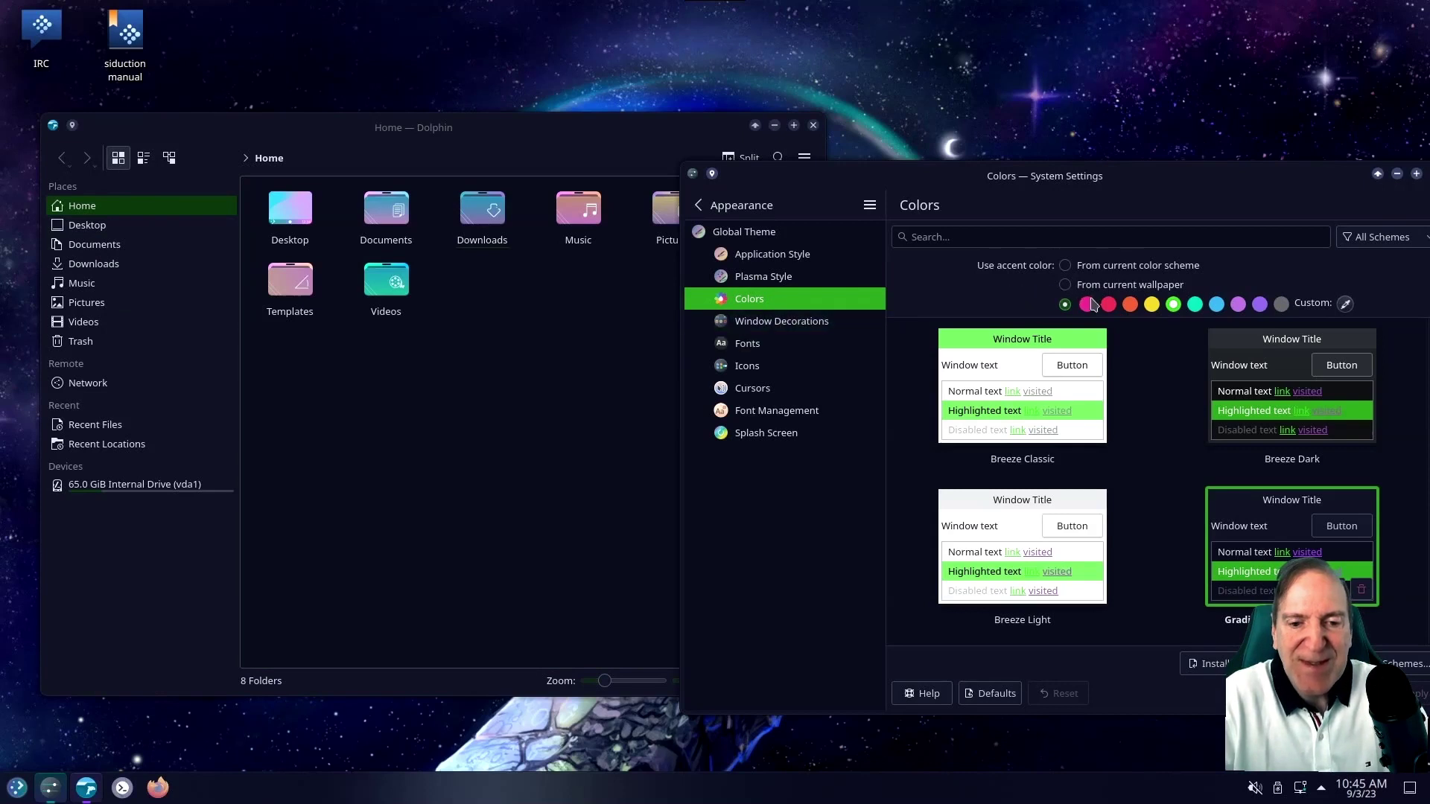
pyautogui.click(1066, 267)
pyautogui.click(1173, 303)
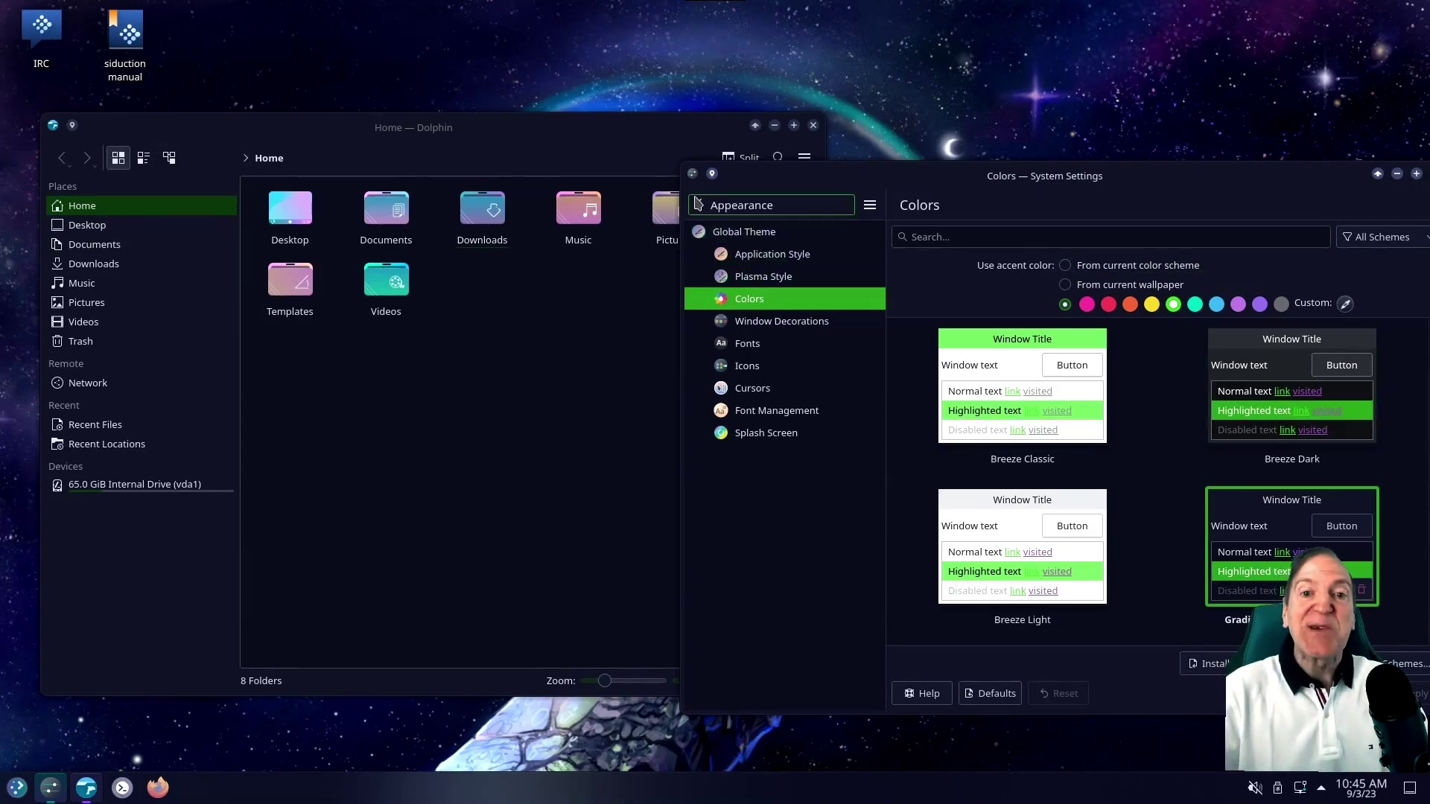
# Step: Enable the Fall Apart desktop effect in the Workspace Behavior settings and apply the change
pyautogui.click(697, 203)
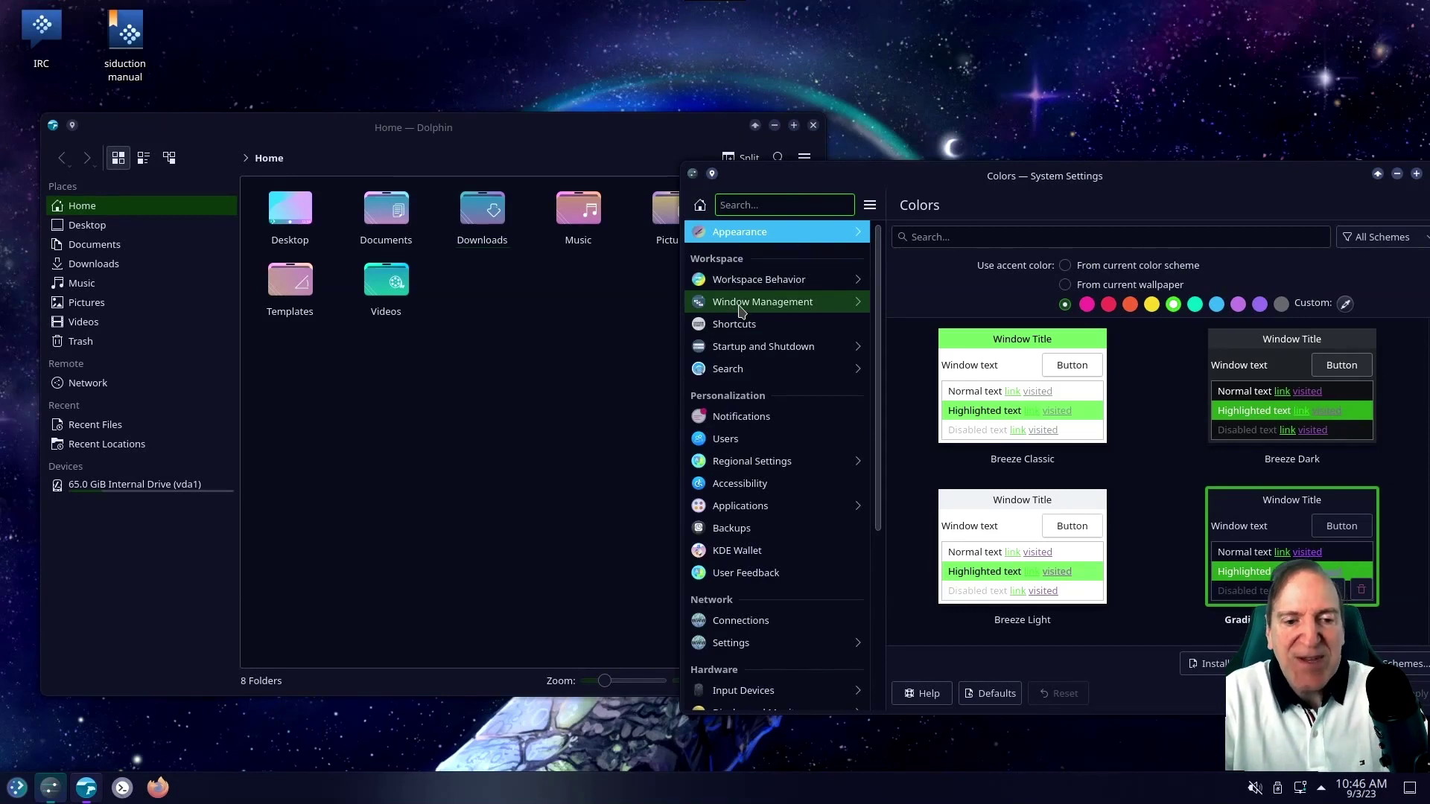
pyautogui.click(754, 281)
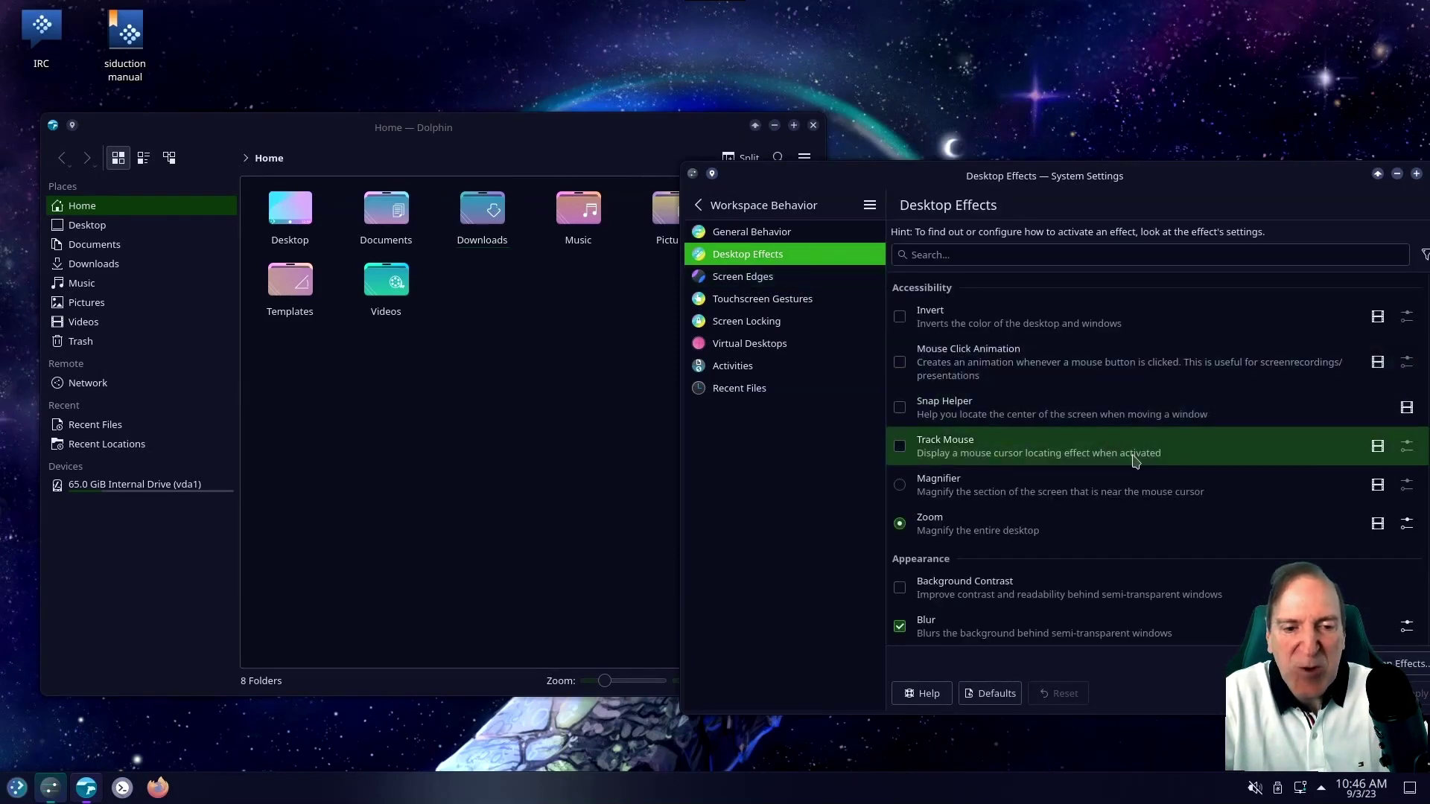
pyautogui.scroll(-8, 1199, 458)
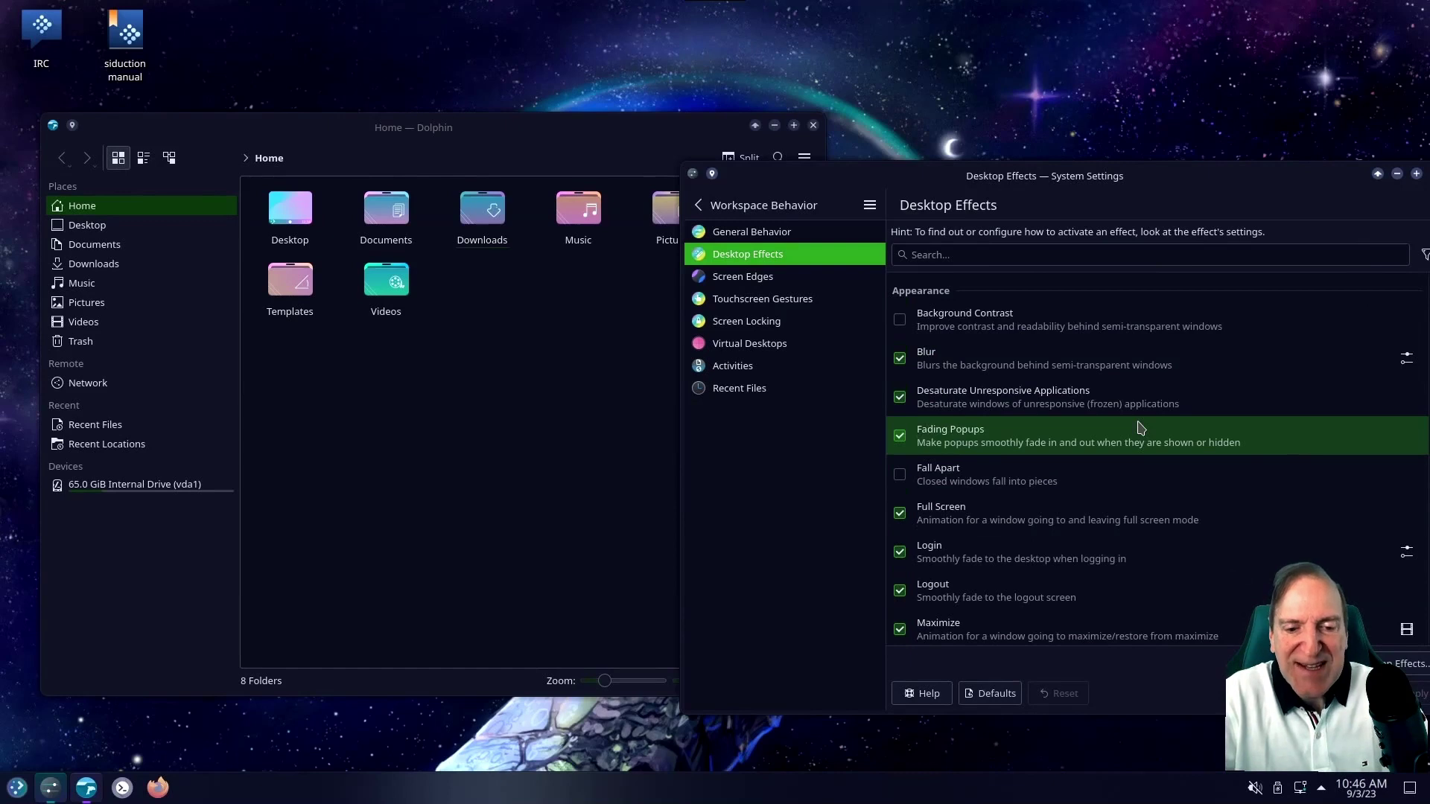
pyautogui.scroll(-2, 1139, 427)
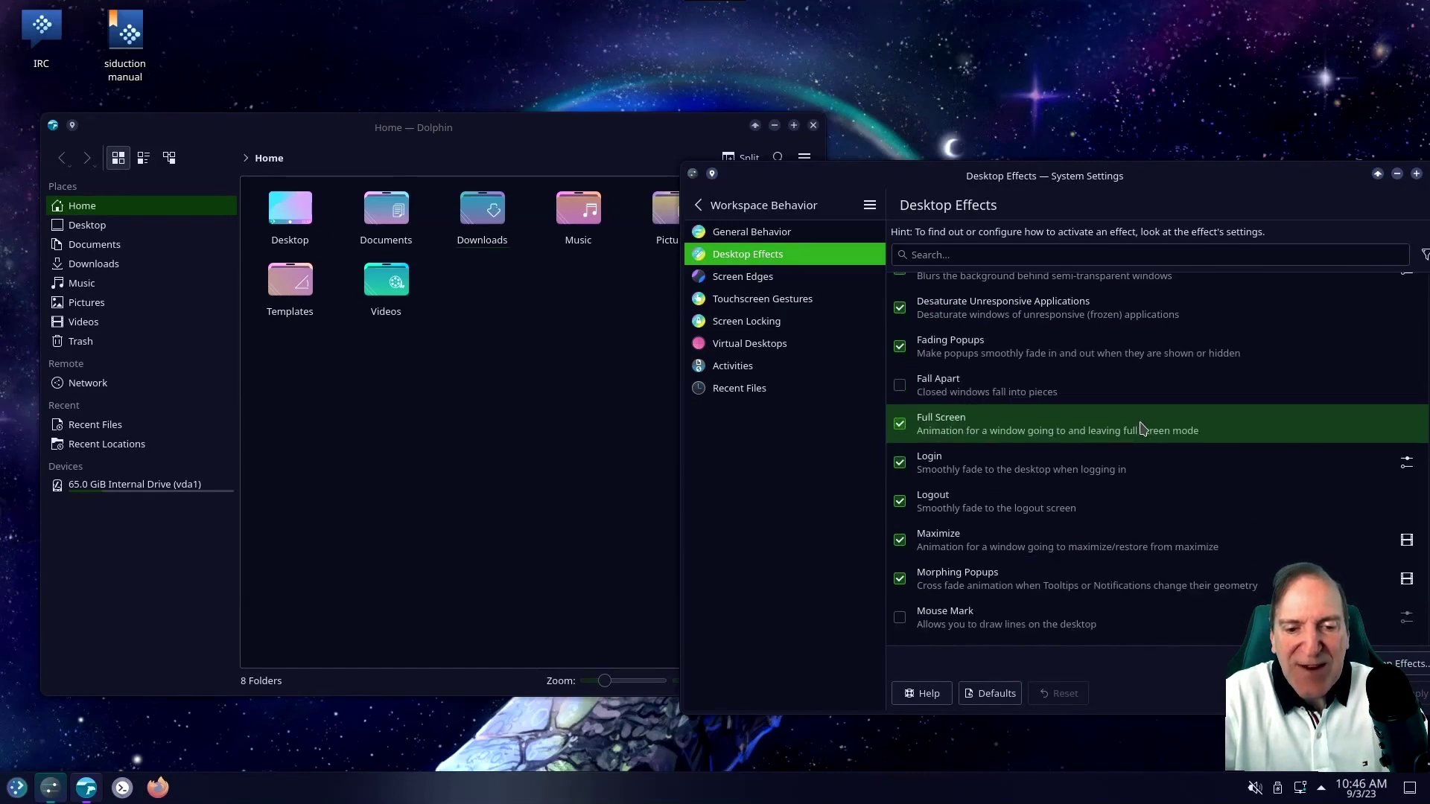
pyautogui.scroll(-1, 1143, 429)
pyautogui.scroll(-3, 1143, 428)
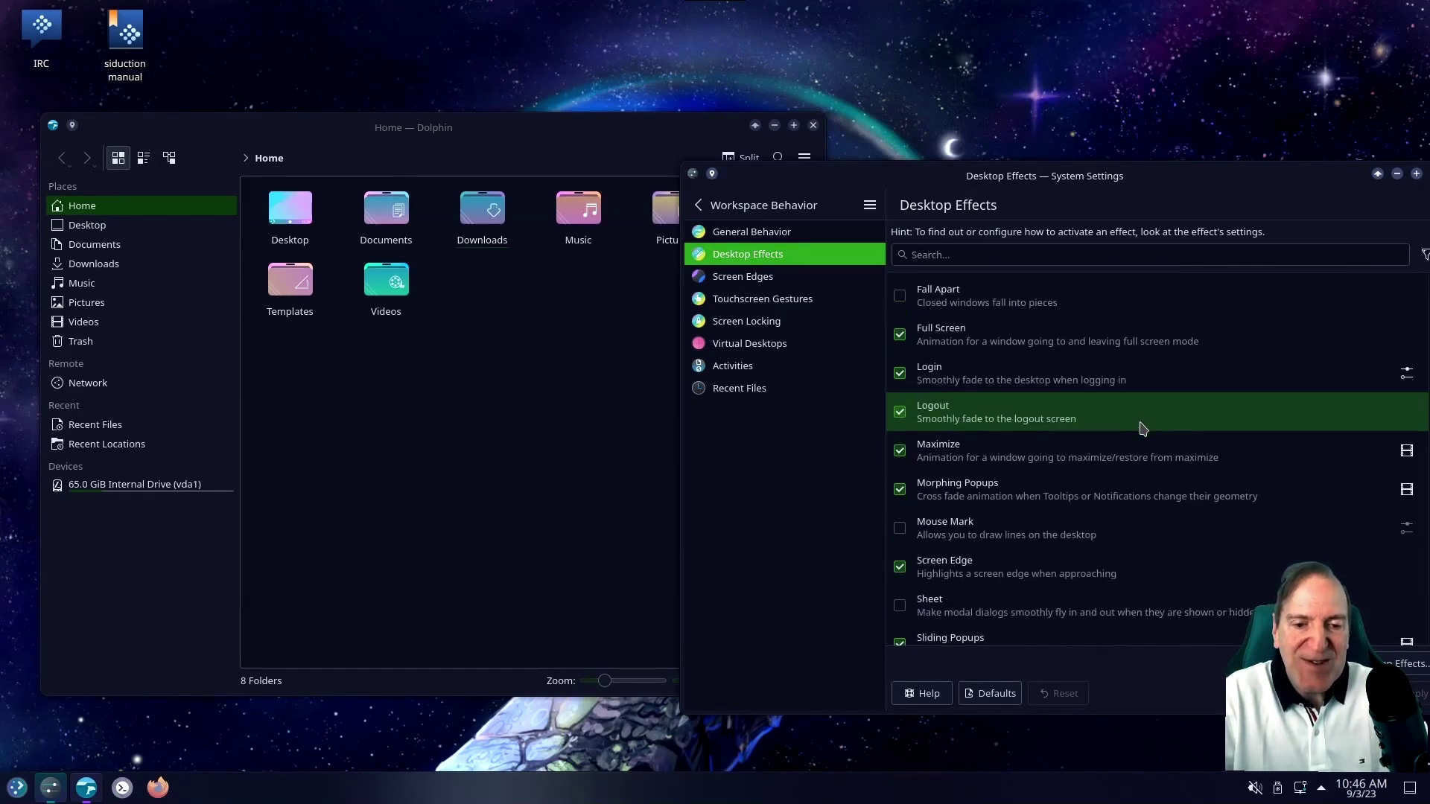
pyautogui.scroll(-3, 1143, 428)
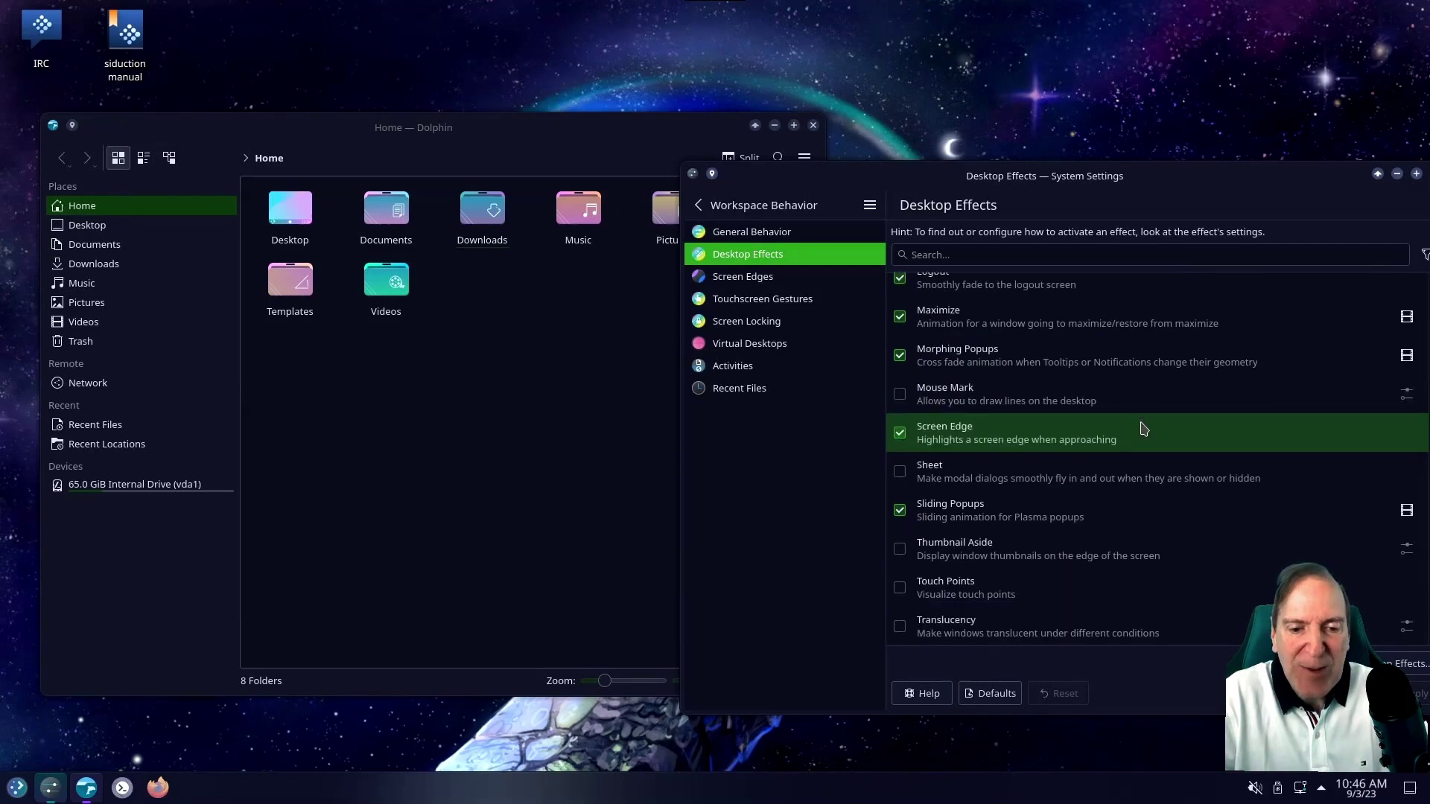
pyautogui.scroll(6, 1059, 516)
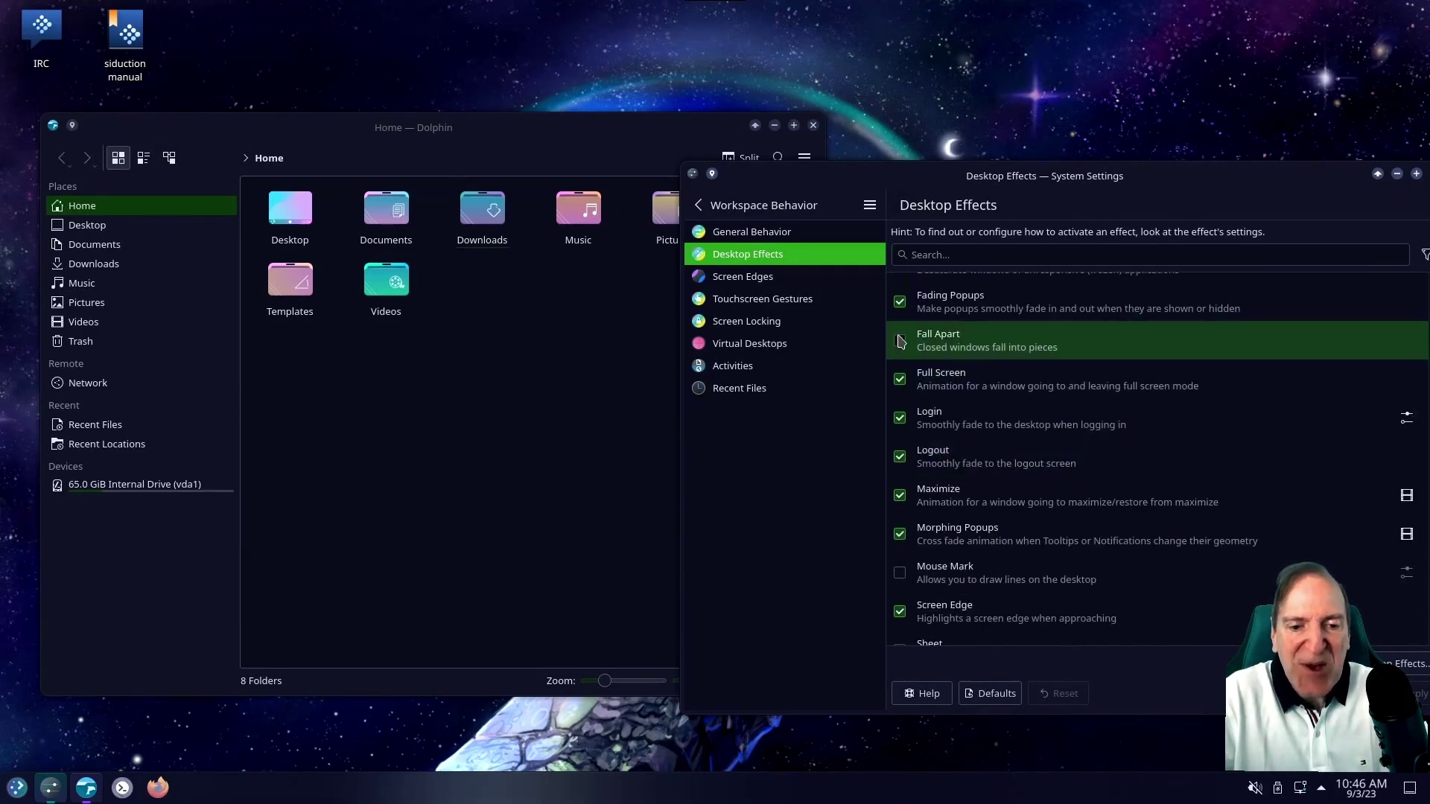
pyautogui.click(900, 341)
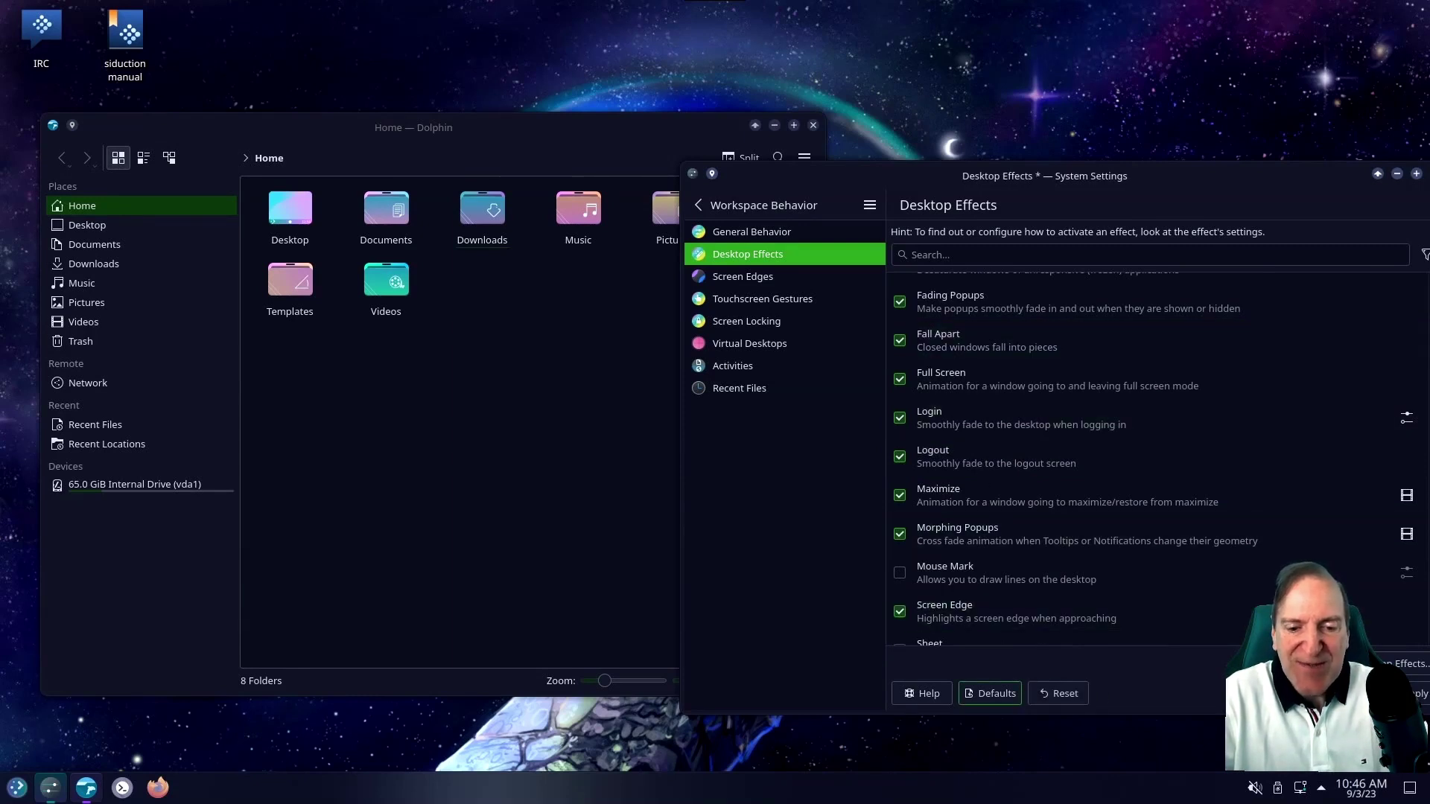
pyautogui.click(1415, 693)
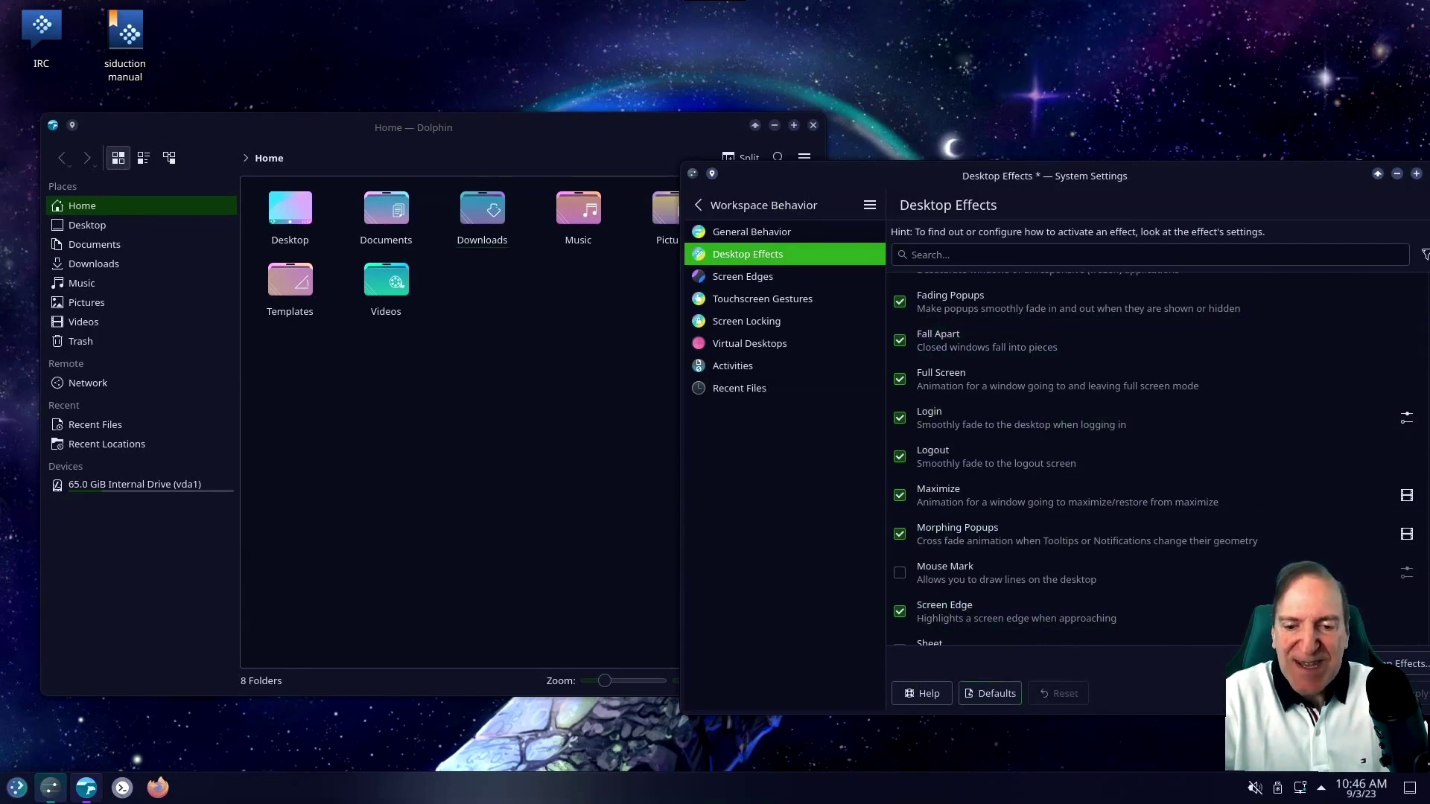
# Step: Close the Dolphin window to test the Fall Apart effect, and launch Dolphin again
pyautogui.click(536, 323)
pyautogui.click(814, 126)
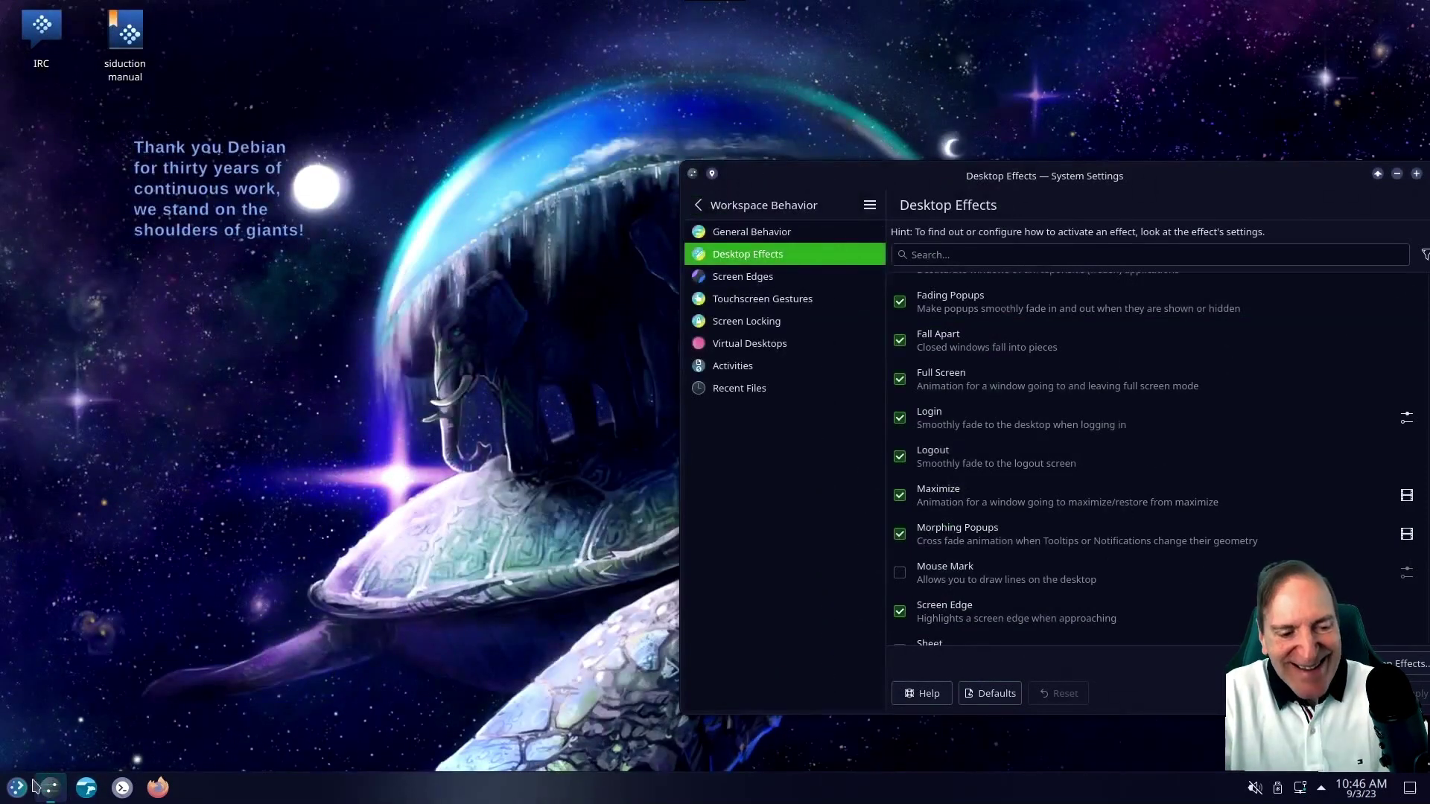
pyautogui.click(87, 788)
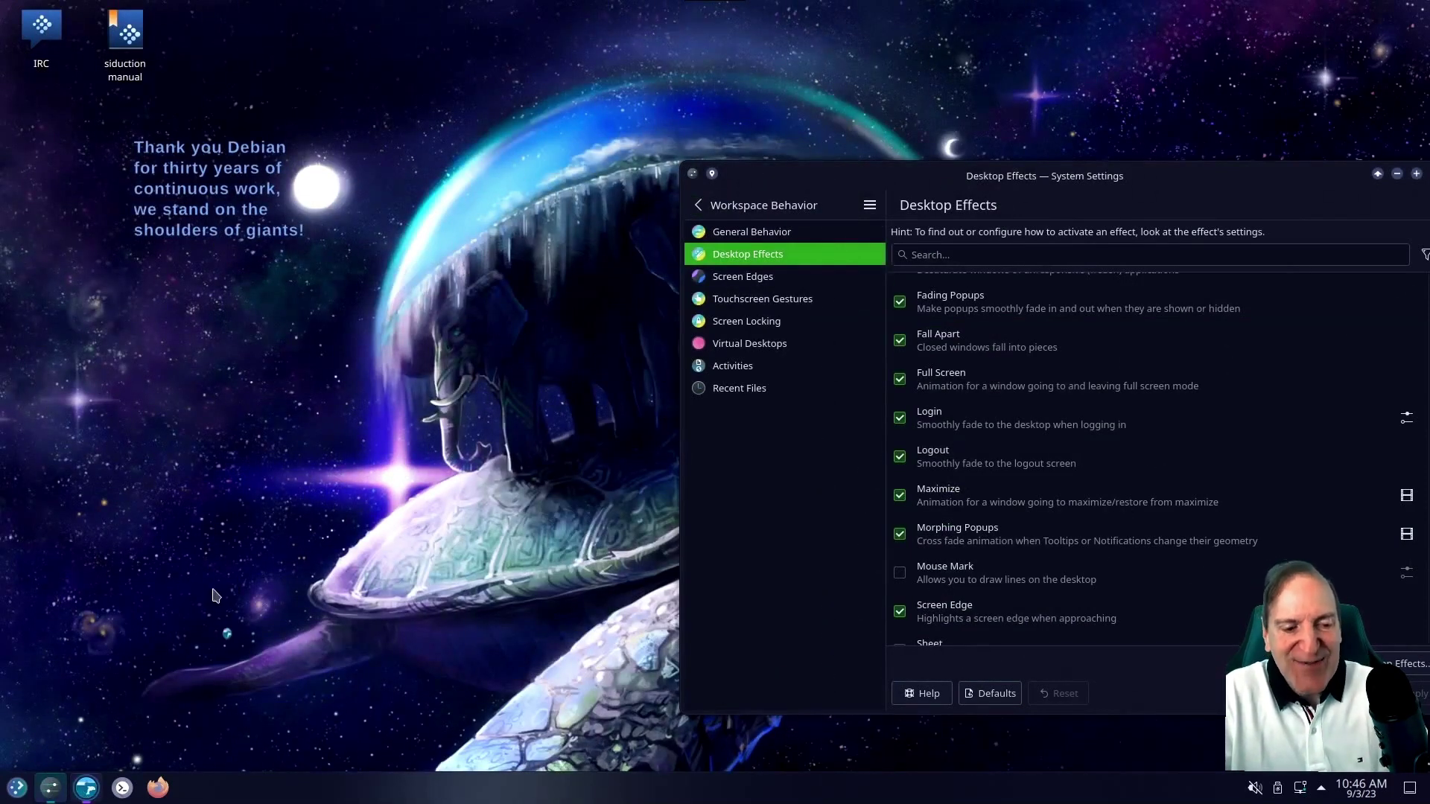
# Step: Disable the Fall Apart desktop effect, look over the remaining effects, and apply the change while switching to the Screen Locking settings
pyautogui.moveTo(737, 112); pyautogui.dragTo(440, 105)
pyautogui.click(798, 266)
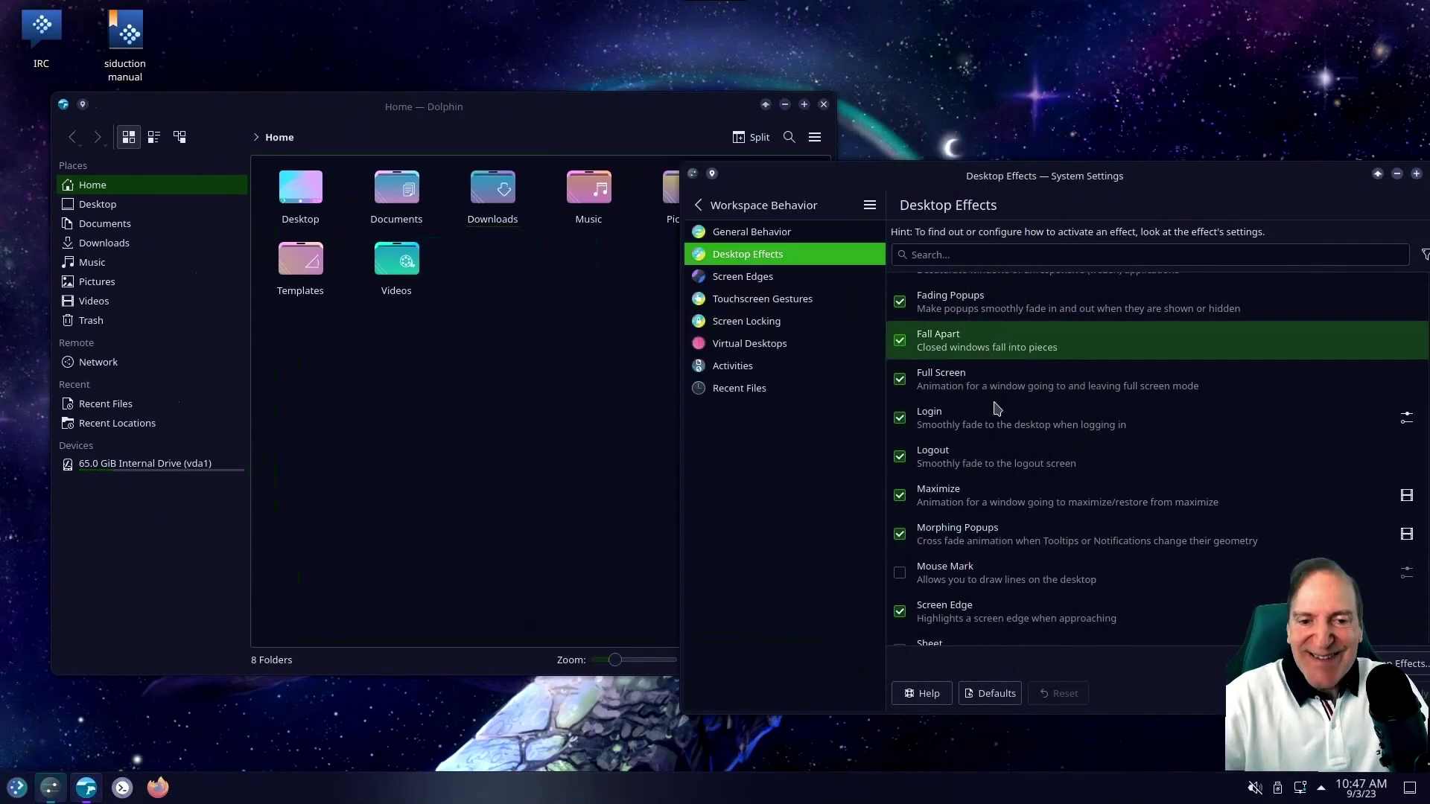
pyautogui.click(901, 341)
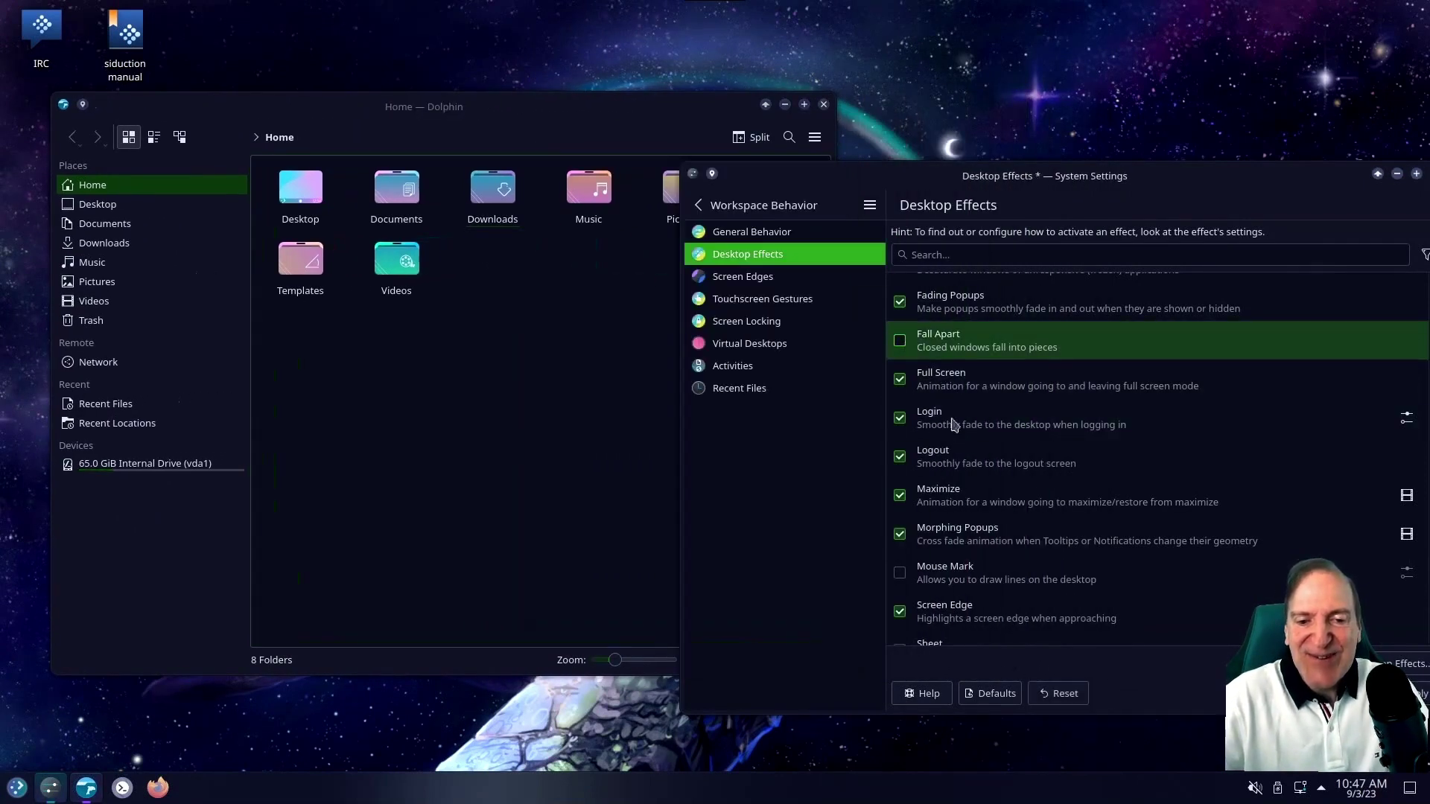
pyautogui.scroll(-6, 989, 492)
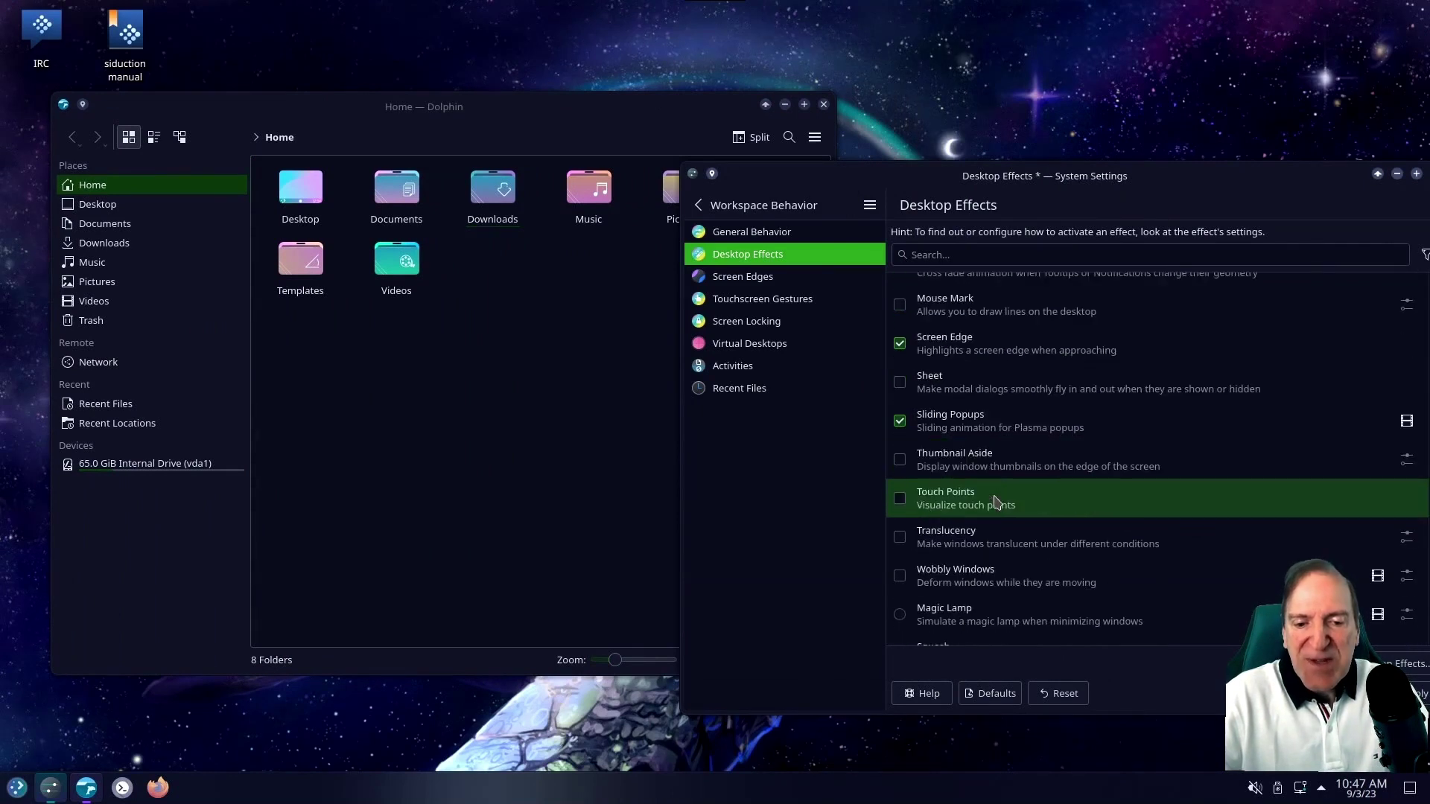
pyautogui.scroll(-1, 995, 503)
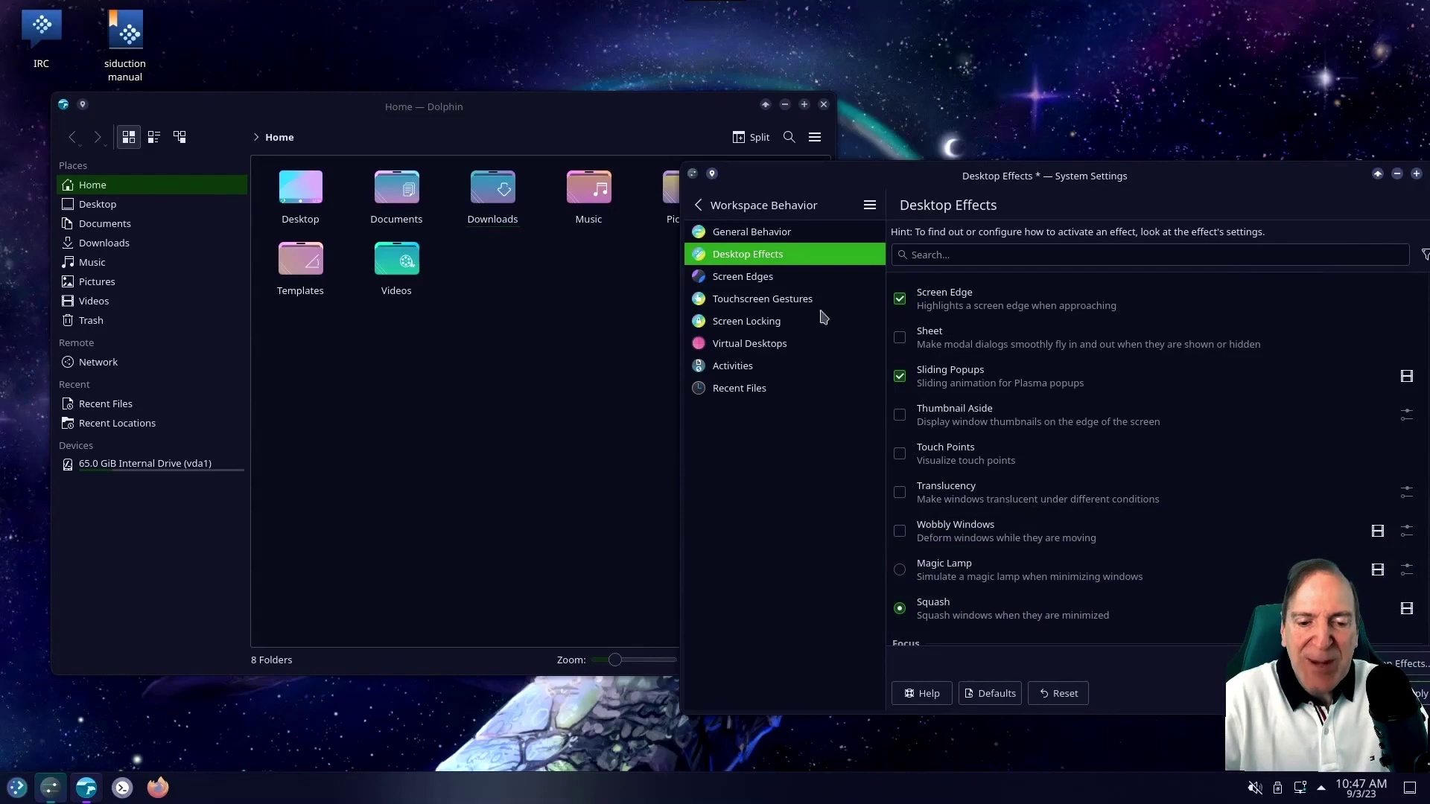
pyautogui.click(729, 328)
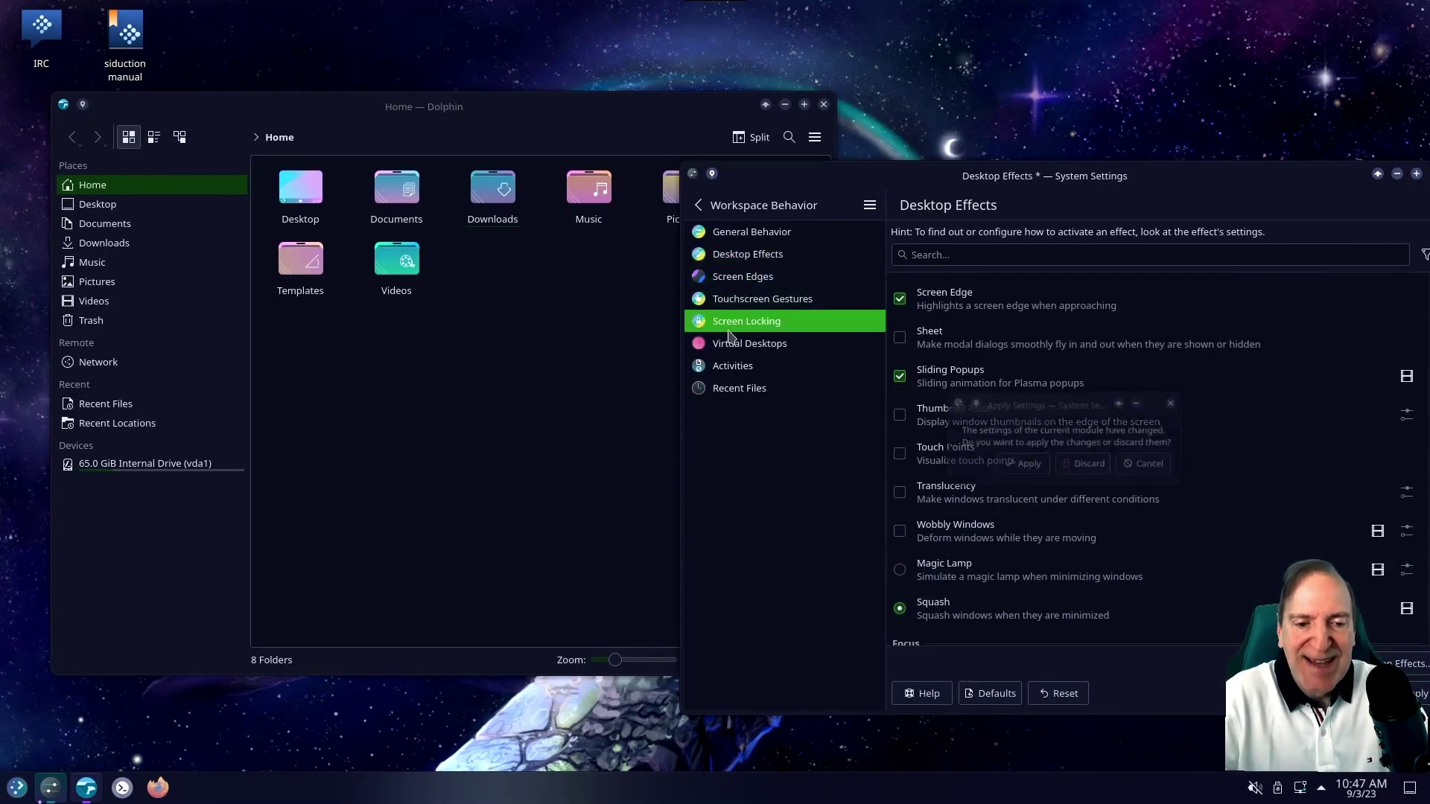
pyautogui.click(1011, 467)
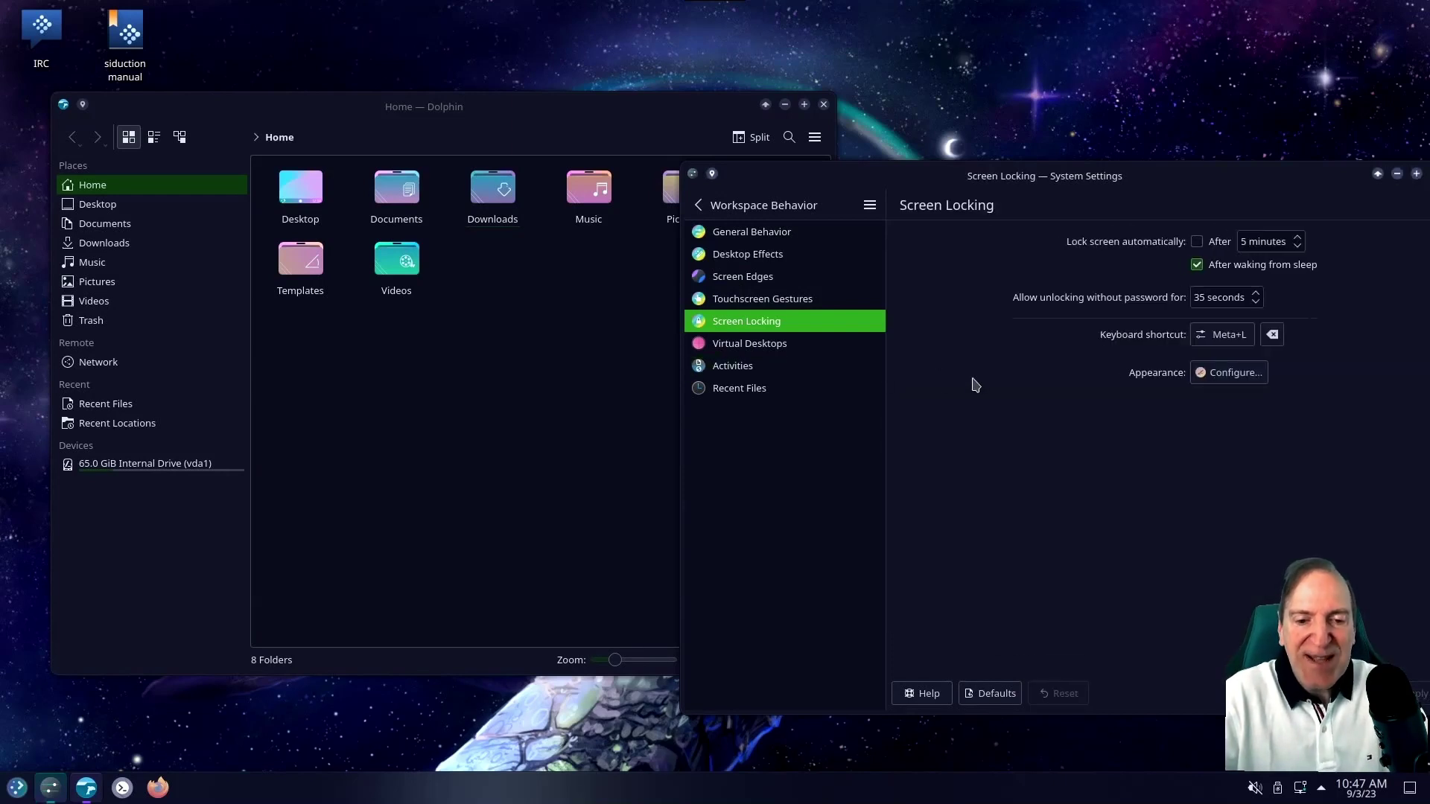
# Step: Turn off screen locking after waking from sleep, view the lock screen appearance options, and apply the change while switching to Window Management
pyautogui.click(1197, 265)
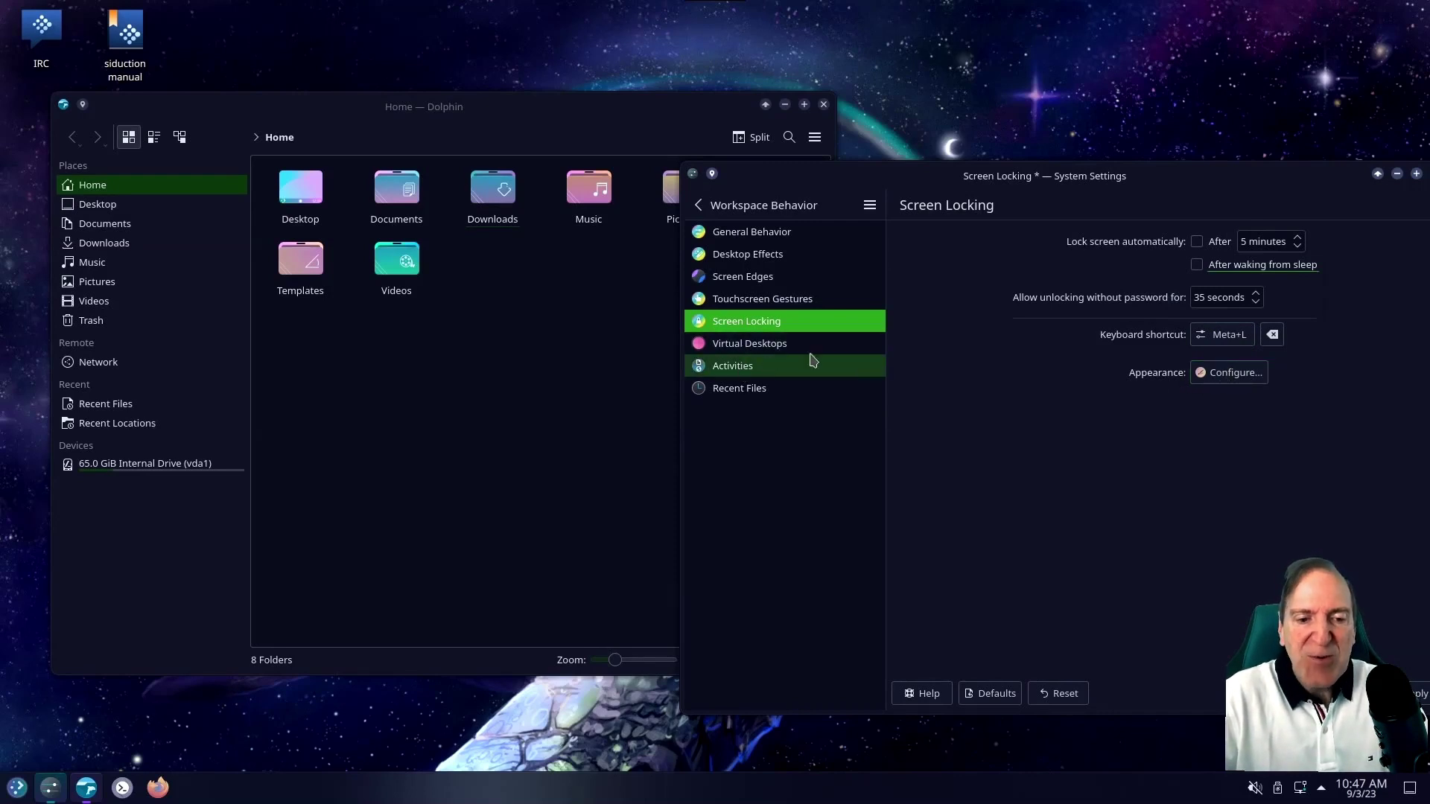
pyautogui.click(1233, 376)
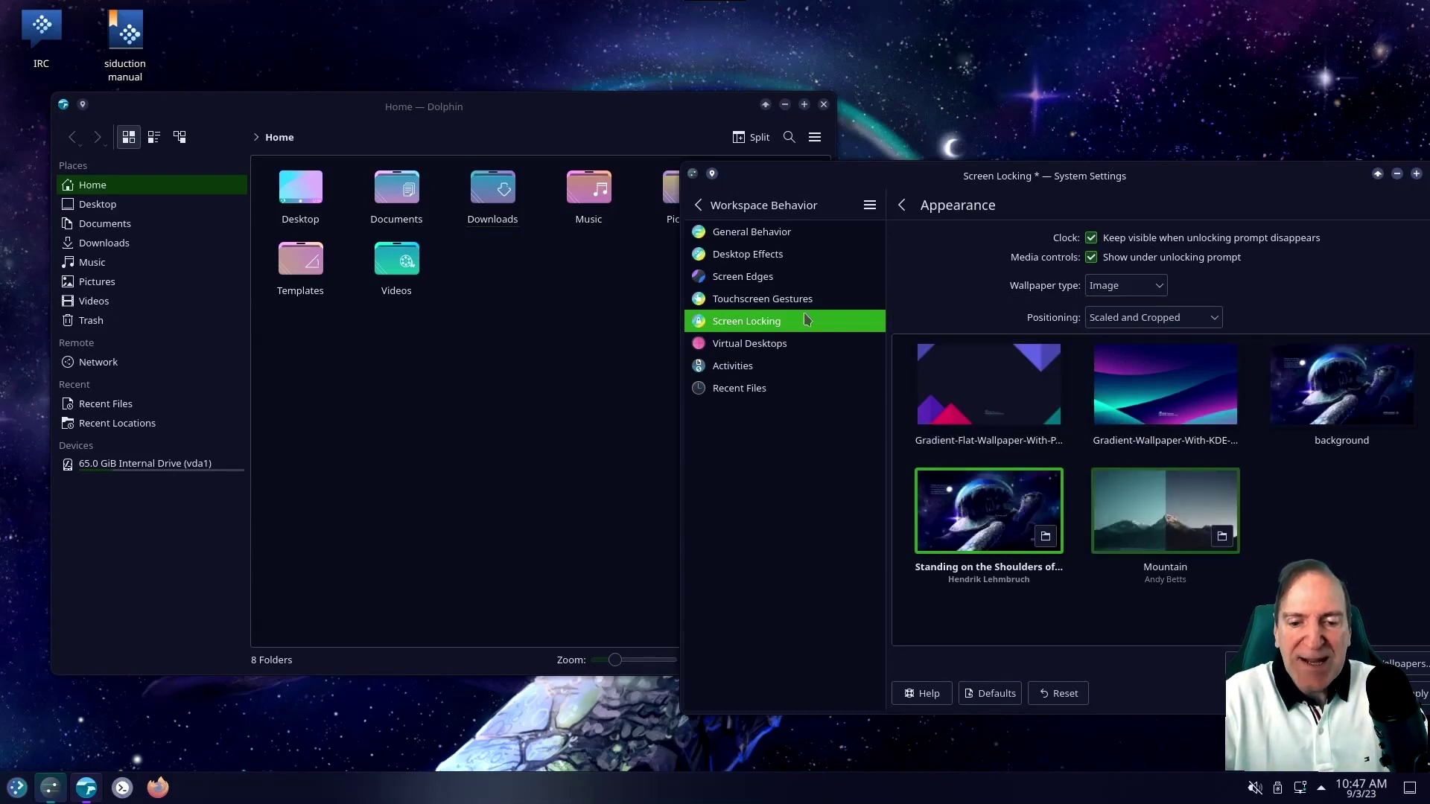
pyautogui.click(723, 209)
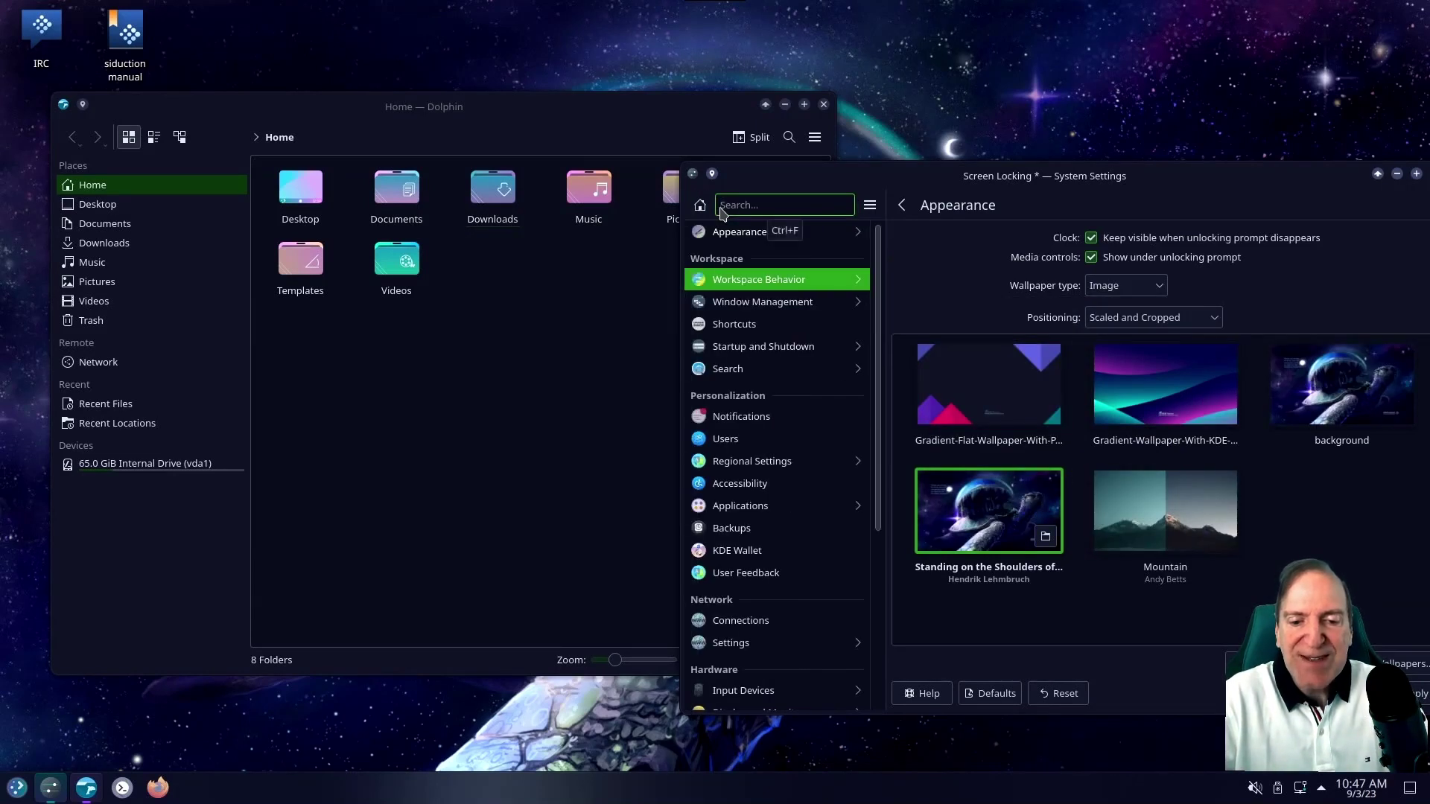
pyautogui.click(738, 308)
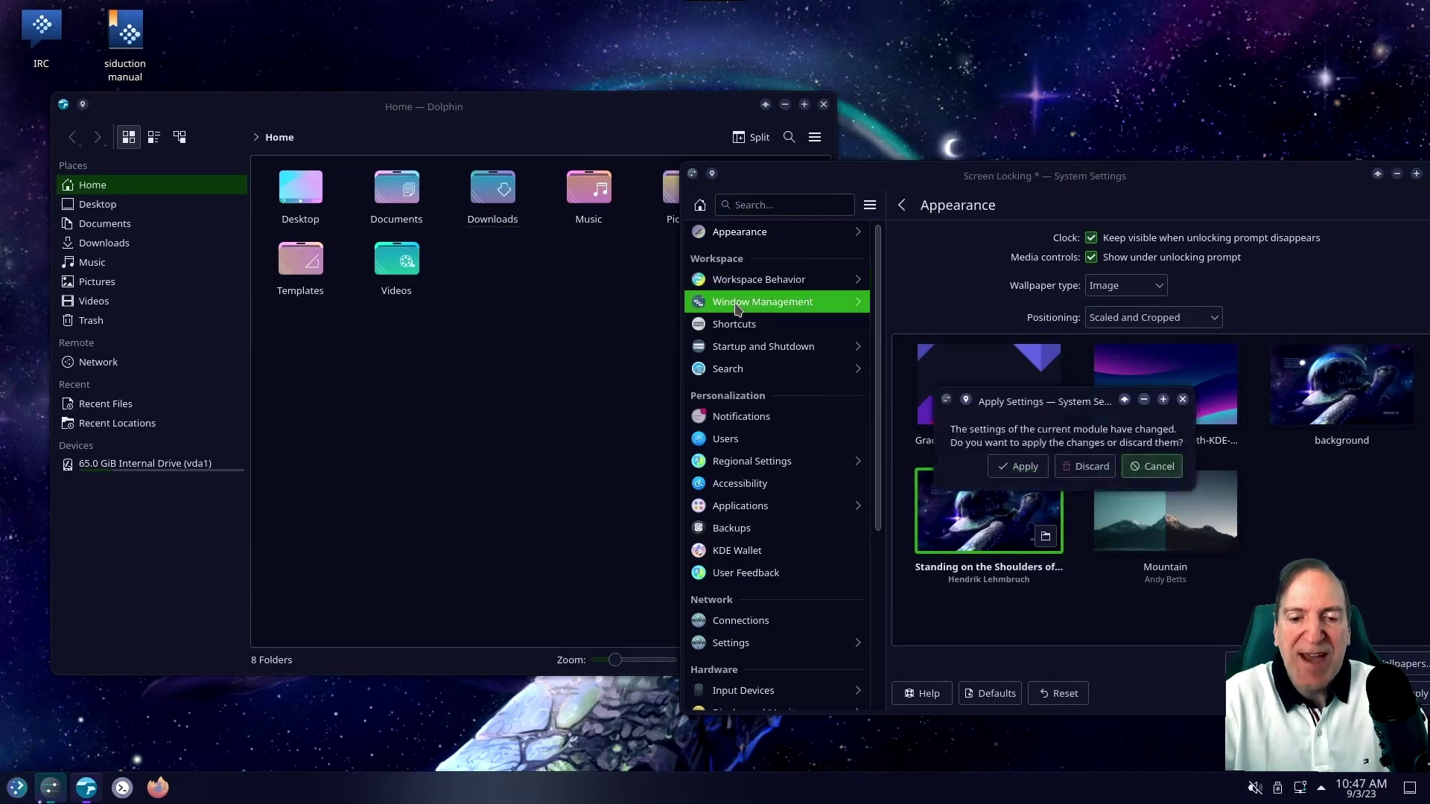
pyautogui.click(1009, 467)
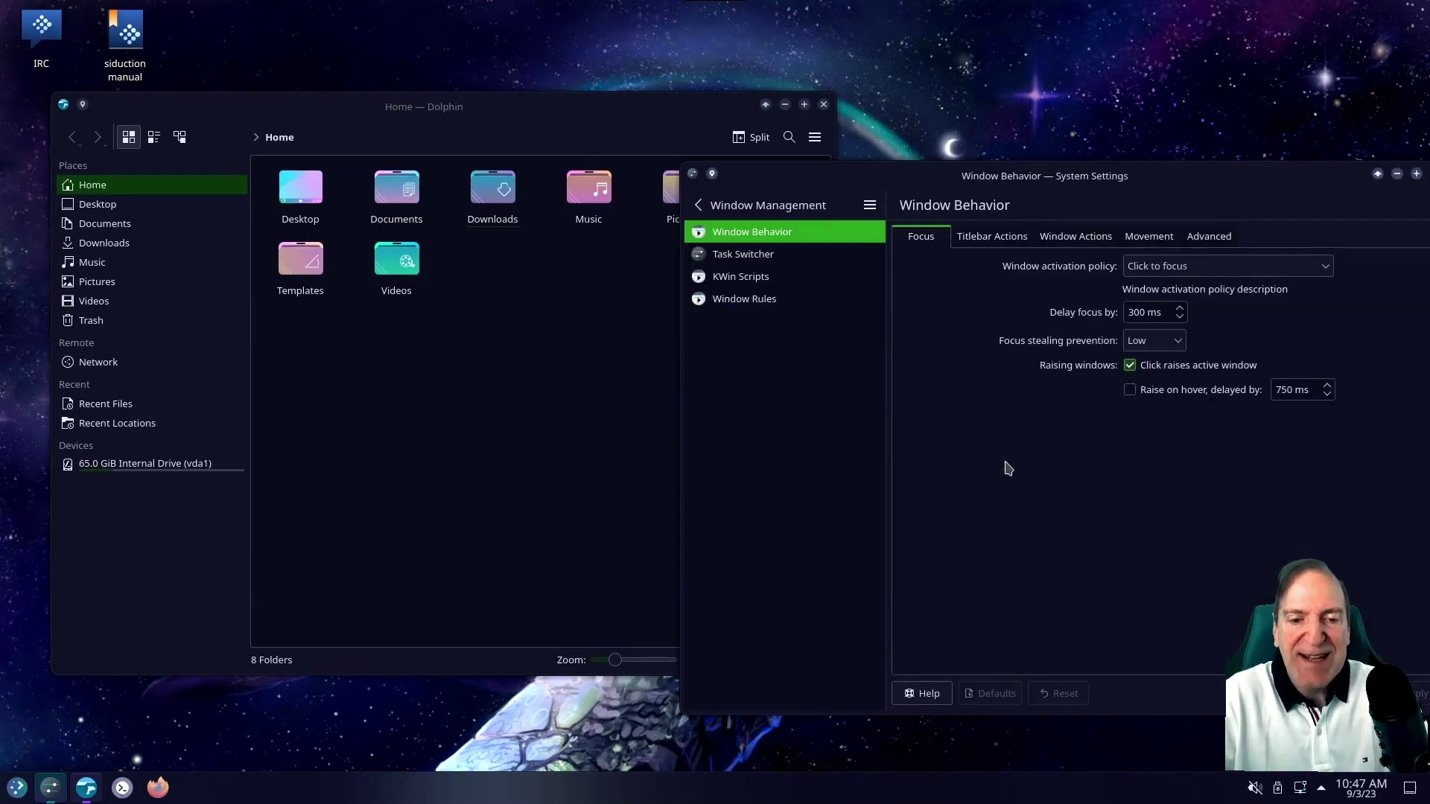
# Step: Review the titlebar actions and focus options in Window Behavior and view the Shortcuts settings
pyautogui.click(748, 207)
pyautogui.click(1002, 238)
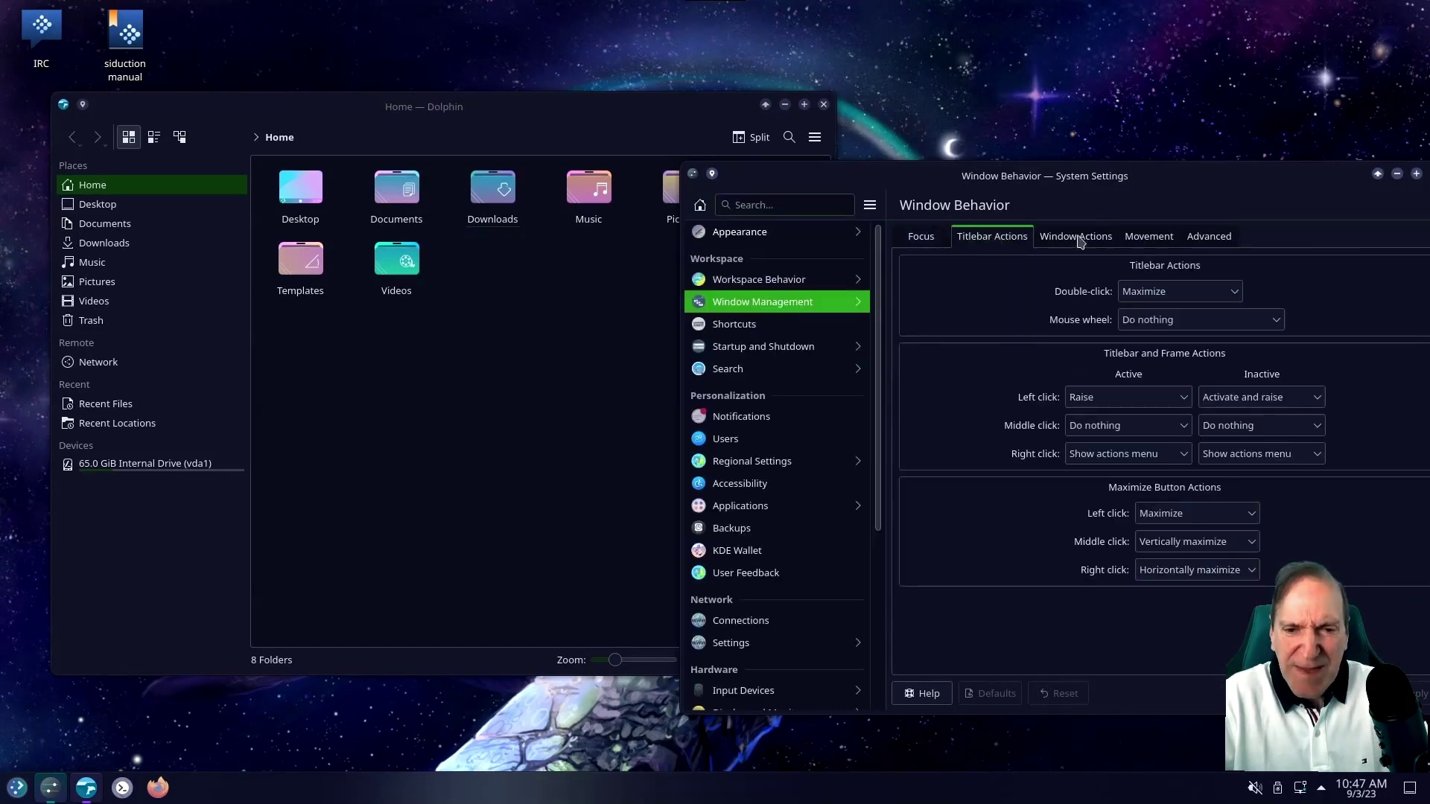
pyautogui.click(926, 239)
pyautogui.click(751, 328)
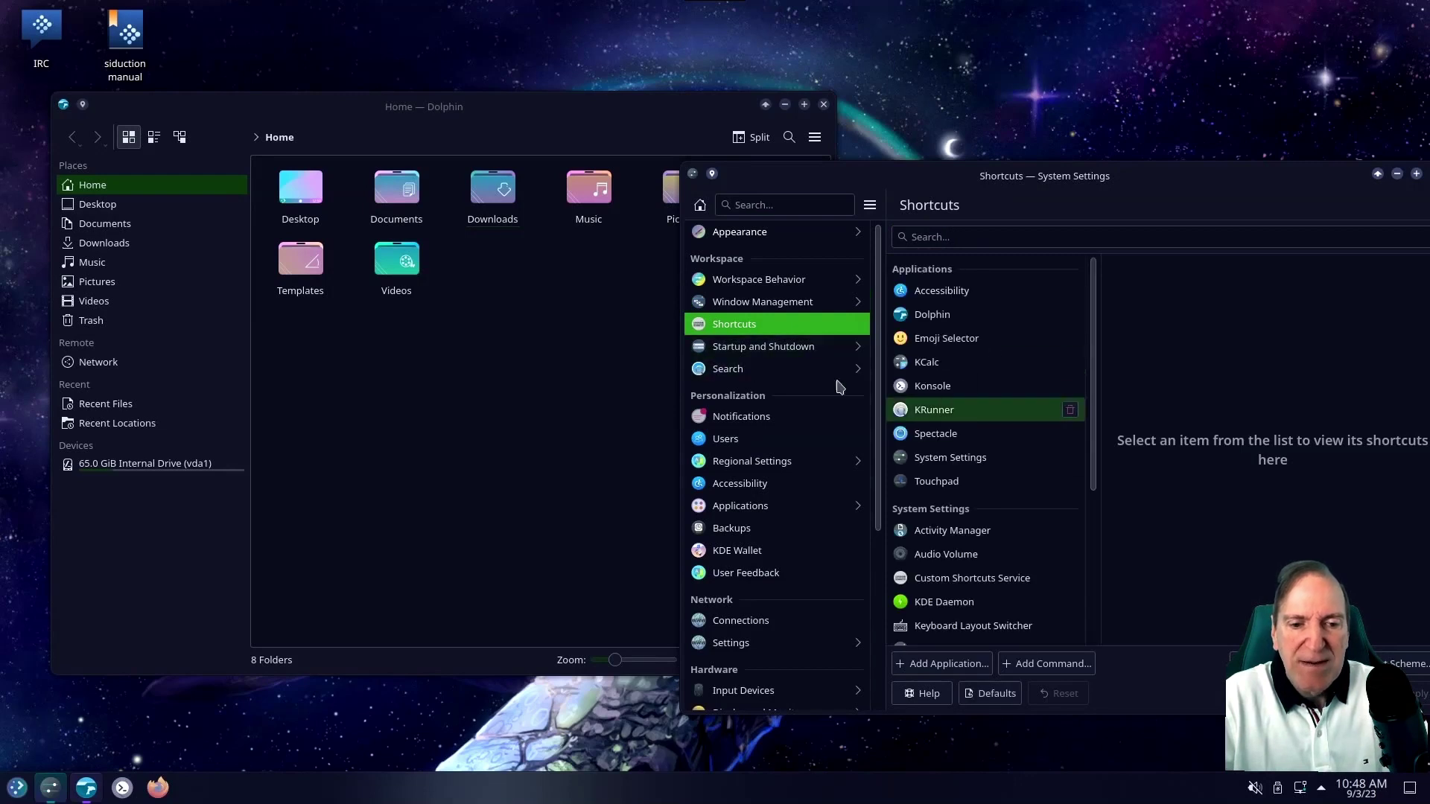
# Step: Review the Login Screen (SDDM), Desktop Session and Autostart pages of the Startup and Shutdown settings
pyautogui.click(788, 348)
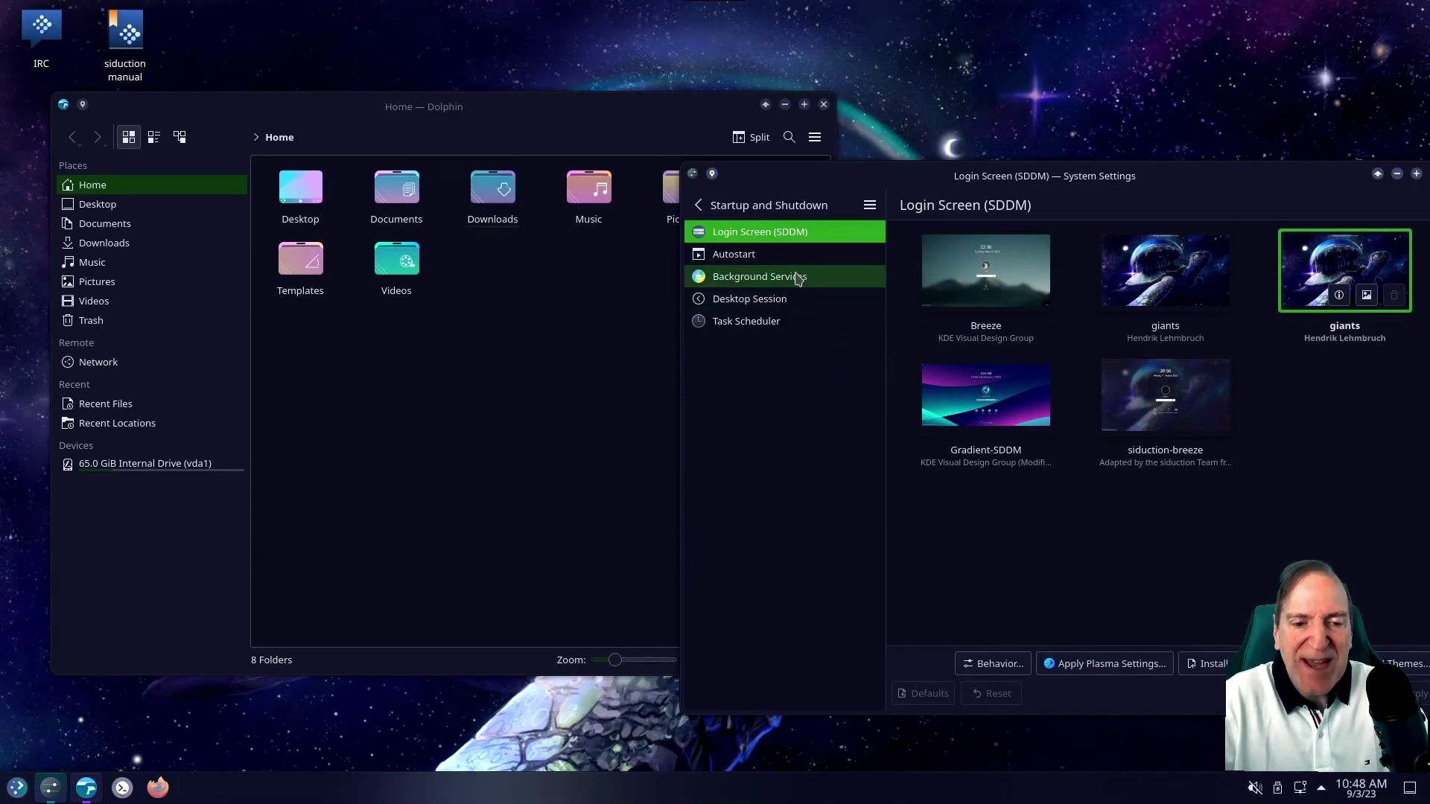
pyautogui.click(754, 305)
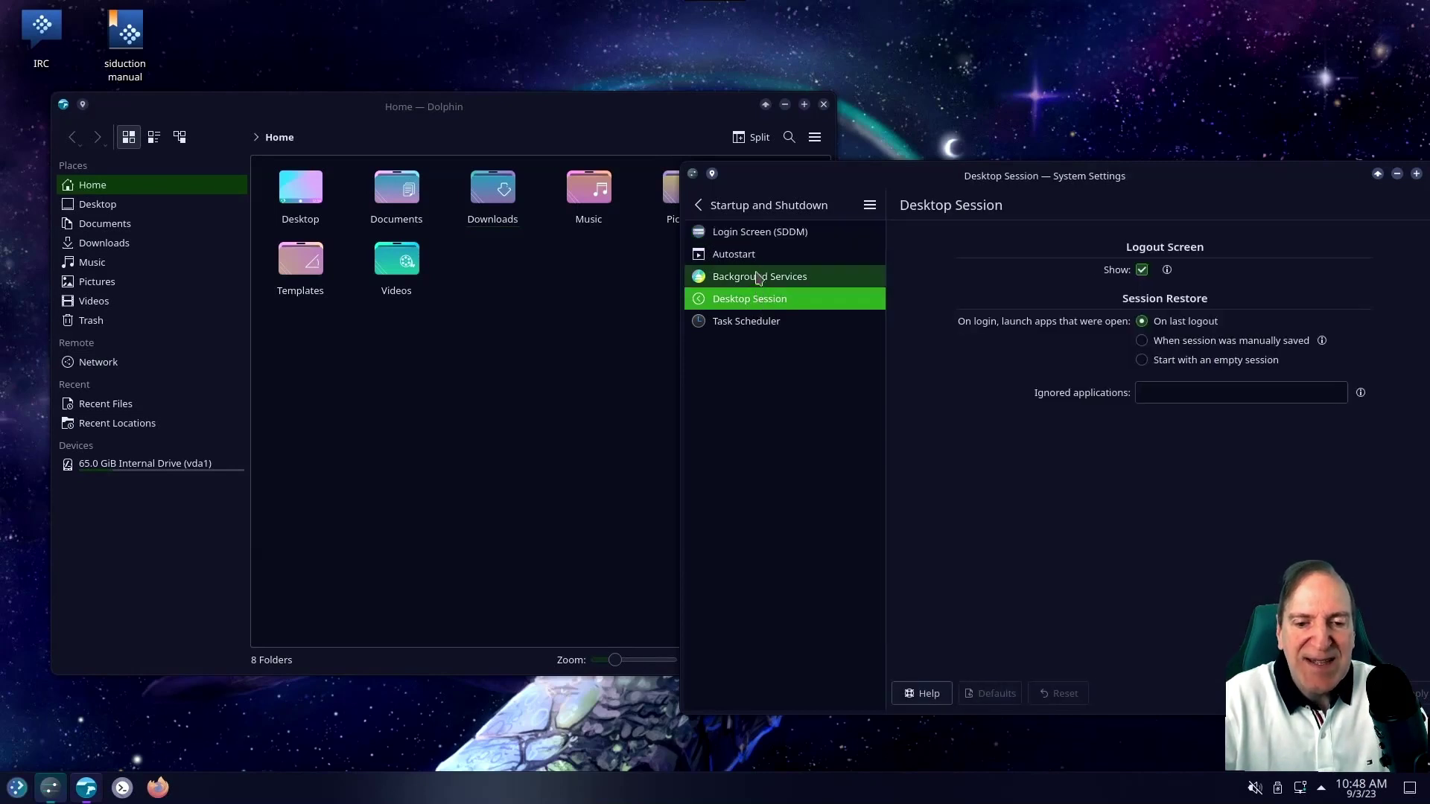
pyautogui.click(737, 254)
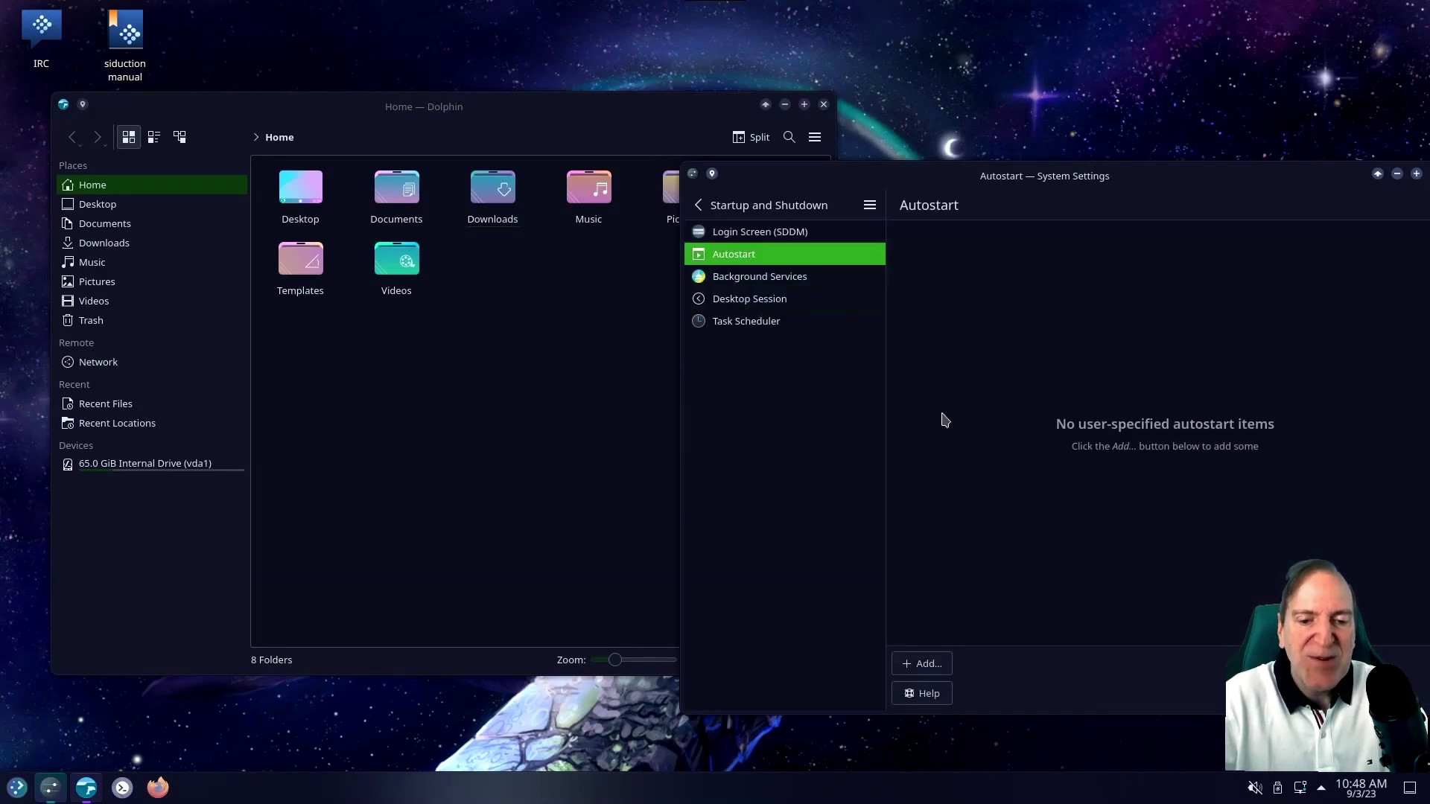
pyautogui.click(704, 205)
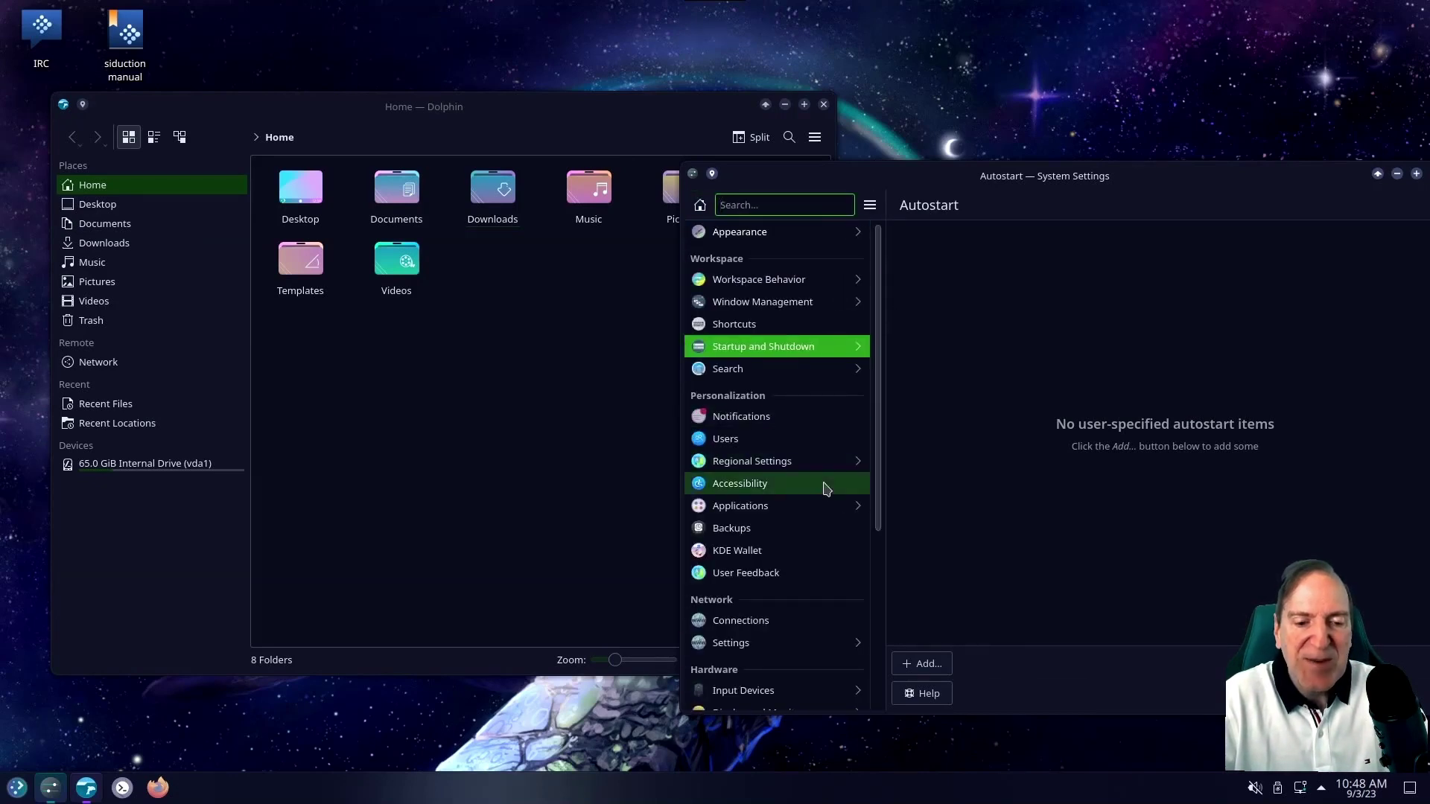
# Step: Change the user account's avatar to the paintbrushes photo in the Users settings and apply it
pyautogui.click(721, 441)
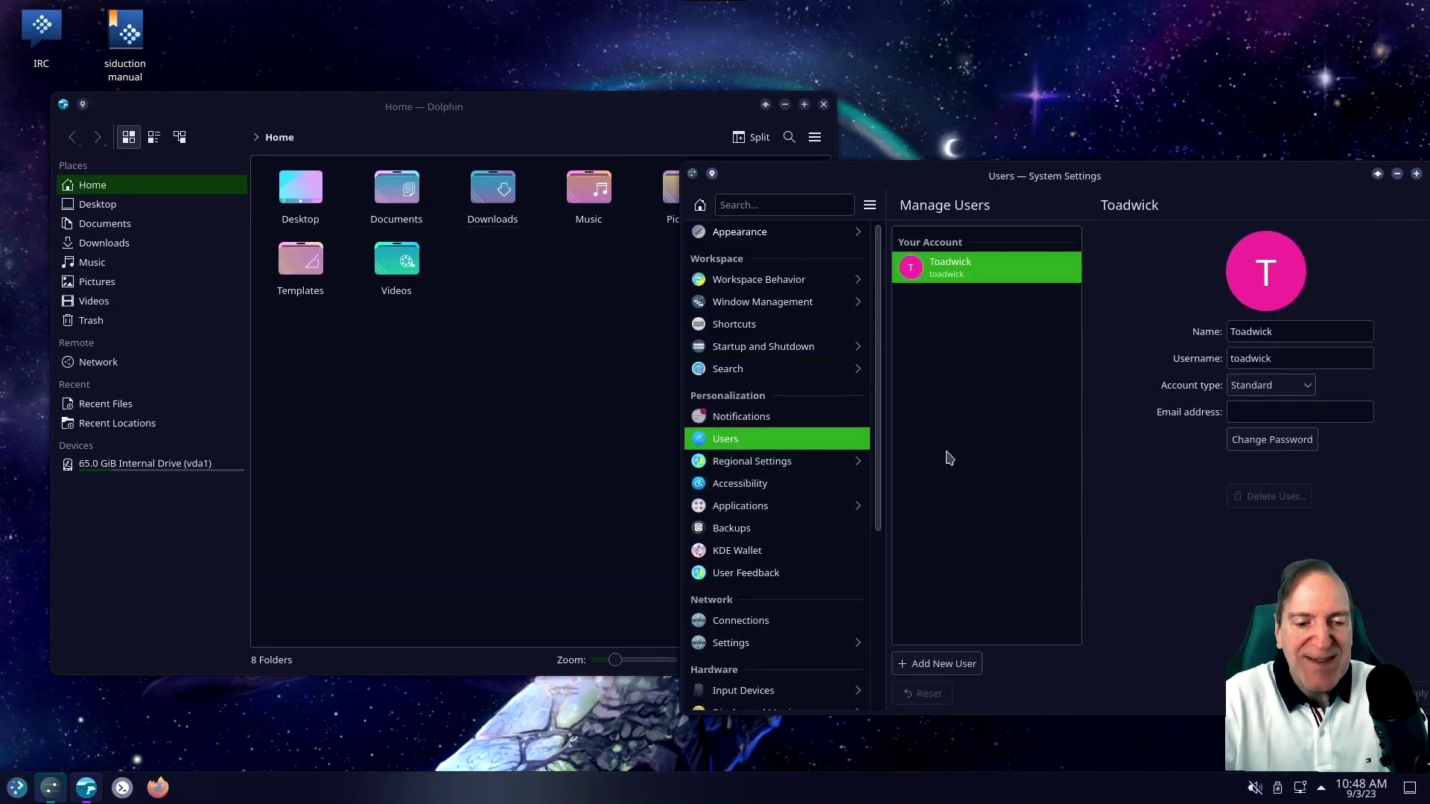
pyautogui.click(1268, 272)
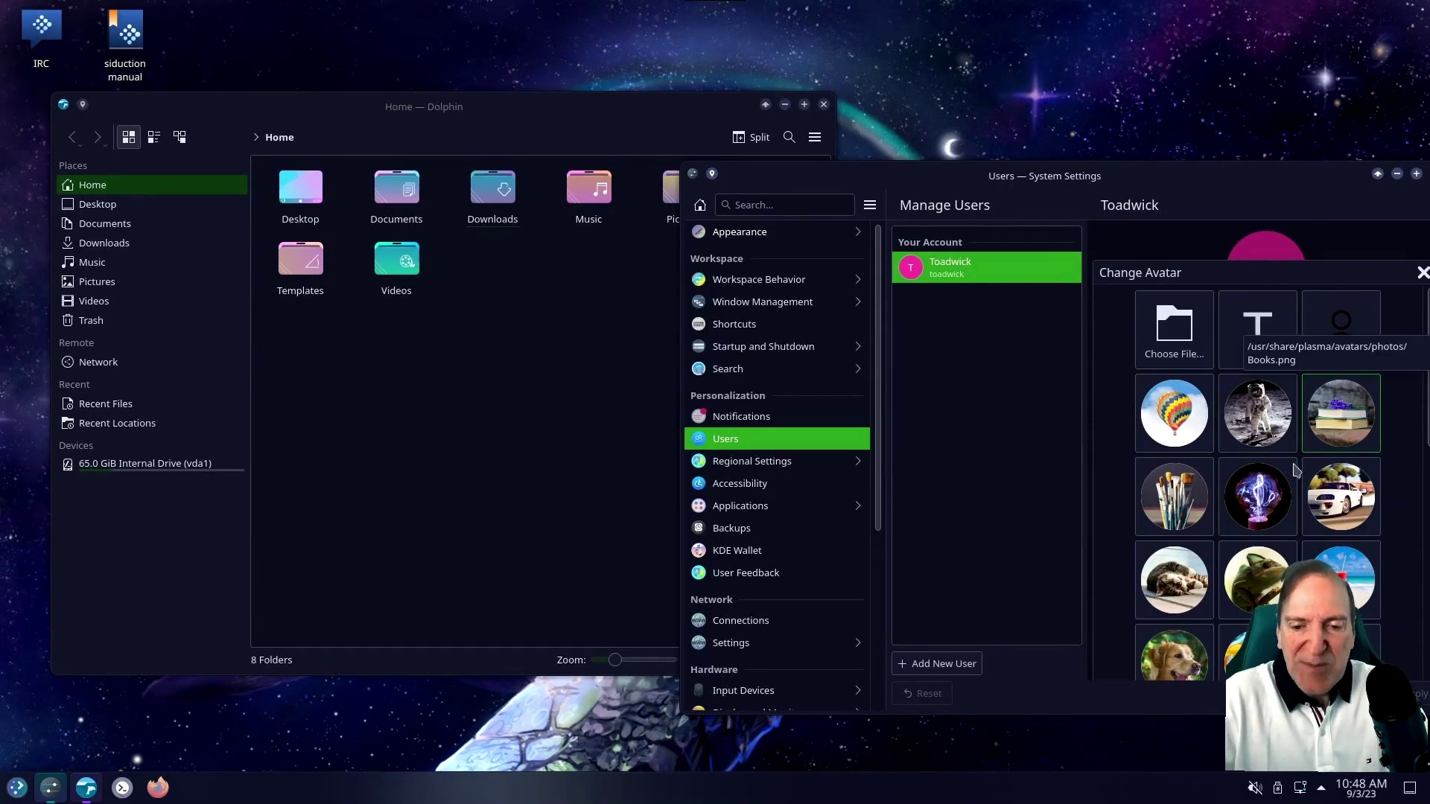
pyautogui.click(1171, 502)
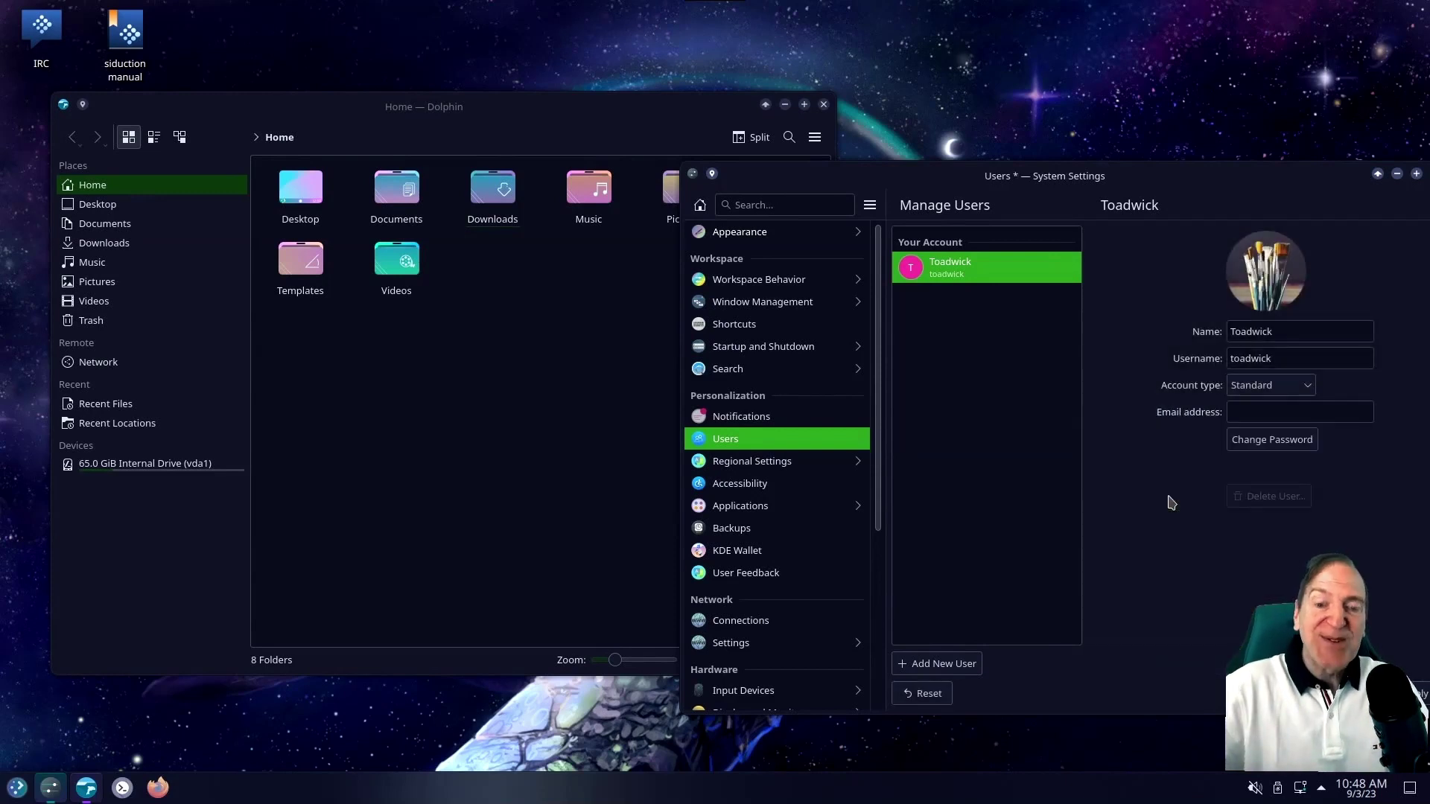
pyautogui.click(1415, 693)
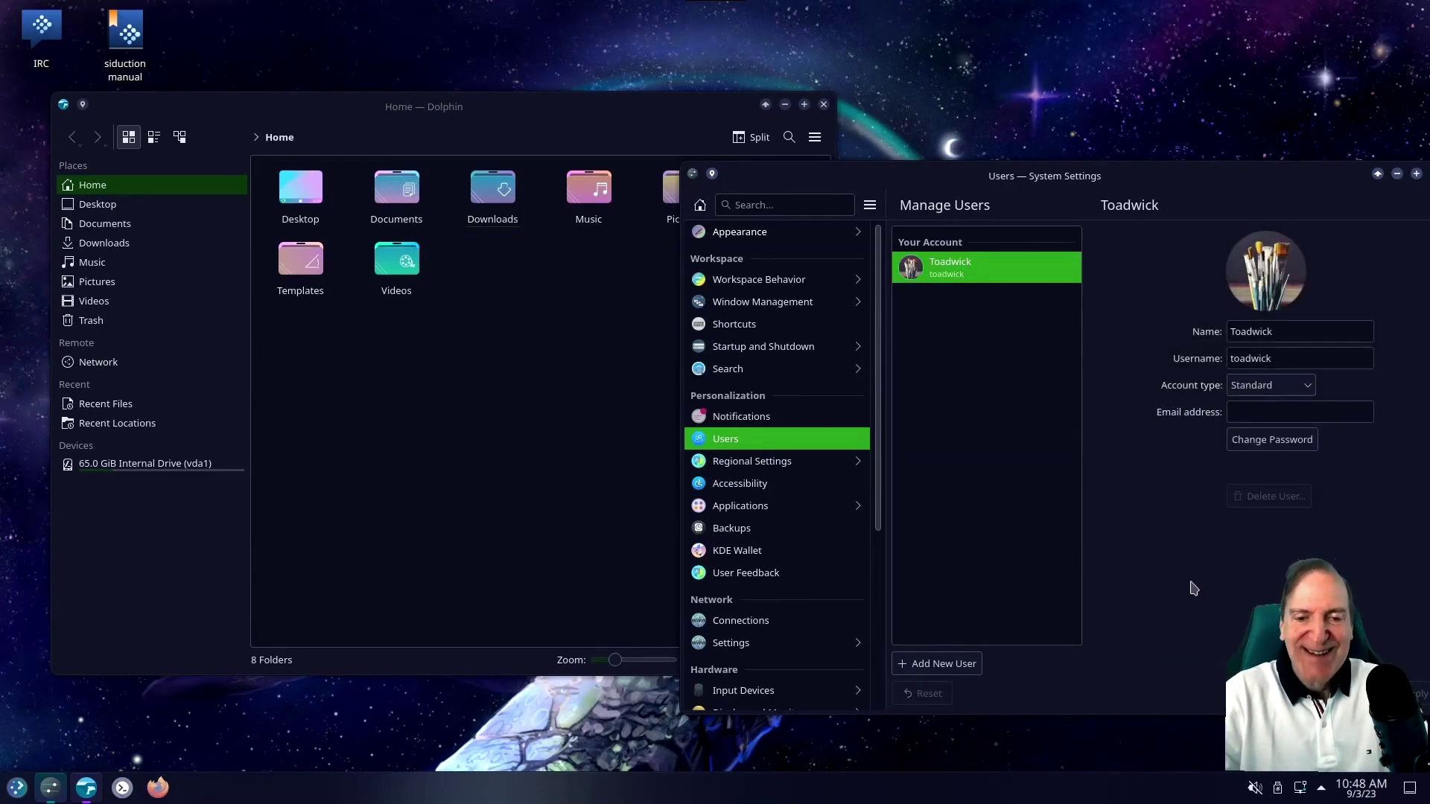
# Step: Check the Region & Language formats and look through the remaining System Settings categories down to System Administration
pyautogui.click(784, 464)
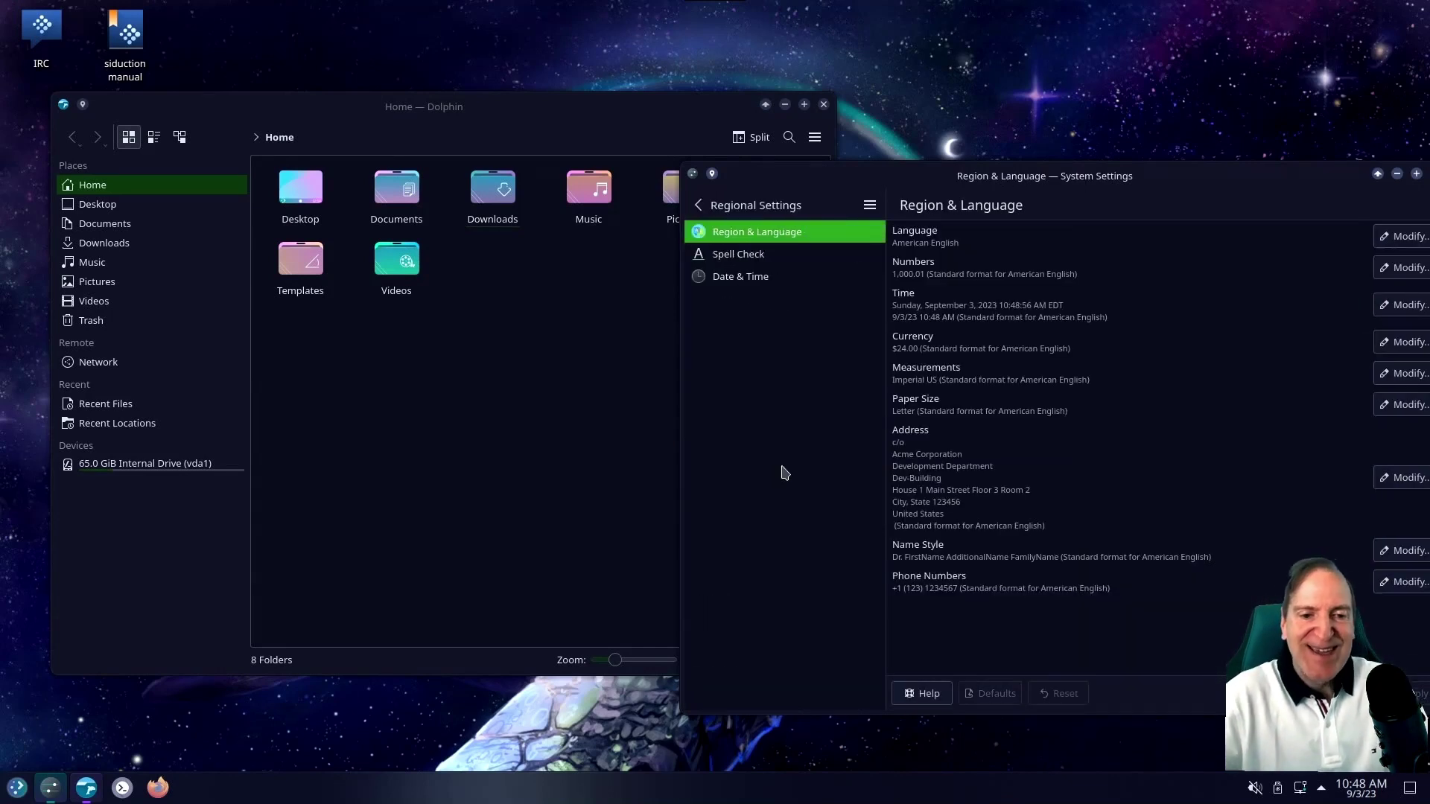
pyautogui.click(700, 207)
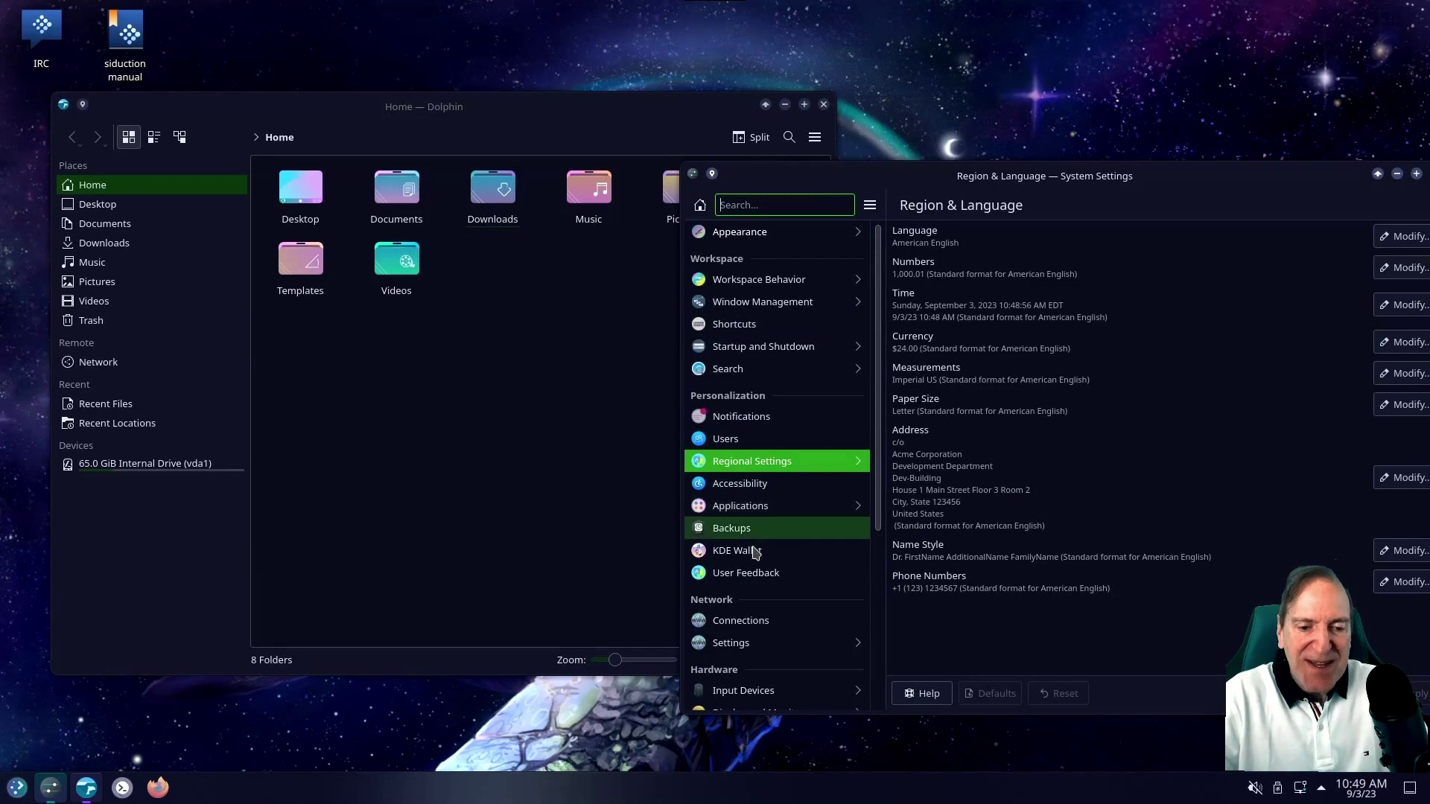
pyautogui.scroll(-4, 769, 642)
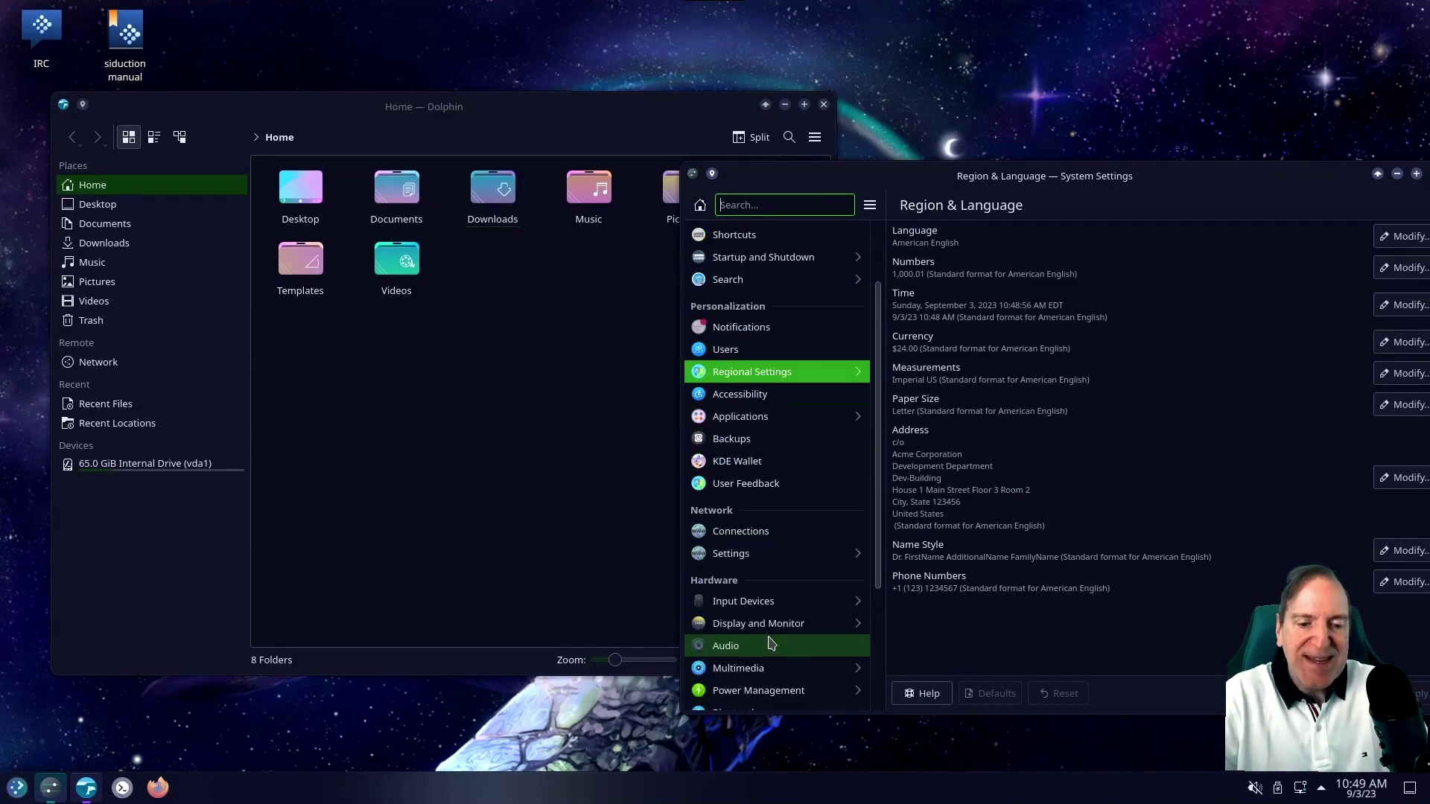
pyautogui.scroll(-2, 780, 613)
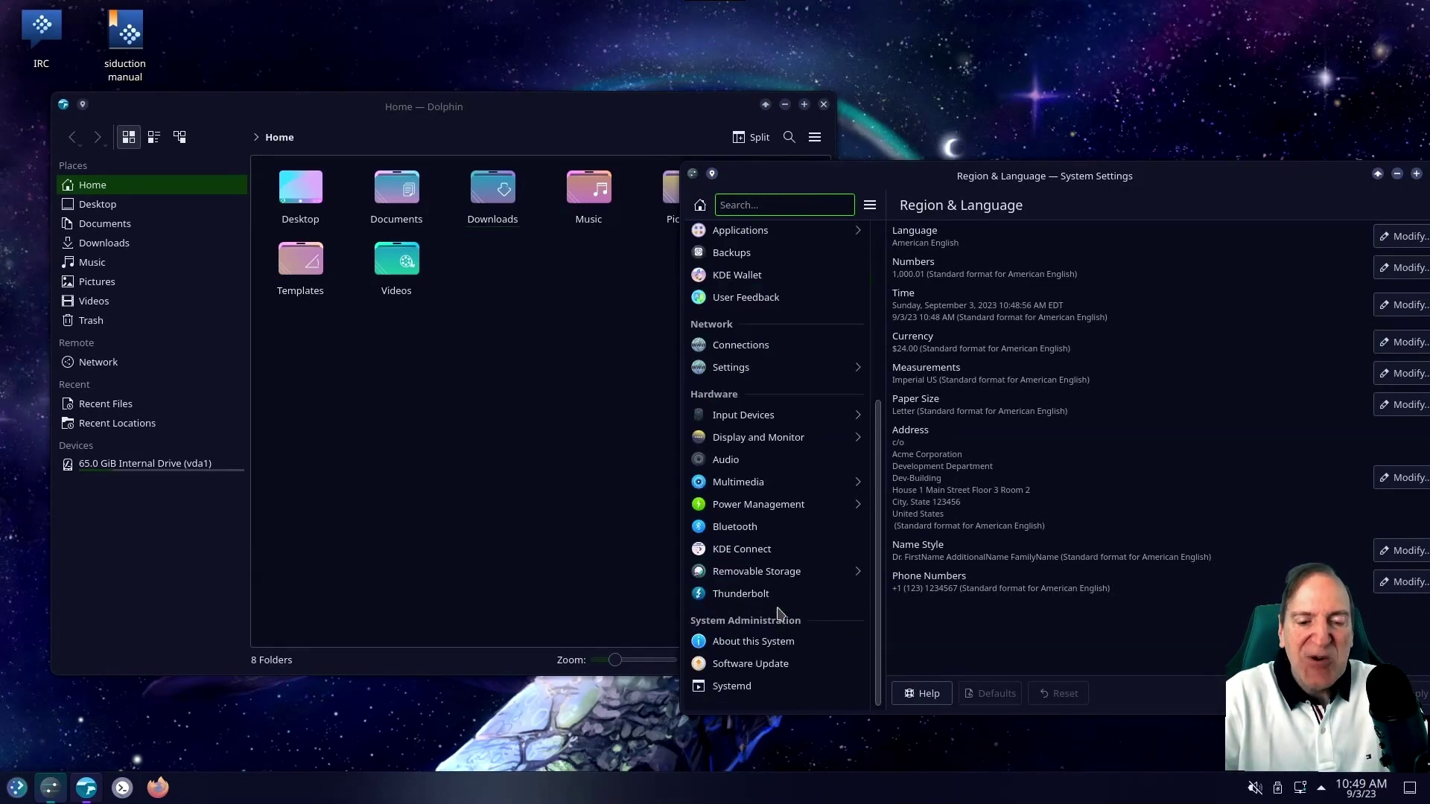
# Step: Set NumLock to turn on at Plasma startup in the Keyboard settings, apply it, and move the settings window fully into view
pyautogui.click(728, 415)
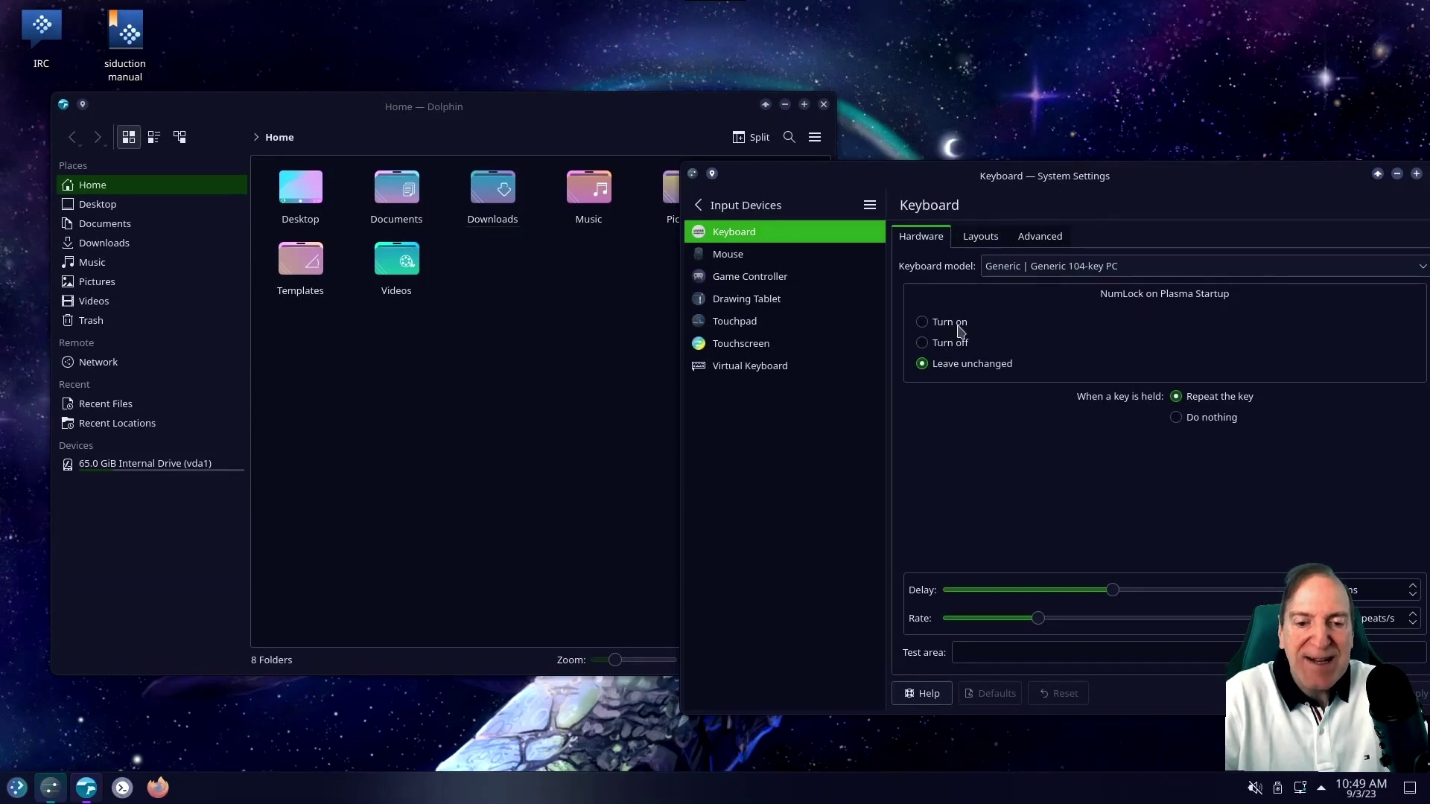
pyautogui.click(928, 323)
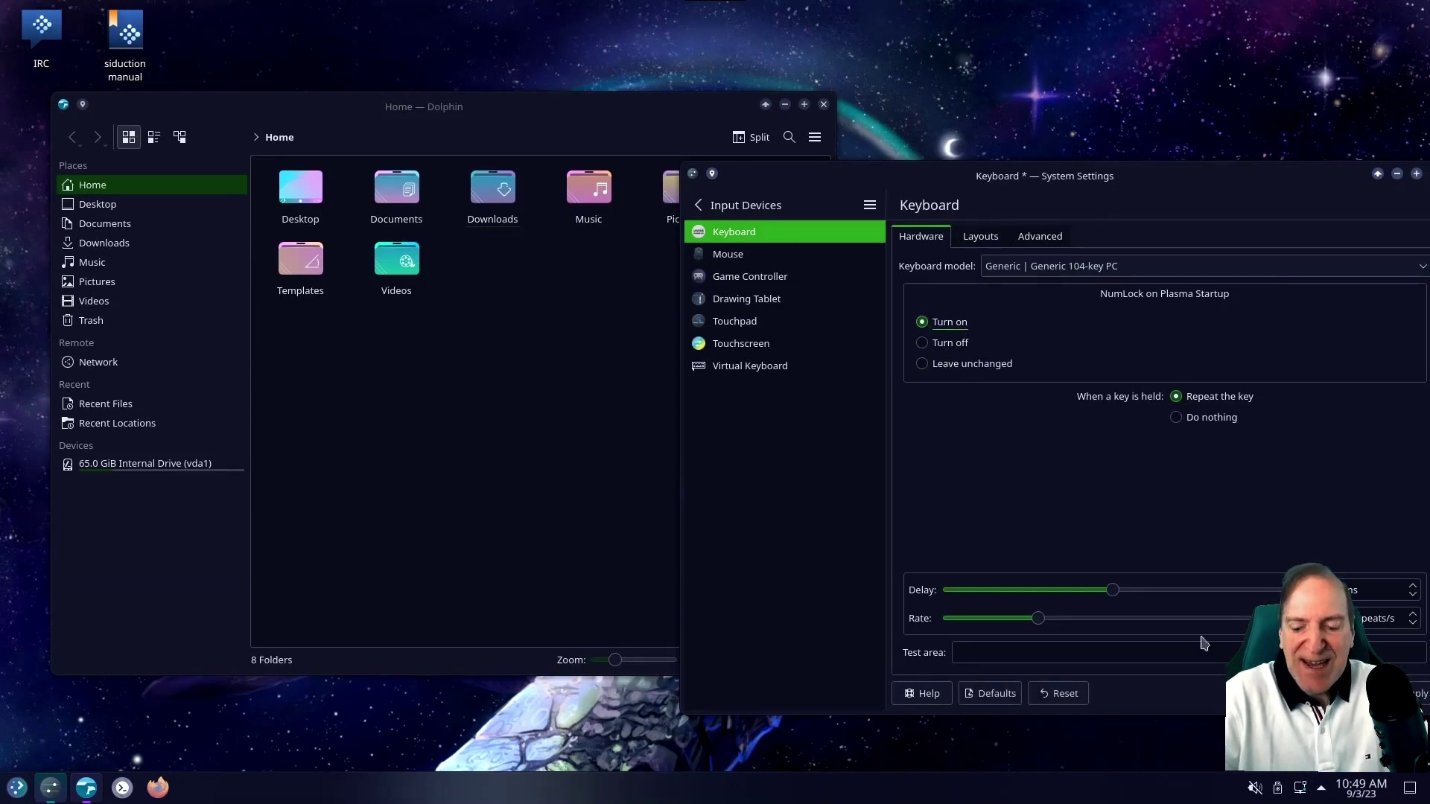
pyautogui.click(1415, 694)
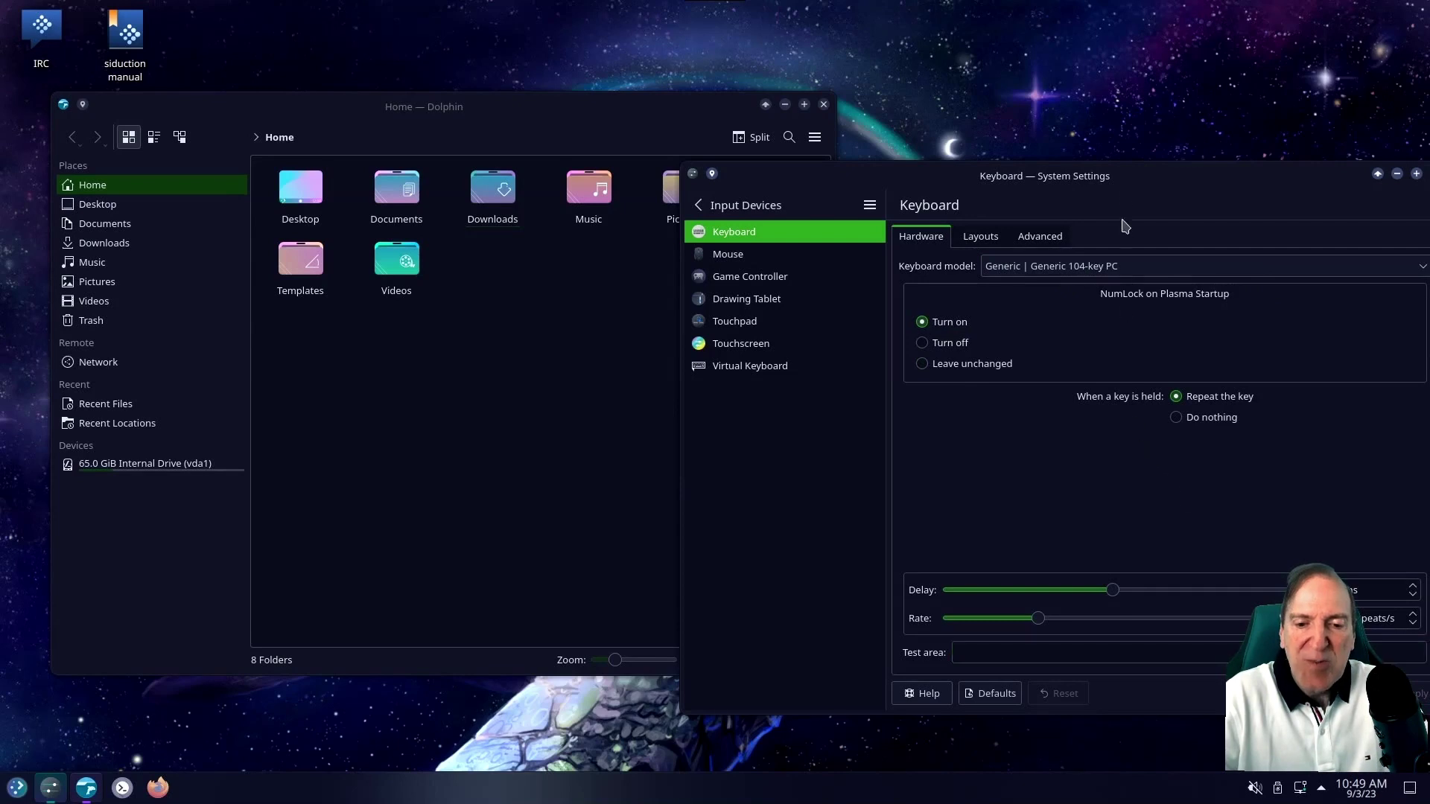
pyautogui.moveTo(1124, 178); pyautogui.dragTo(1081, 163)
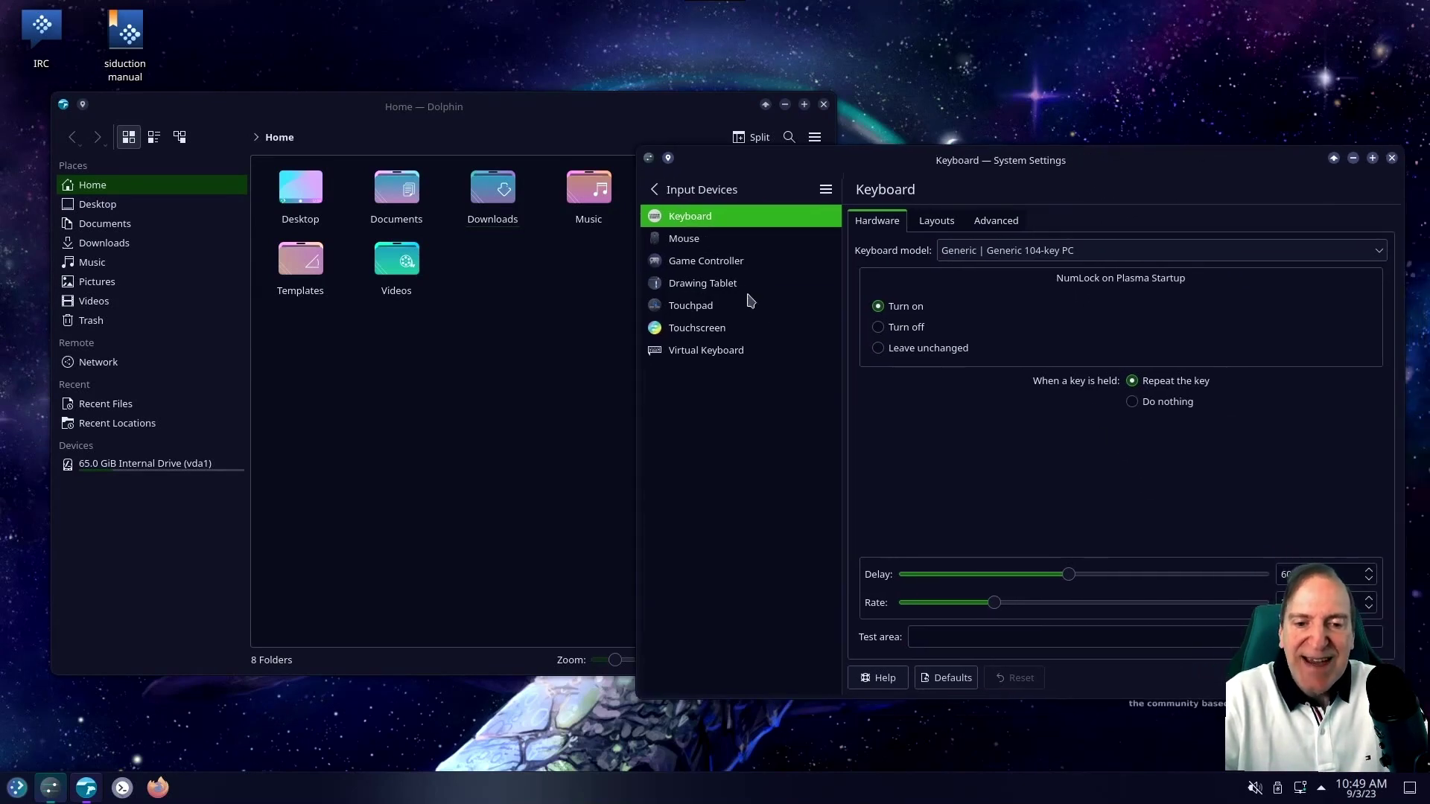
# Step: Review the Mouse and Touchscreen pages of the Input Devices settings
pyautogui.click(692, 244)
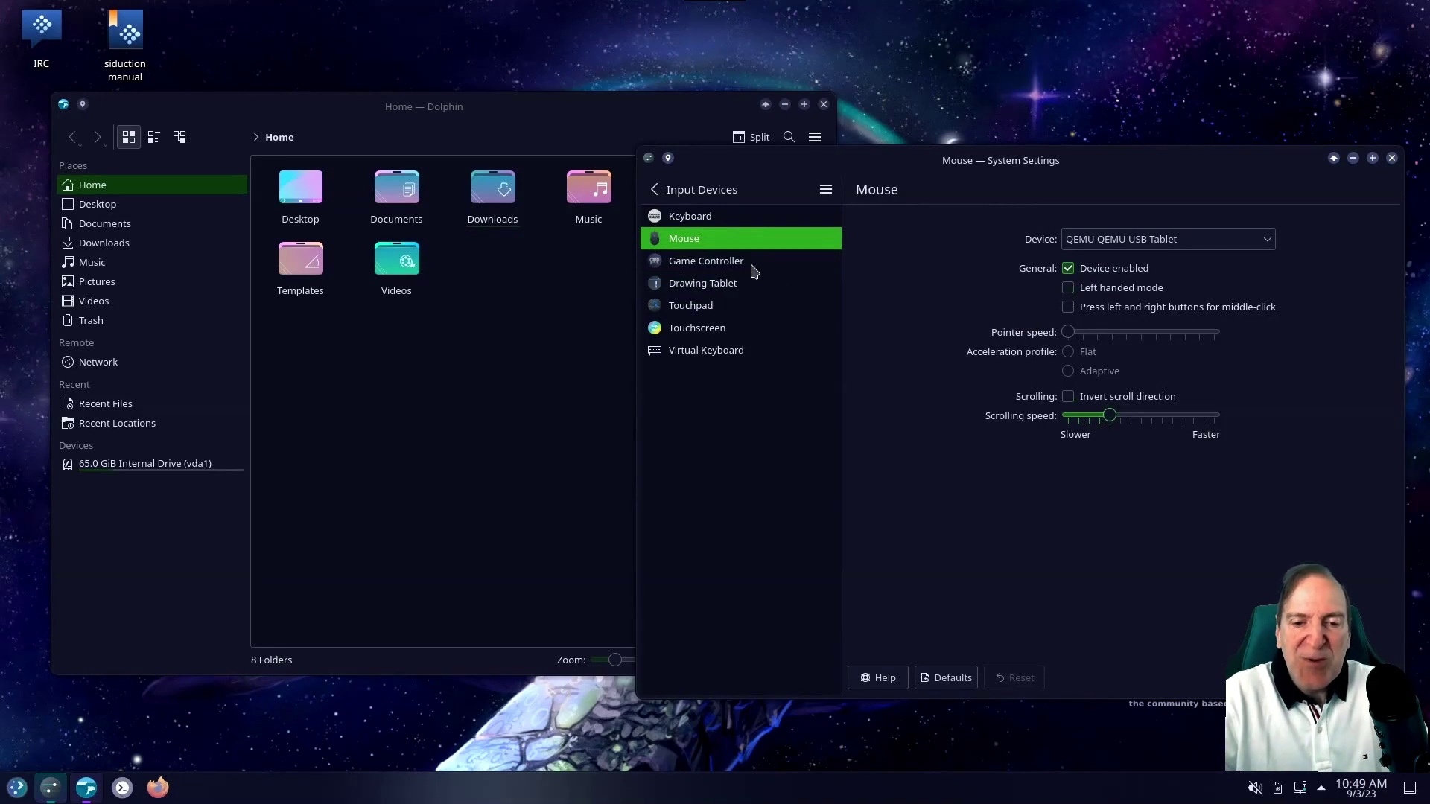
pyautogui.click(691, 331)
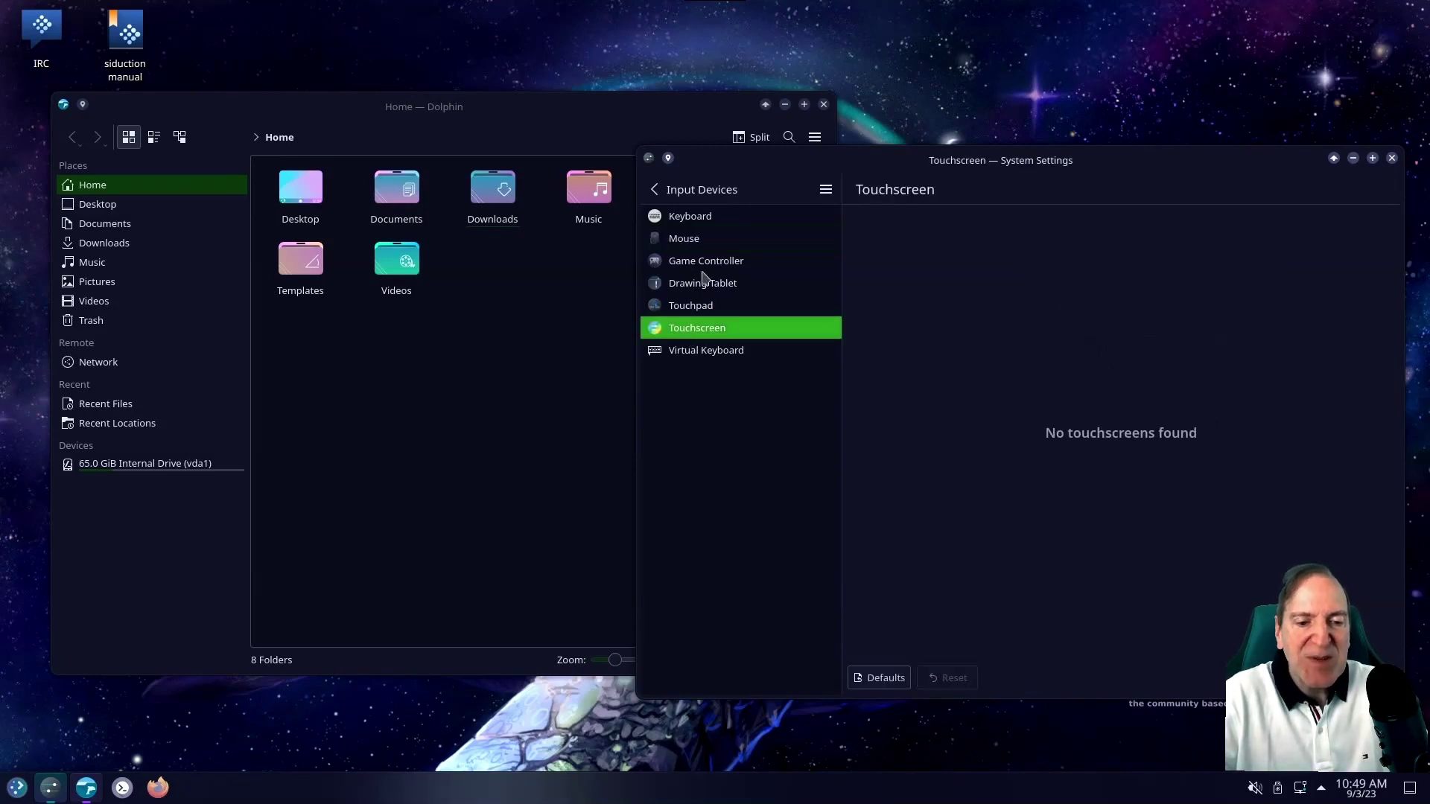
pyautogui.click(658, 189)
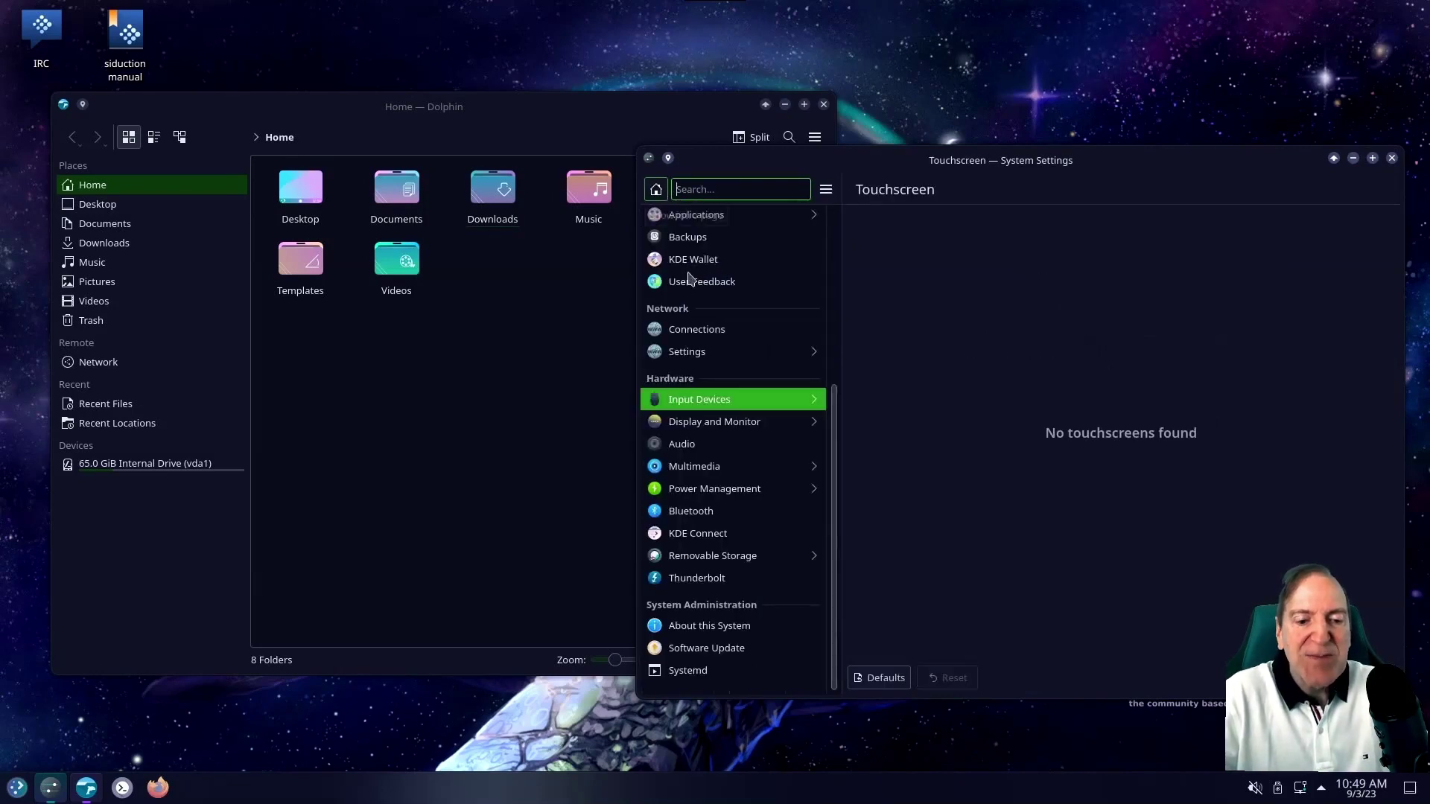
# Step: Review the Display Configuration, Compositor and Night Color pages of the Display and Monitor settings
pyautogui.click(713, 422)
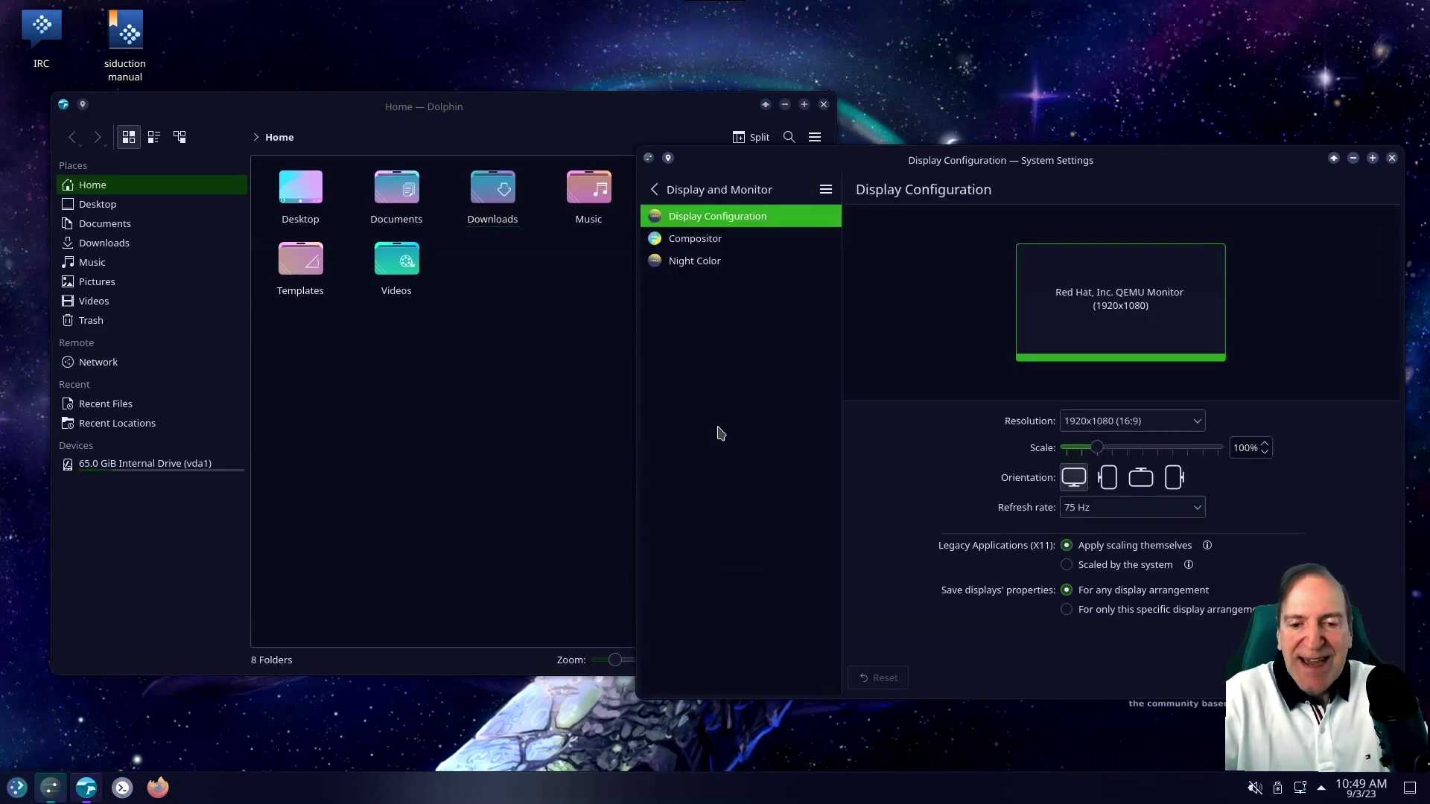
pyautogui.click(705, 240)
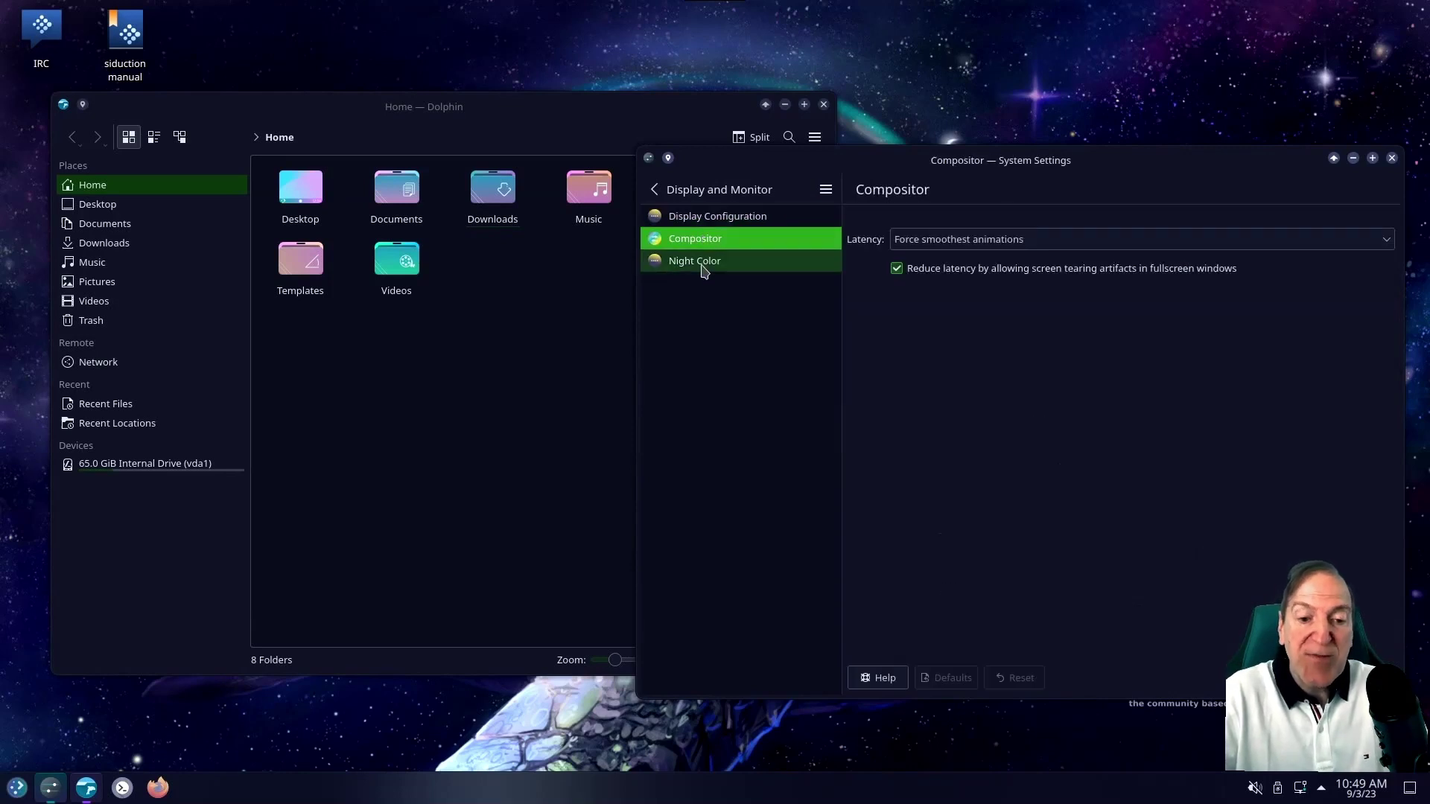
pyautogui.click(702, 263)
pyautogui.click(655, 189)
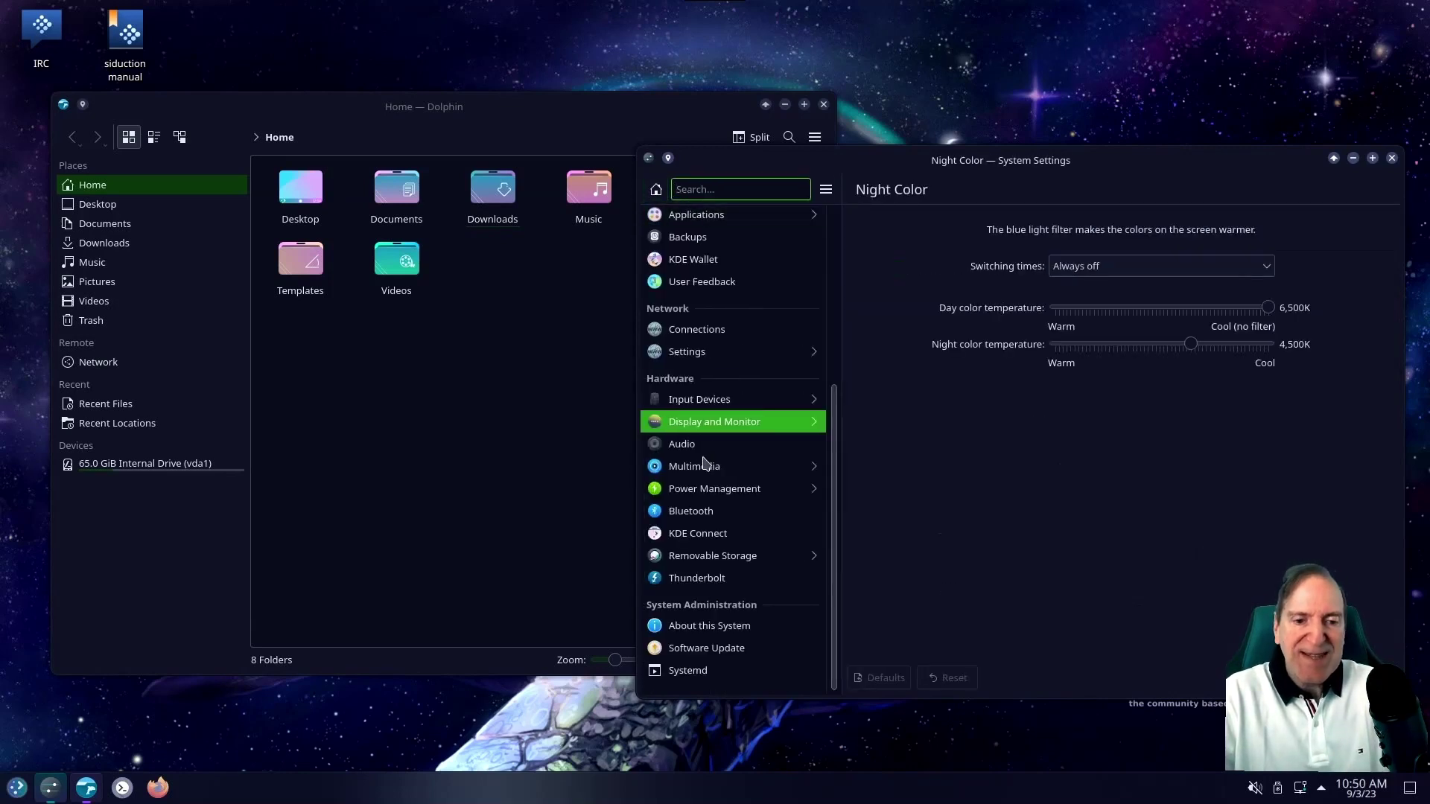
# Step: Review the Multimedia, About this System, Software Update and Systemd pages, and close System Settings
pyautogui.click(747, 469)
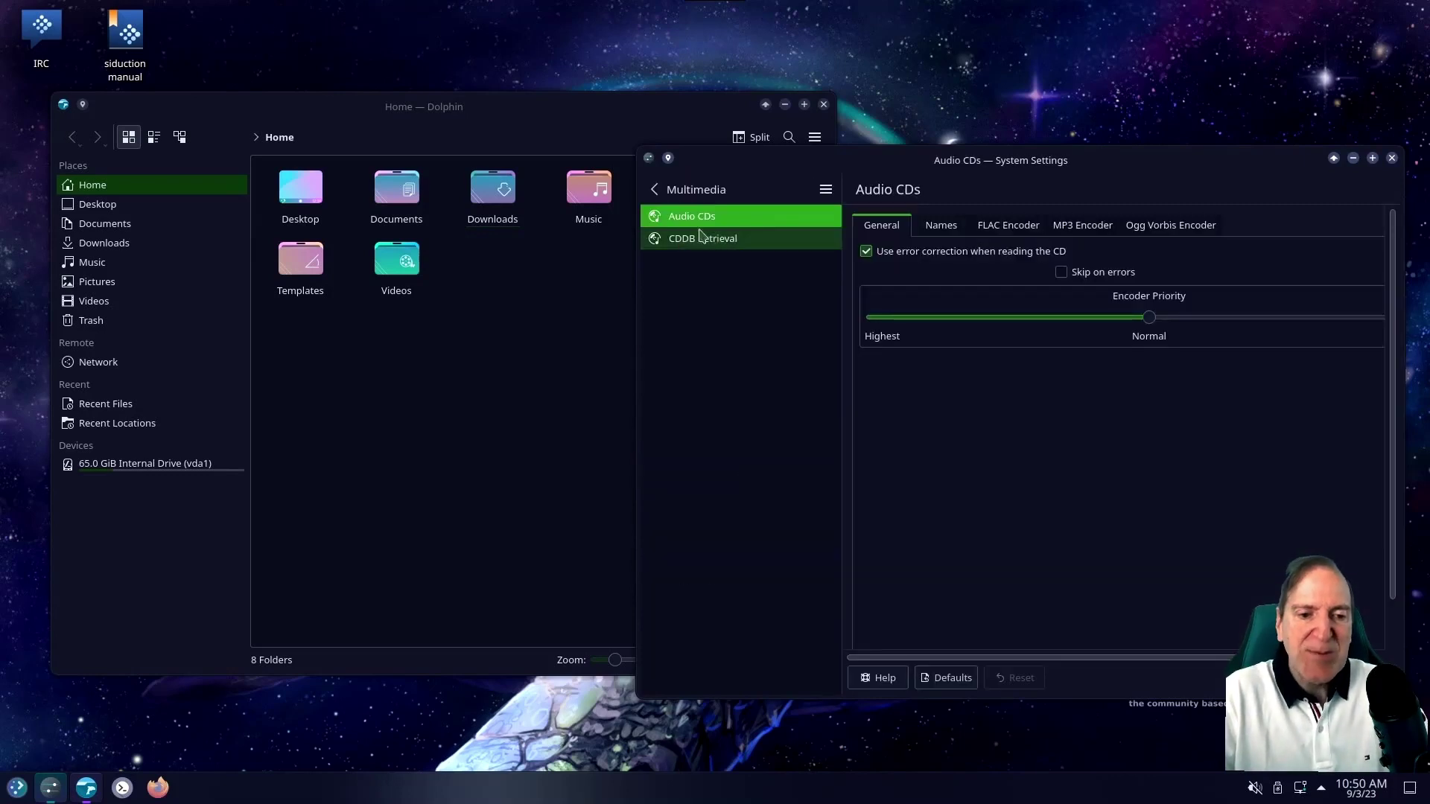
pyautogui.click(655, 189)
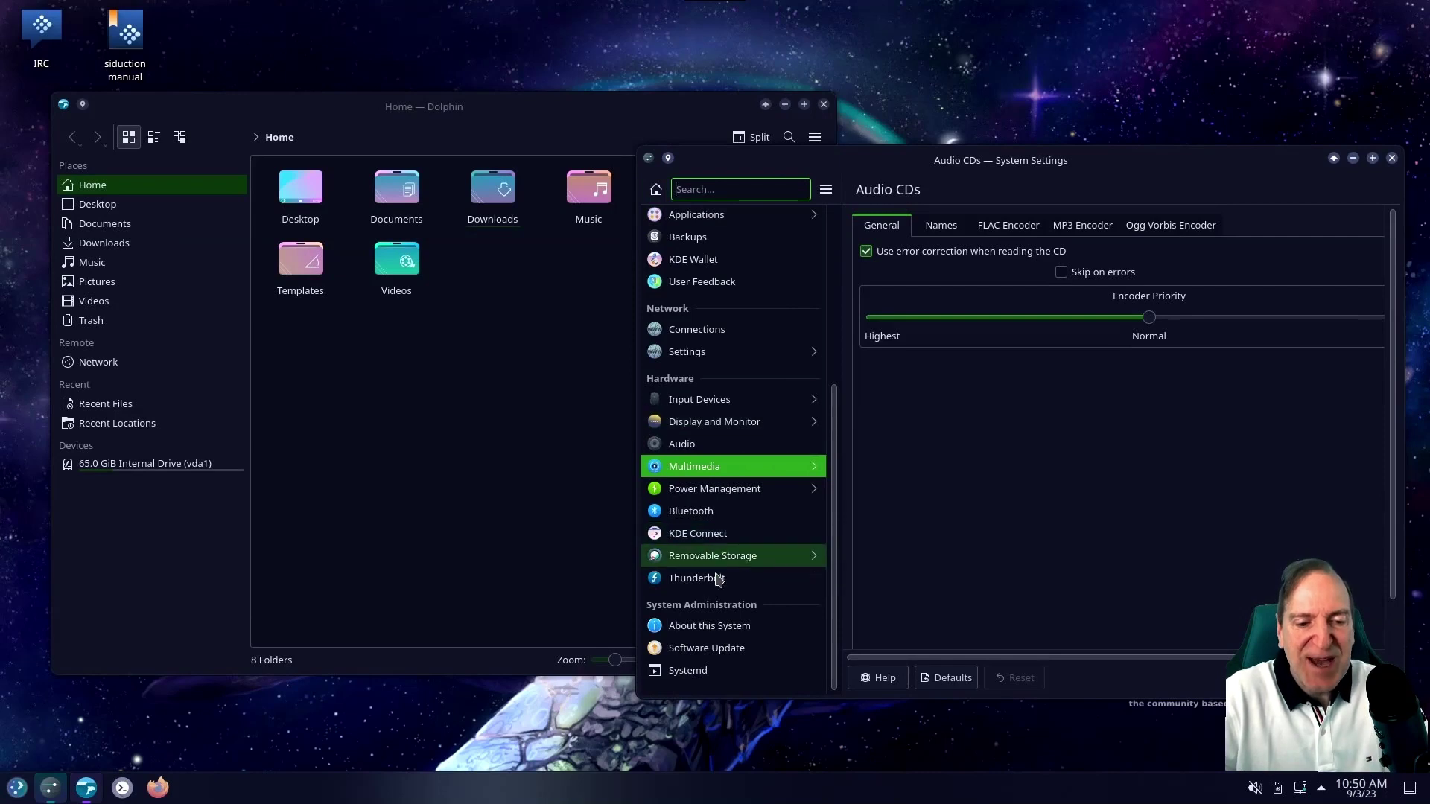
pyautogui.click(723, 629)
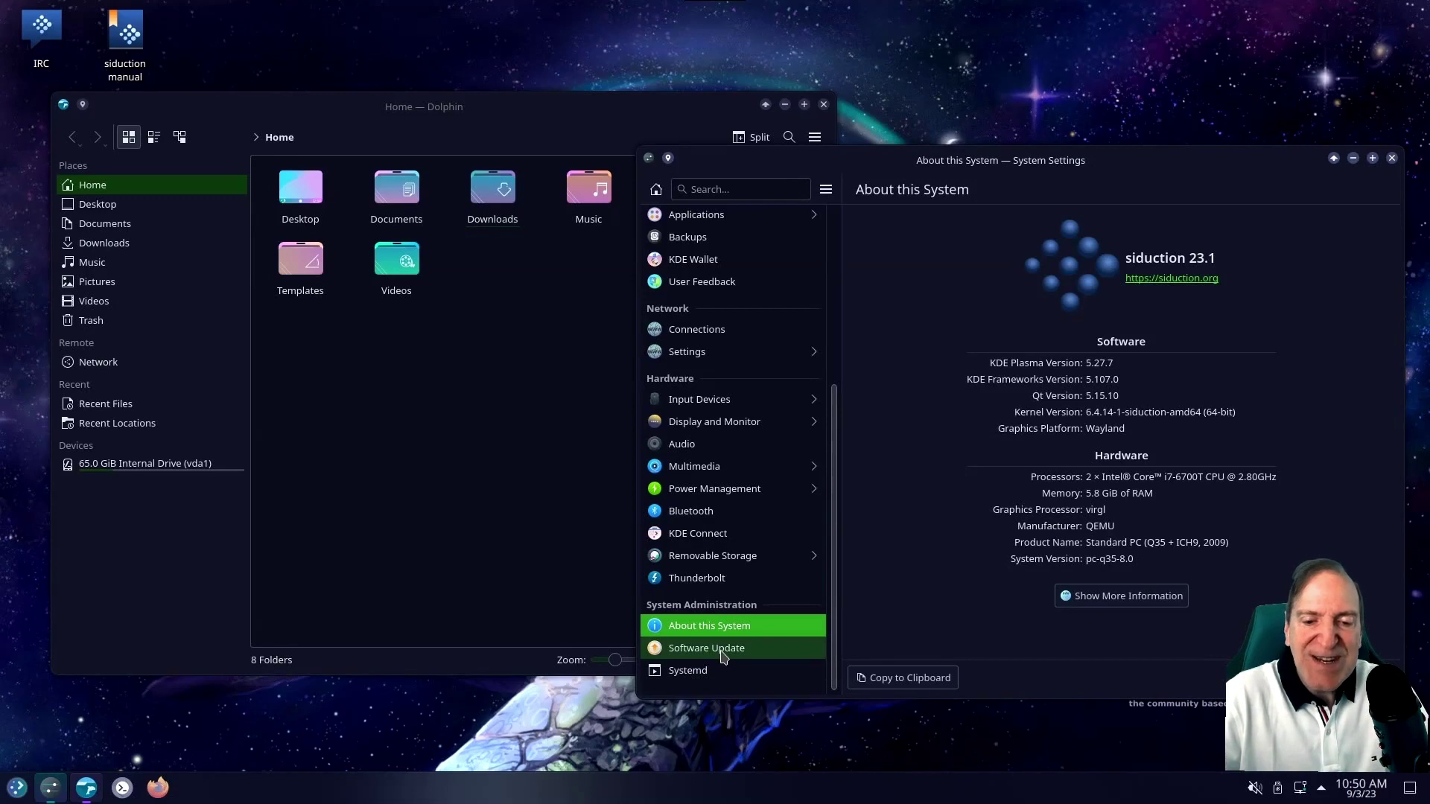
pyautogui.click(721, 653)
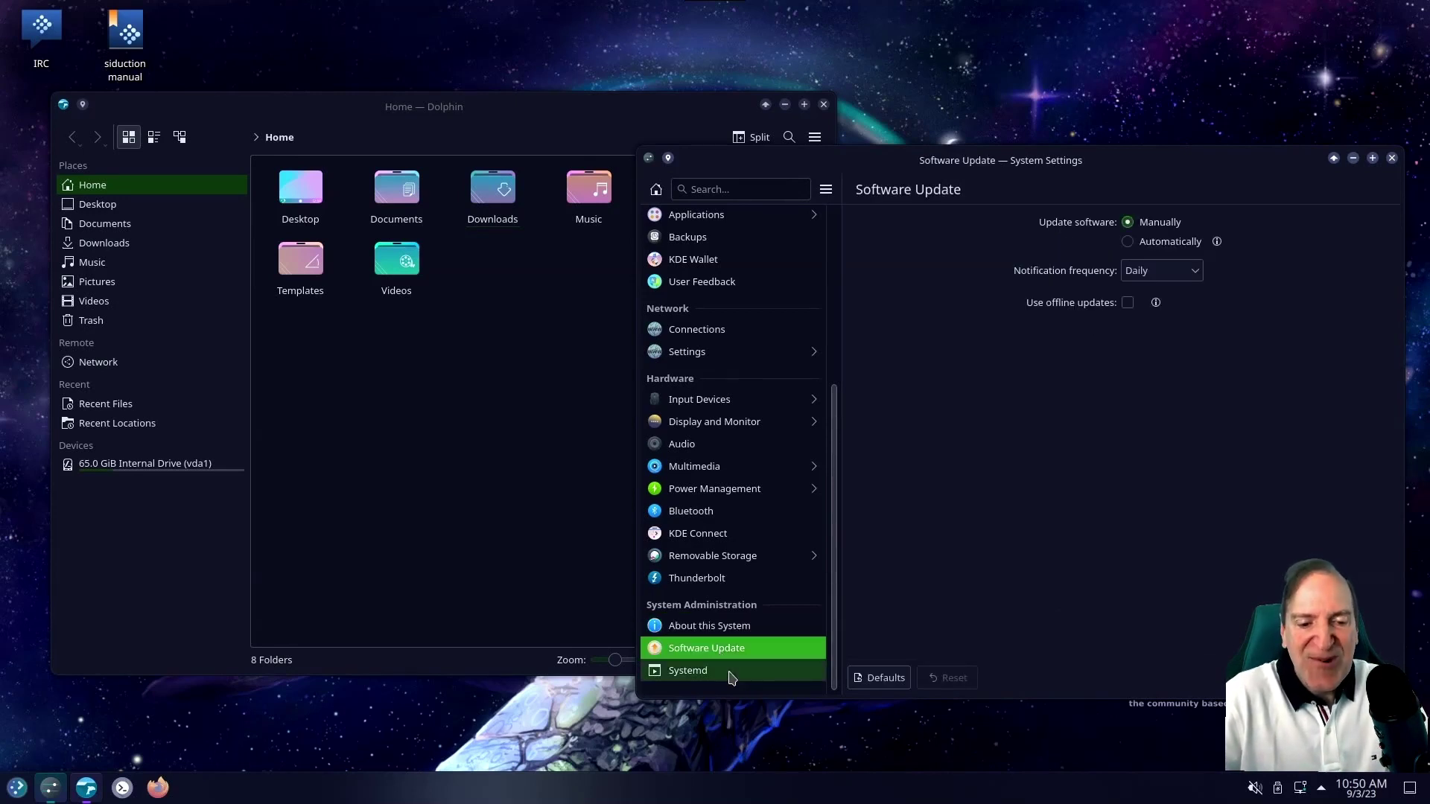
pyautogui.click(730, 677)
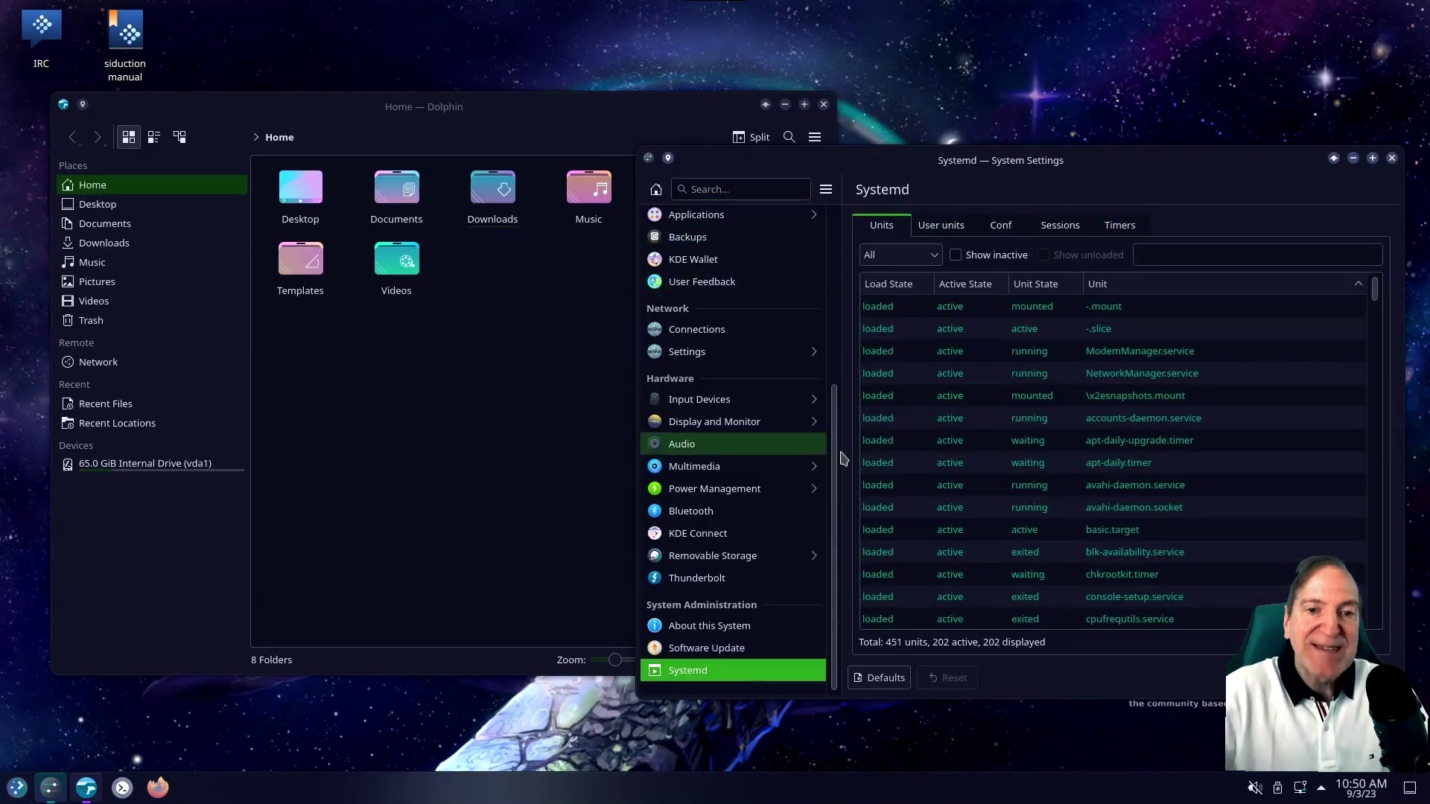
pyautogui.scroll(5, 832, 466)
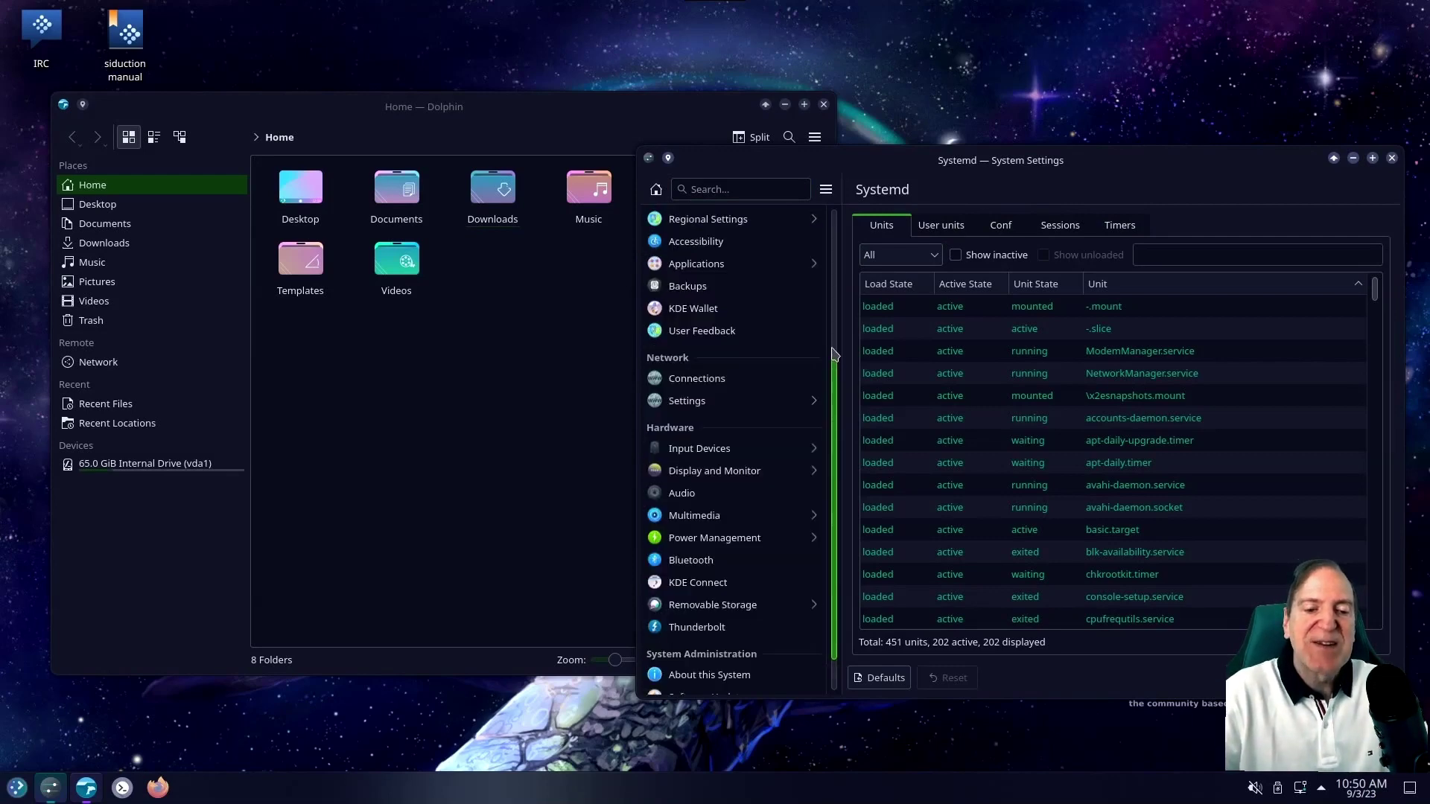
pyautogui.click(1391, 158)
# Step: Select the Mountain wallpaper in the desktop configuration, look at it on the bare desktop, and restore the windows
pyautogui.rightClick(983, 138)
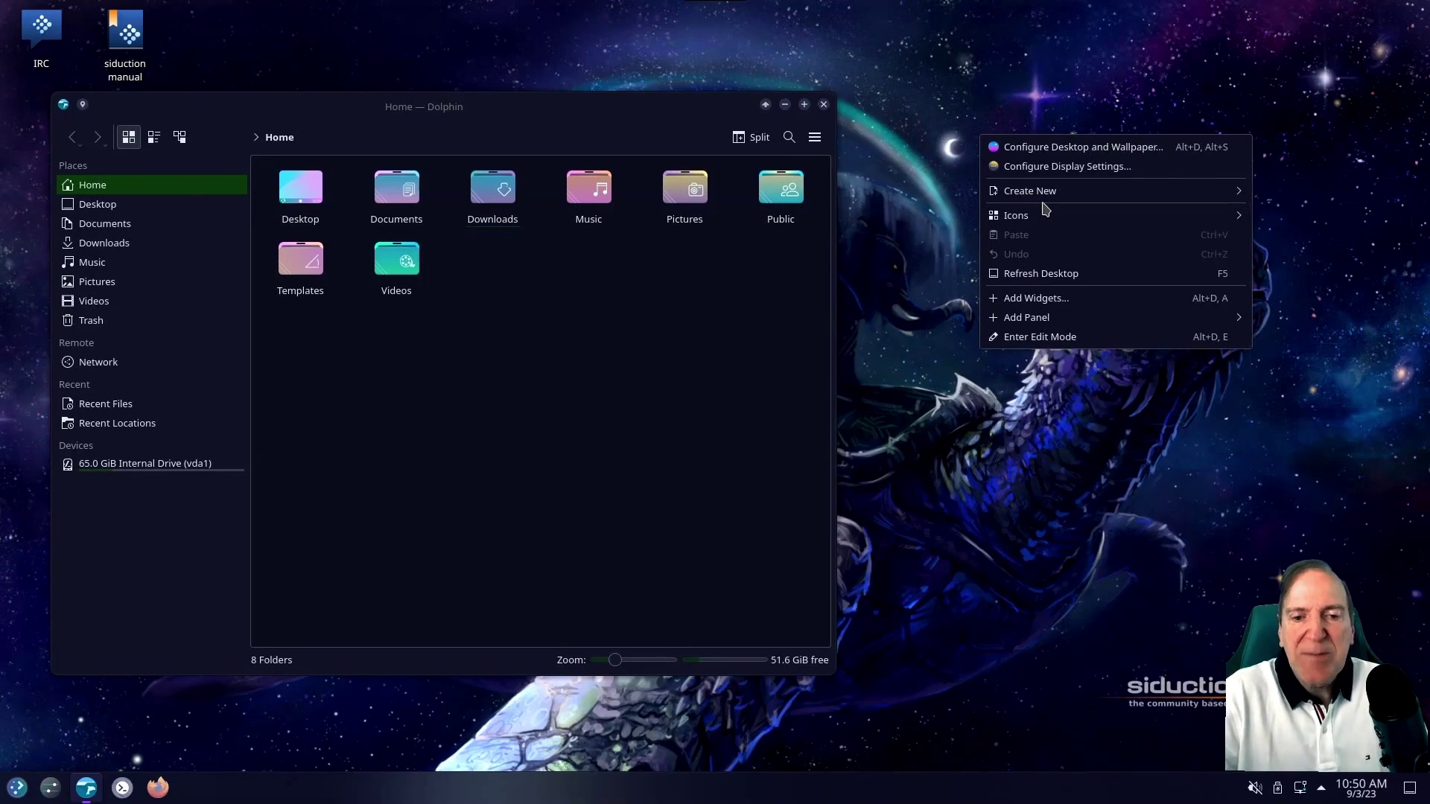
pyautogui.click(1080, 148)
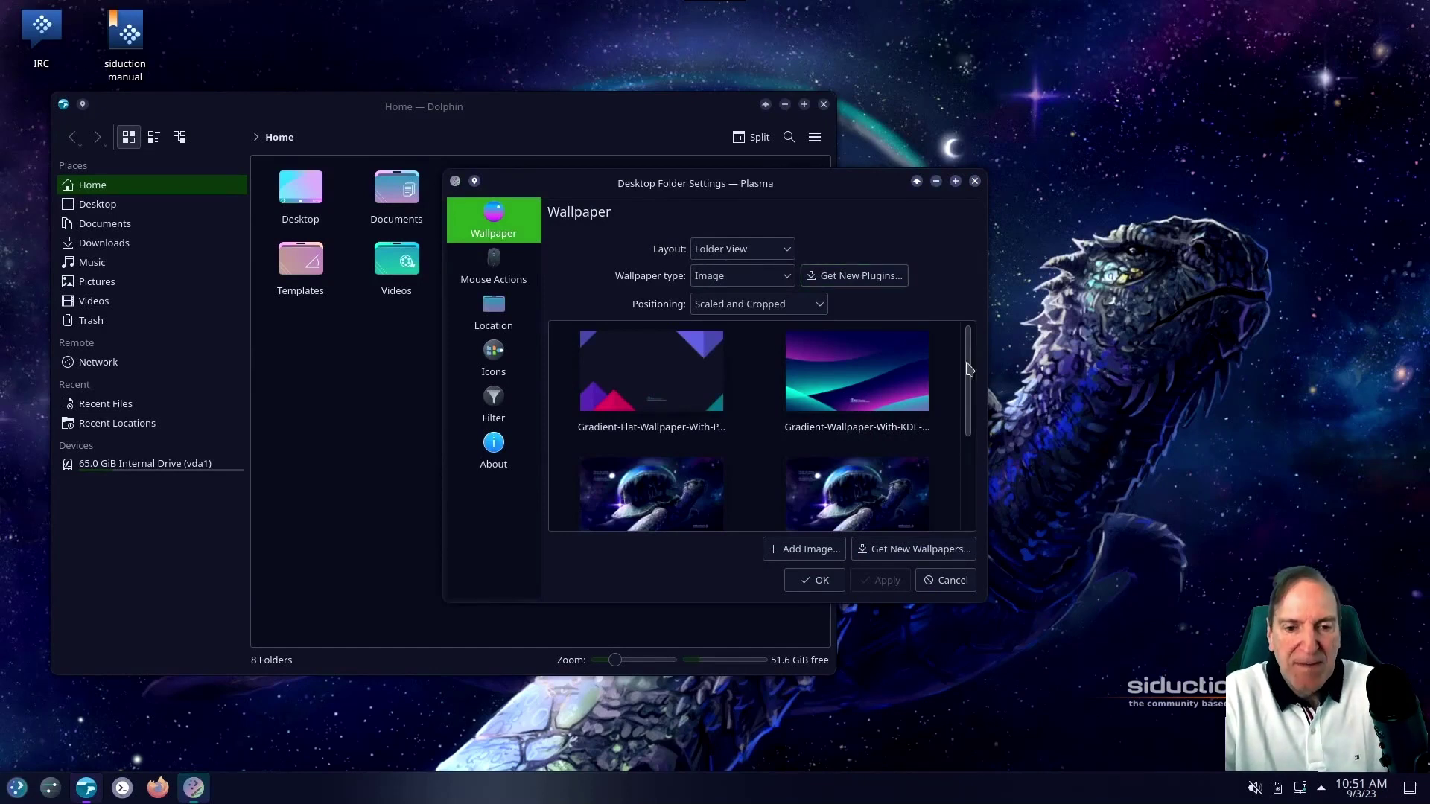
pyautogui.scroll(-3, 965, 447)
pyautogui.click(711, 465)
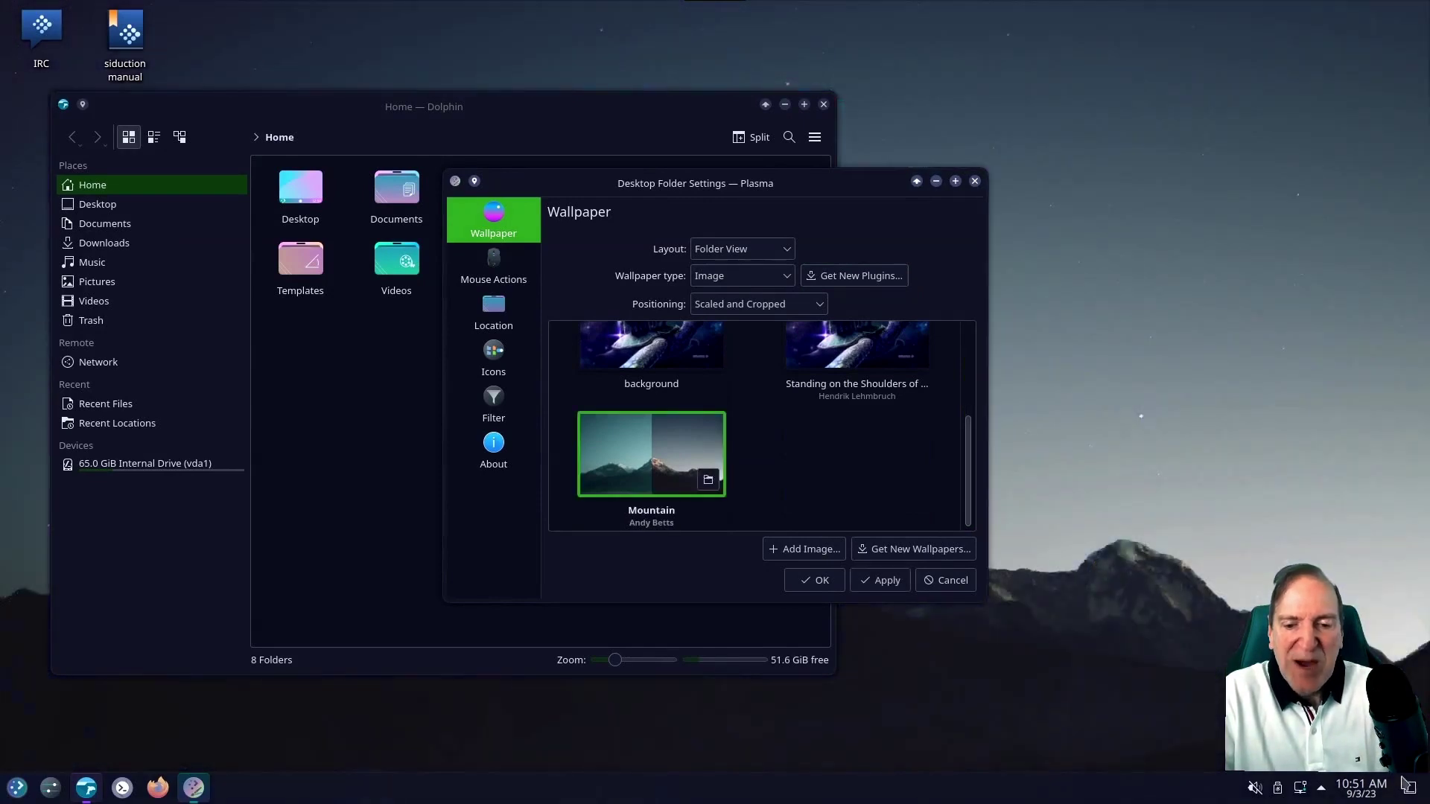
pyautogui.click(1413, 796)
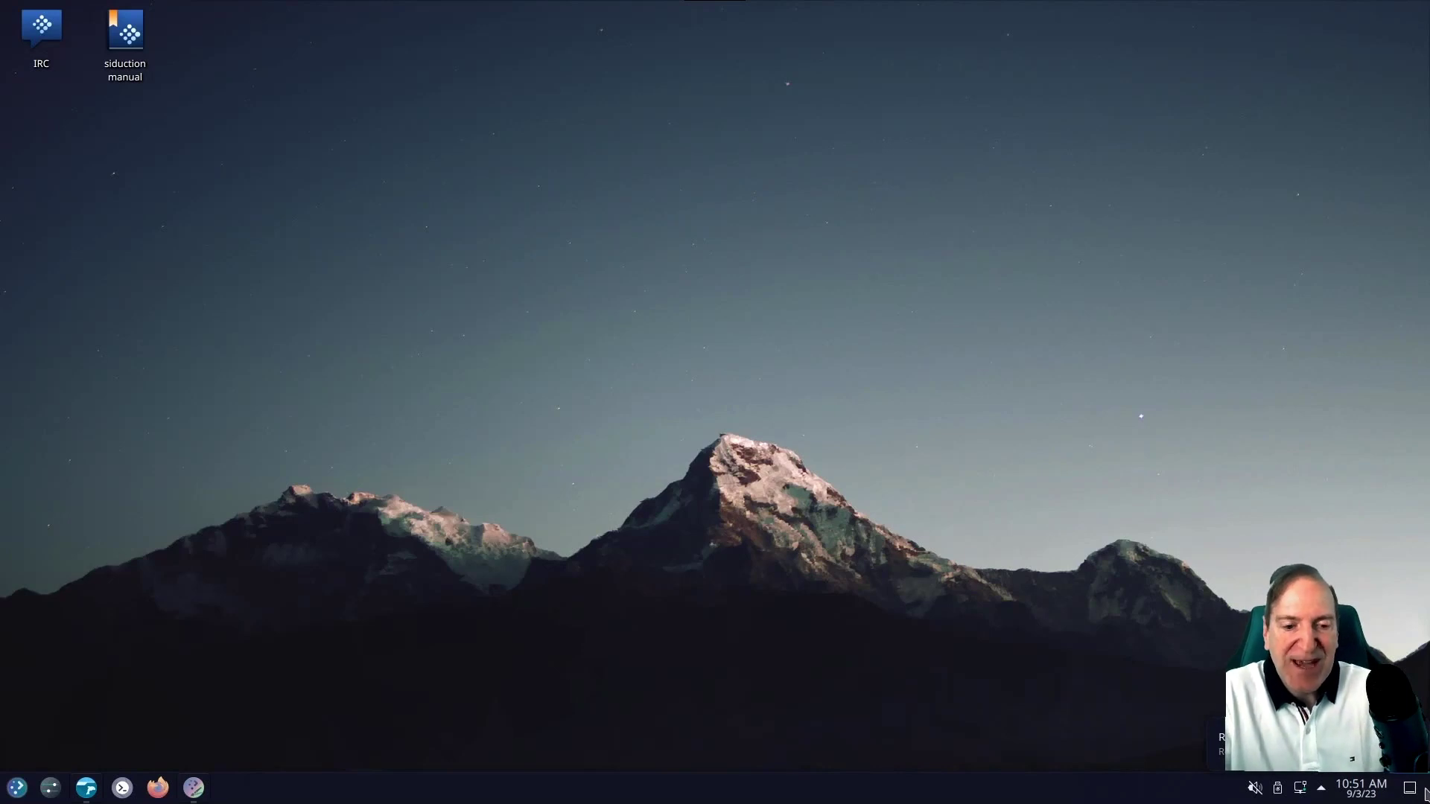
pyautogui.click(1415, 791)
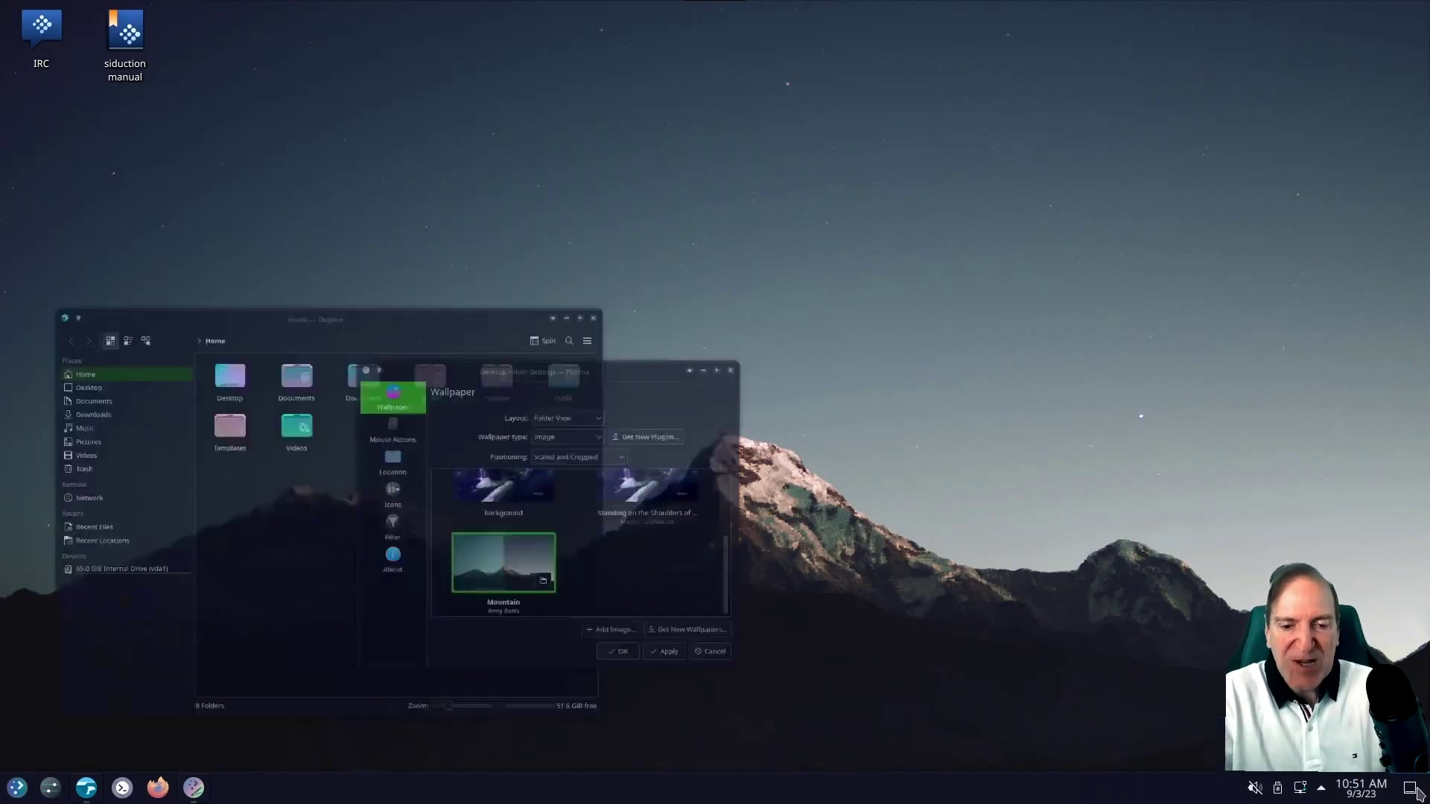
# Step: Select the "Standing on the Shoulders of..." wallpaper and apply it while switching to the Mouse Actions page
pyautogui.click(842, 434)
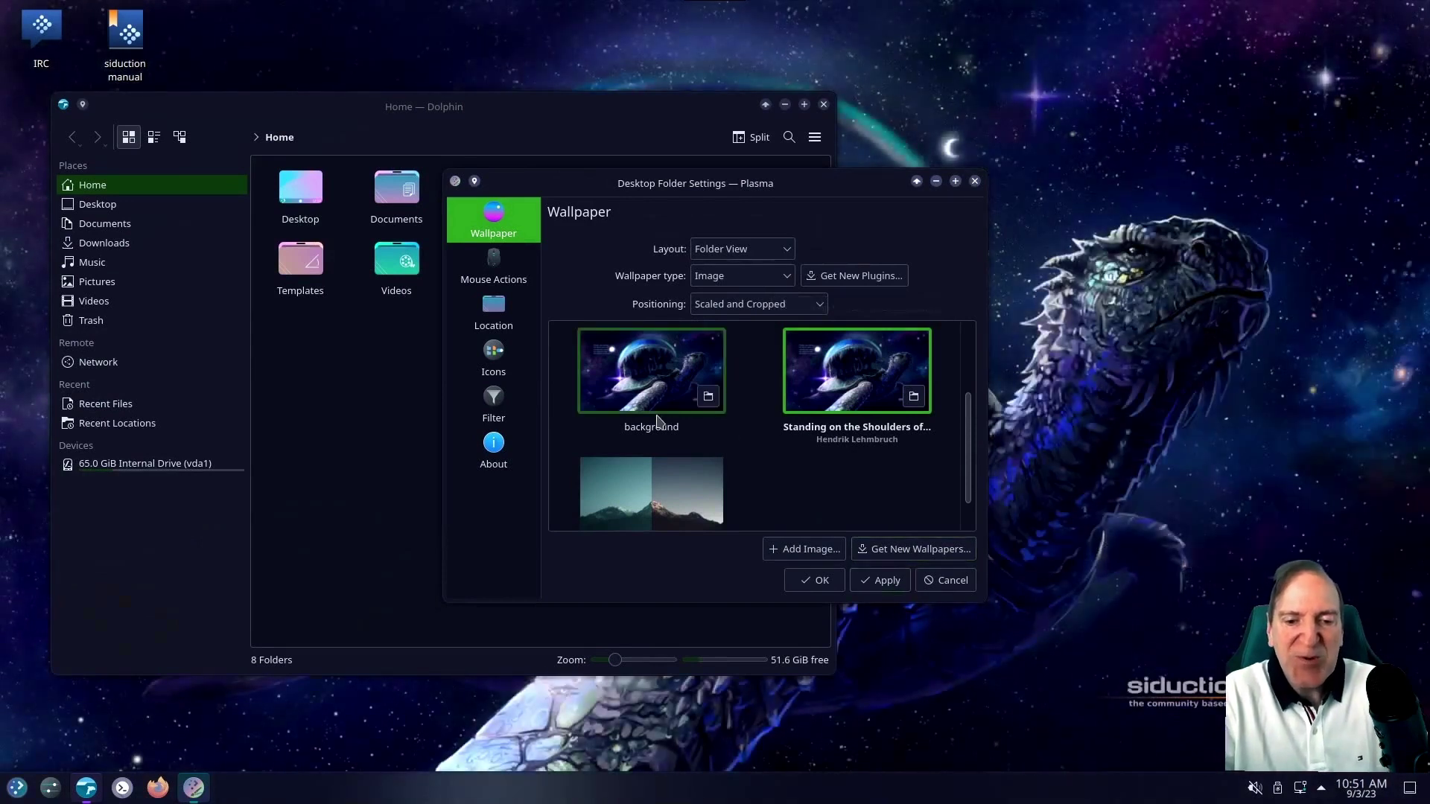
pyautogui.click(494, 267)
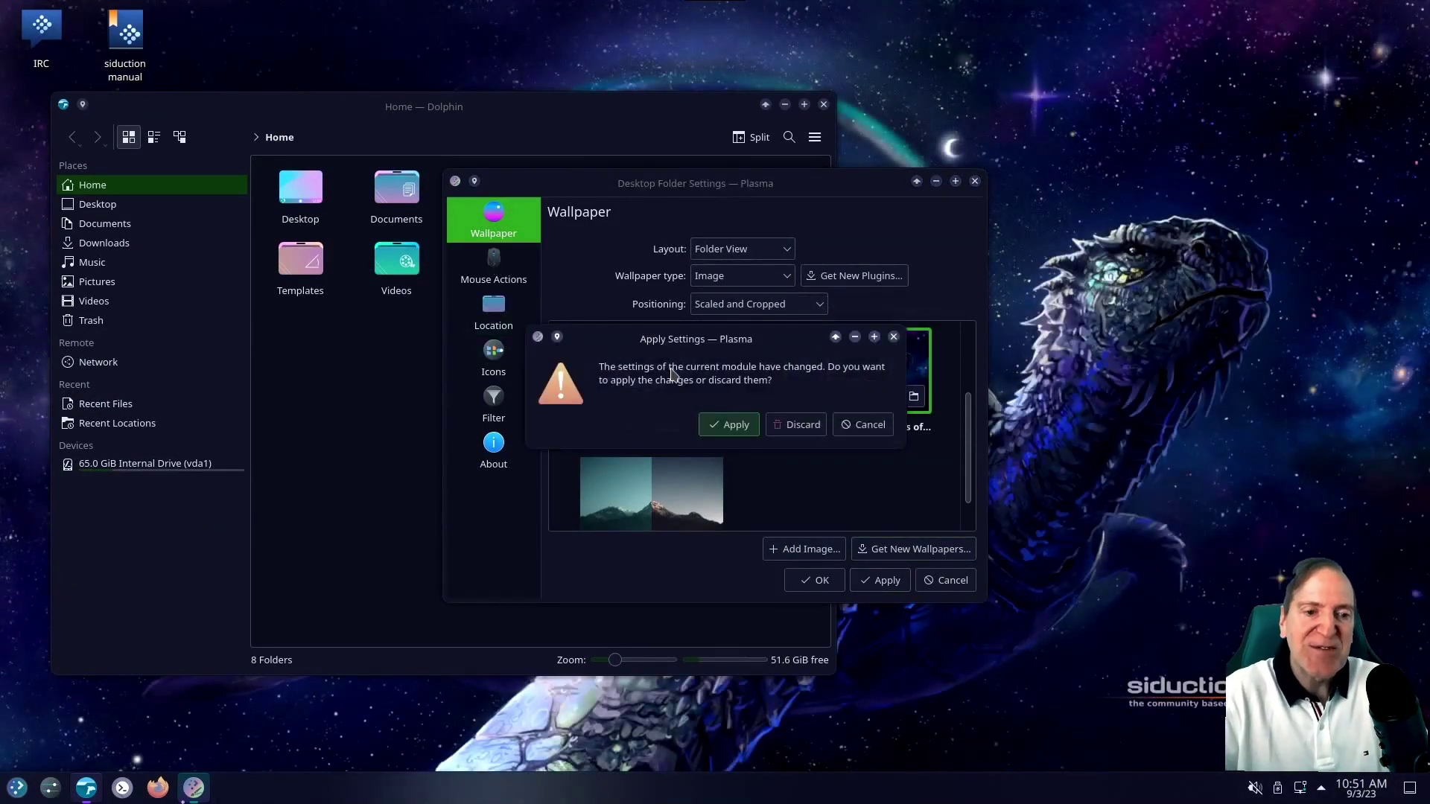
pyautogui.click(728, 424)
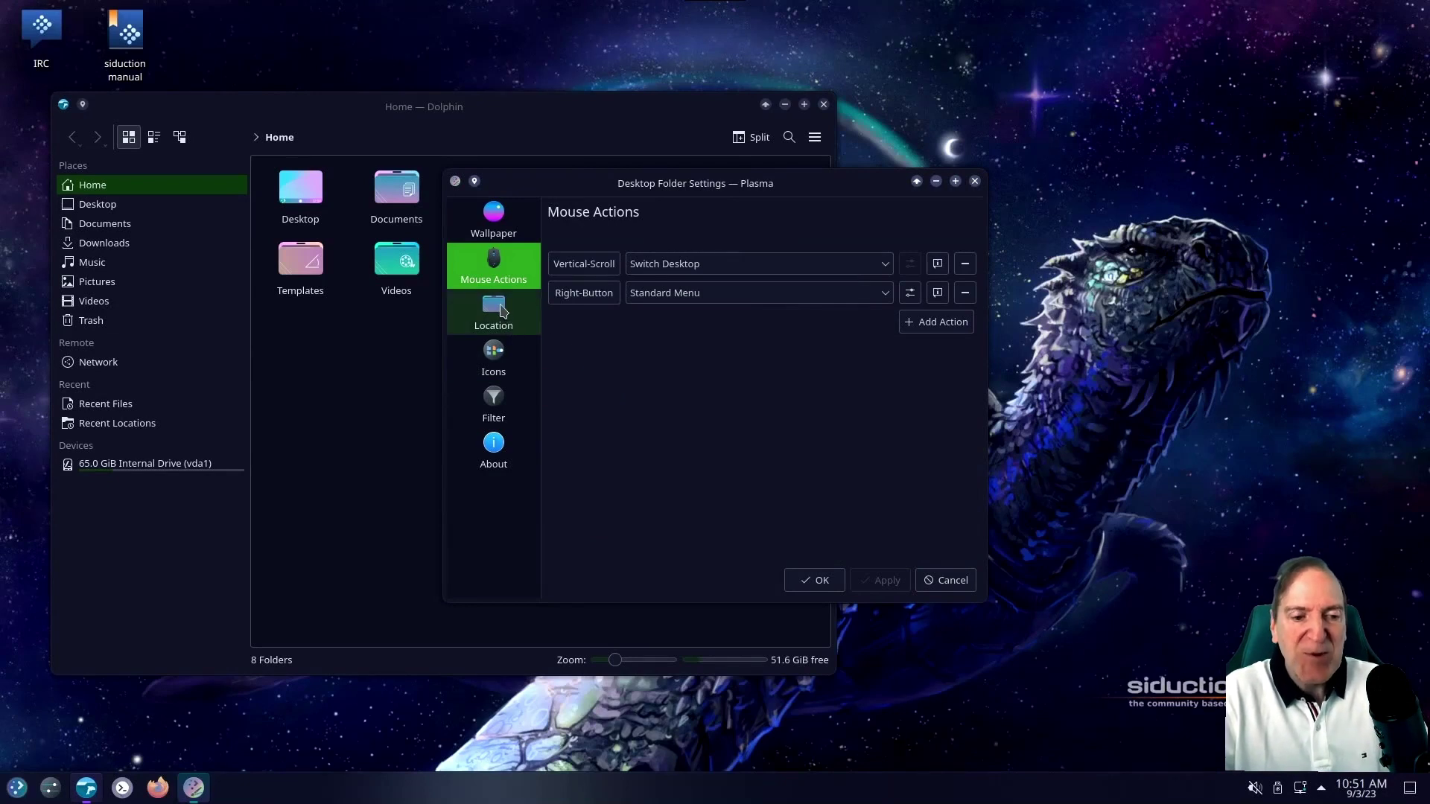
# Step: Set the desktop icon arrangement to Top to Bottom, apply it, and check the icons on the bare desktop
pyautogui.click(503, 359)
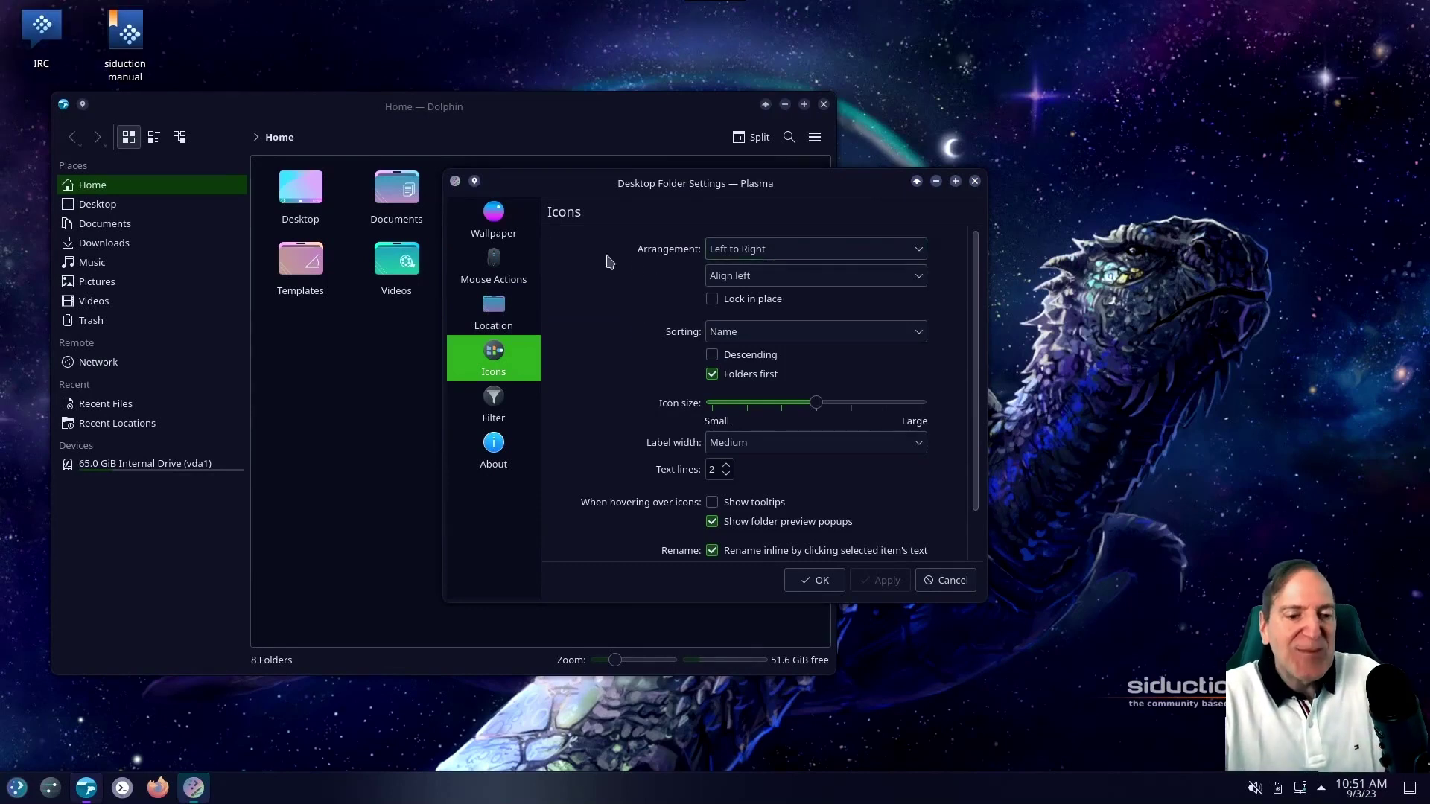
pyautogui.click(916, 249)
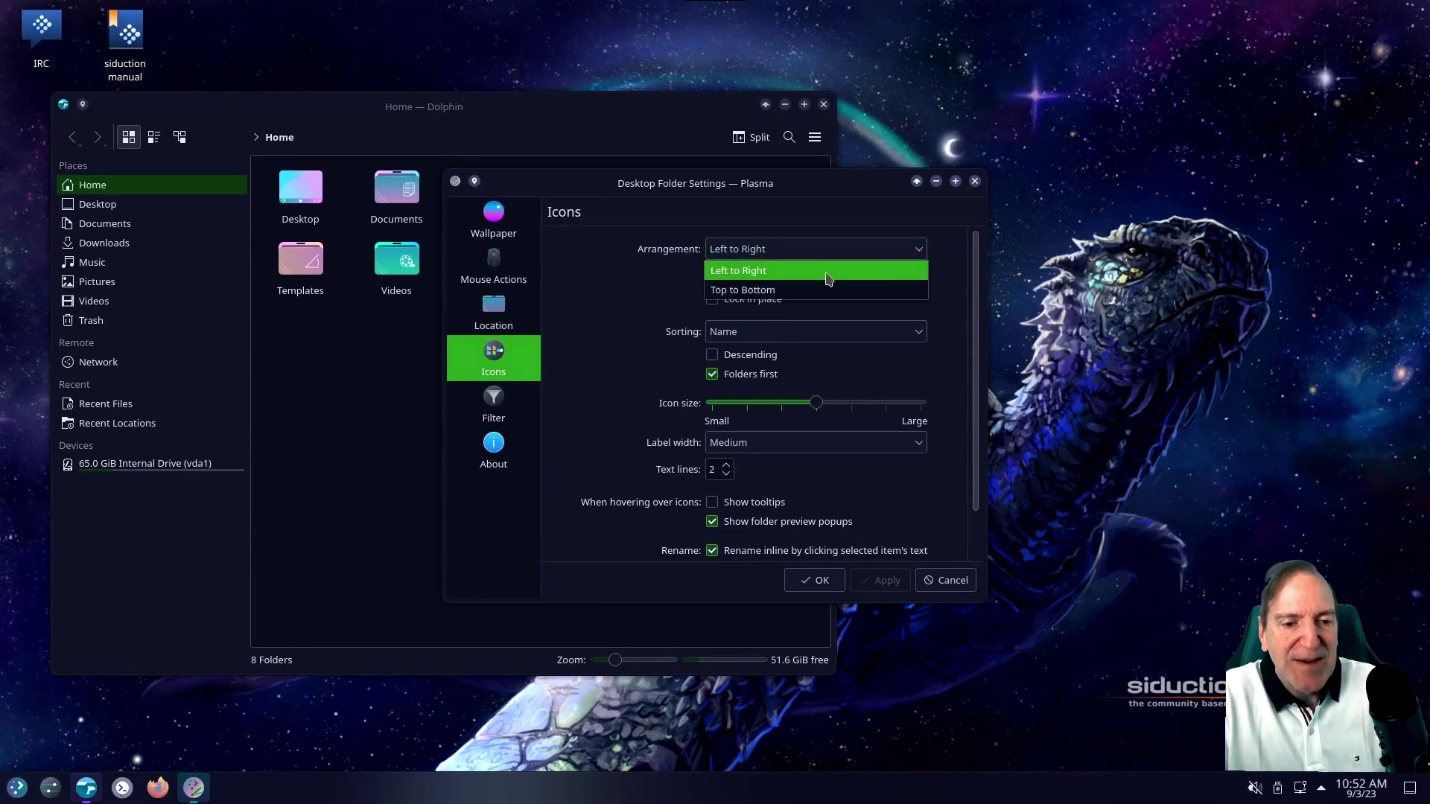
pyautogui.click(749, 292)
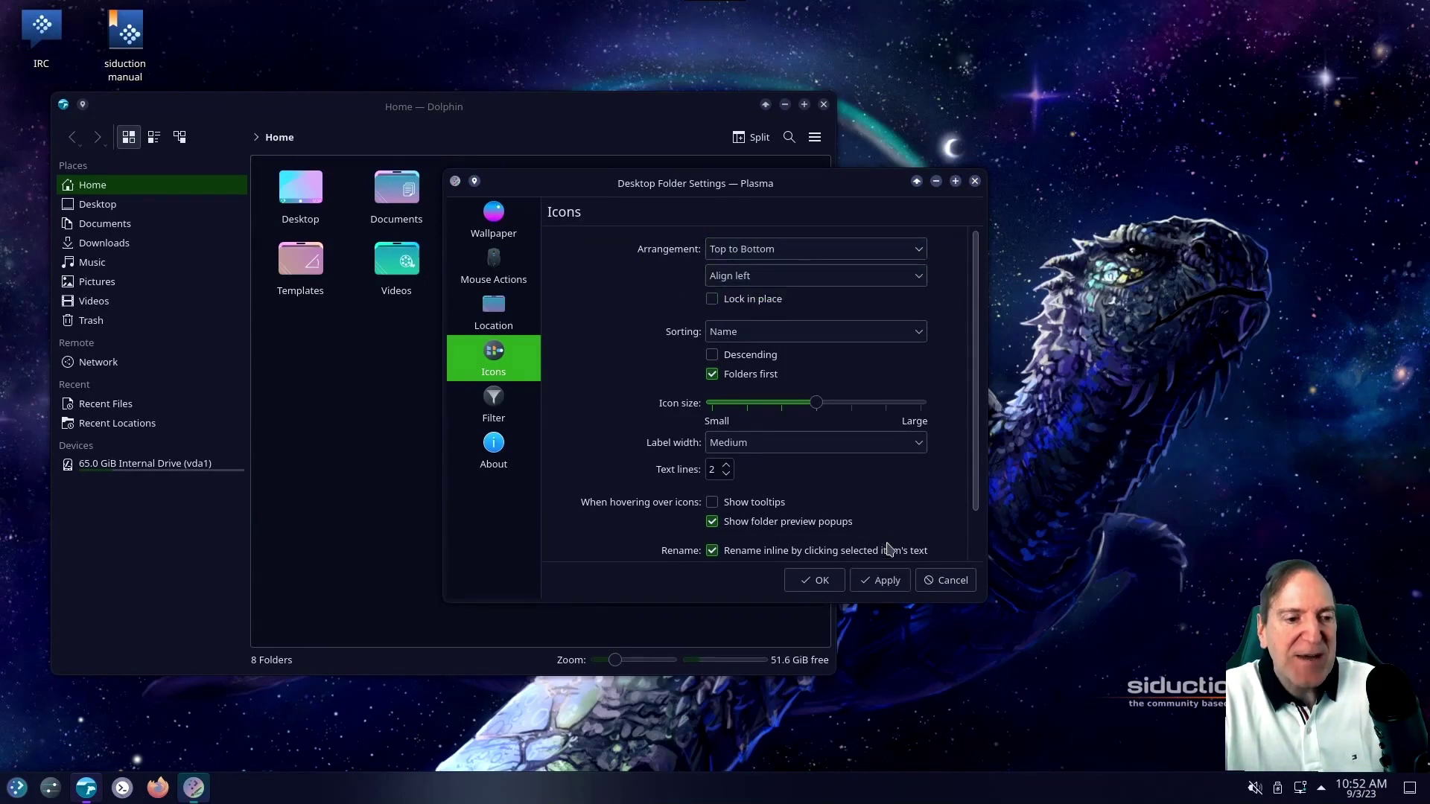
pyautogui.click(885, 581)
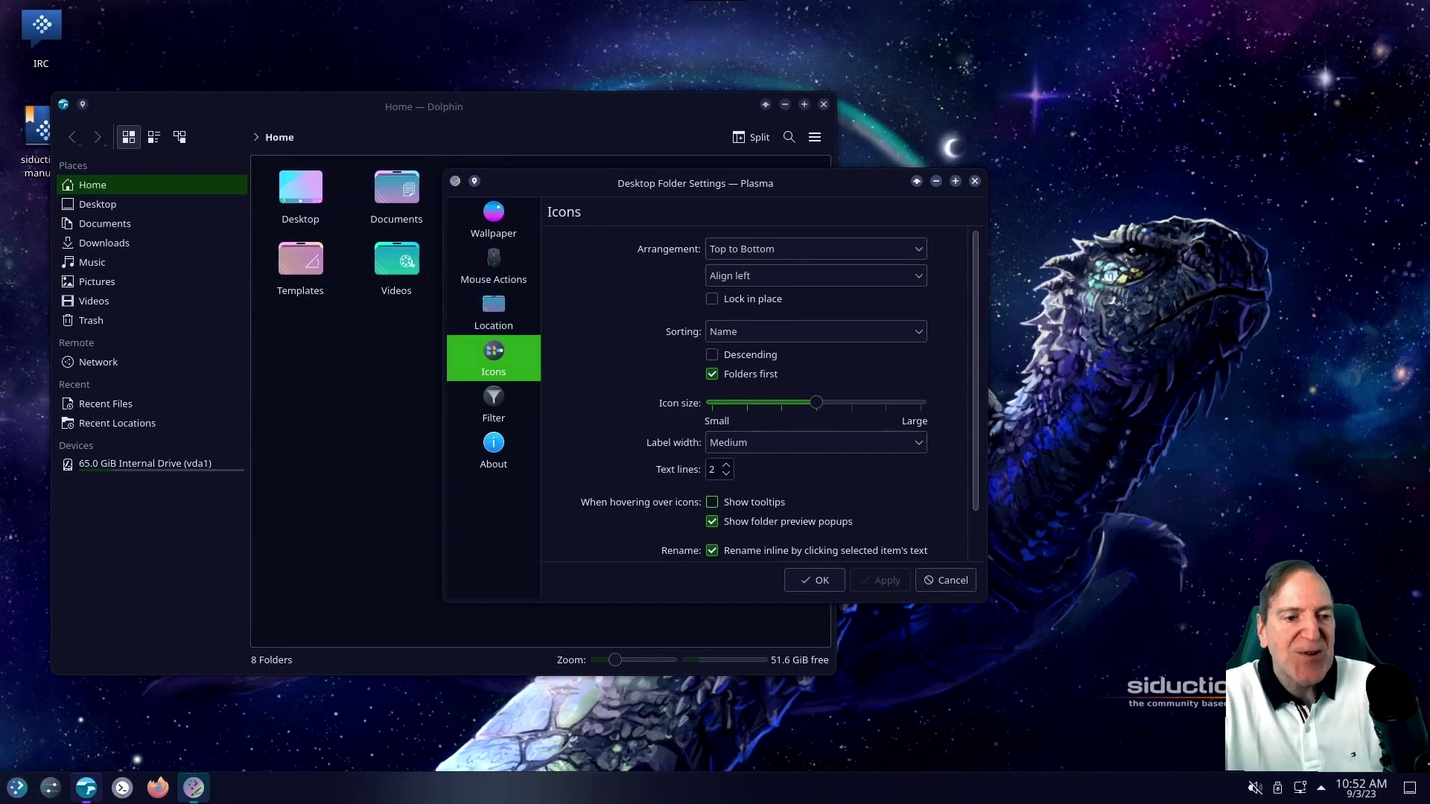
pyautogui.press('super+d')
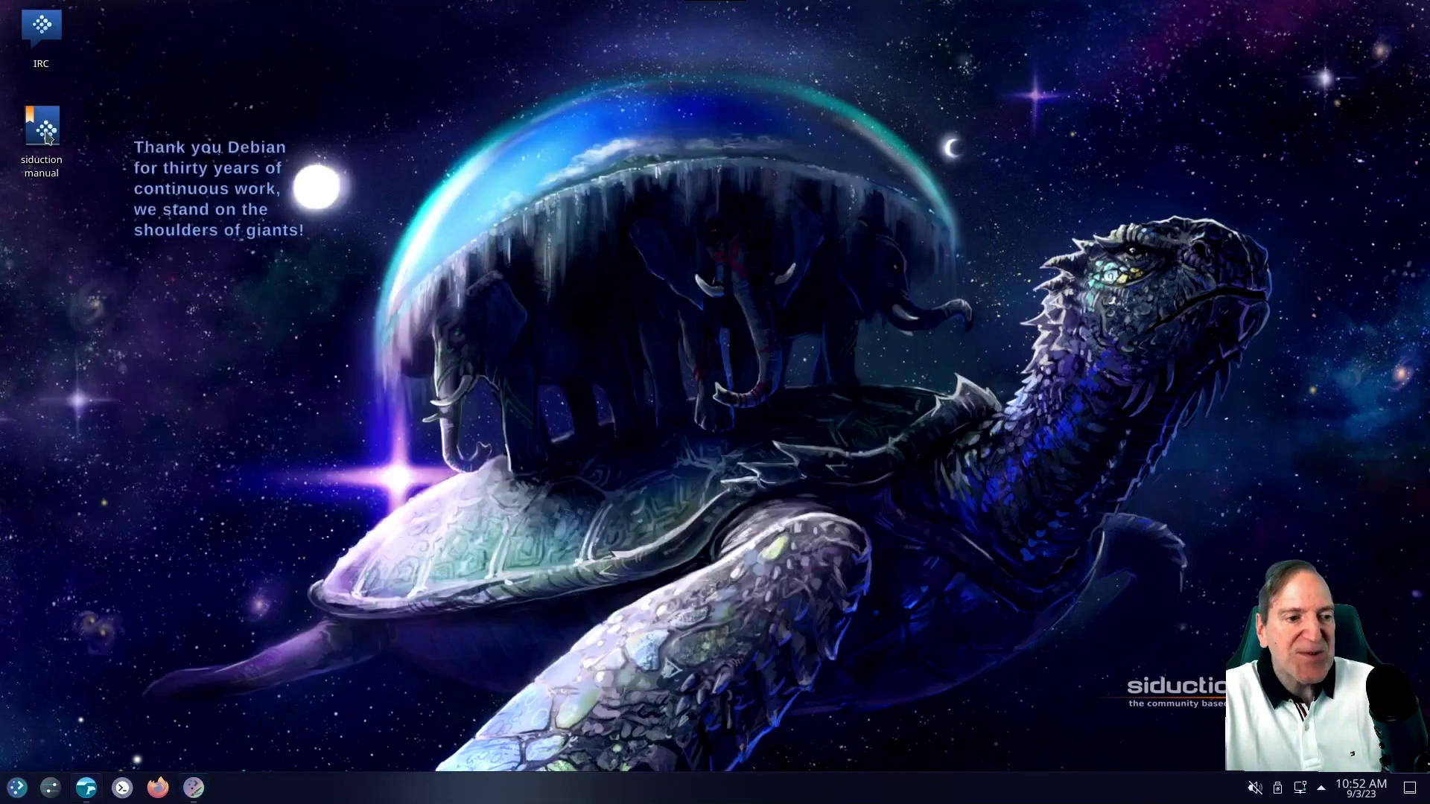
pyautogui.click(1411, 791)
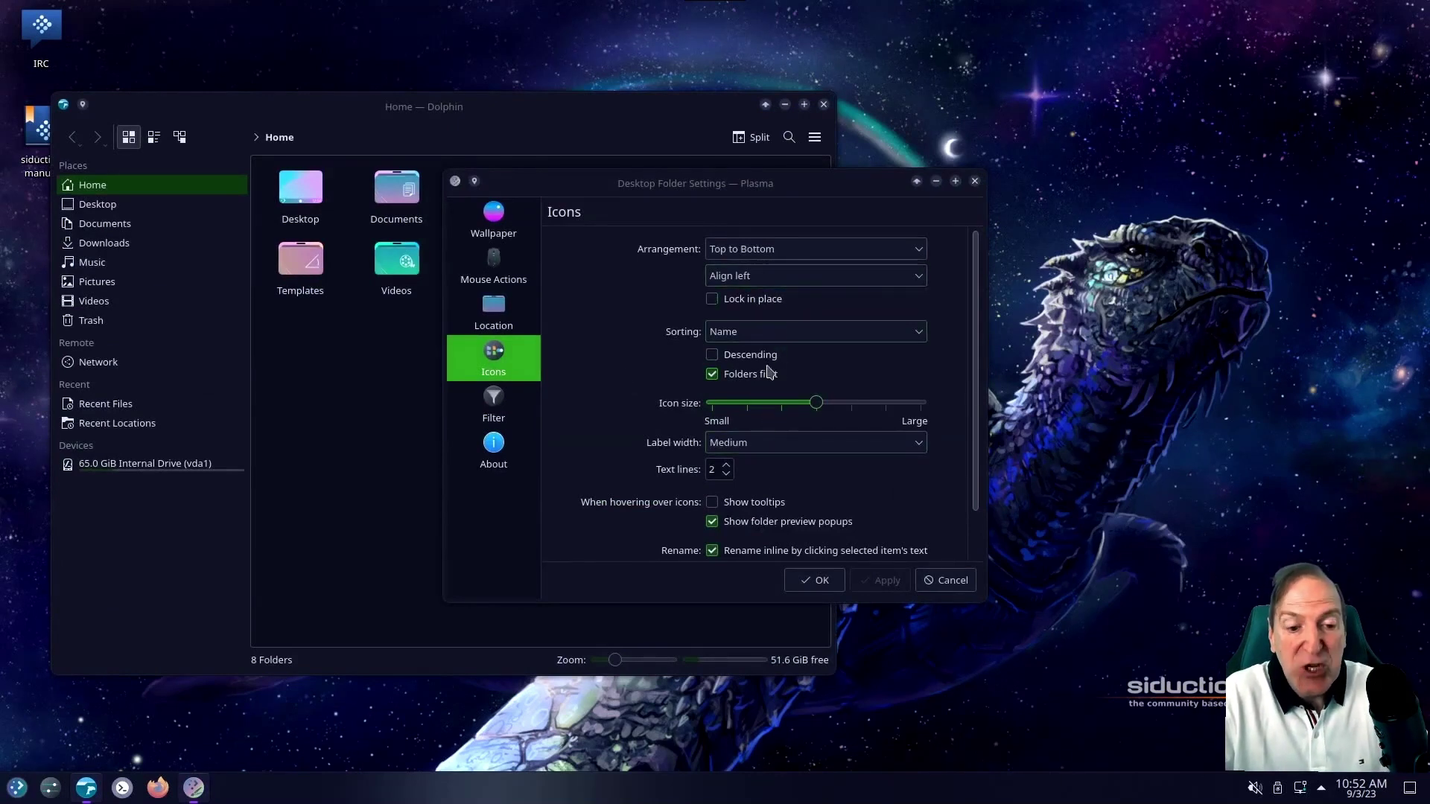
# Step: Set the desktop icon arrangement to Left to Right, apply it, and close the desktop settings after viewing the remaining icon options
pyautogui.click(911, 253)
pyautogui.click(820, 287)
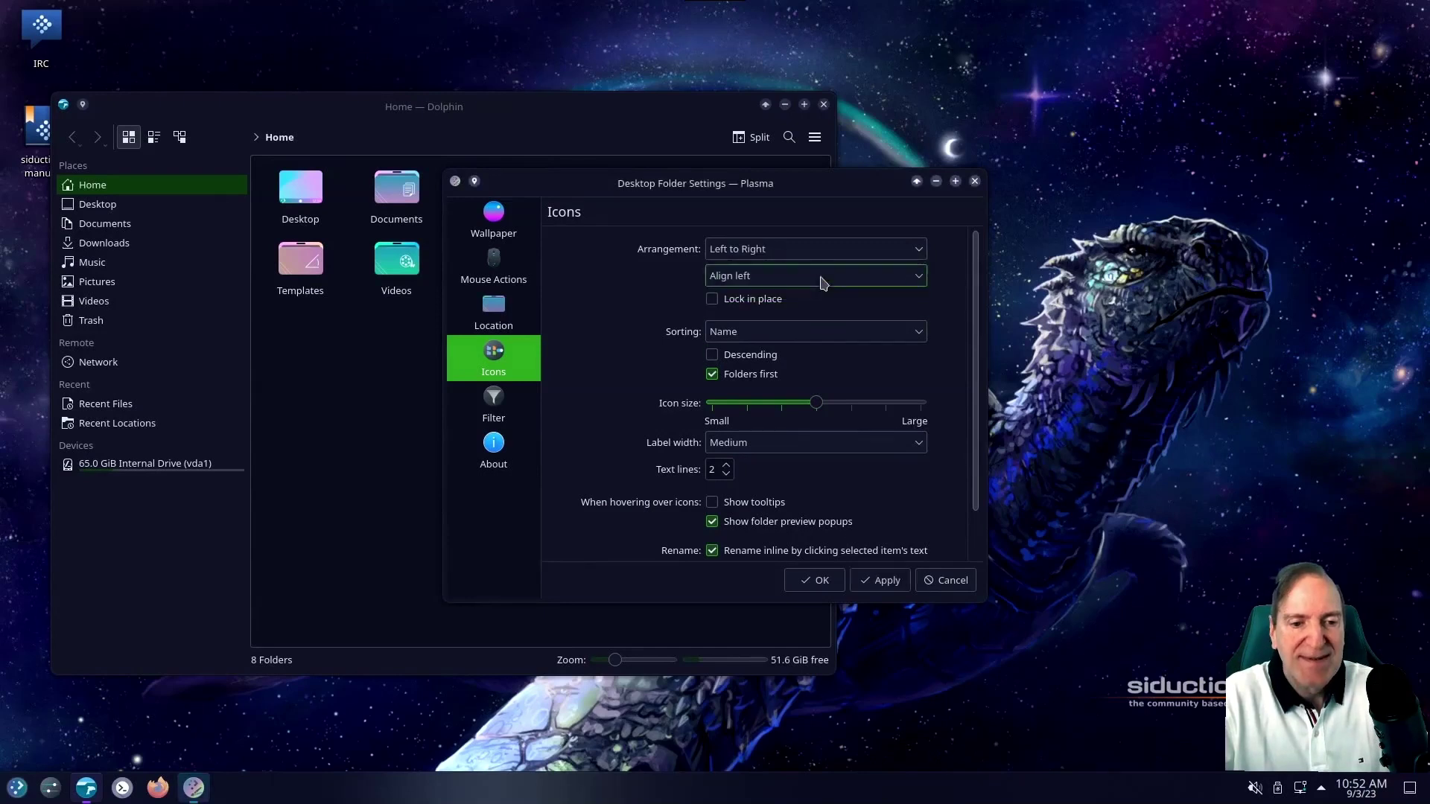
pyautogui.click(877, 587)
pyautogui.scroll(-1, 932, 495)
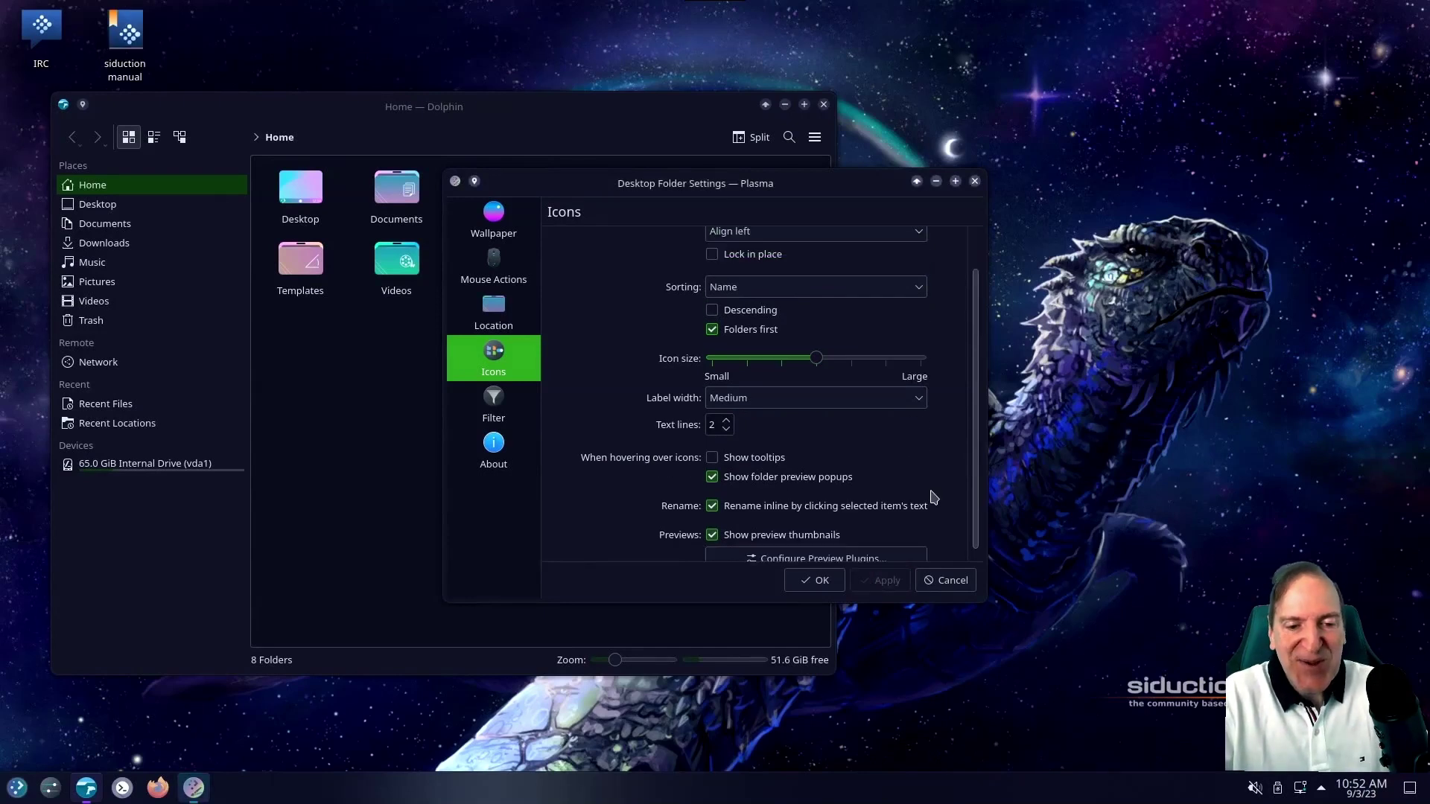
pyautogui.click(816, 581)
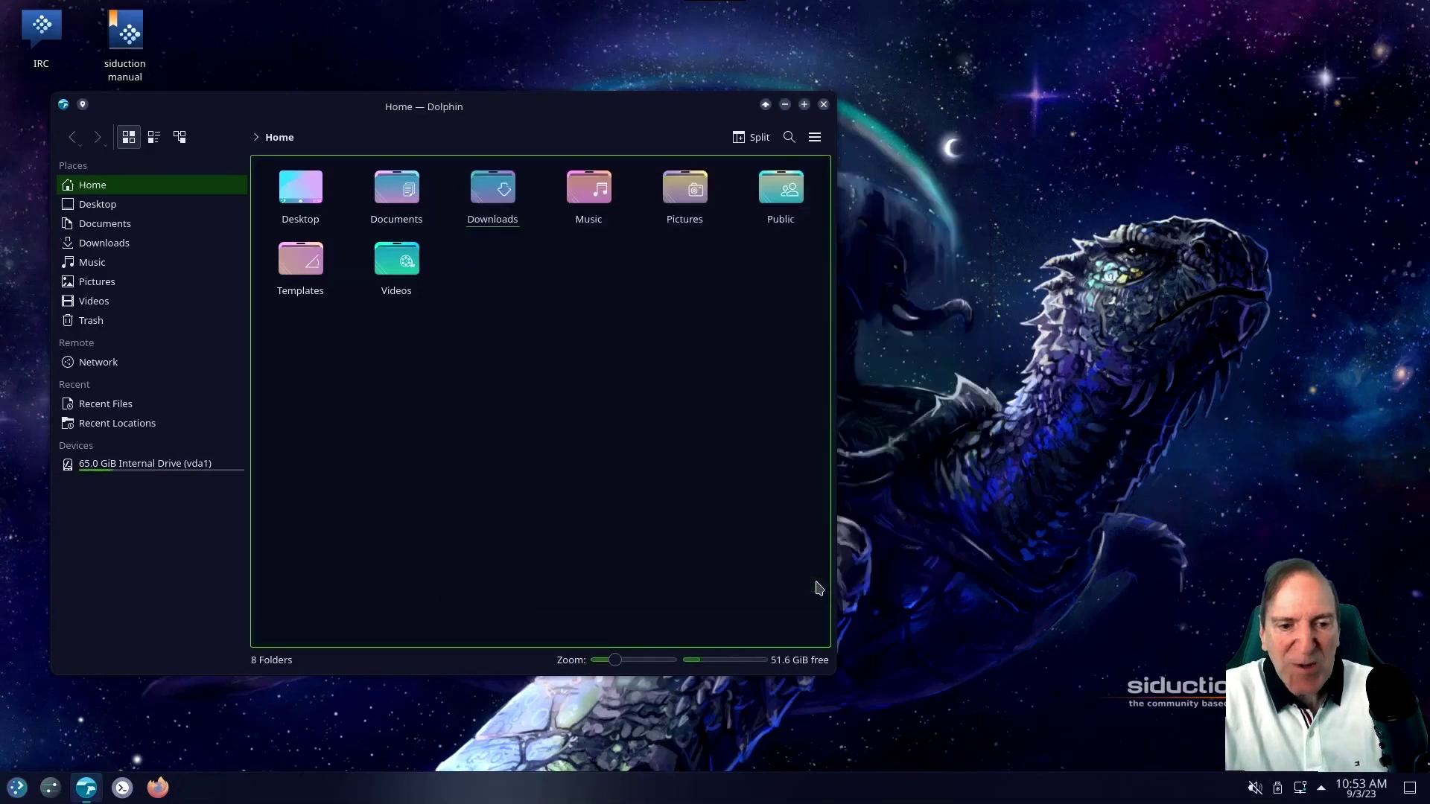
# Step: Shrink the Dolphin window from its corner and move it toward the lower-left area of the desktop
pyautogui.moveTo(460, 111)
pyautogui.mouseDown()
pyautogui.moveTo(501, 122)
pyautogui.moveTo(460, 132)
pyautogui.mouseUp()
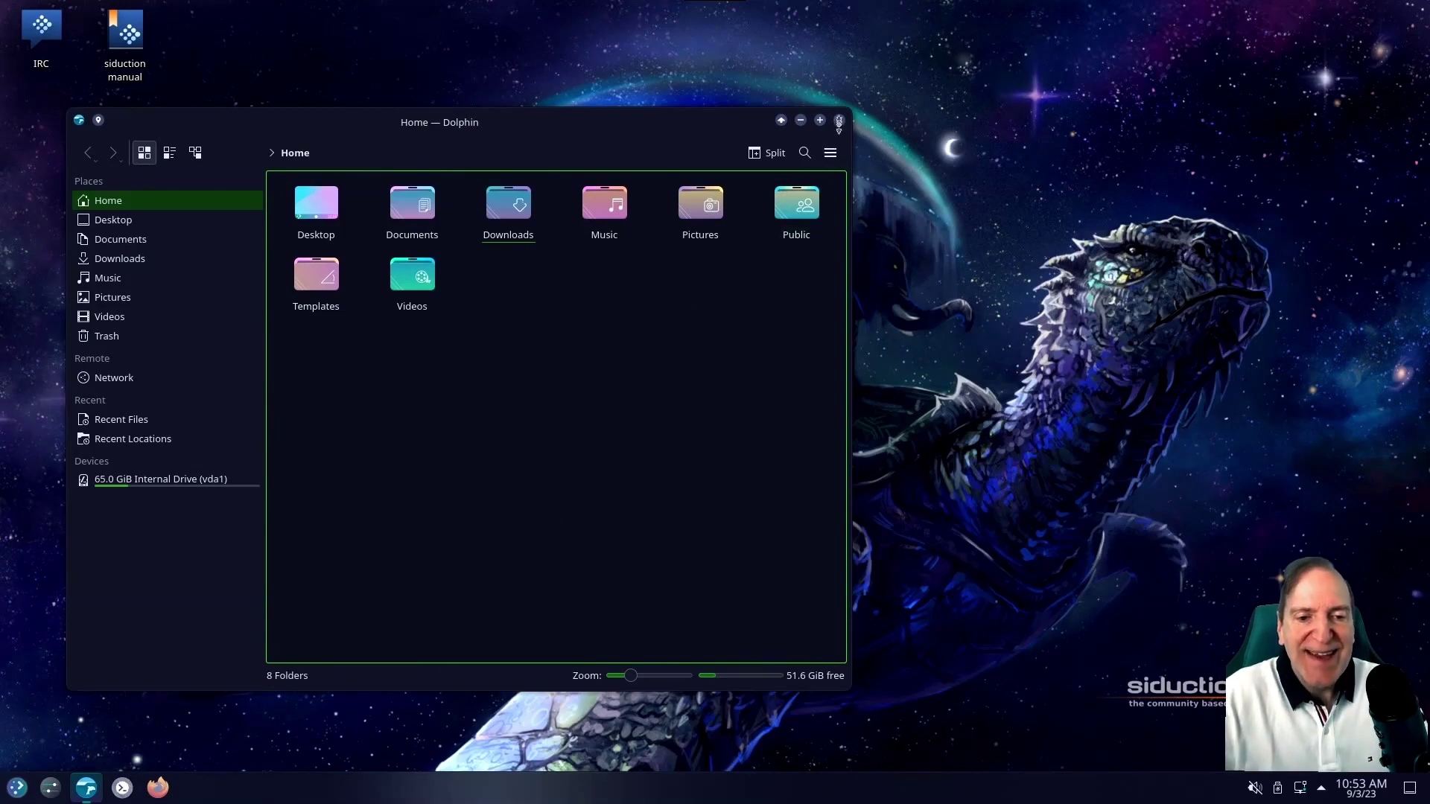
pyautogui.moveTo(853, 110); pyautogui.dragTo(712, 158)
pyautogui.moveTo(520, 160); pyautogui.dragTo(470, 192)
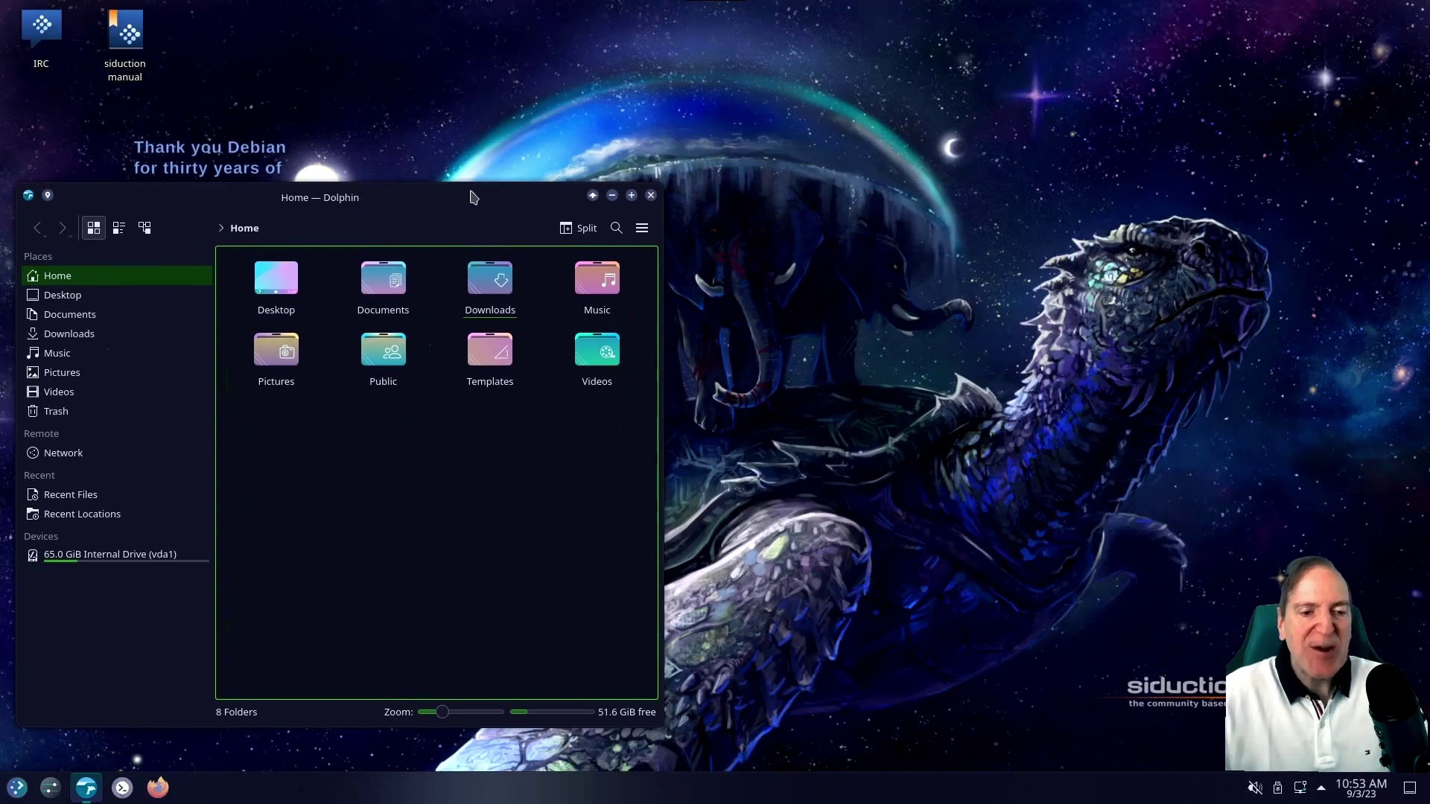
pyautogui.click(859, 348)
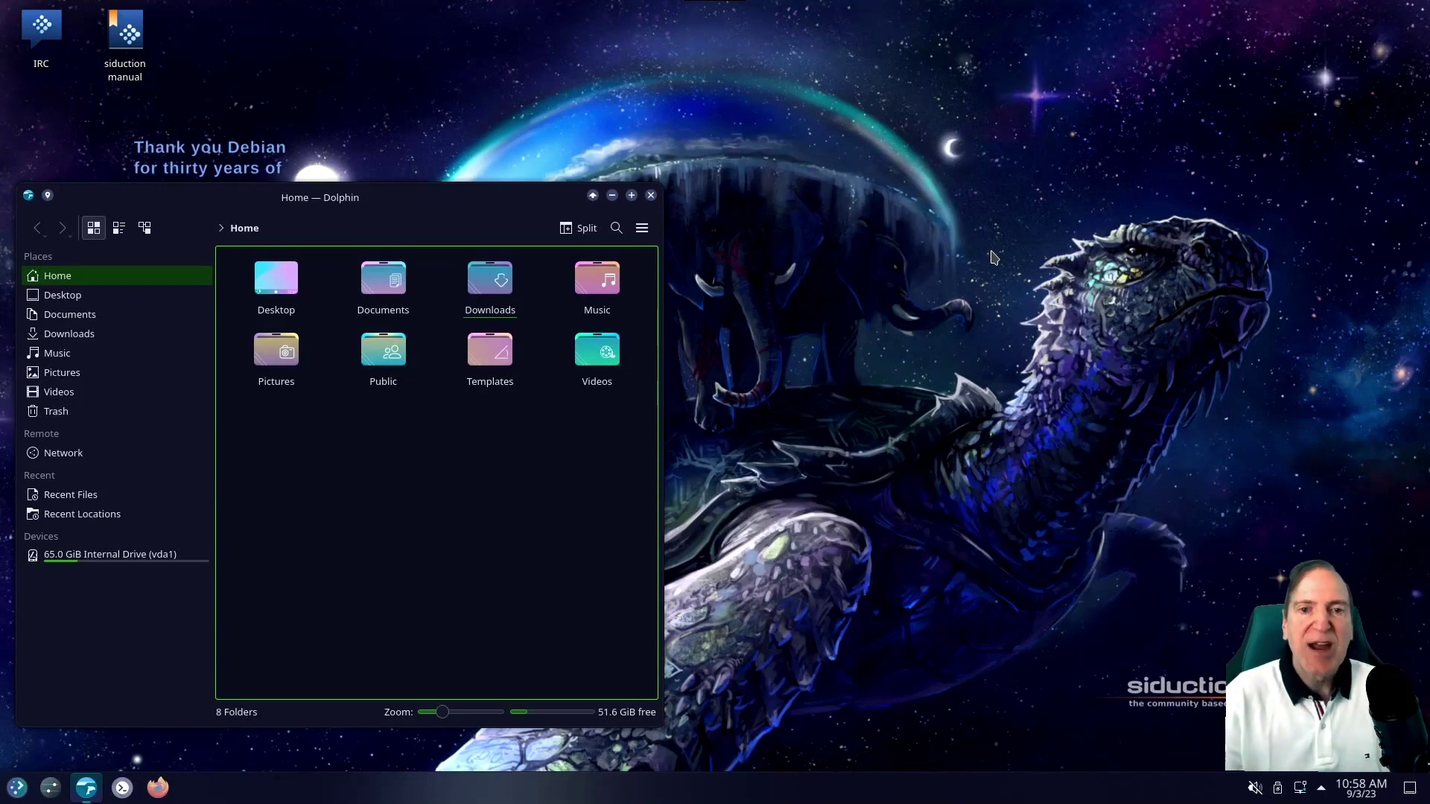
# Step: Close the Dolphin file manager and open the application launcher
pyautogui.hotkey('ctrl', 'q')
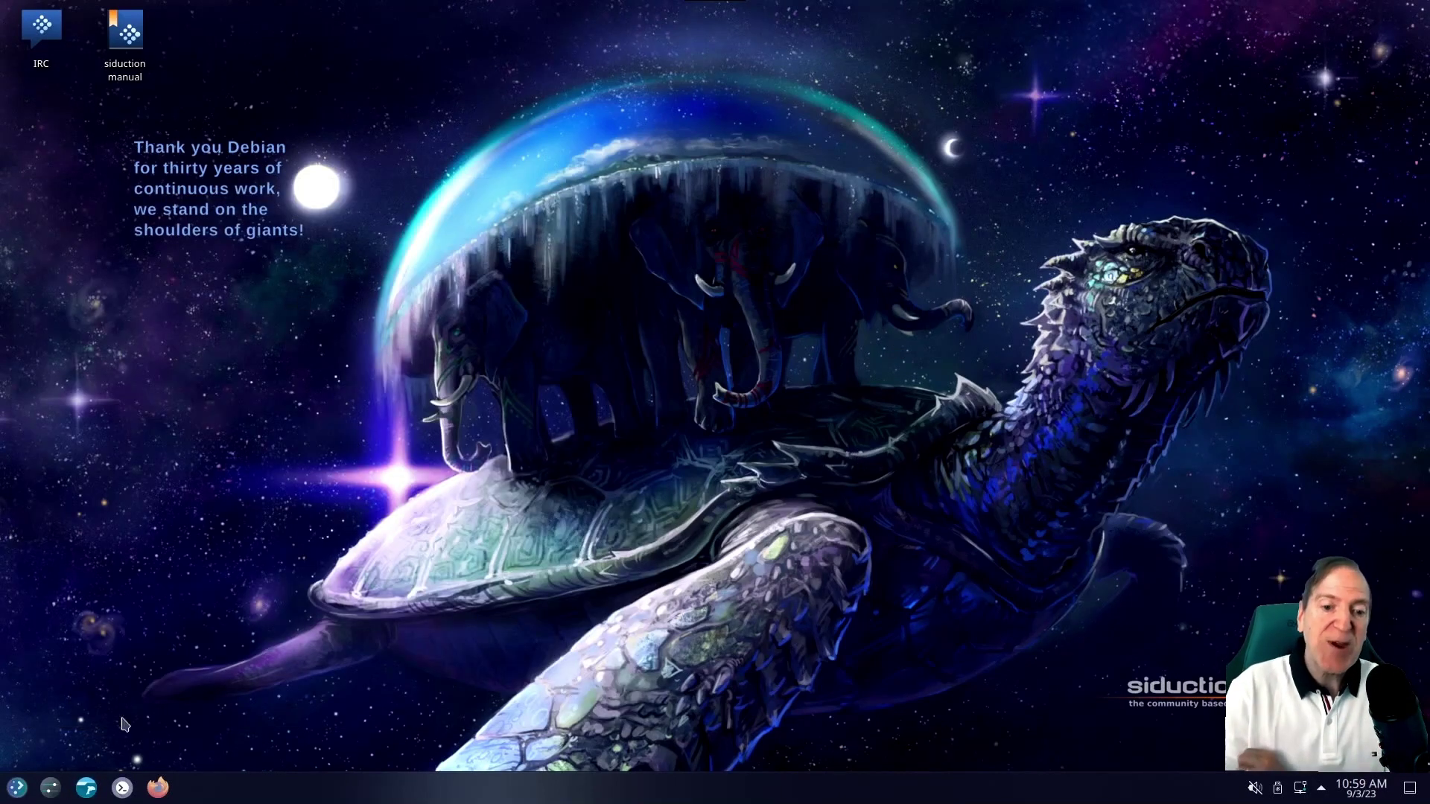
pyautogui.click(21, 790)
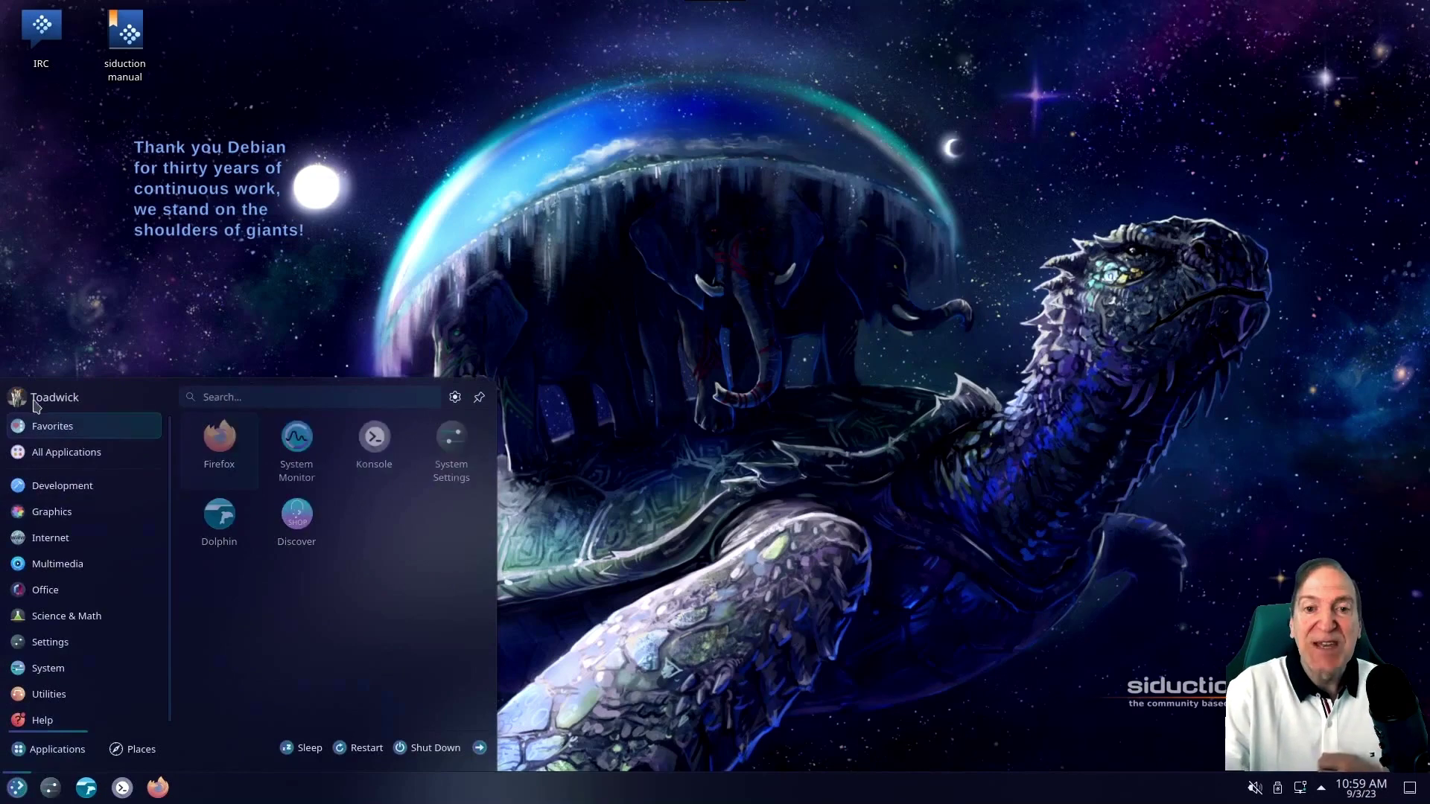